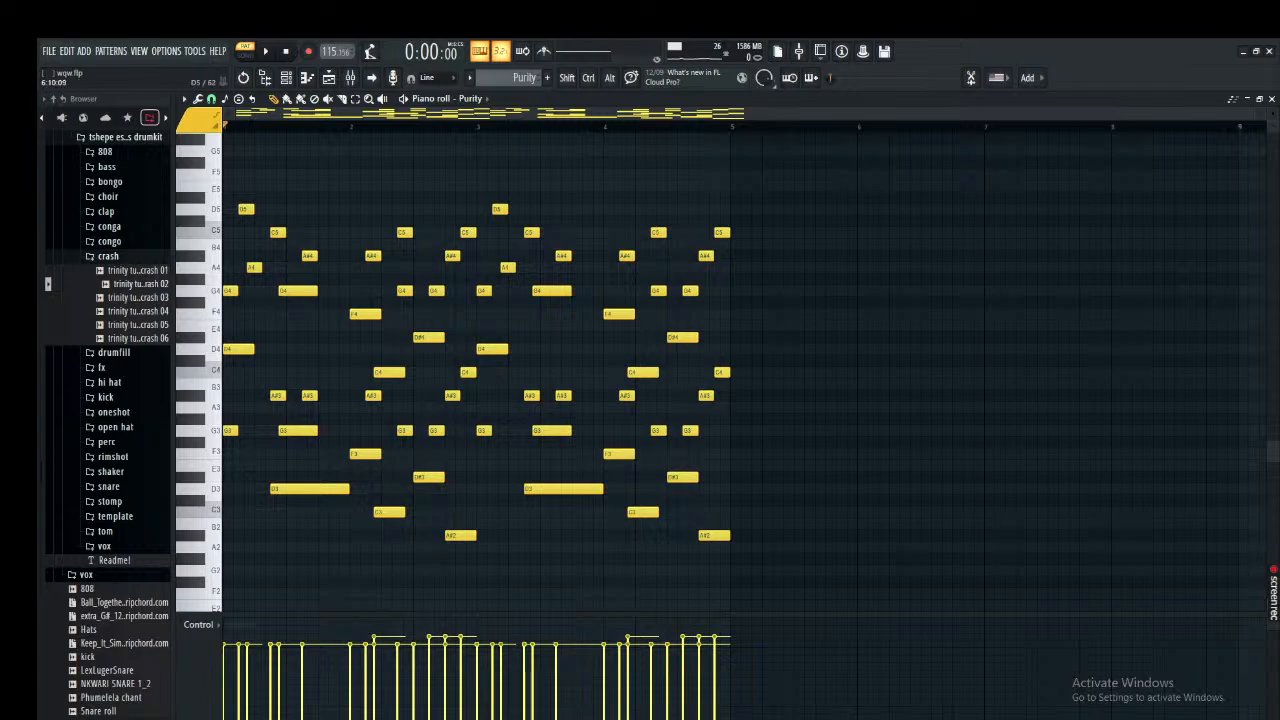
Play the Purity pattern's notes, inspect its mixer track's effects chain, and return to the playlist.
key("space")
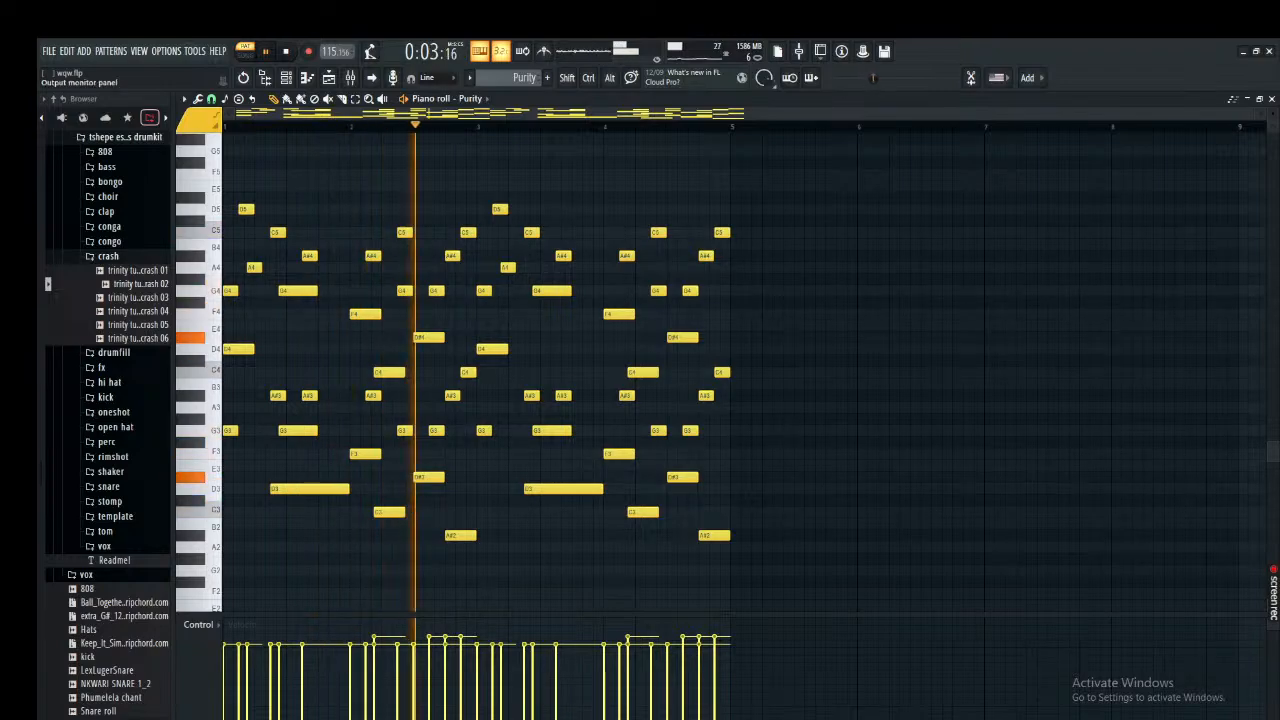
left_click(350, 77)
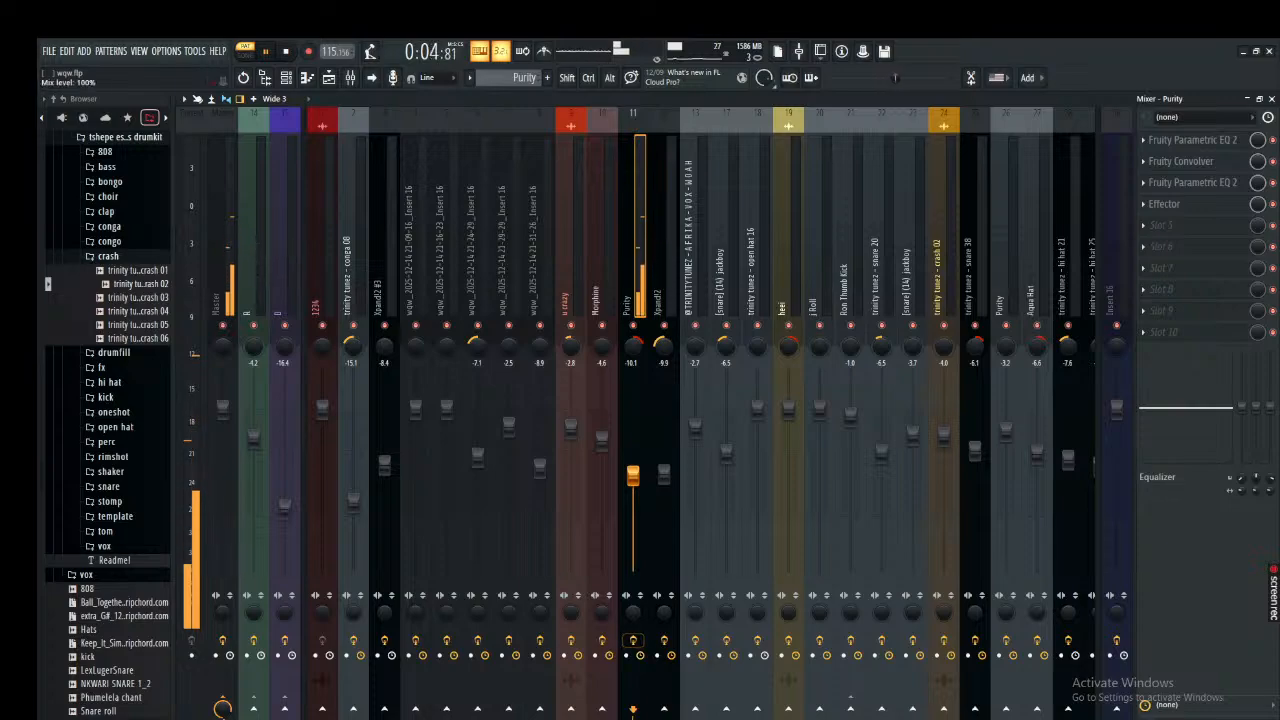
left_click(1272, 99)
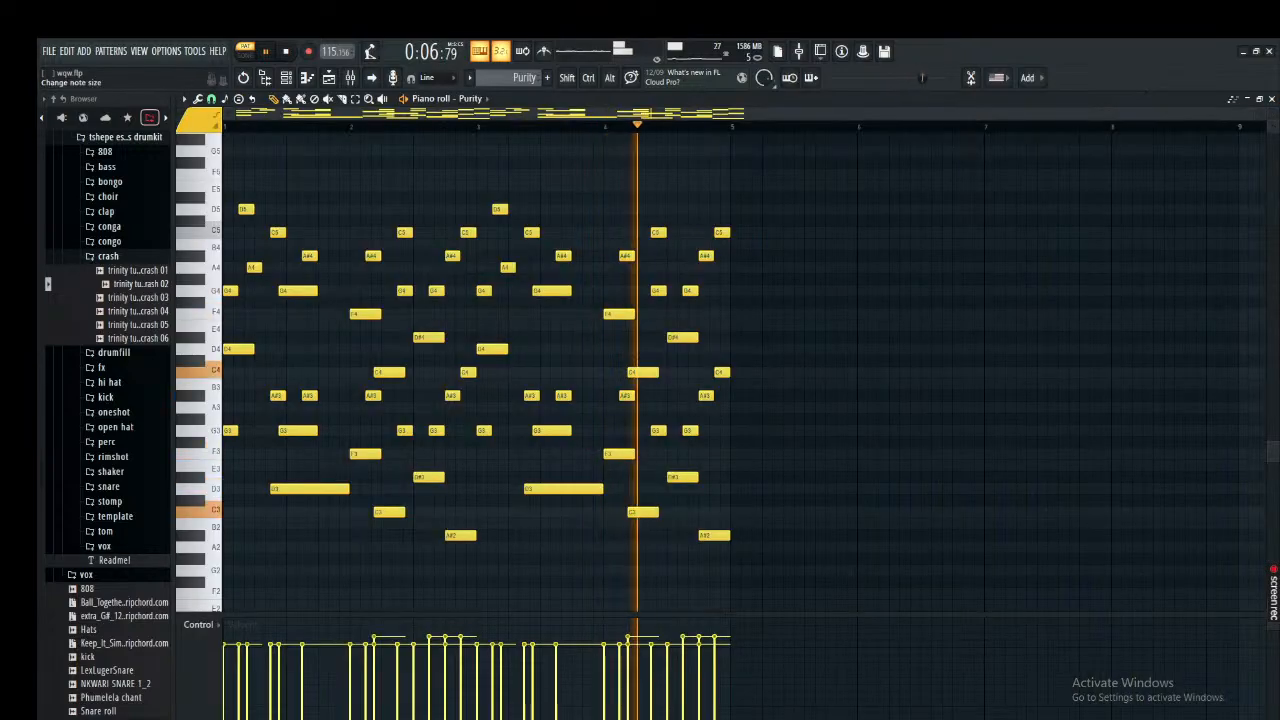
left_click(1272, 99)
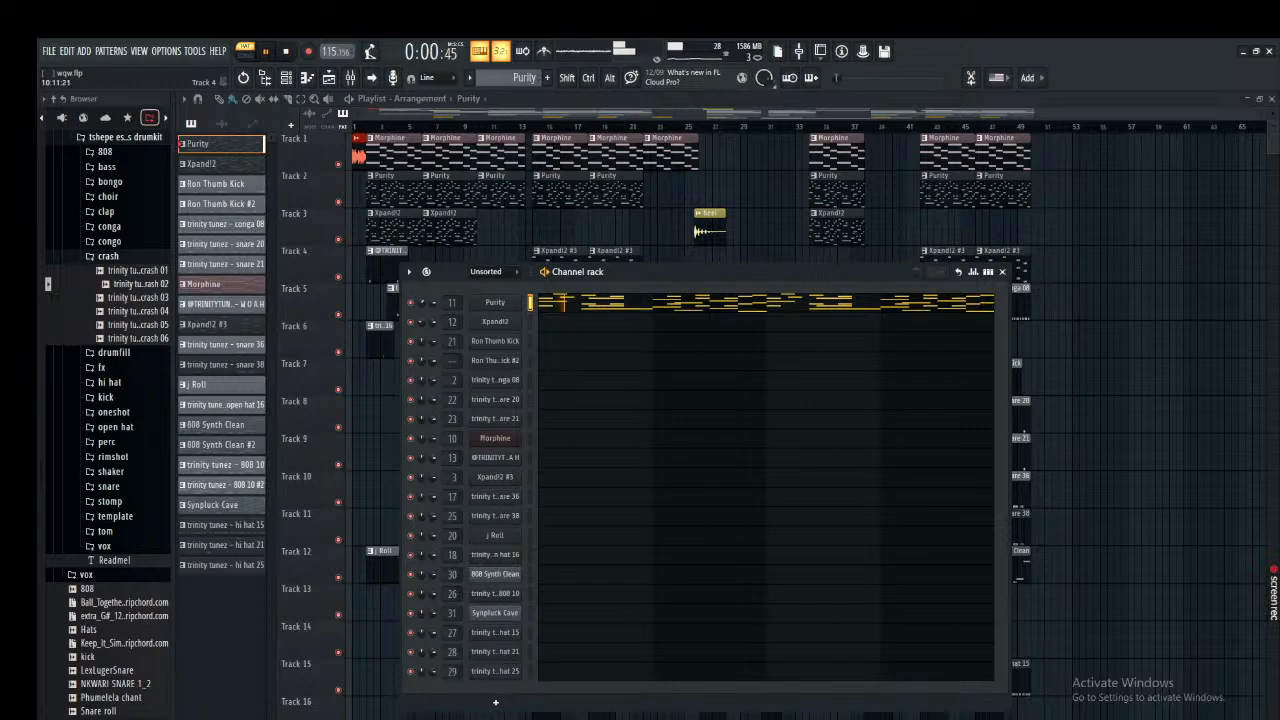
Select the Xpand!2 pattern and examine its notes in the piano roll.
left_click(221, 164)
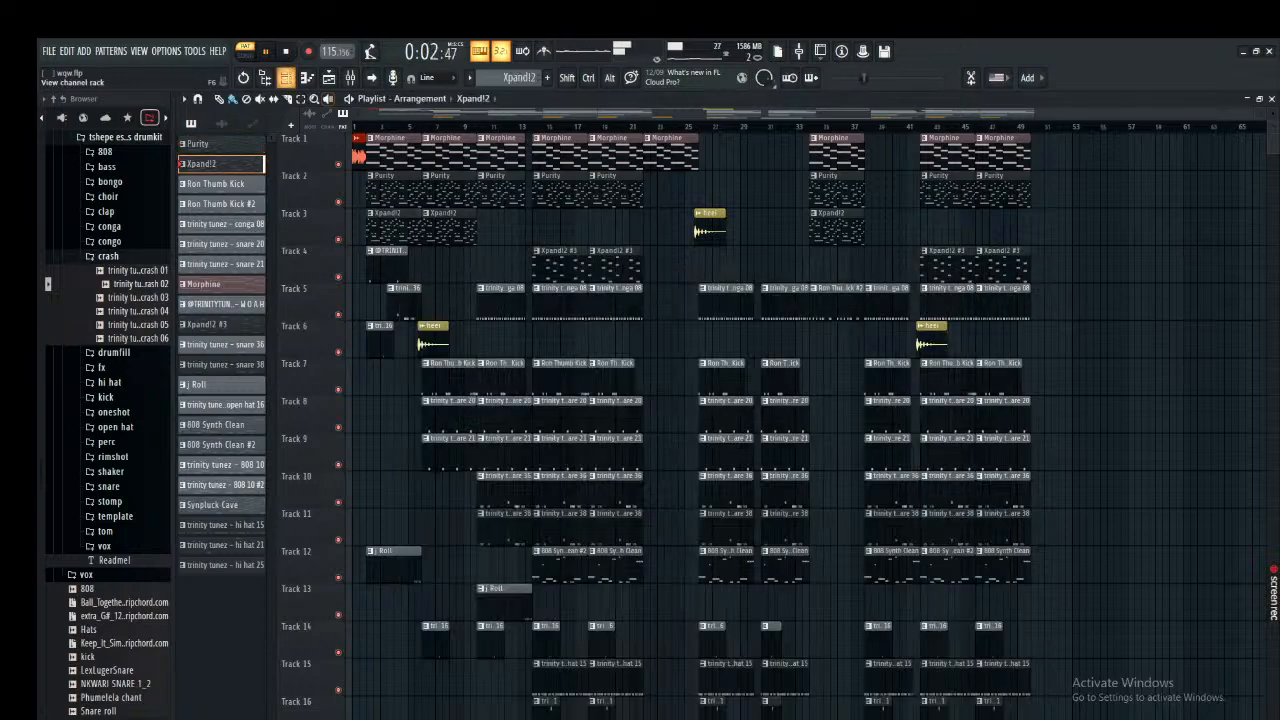
left_click(286, 77)
left_click(763, 321)
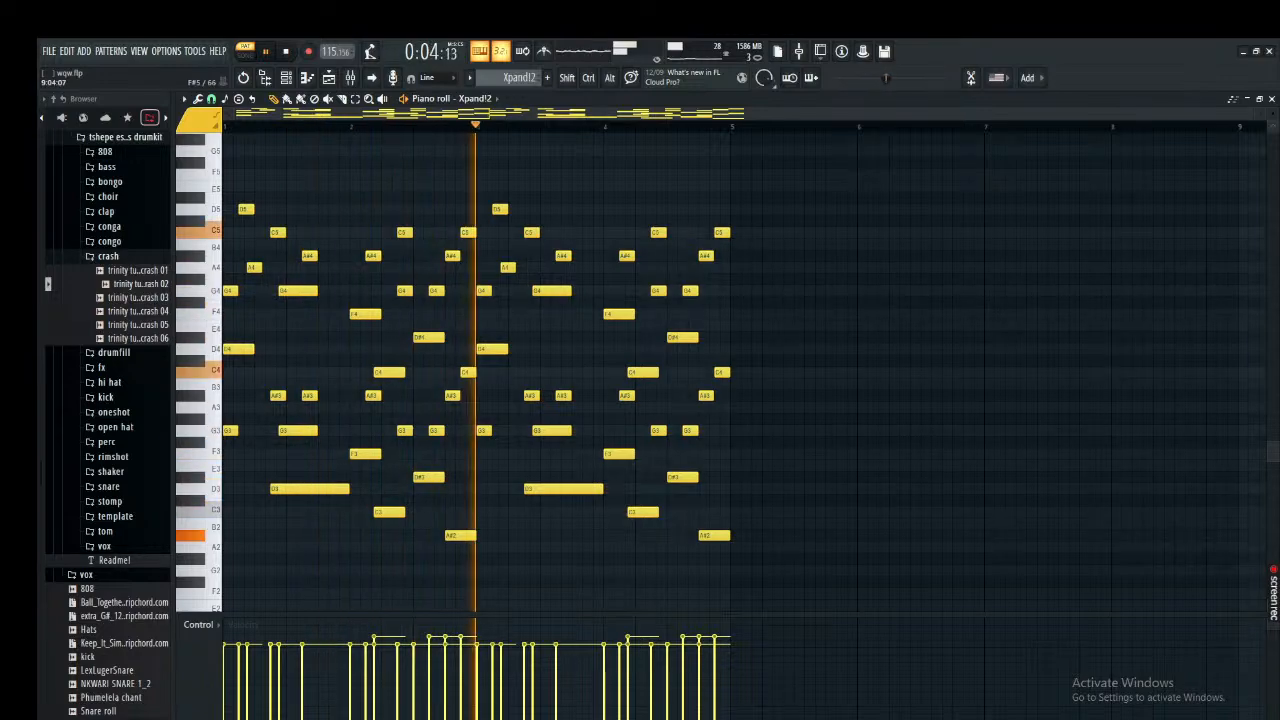
key("Escape")
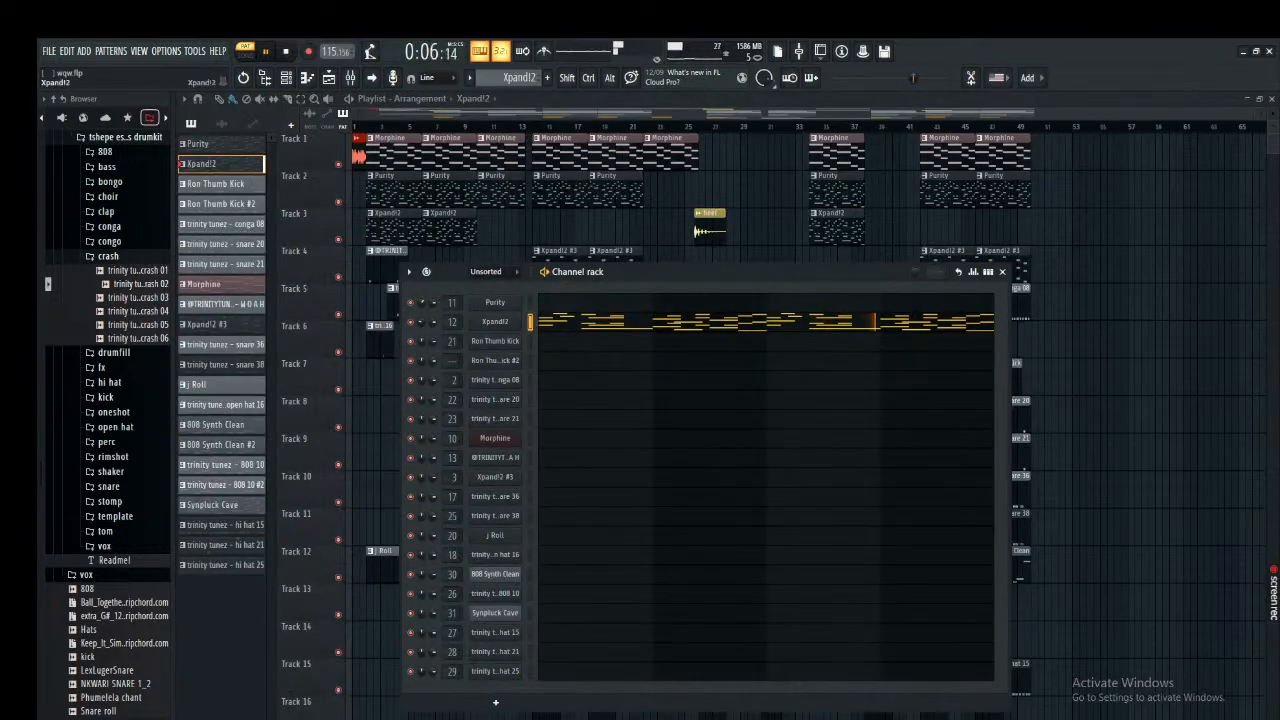
Inspect the Xpand!2 instrument's preset and the effects on its mixer track.
left_click(495, 322)
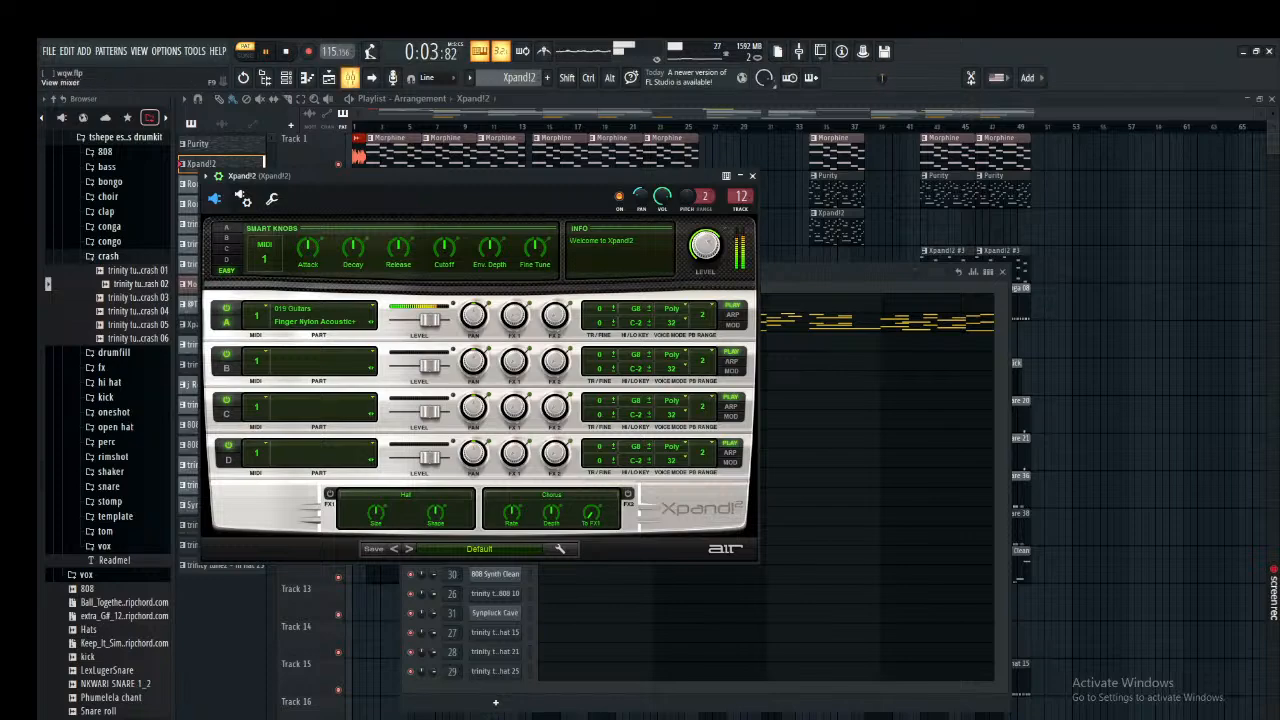
key("F9")
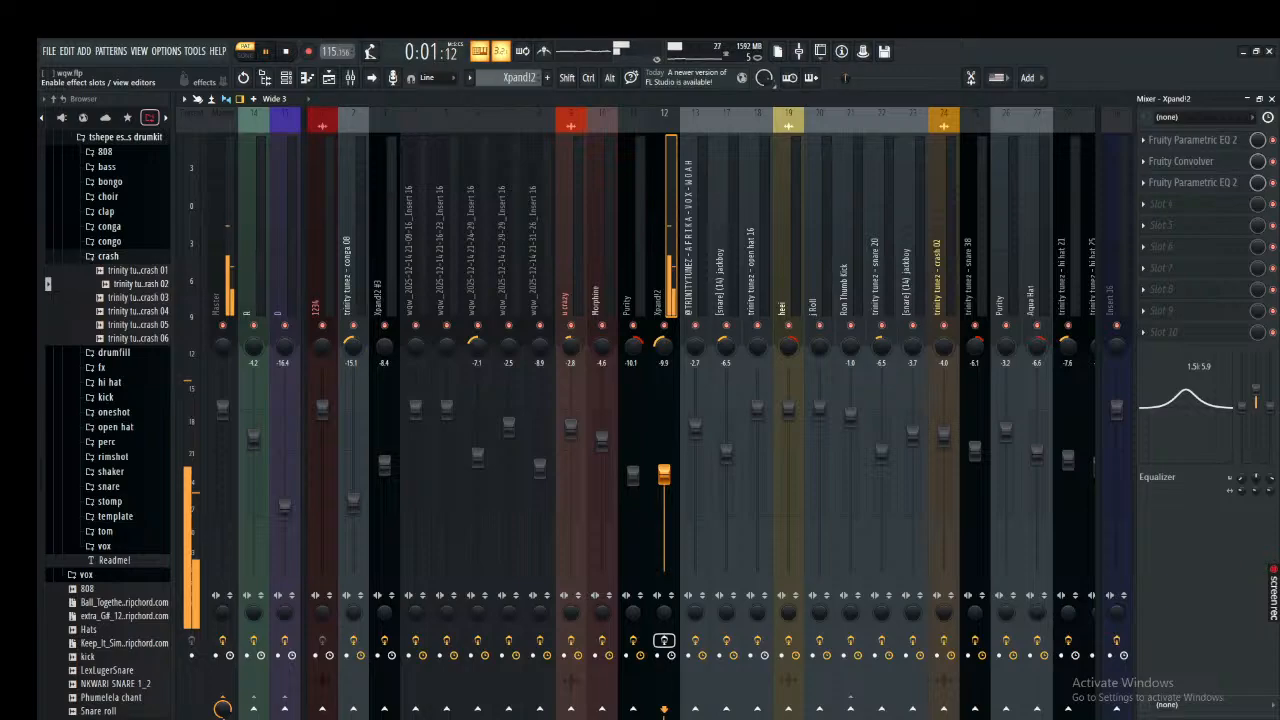
left_click(1271, 99)
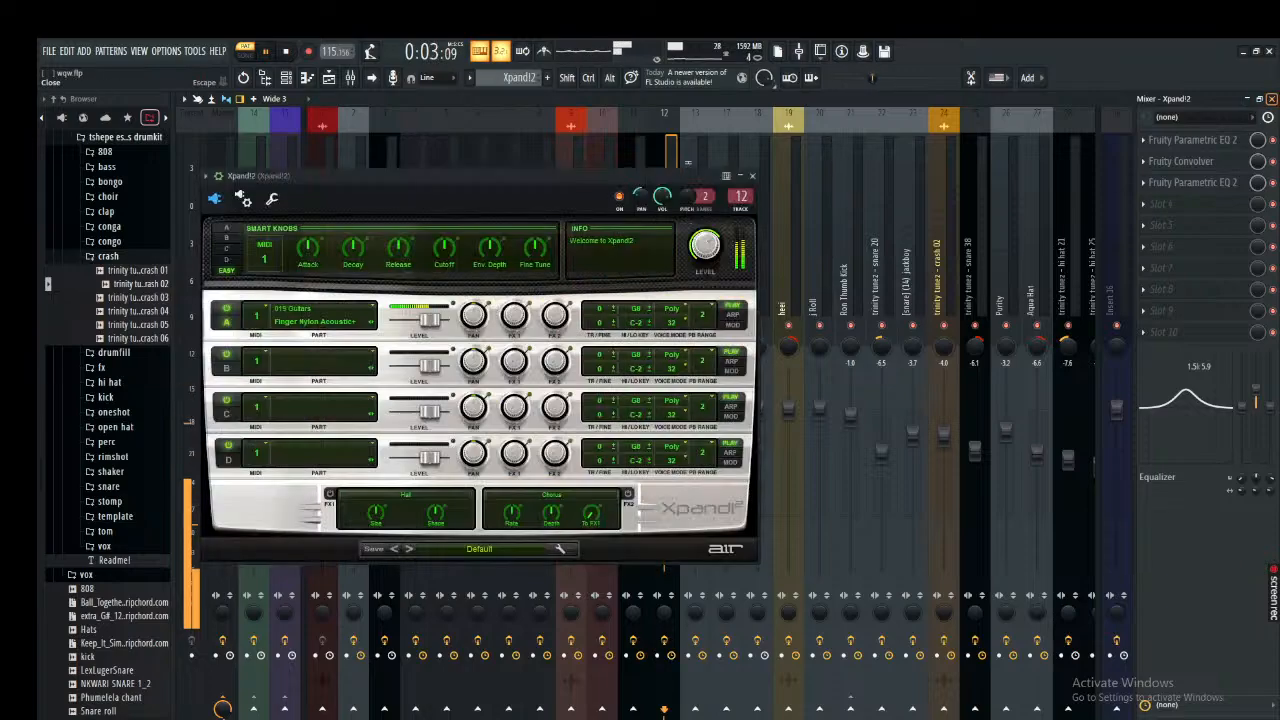
left_click(436, 99)
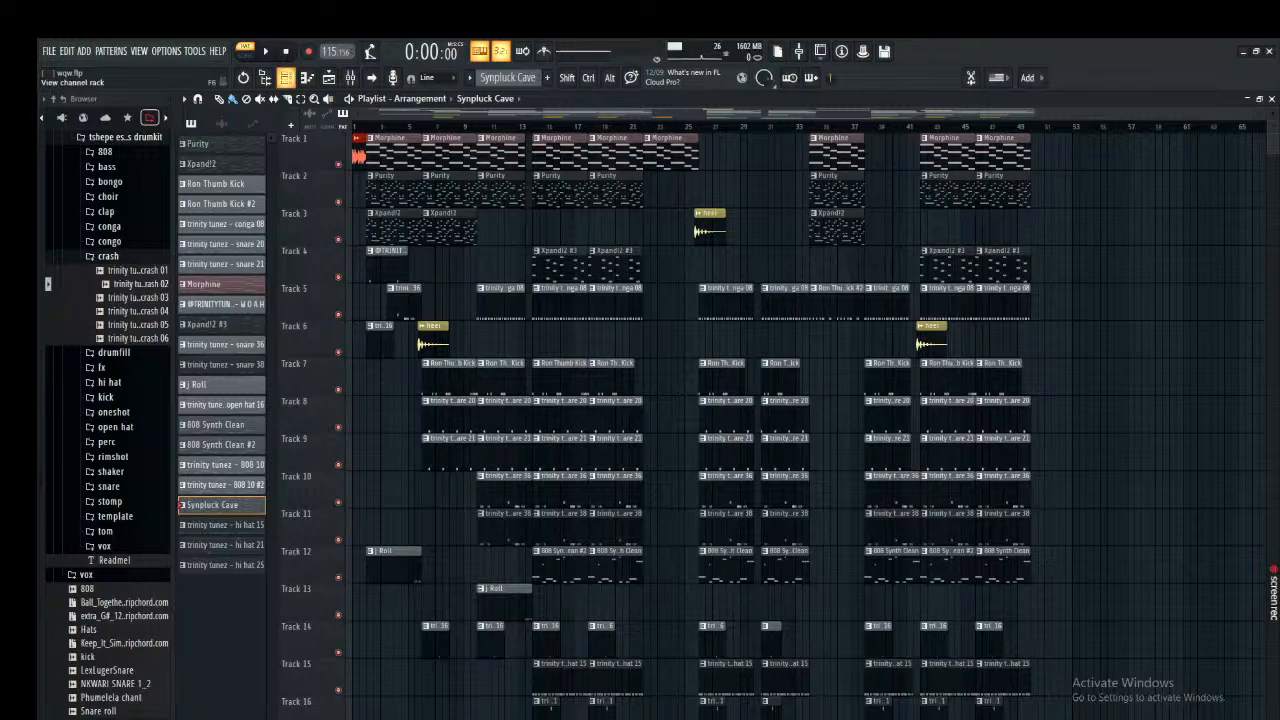
Show the Synpluck Cave channel's FLEX preset and examine its pattern's notes in the piano roll.
left_click(285, 77)
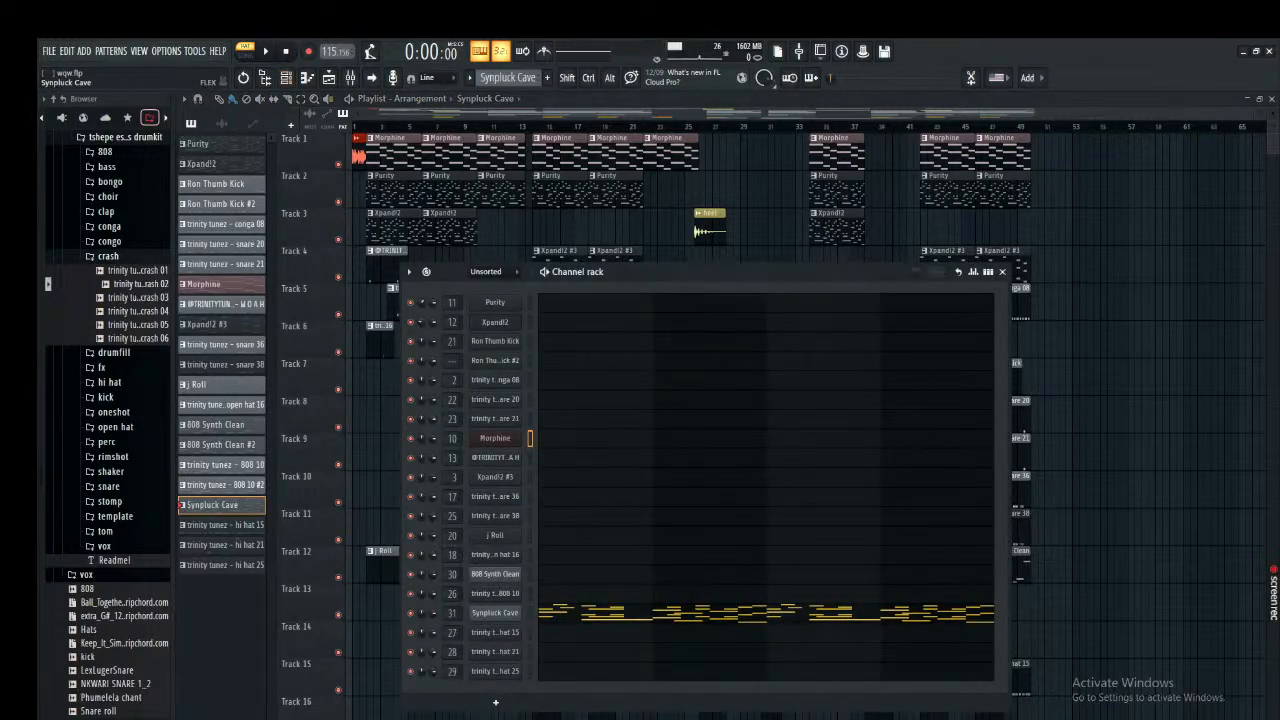
left_click(495, 612)
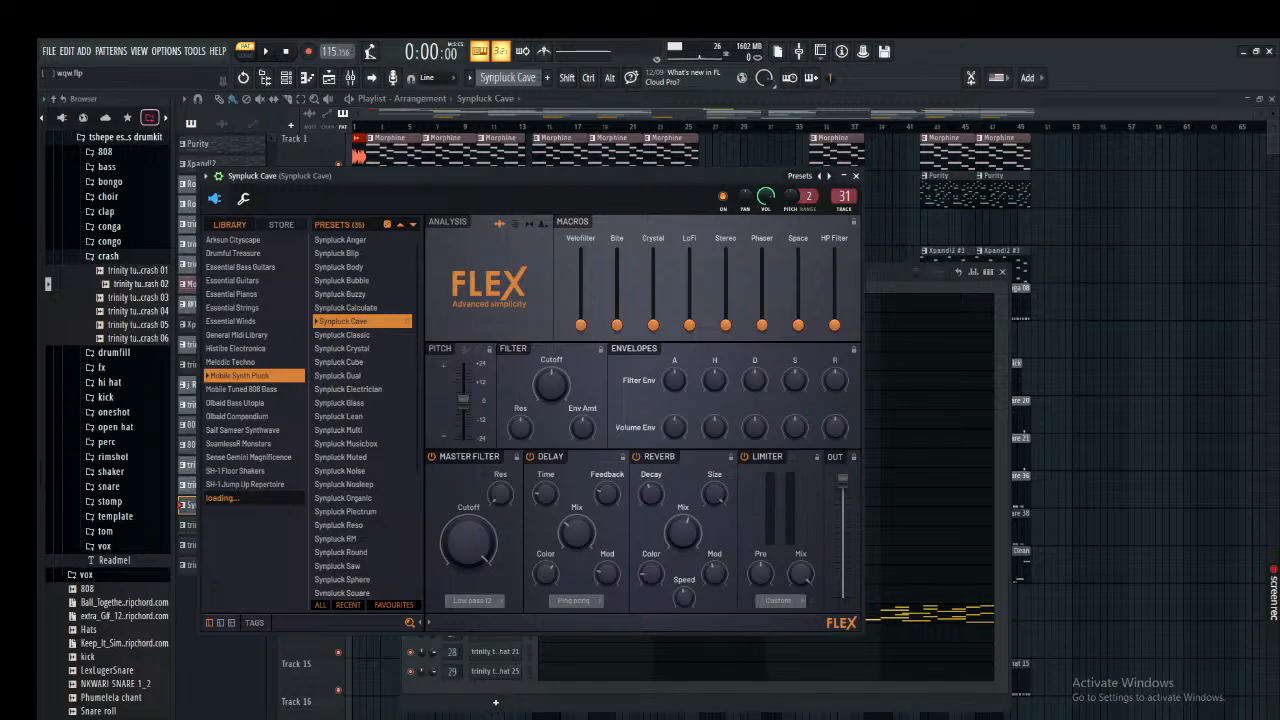
key("Escape")
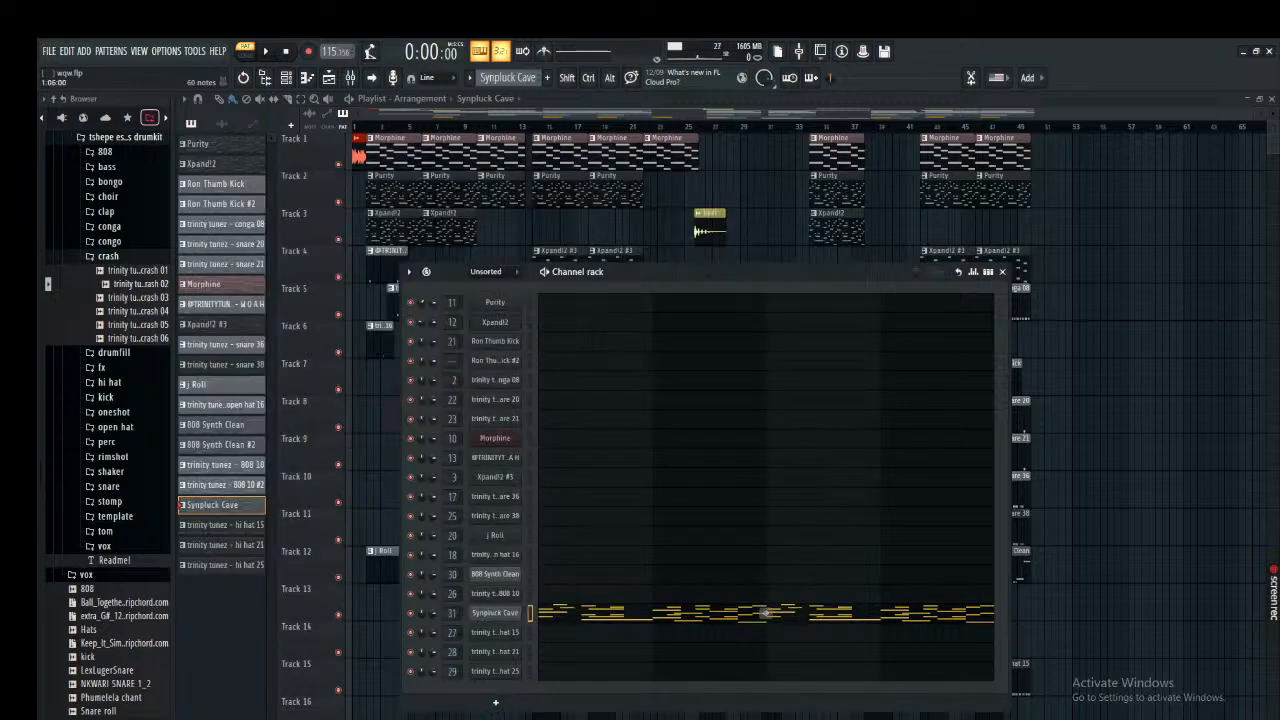
left_click(765, 612)
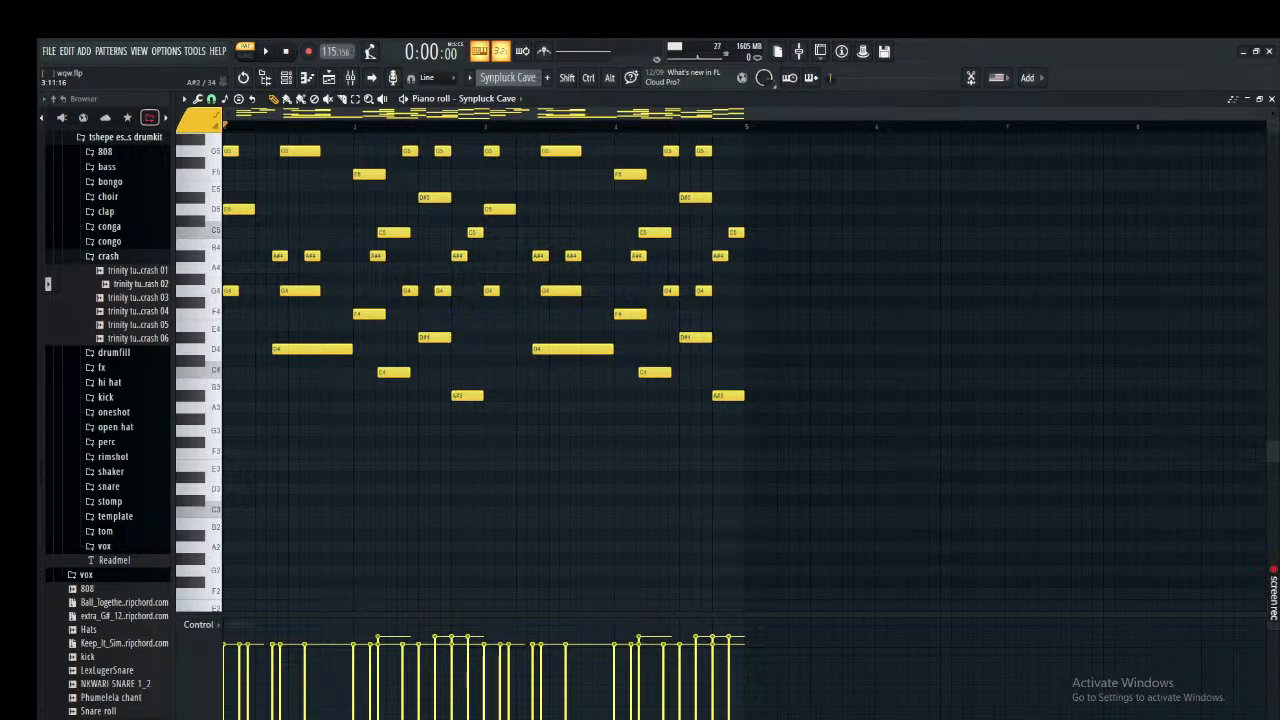
scroll(480, 400, "up", 5)
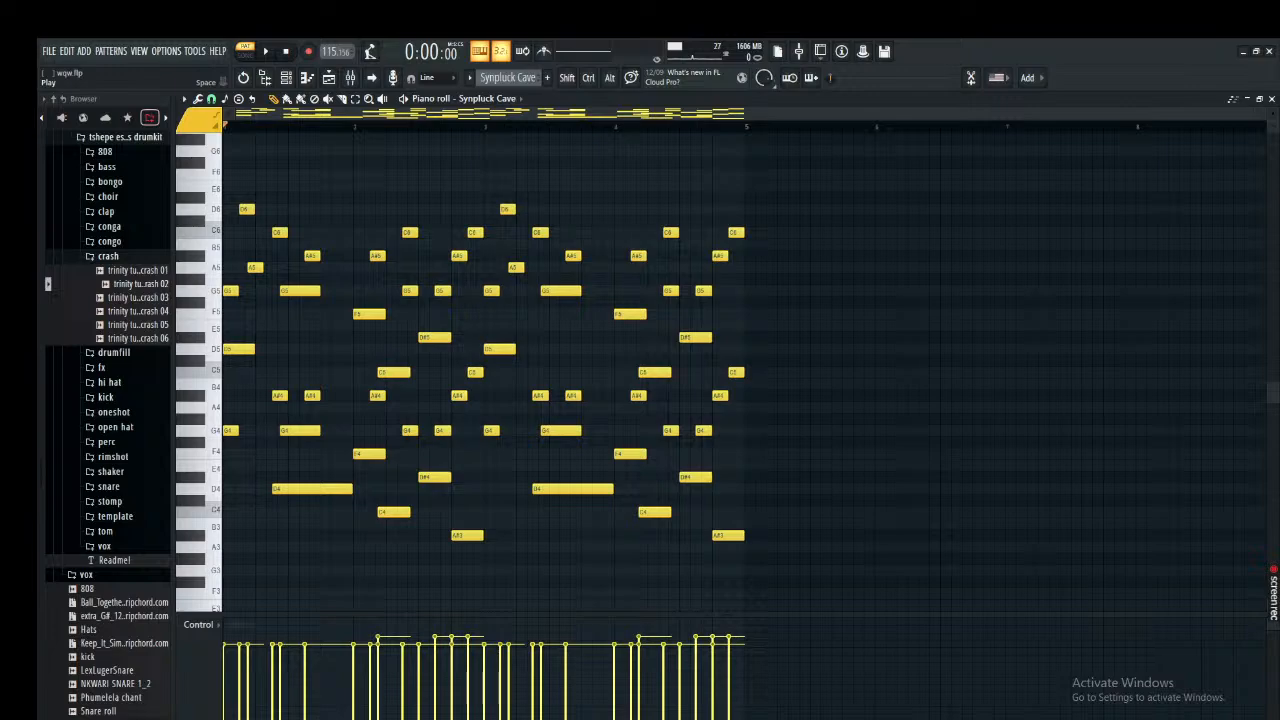
Play the Synpluck Cave pattern, check its mixer track, and close the windows to return to the playlist.
key("space")
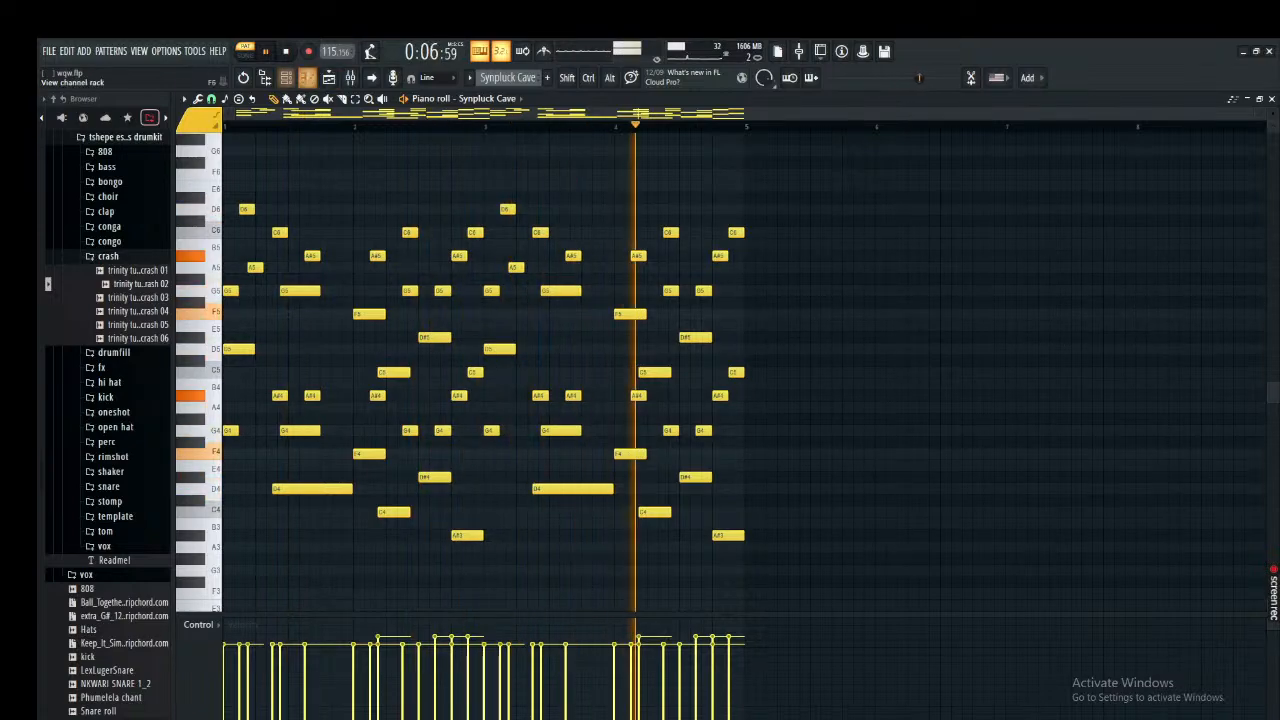
key("F6")
key("F6")
key("F6")
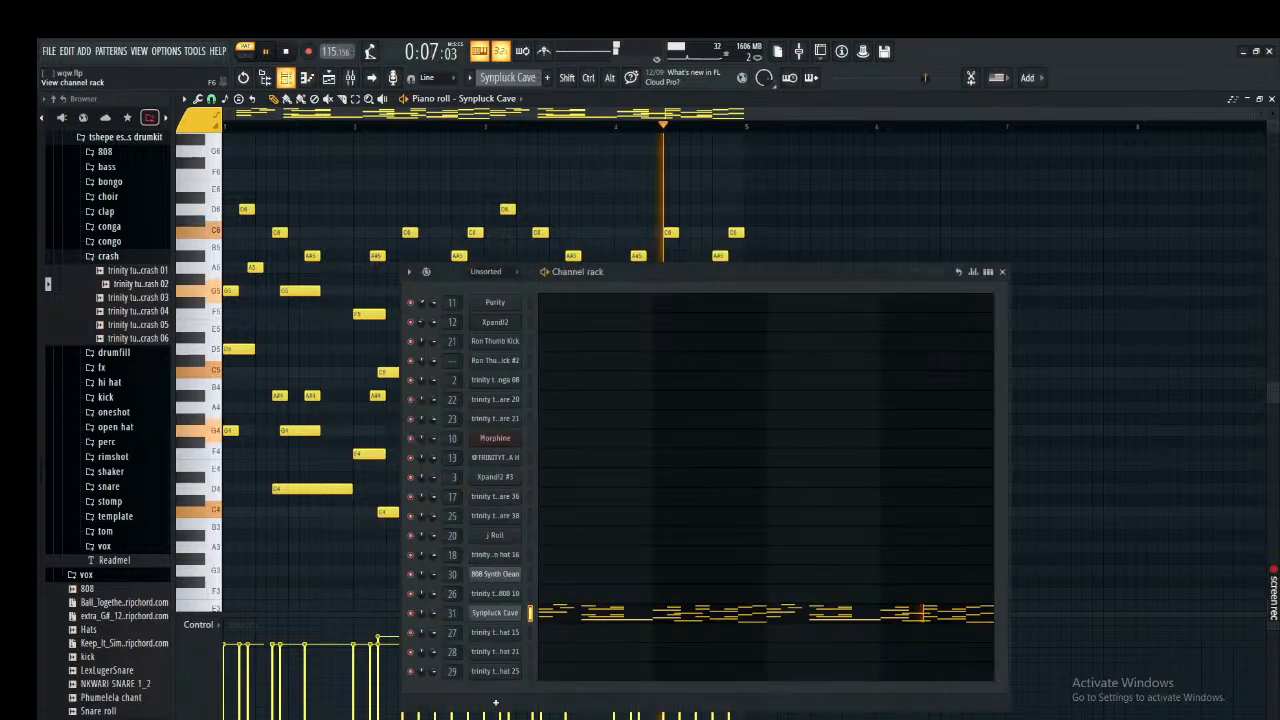
key("F9")
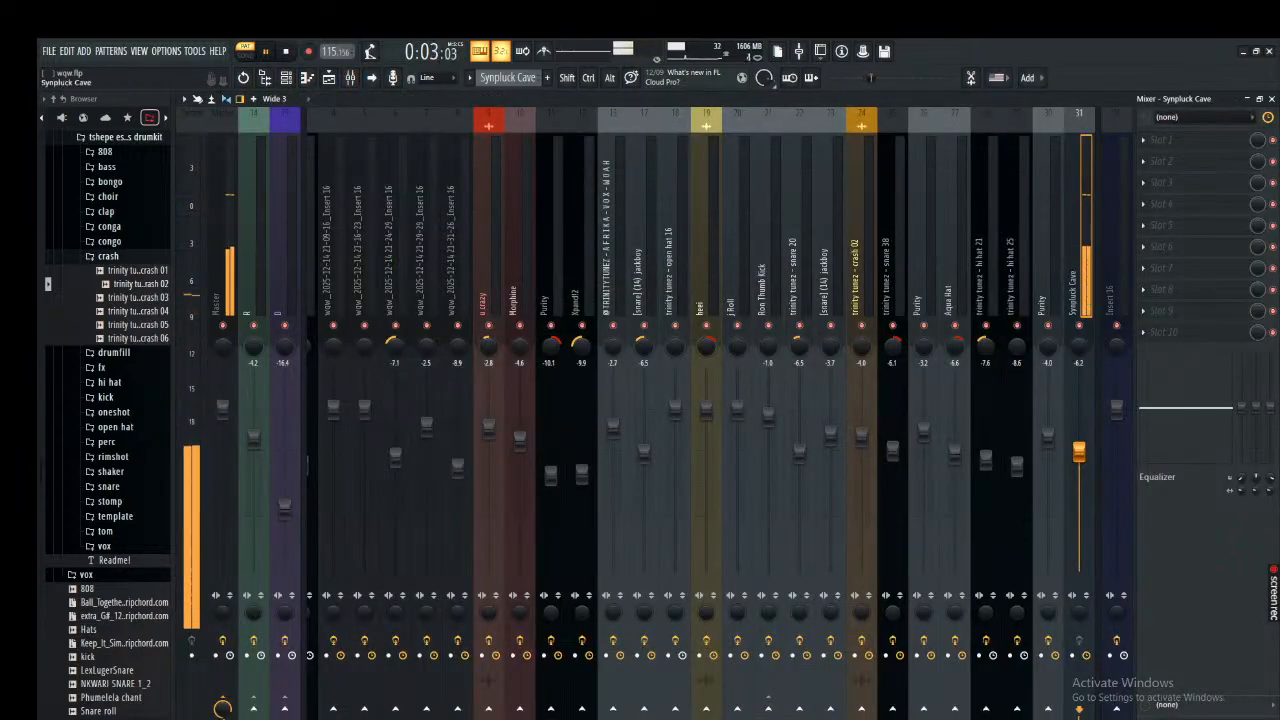
key("F9")
key("F9")
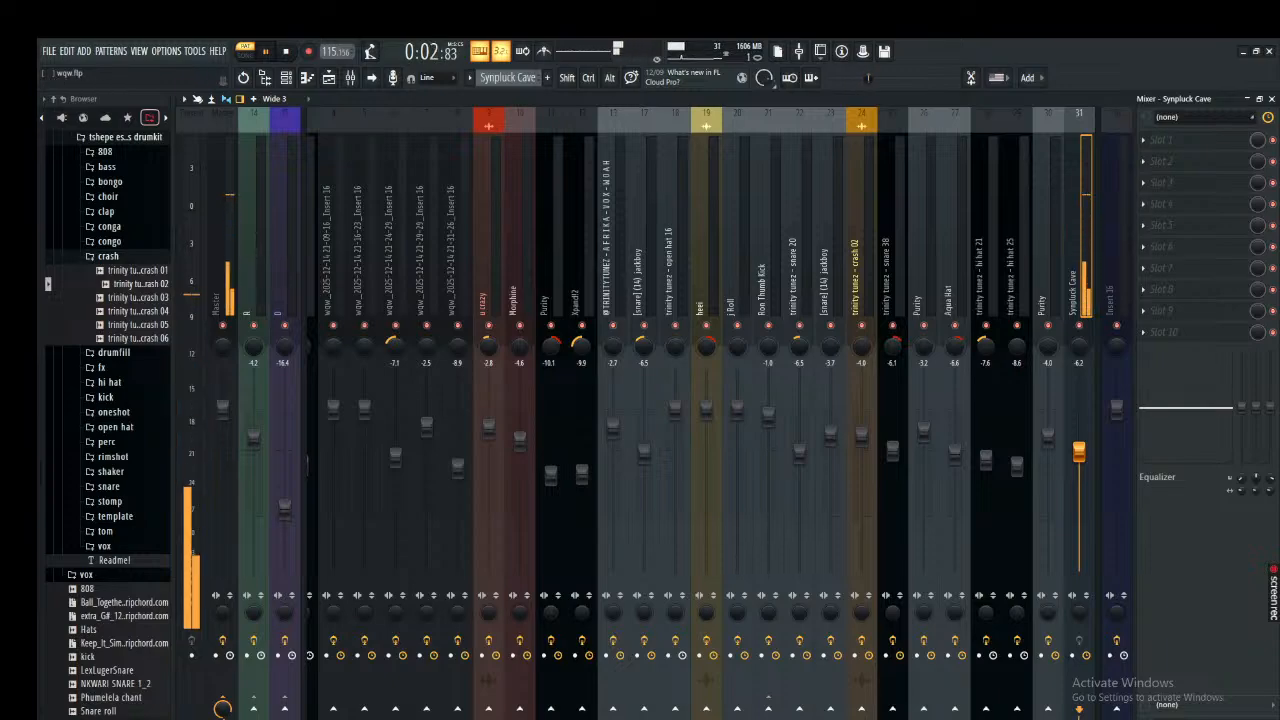
left_click(1272, 99)
left_click(1272, 99)
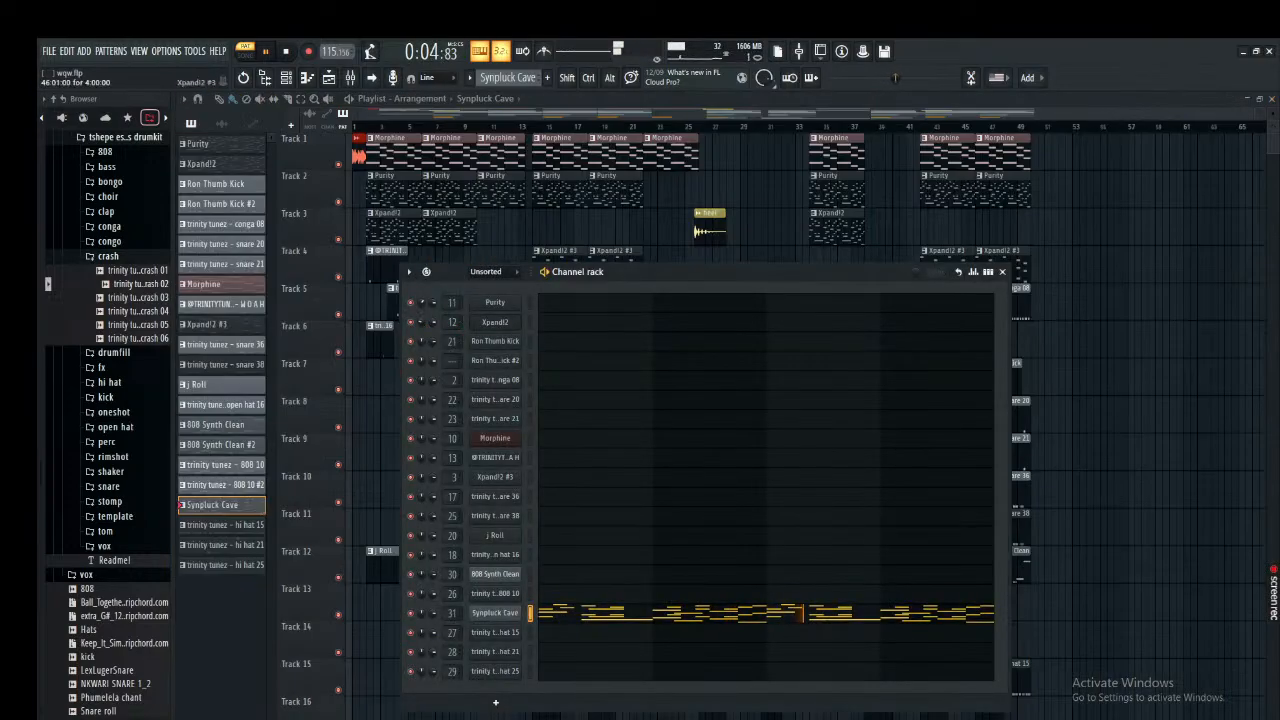
left_click(1002, 271)
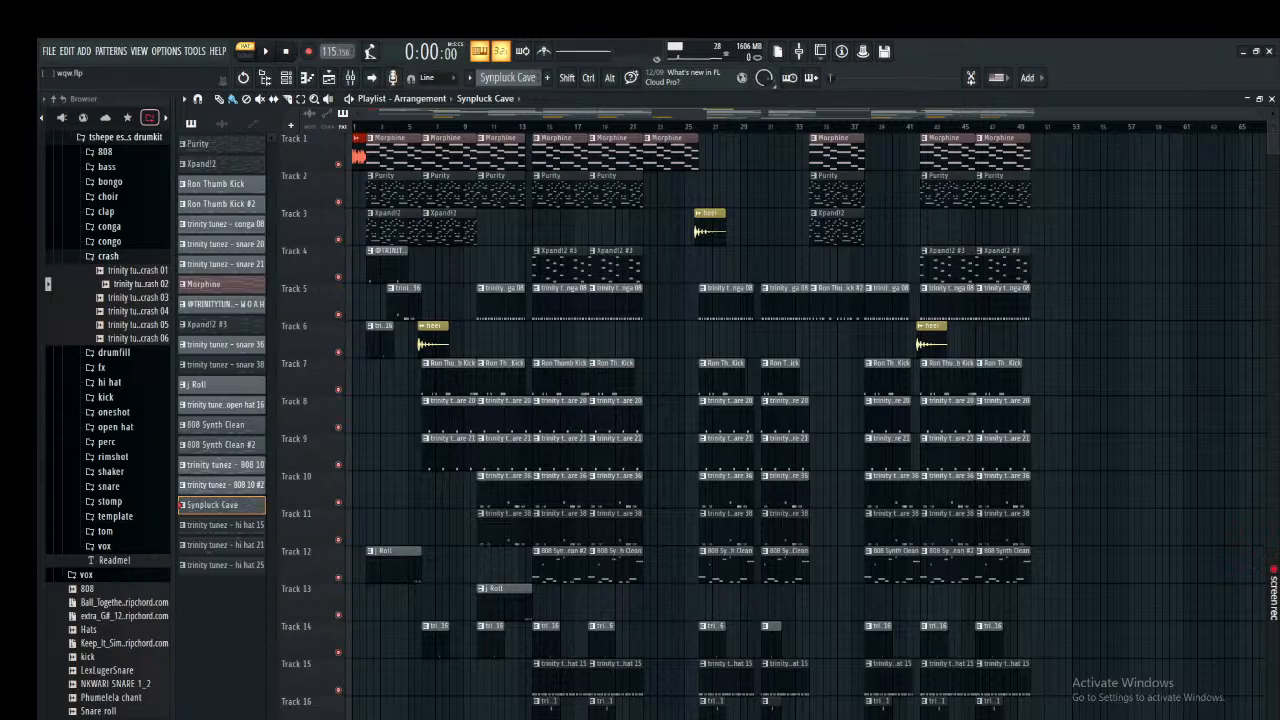
Shrink the playlist tracks to fit the whole arrangement and play the song from start to end.
left_click_drag(1273, 112, 1273, 142)
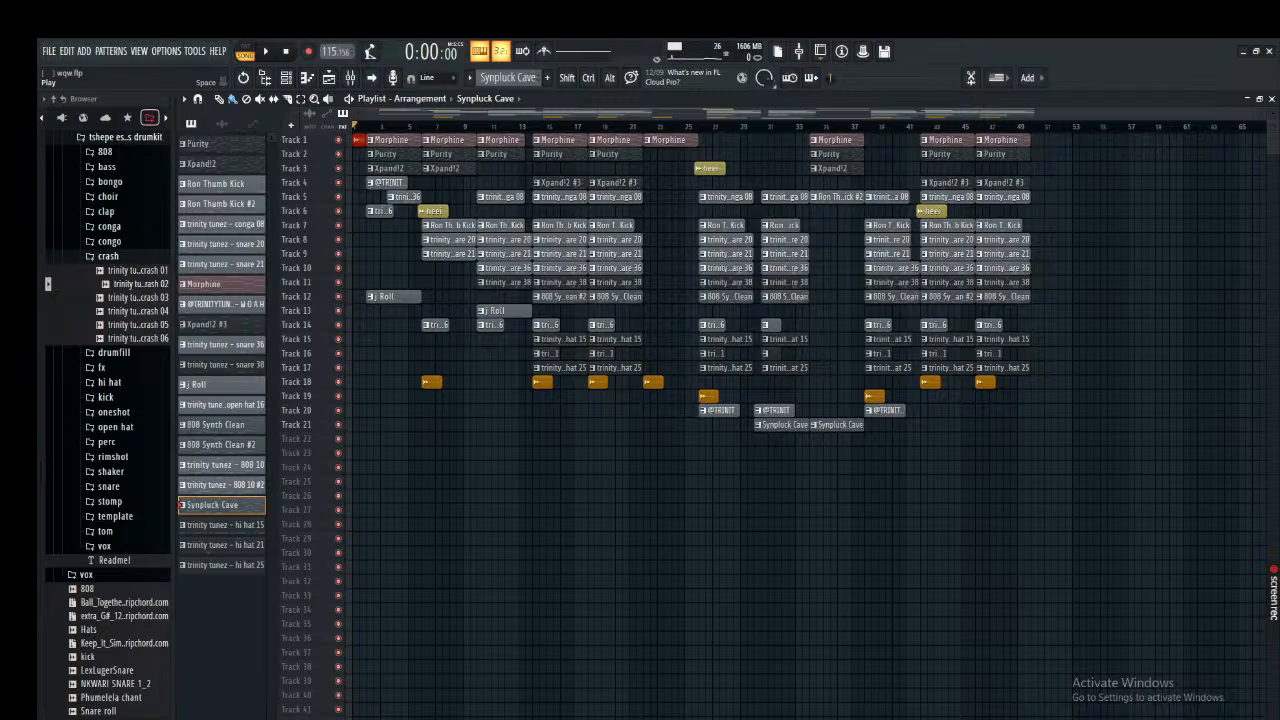
key("space")
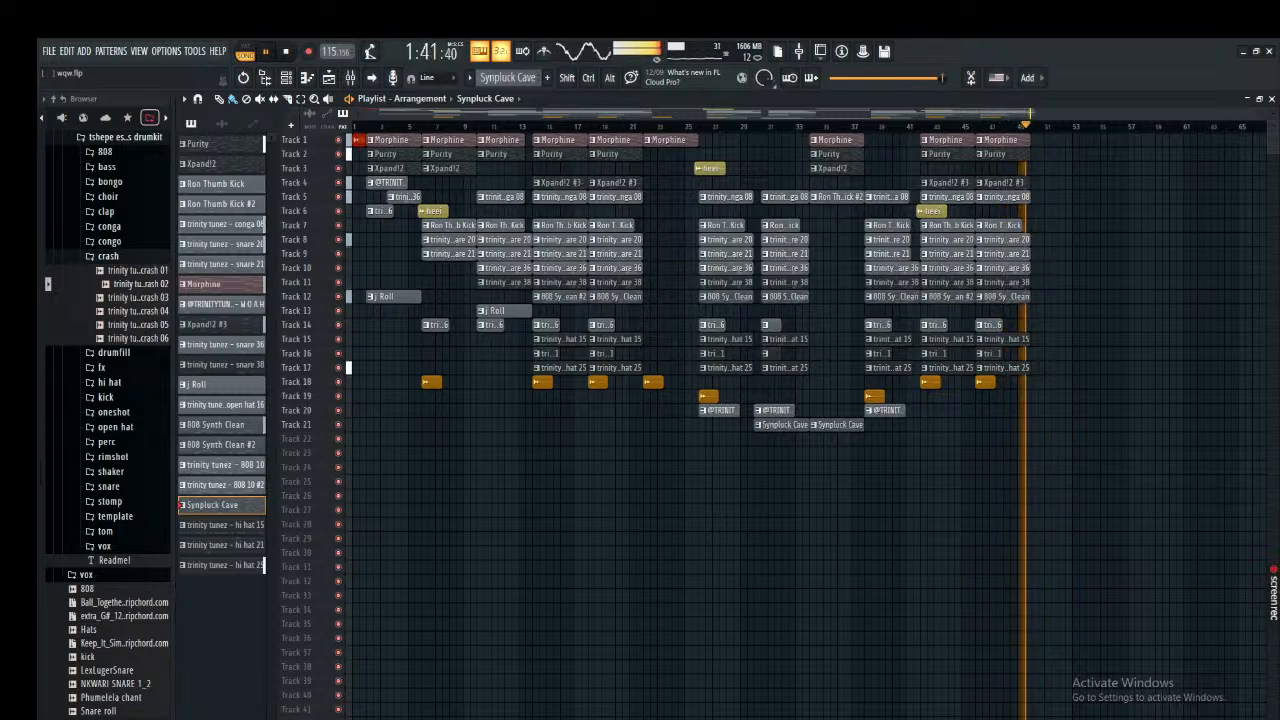
key("space")
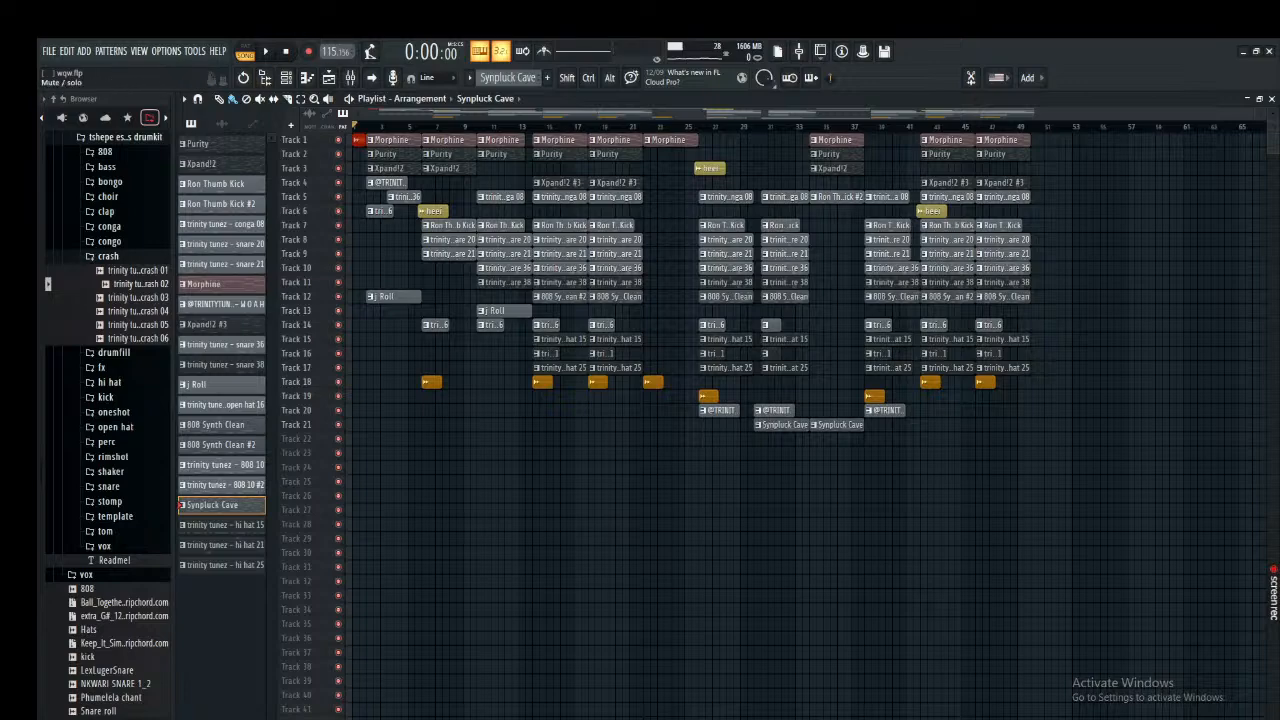
Solo Track 1 and loop playback over the first Morphine clip, leaving no stray Synpluck Cave clip in the playlist.
right_click(338, 183)
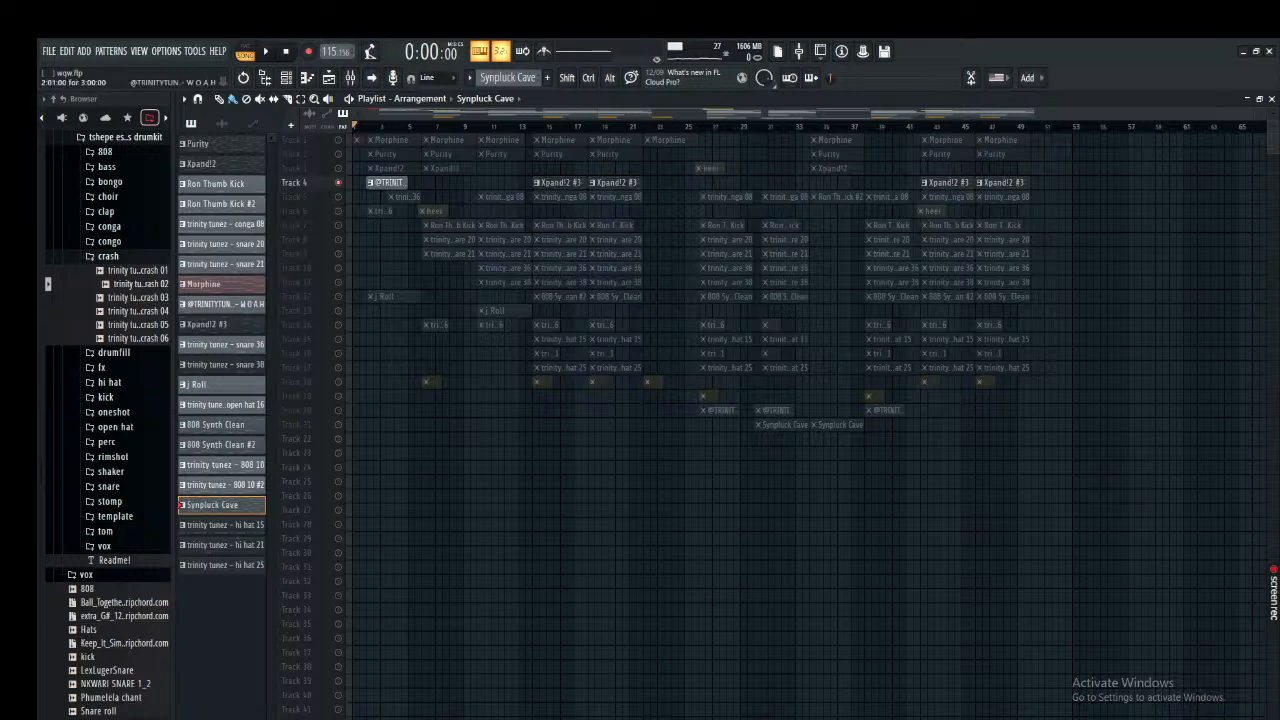
right_click(338, 140)
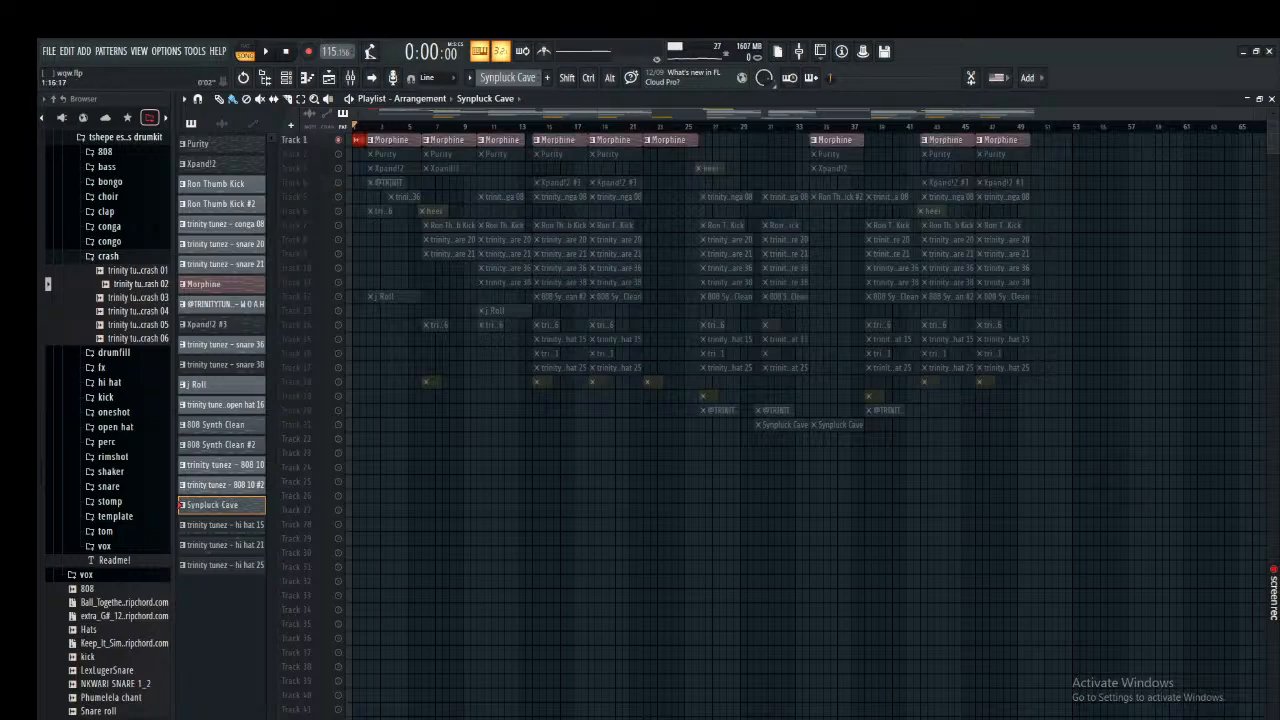
double_click(368, 127)
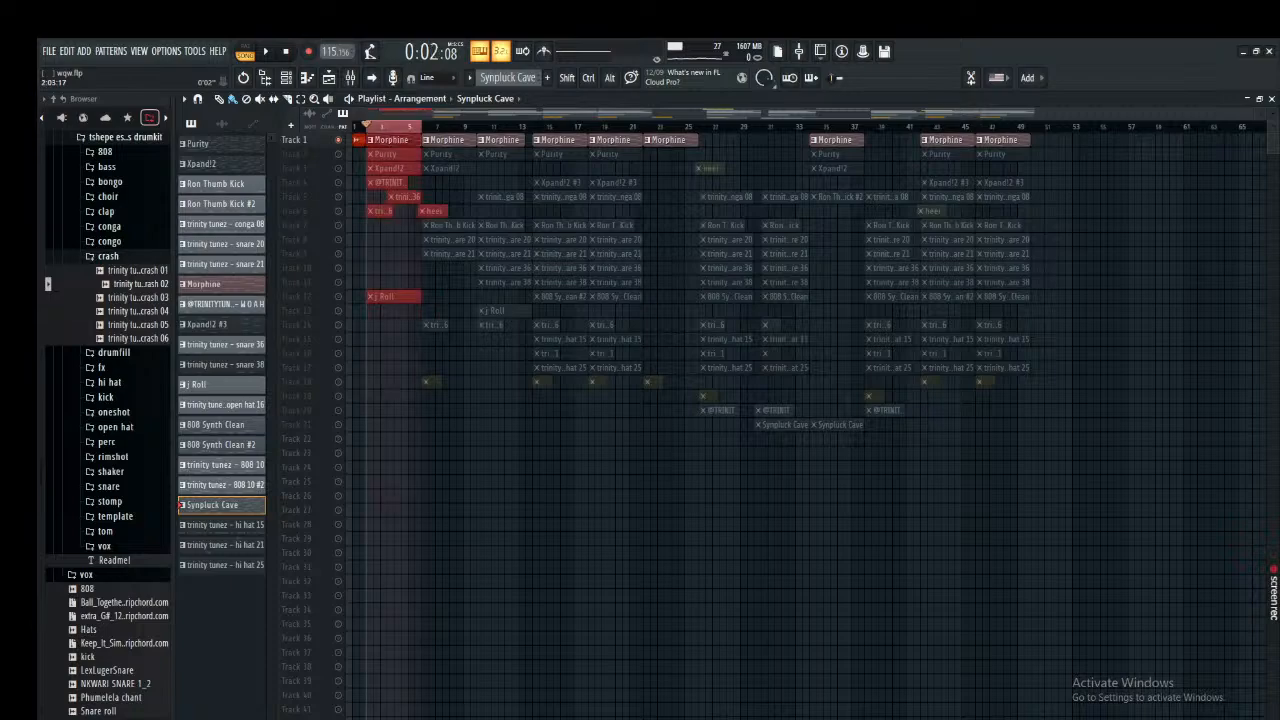
key("space")
left_click(580, 510)
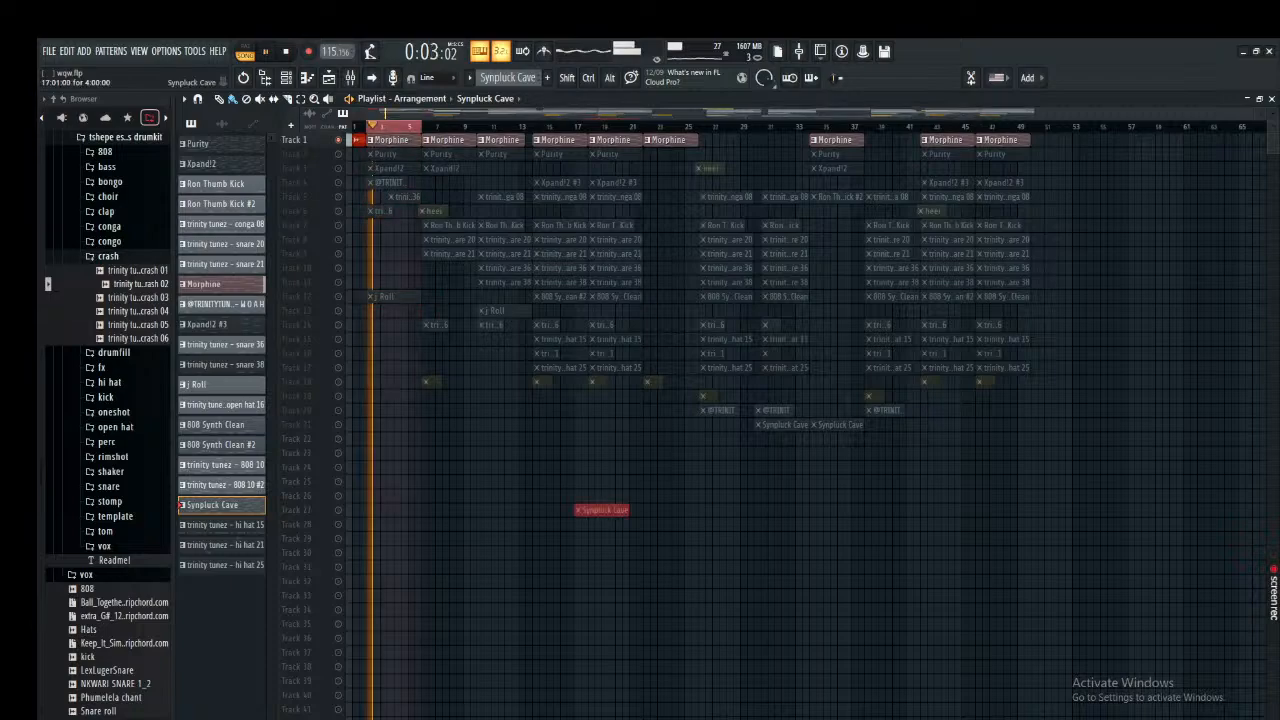
right_click(606, 510)
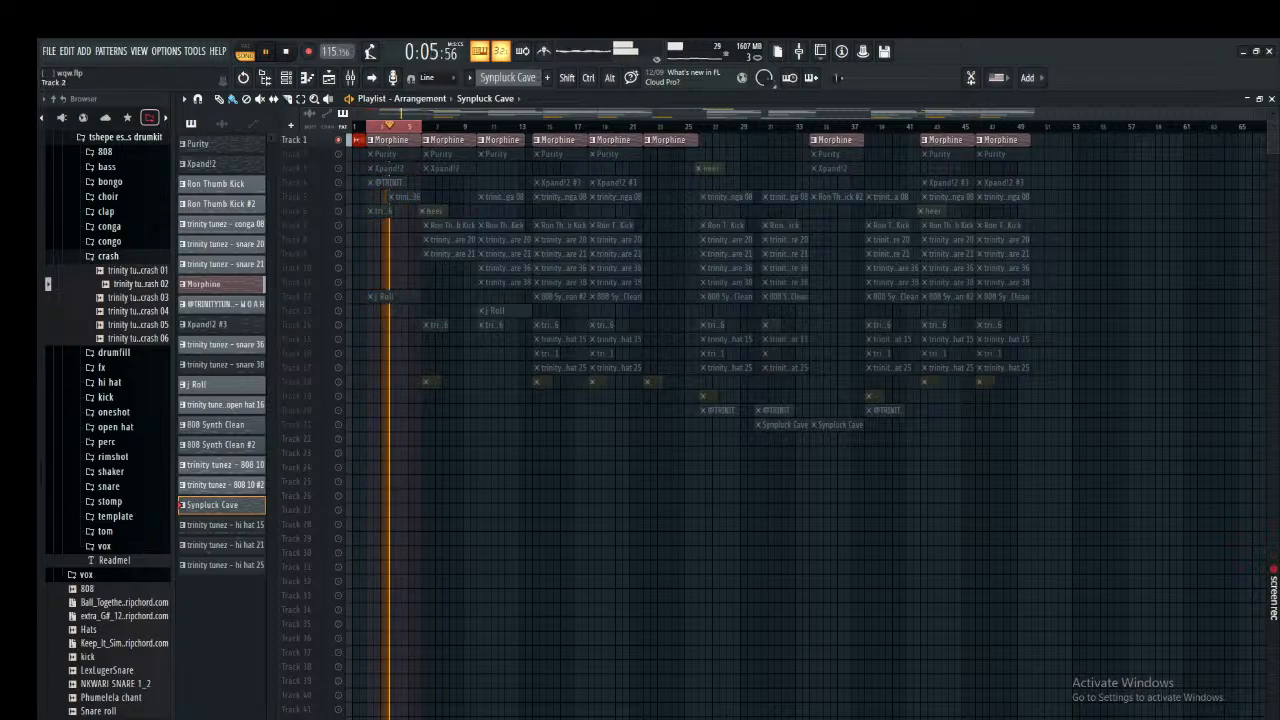
Unmute Tracks 2 to 5 one by one during playback and pick the snare 36 clip on Track 5.
left_click(338, 154)
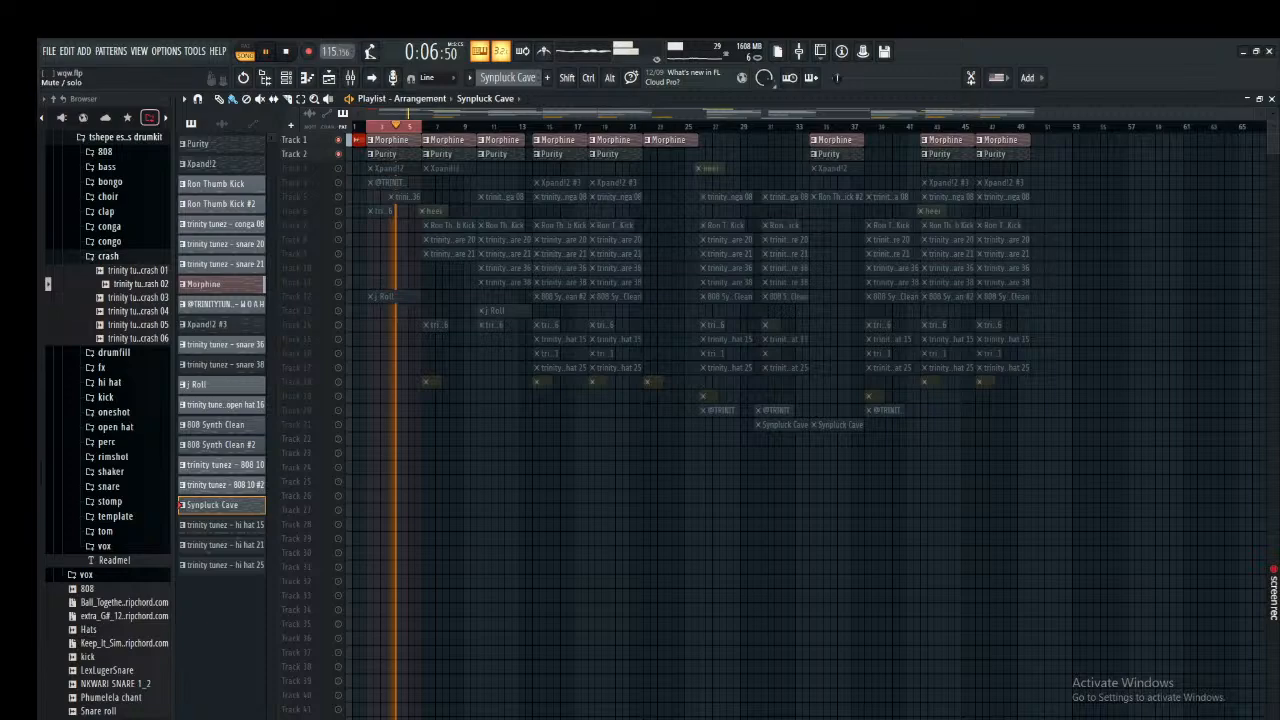
left_click(338, 168)
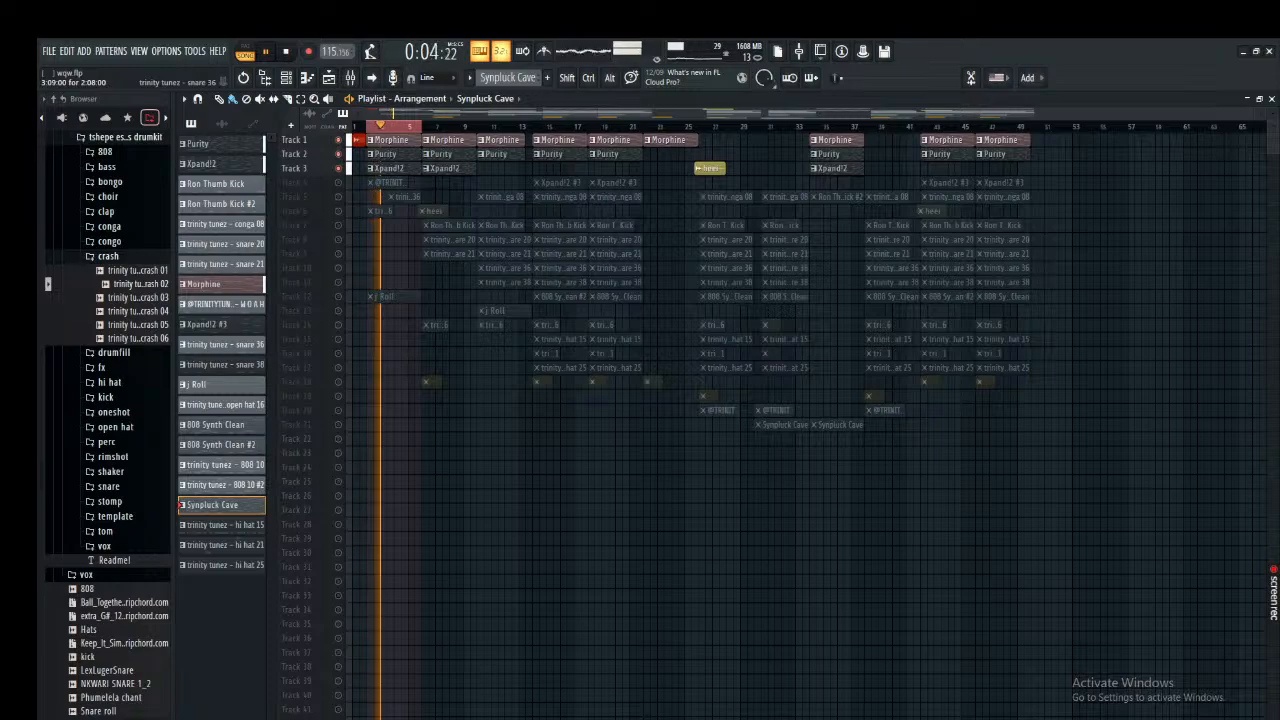
left_click(338, 182)
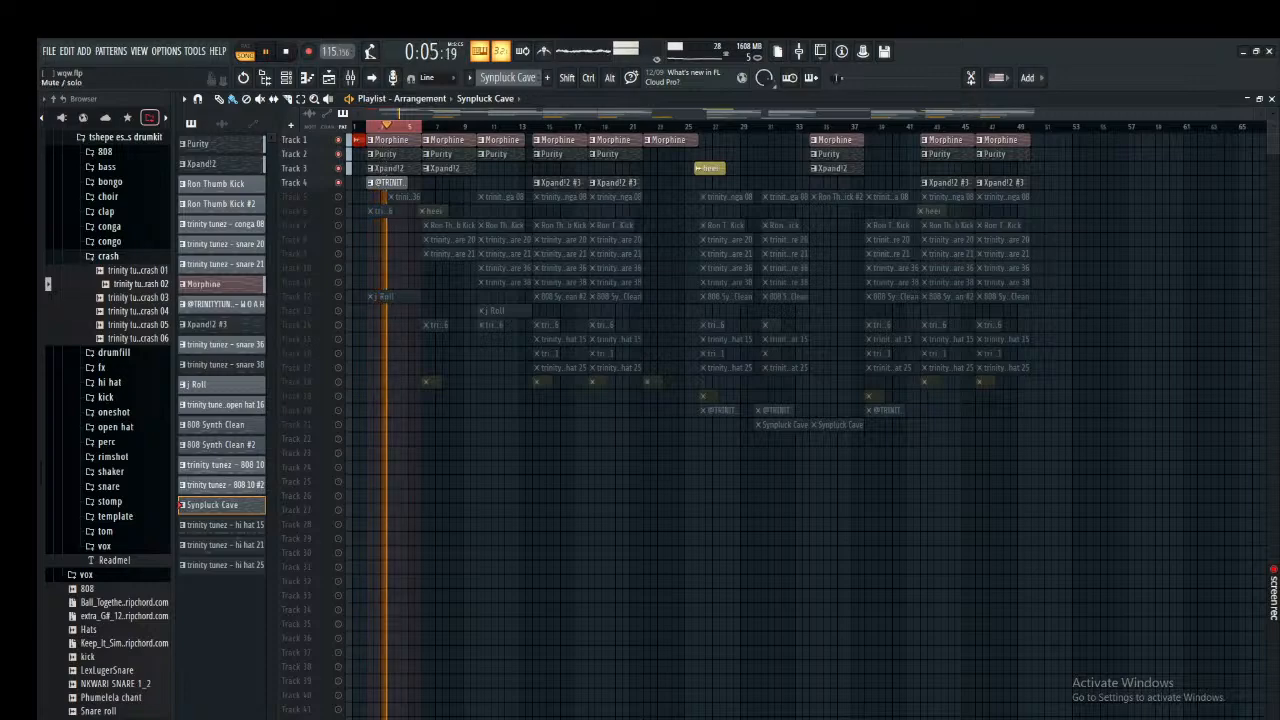
left_click(338, 196)
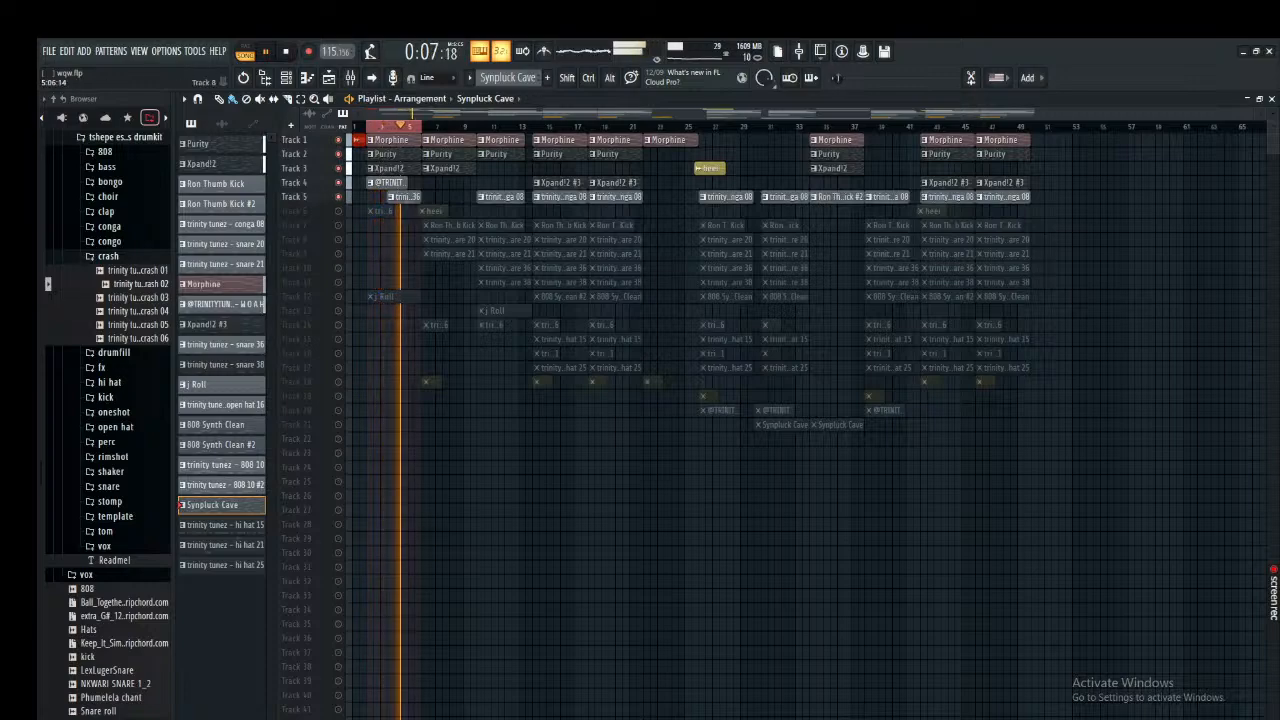
left_click(404, 197)
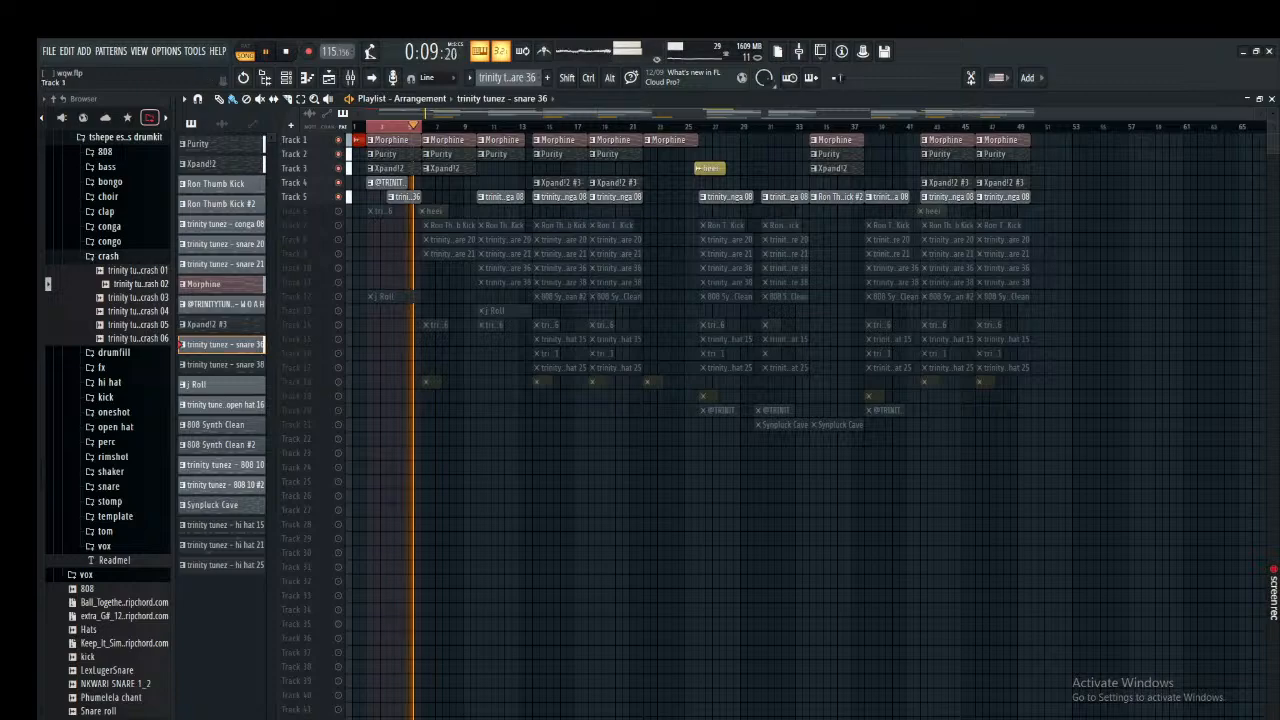
Inspect the snare 36 channel's sampler settings and its notes in the piano roll, stop playback, and return to the playlist.
left_click(286, 78)
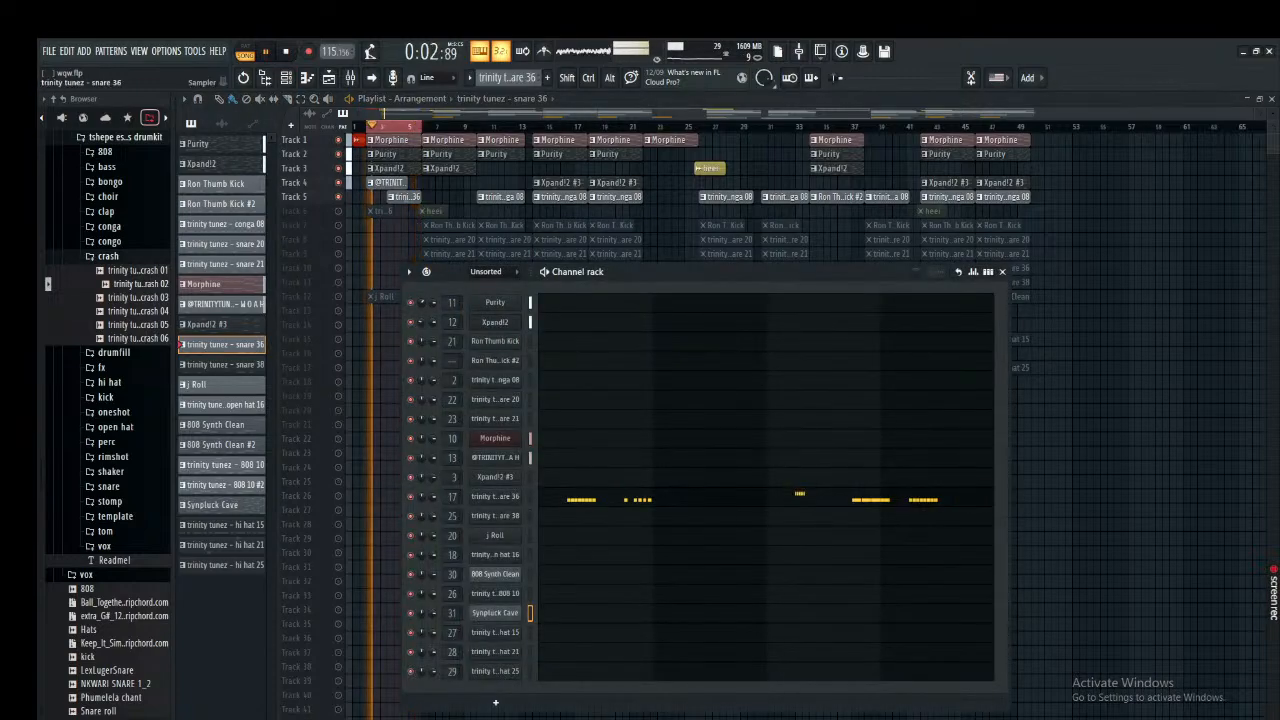
left_click(495, 497)
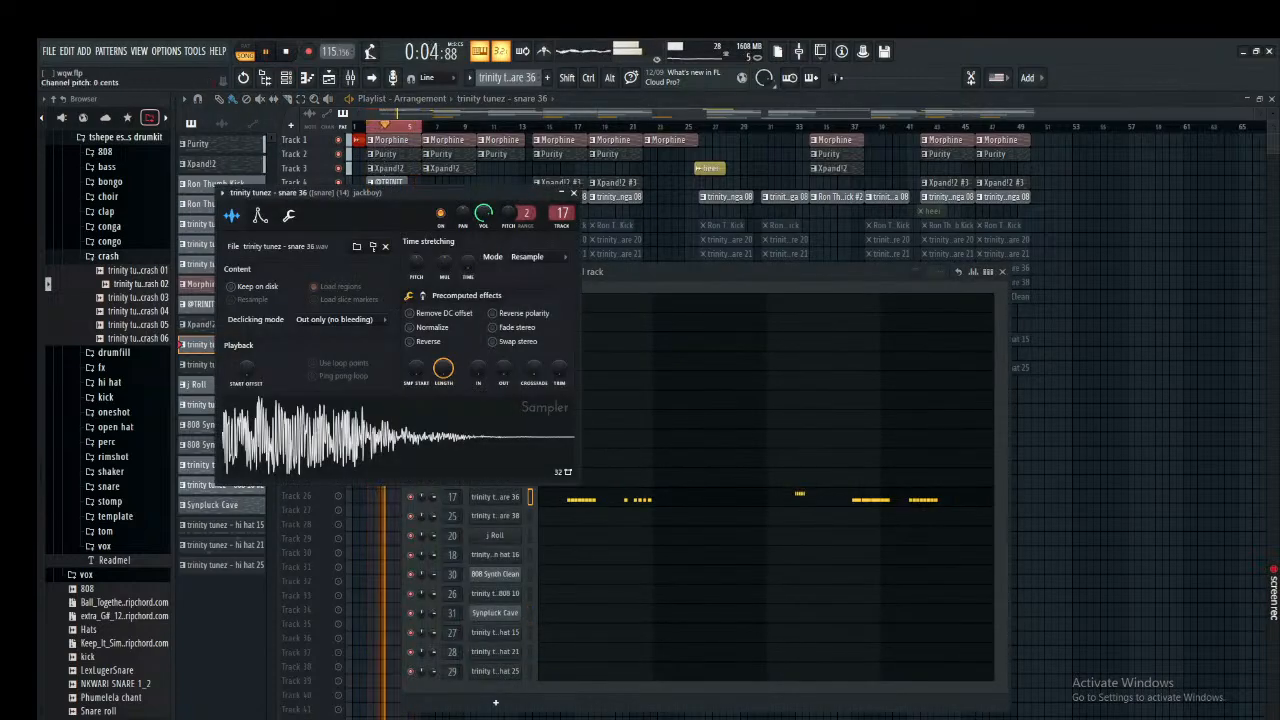
left_click(573, 193)
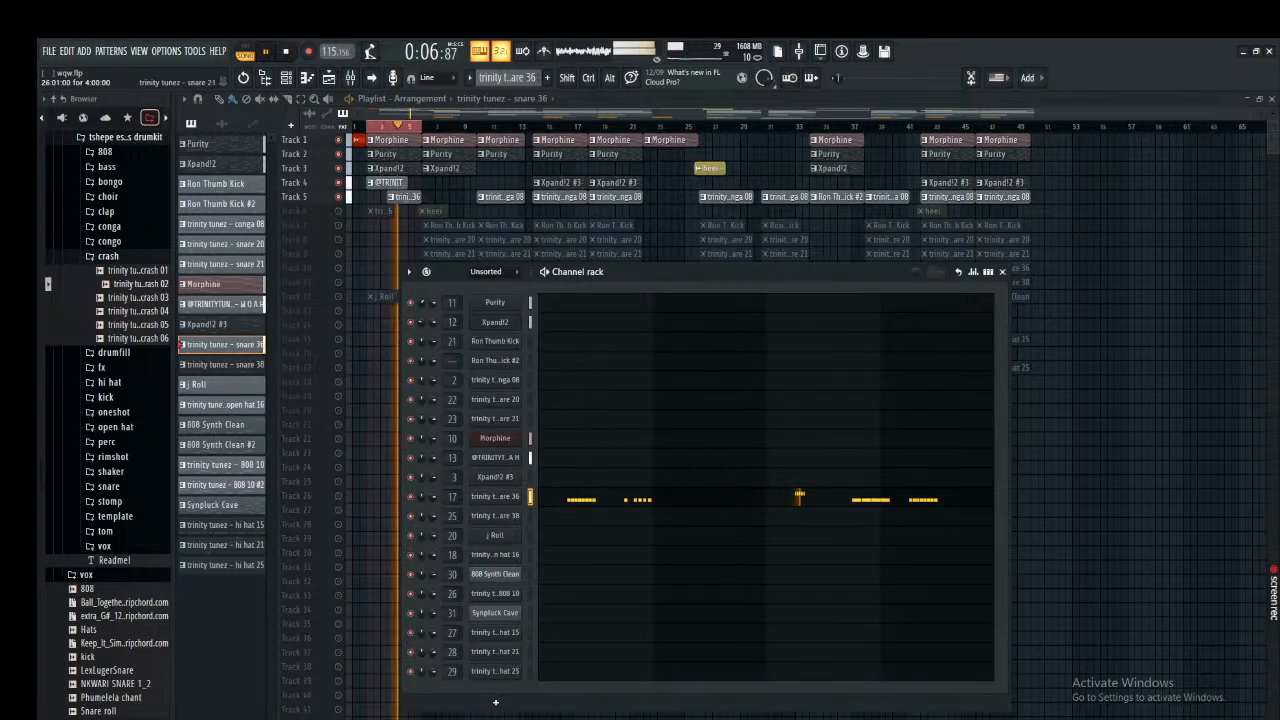
left_click(630, 497)
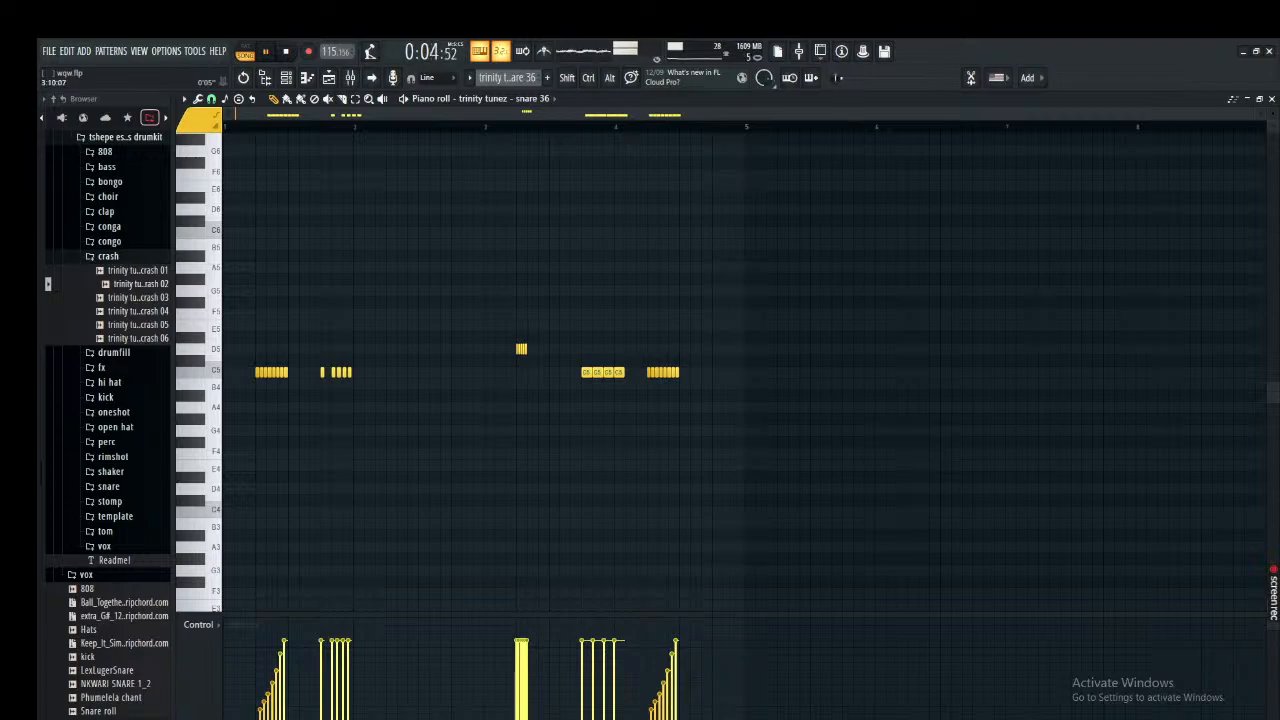
key("space")
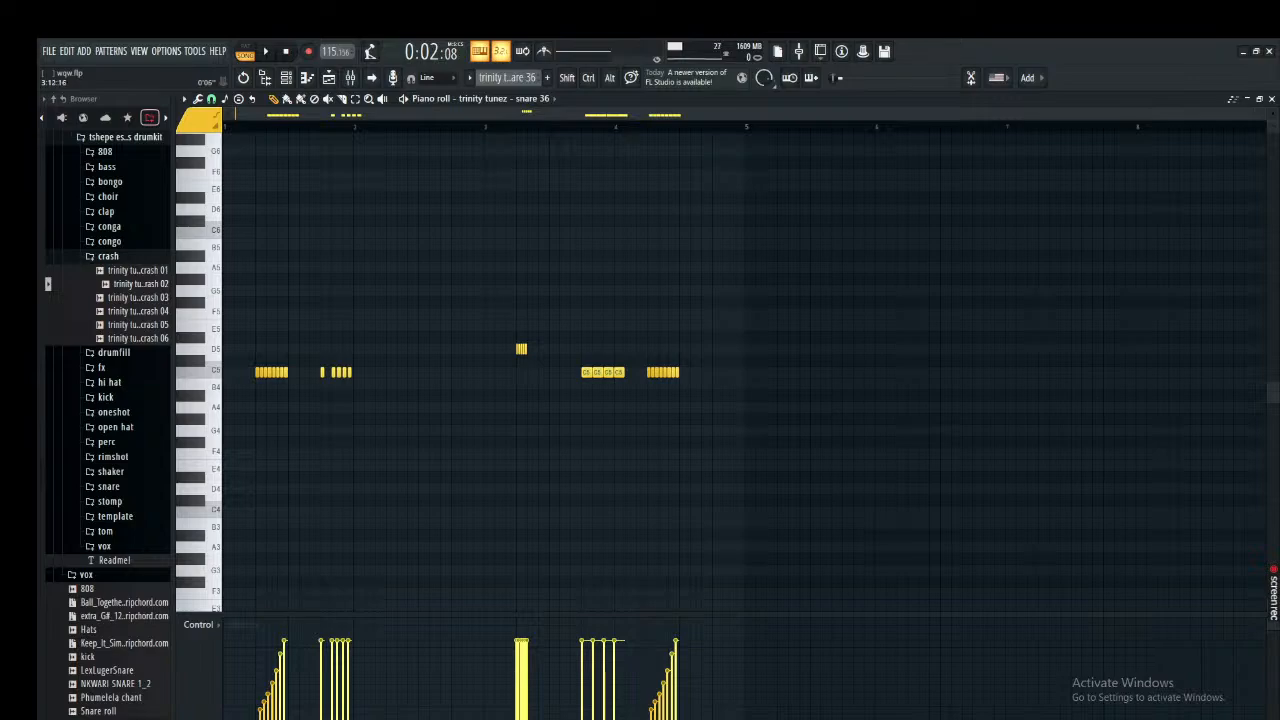
left_click(1272, 99)
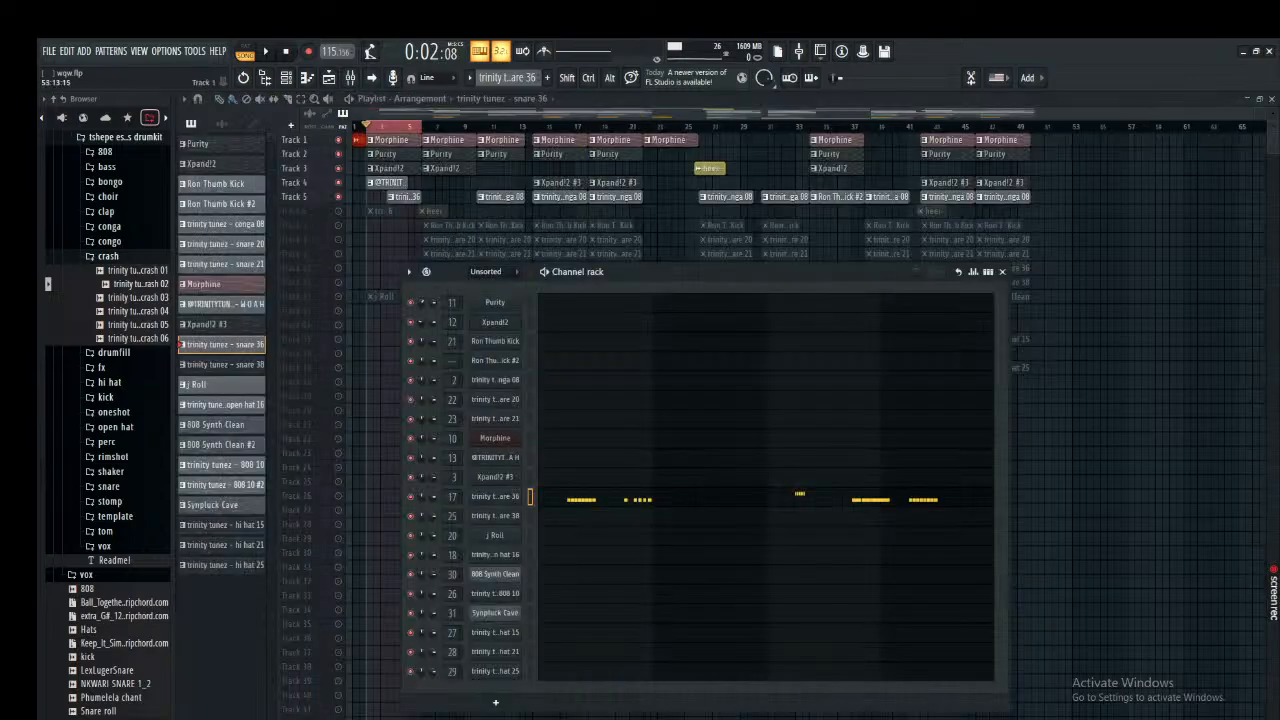
left_click(1002, 271)
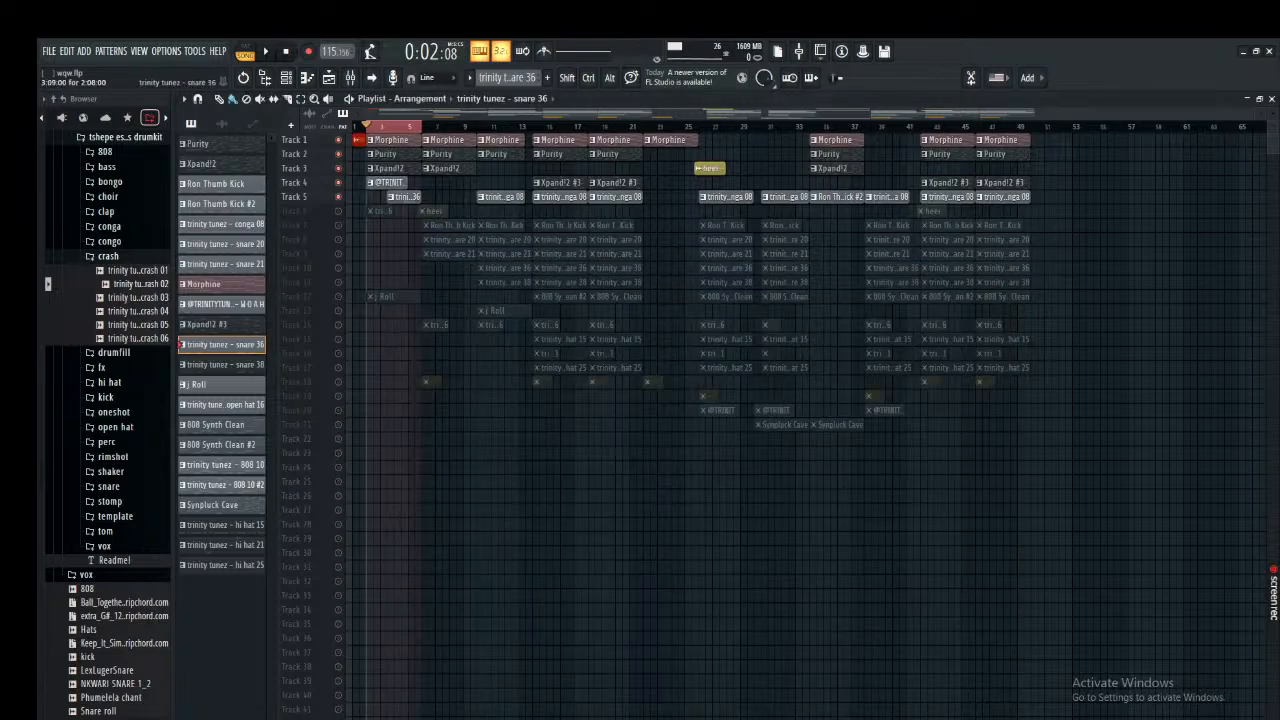
Open the snare 36 clip on Track 5 and play it alone in pattern mode without a time selection, then close the piano roll.
double_click(404, 198)
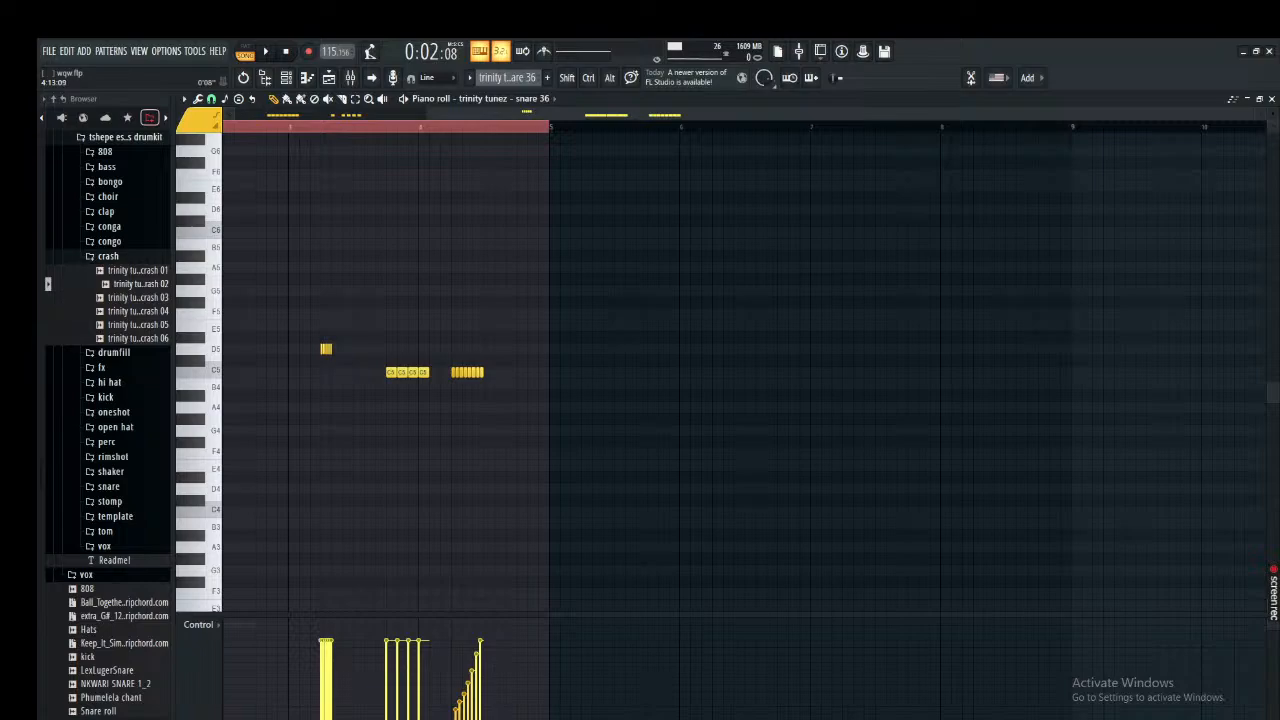
scroll(521, 127, "left", 2)
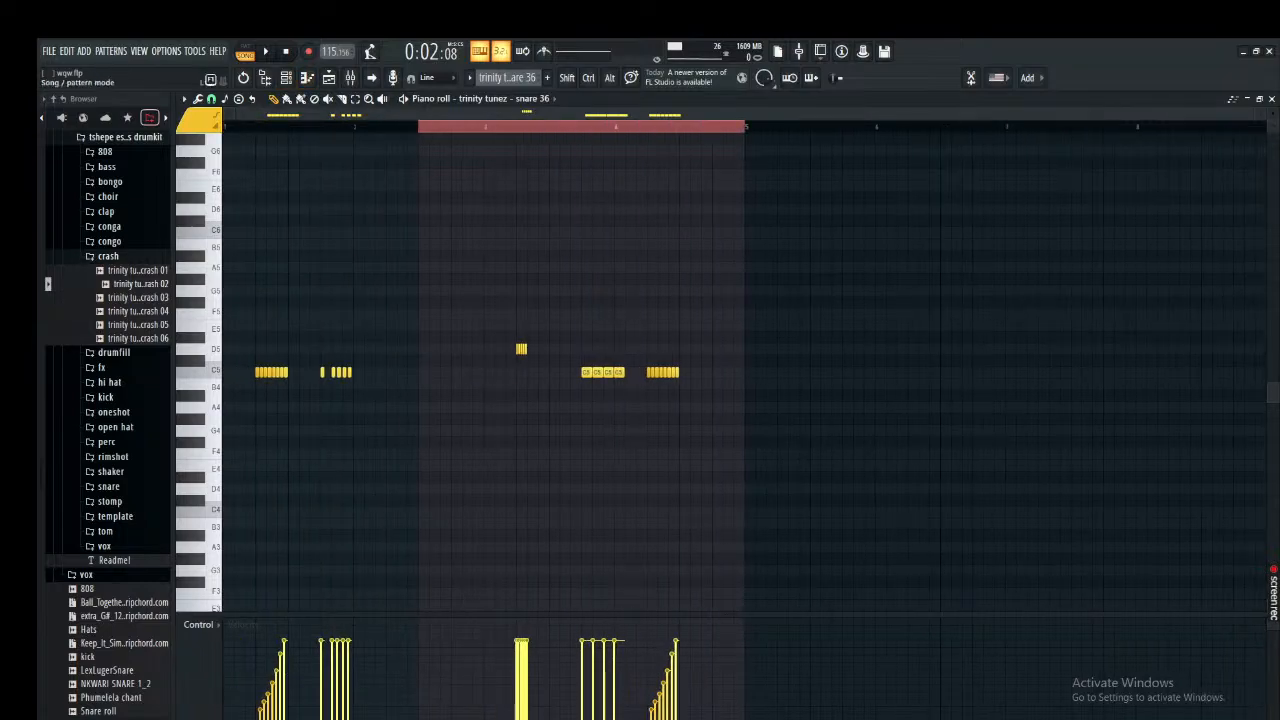
left_click(245, 51)
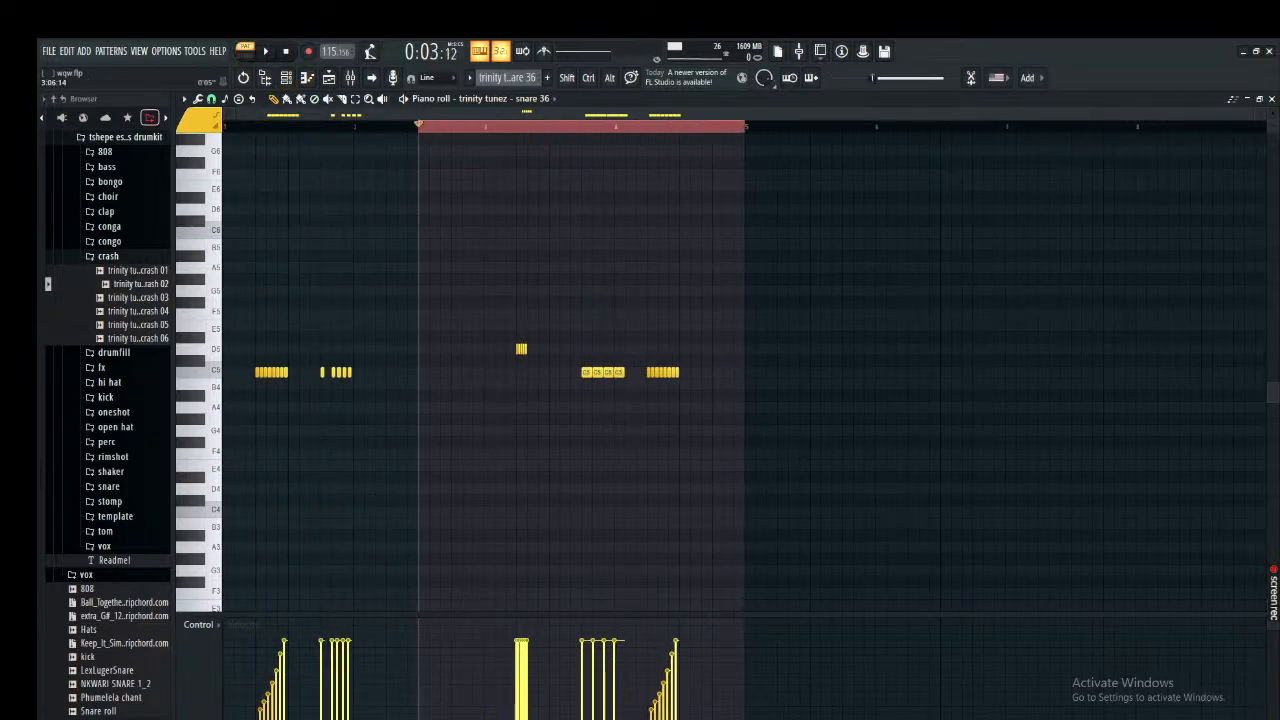
left_click(530, 127, "ctrl")
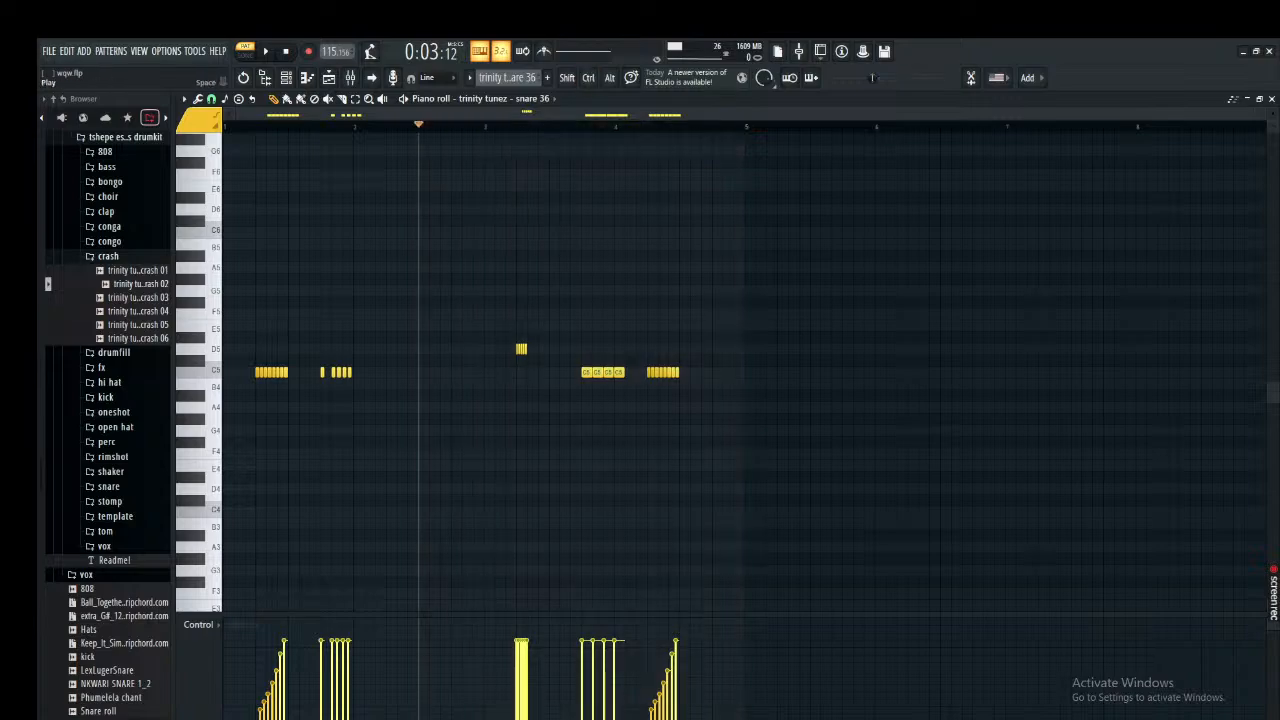
key("space")
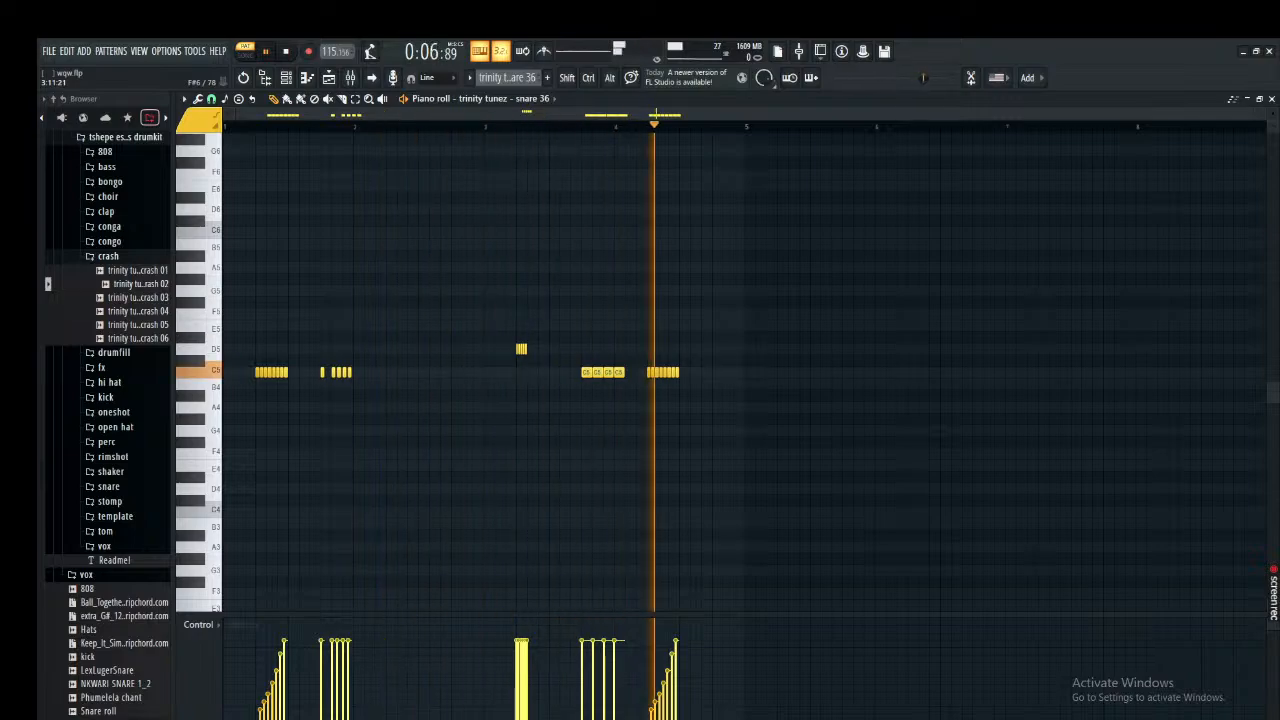
key("space")
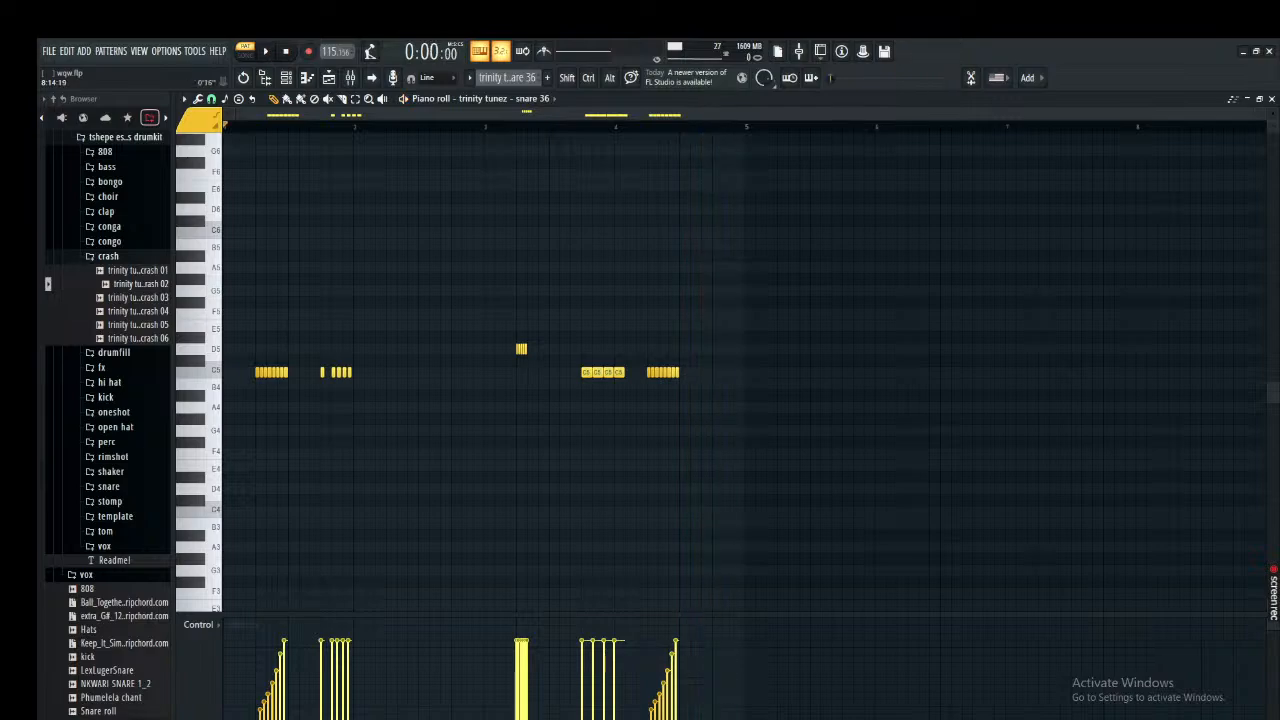
left_click(1271, 98)
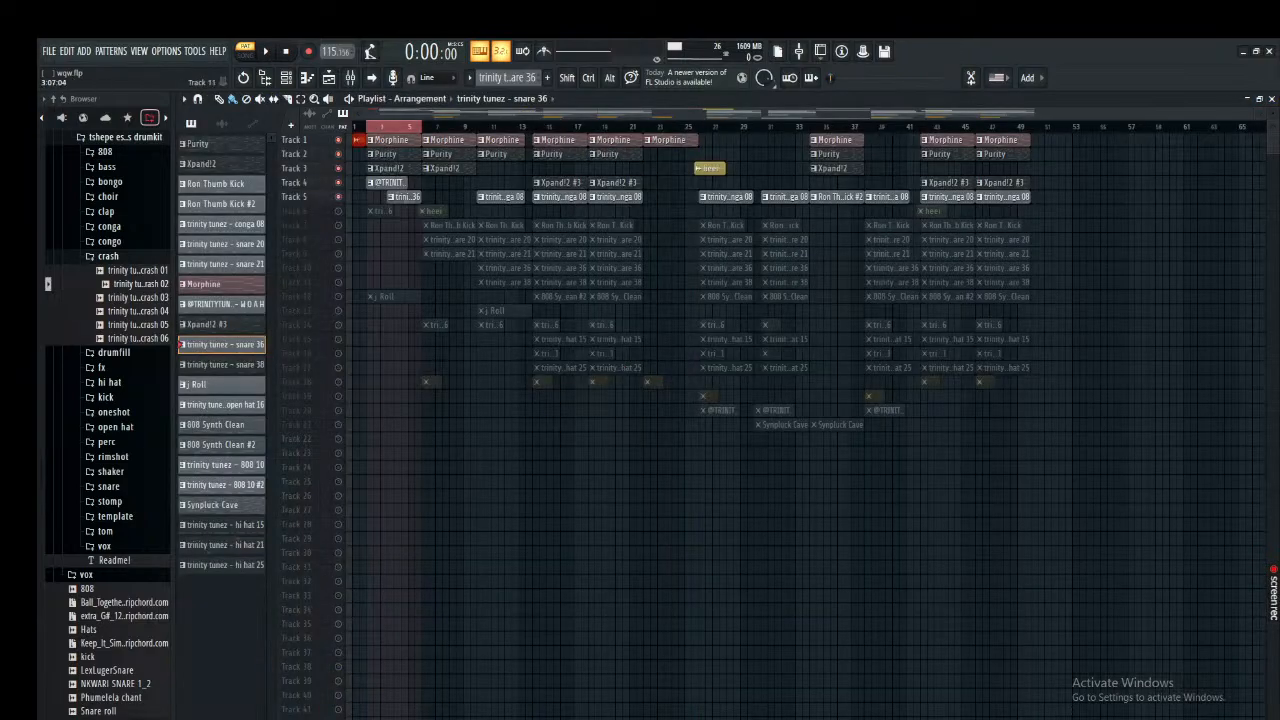
Unmute Track 6, audition the open hat 16 pattern's notes in the piano roll, and return to the playlist.
left_click(338, 211)
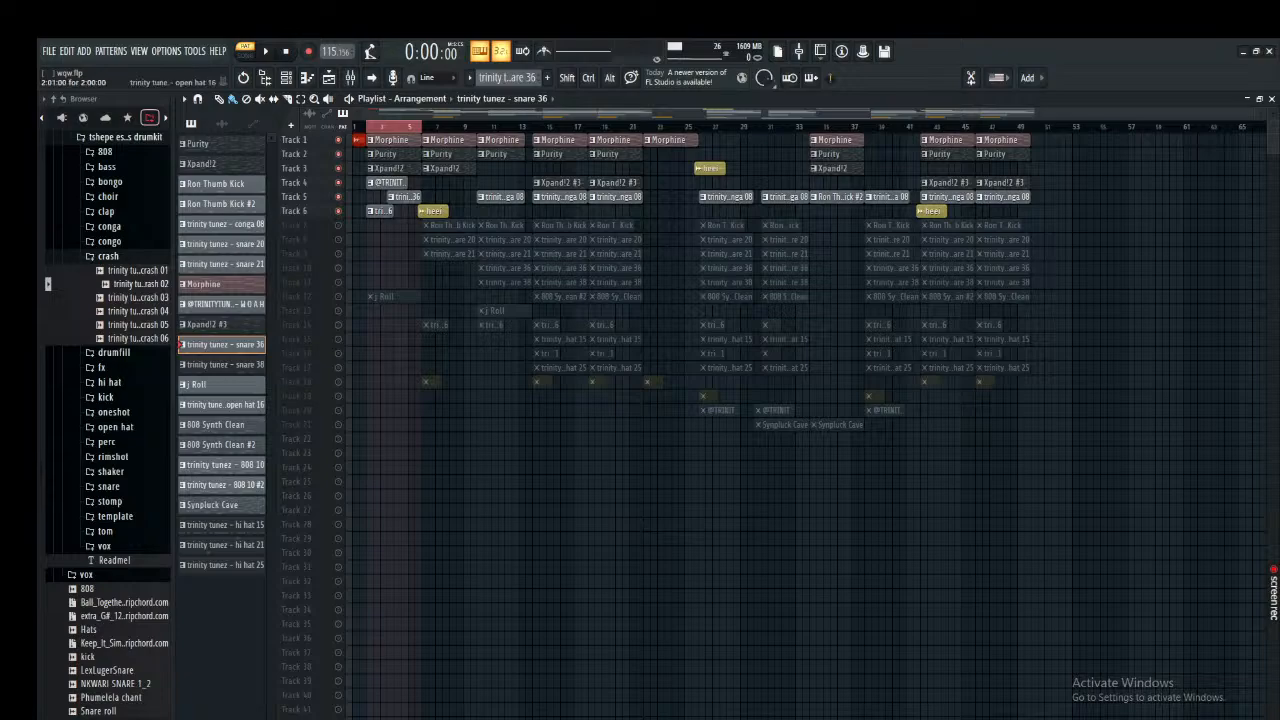
double_click(380, 211)
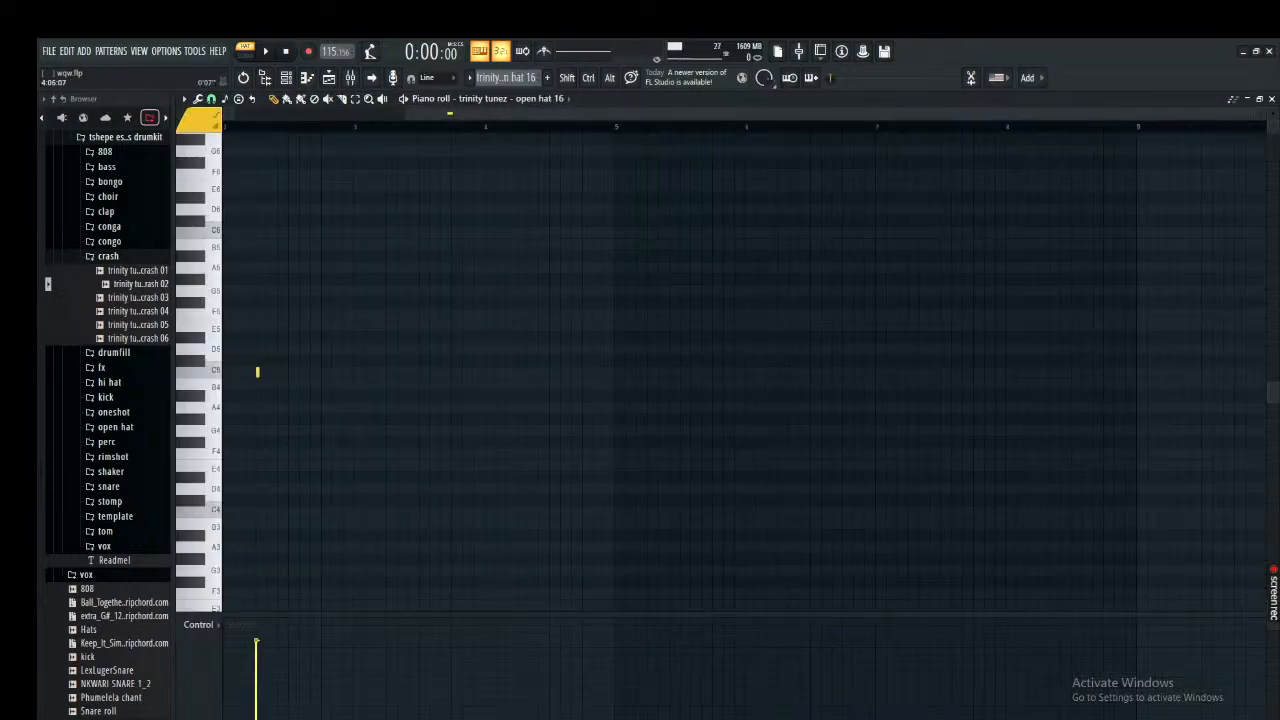
scroll(528, 370, "up", 1)
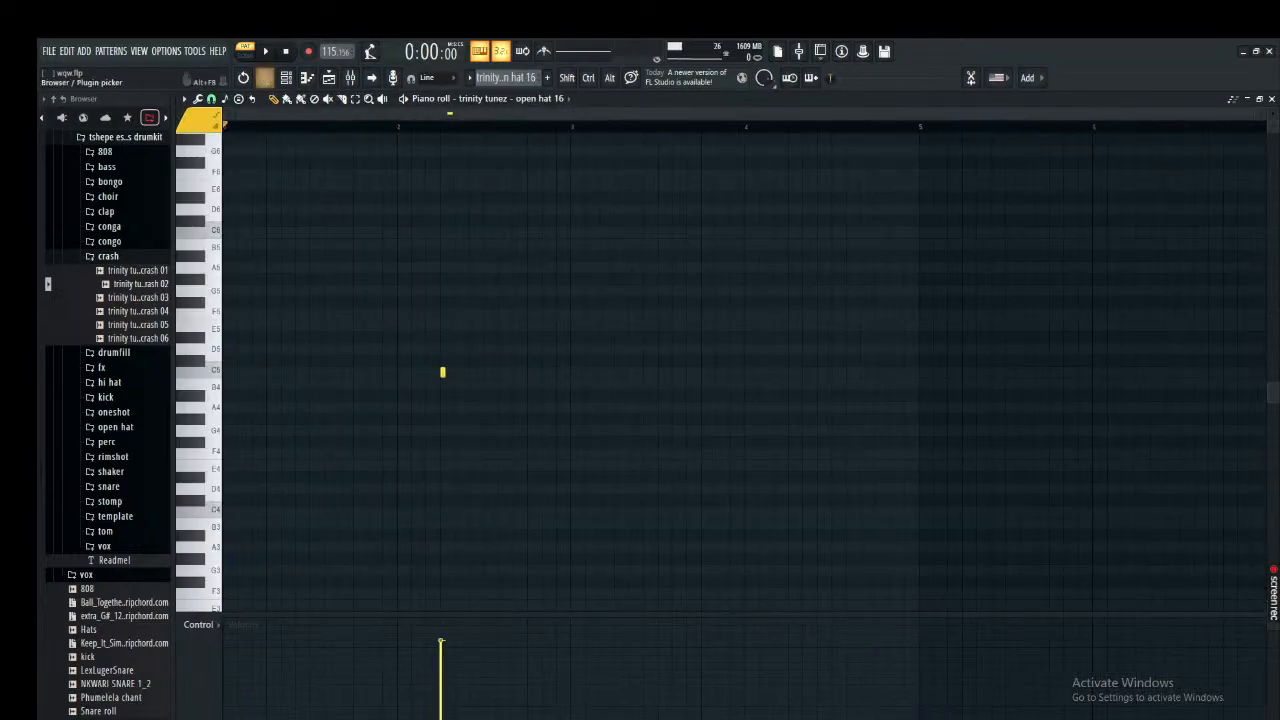
key("space")
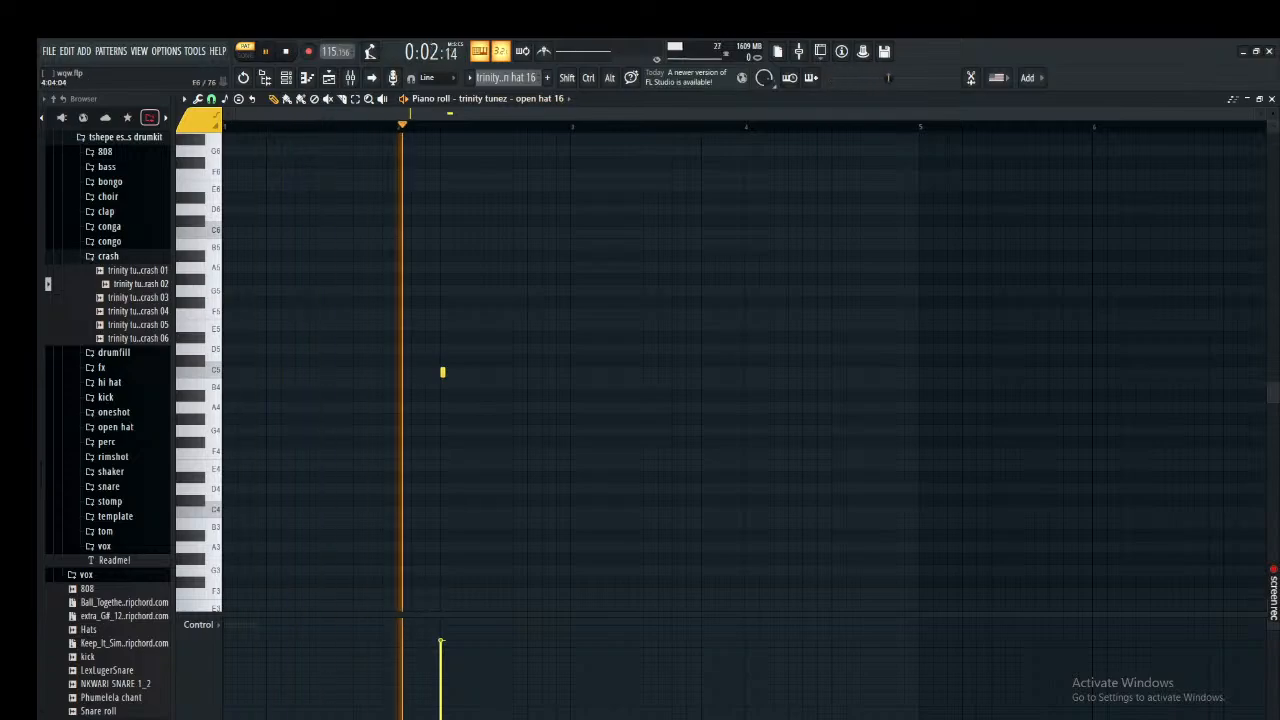
key("space")
key("F5")
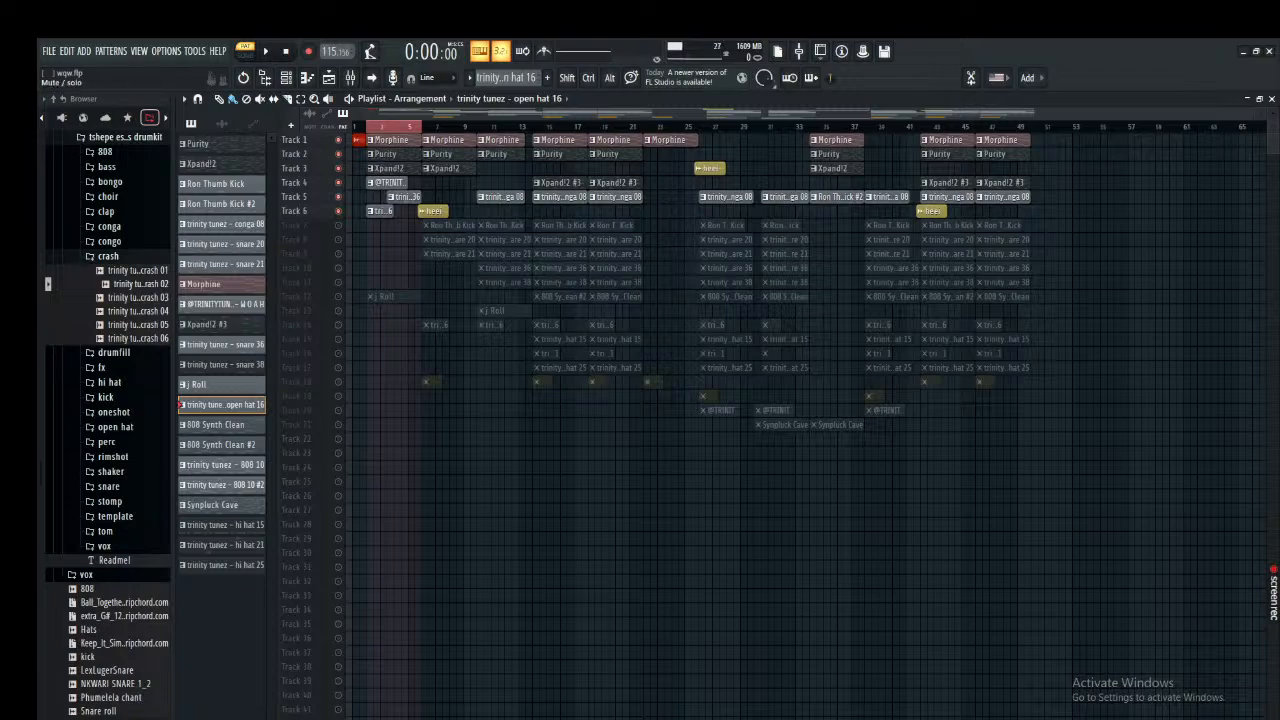
Unmute Track 12, audition its j Roll pattern's notes in the piano roll, and return to the playlist.
left_click(338, 296)
left_click(386, 297)
key("F7")
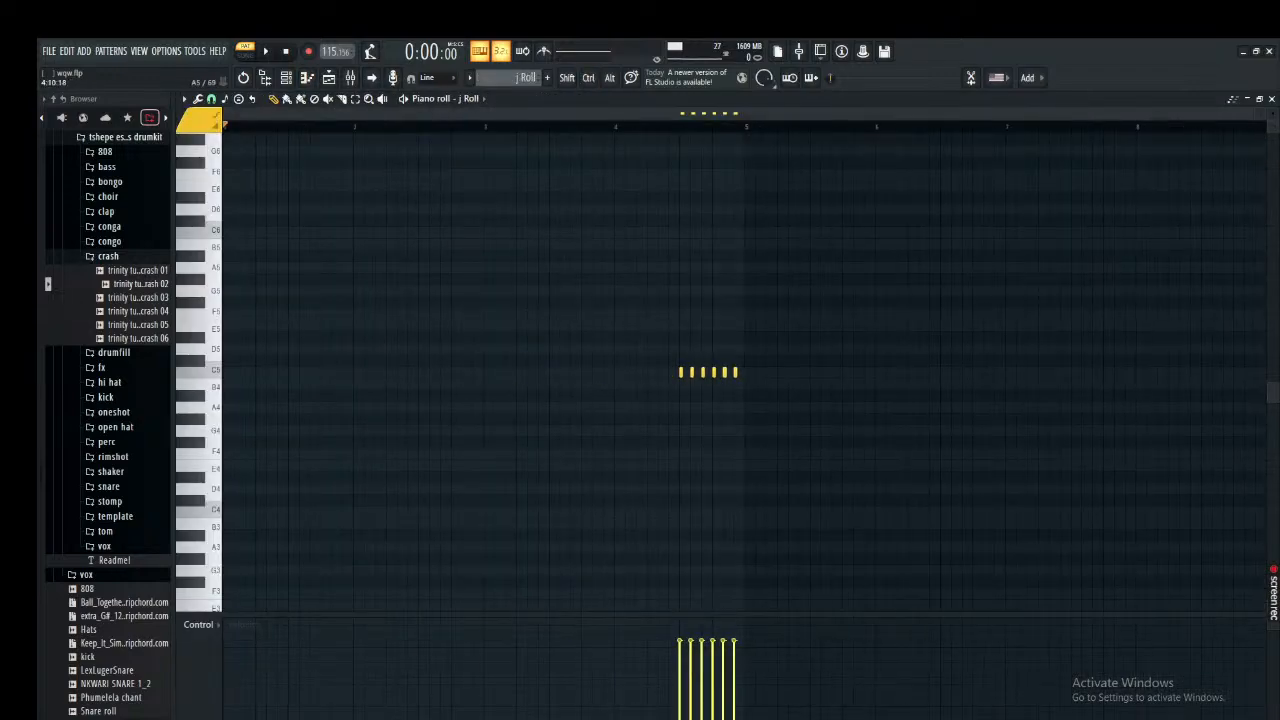
key("space")
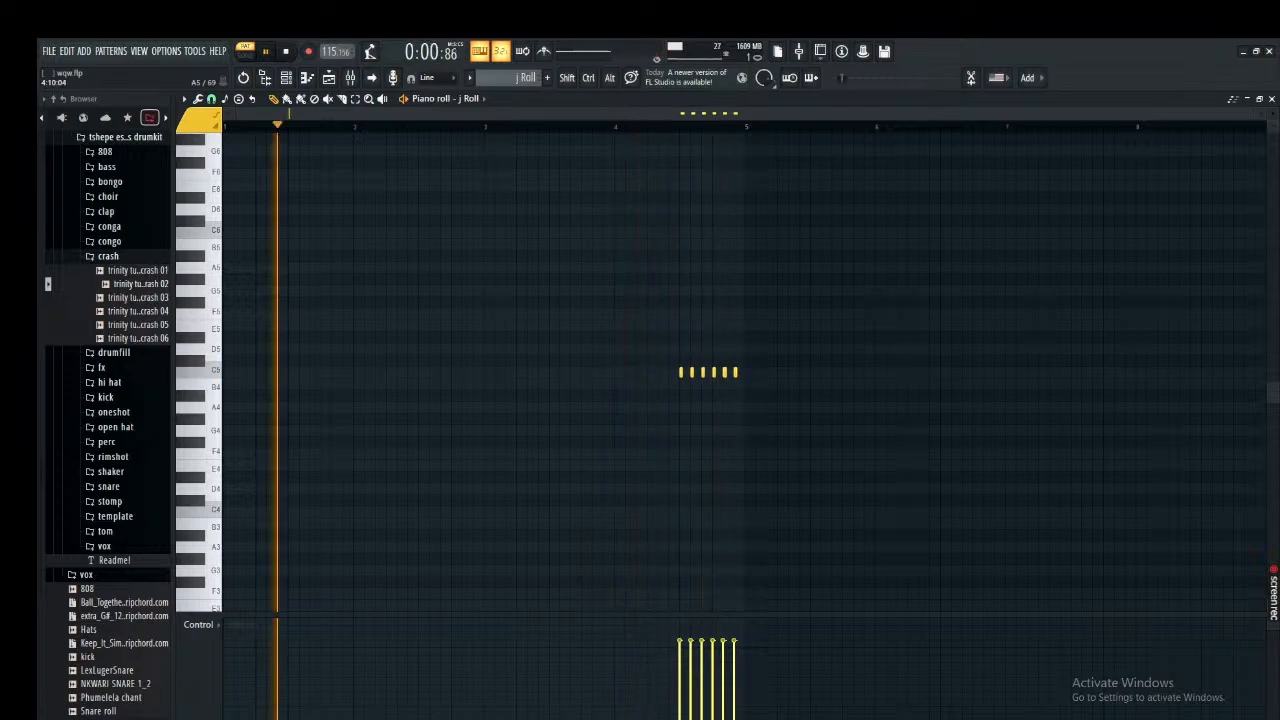
key("space")
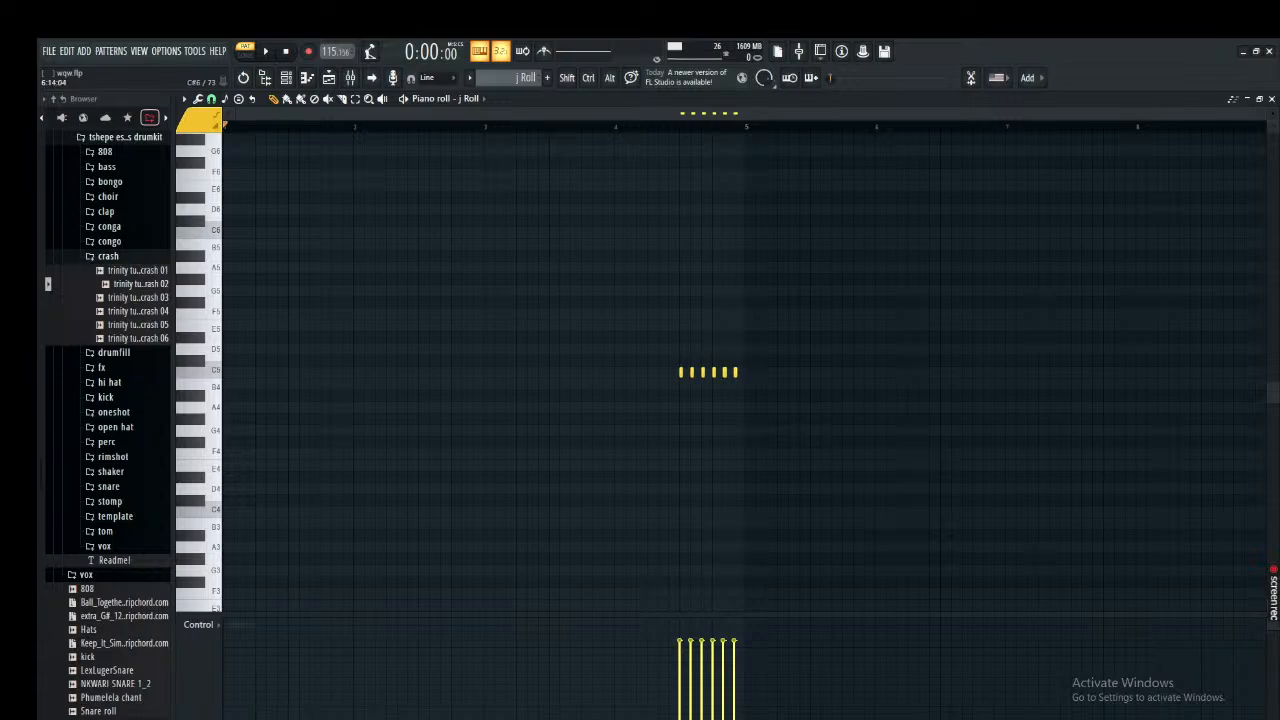
key("Escape")
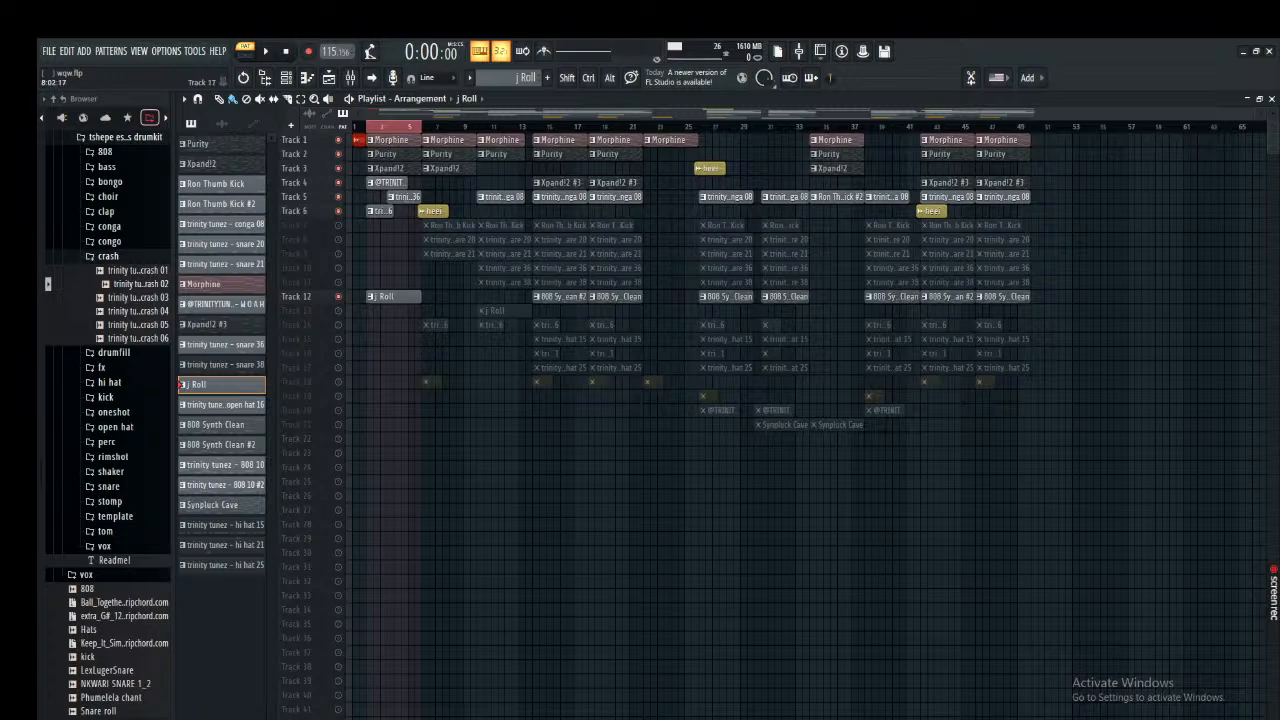
Switch back to song mode, play the looped first Morphine section with Tracks 6 and 12 included, and stop playback.
key("l")
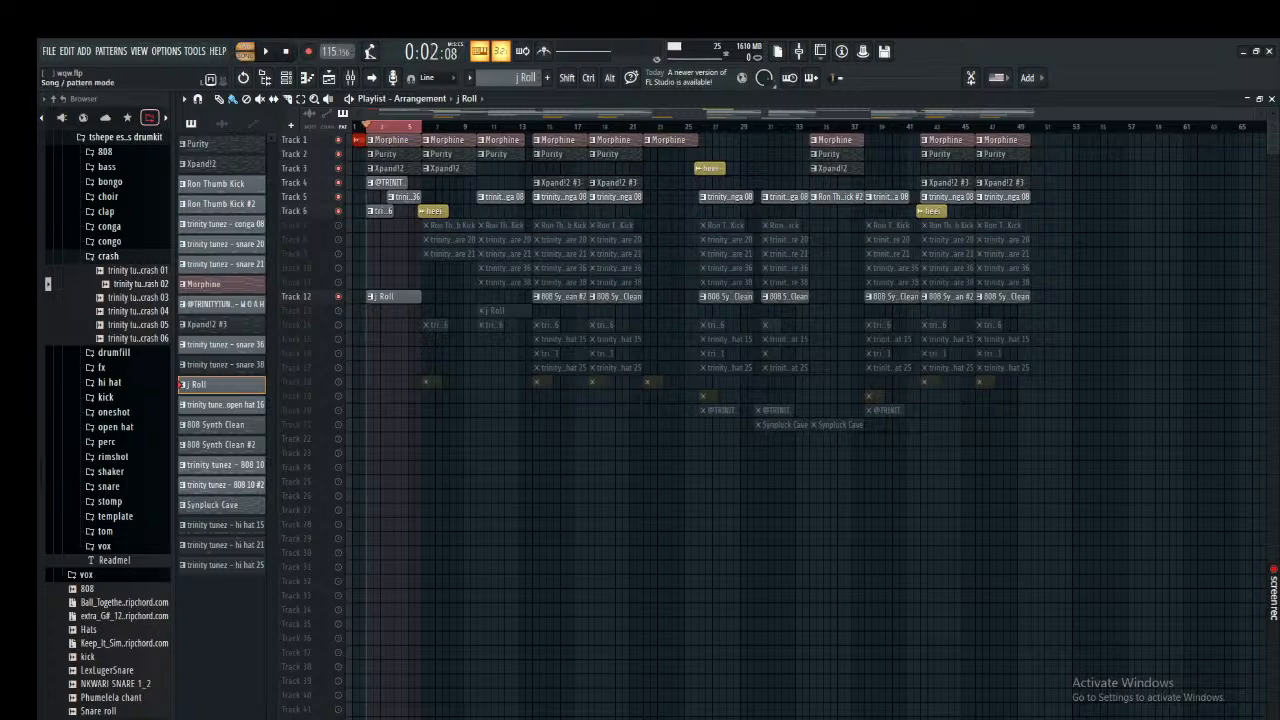
key("space")
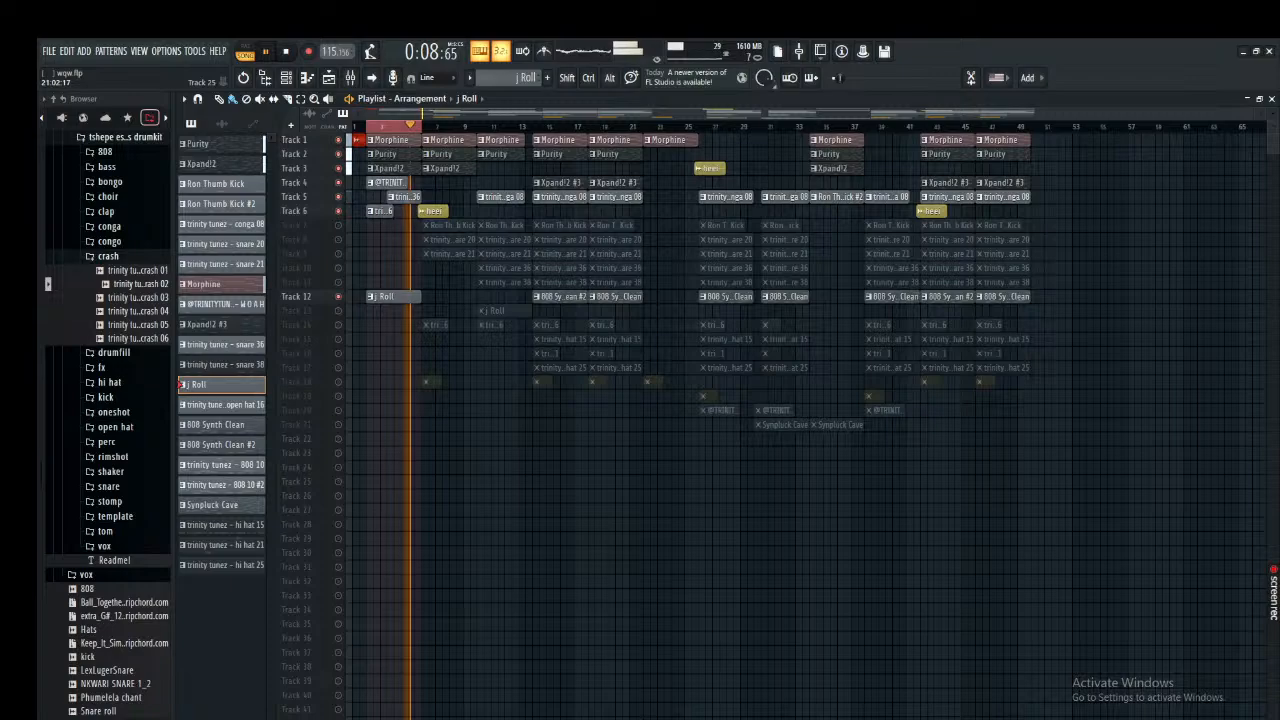
key("space")
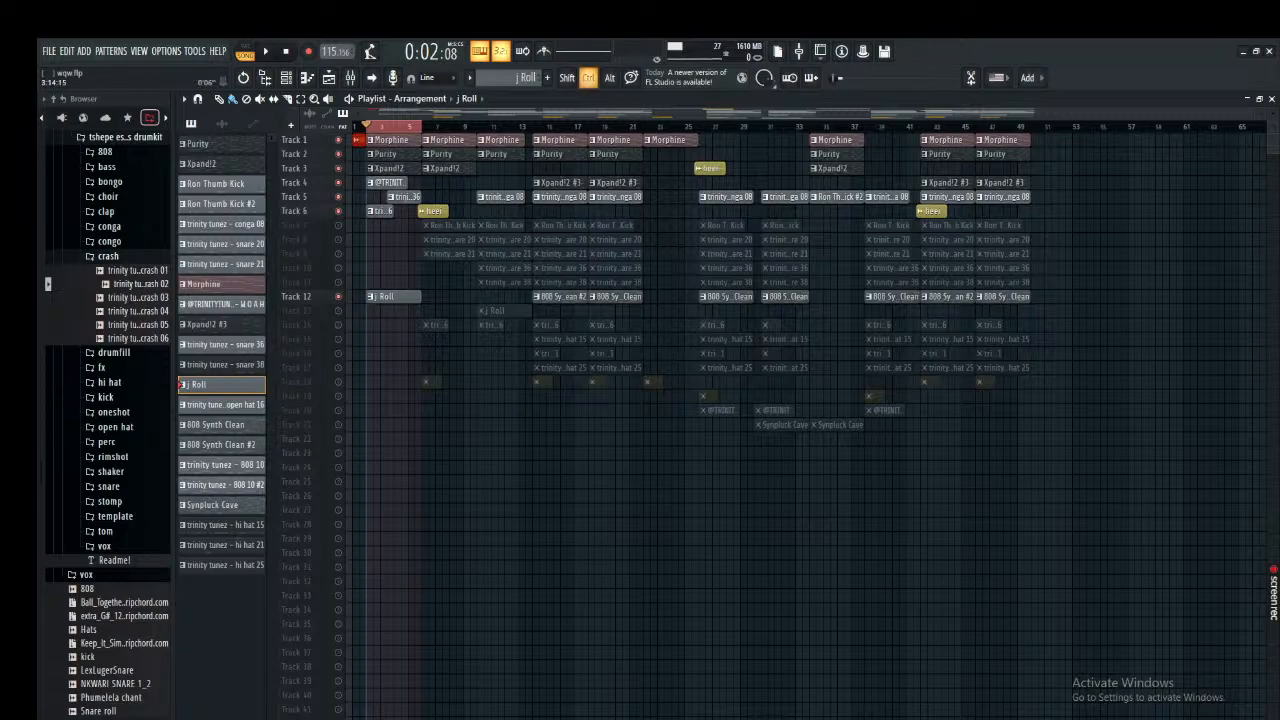
Move the playlist's loop selection to the second Morphine clip, spanning bars 6 to 10.
left_click_drag(475, 126, 423, 126)
left_click(611, 453)
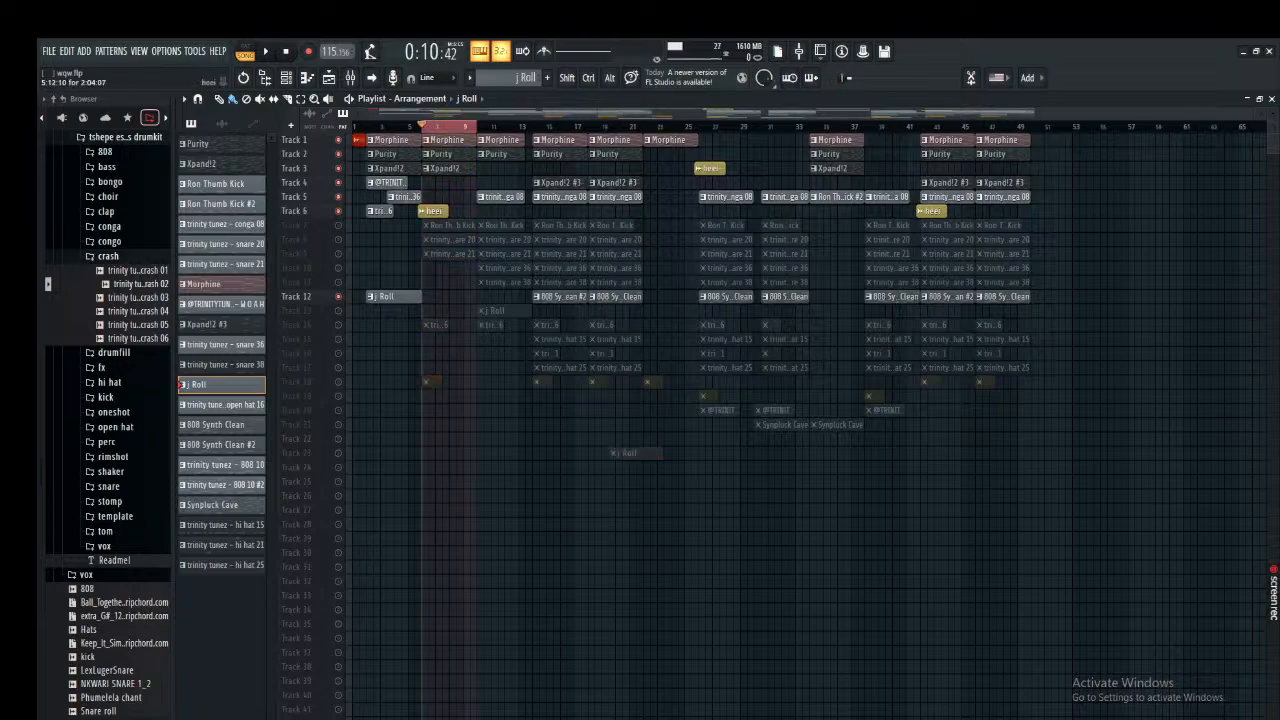
key("KP_Divide")
Inspect the heei audio clip on Track 6 up close, view its sample settings, and close them.
scroll(460, 213, "up", 9)
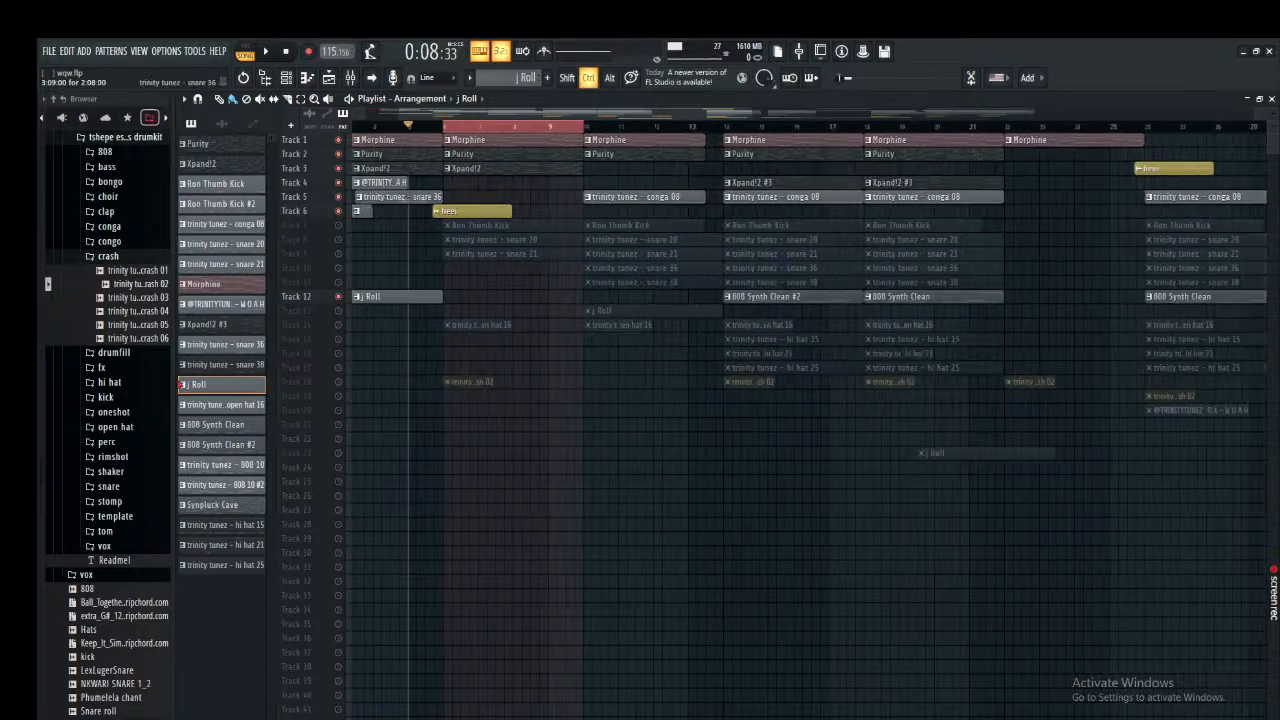
scroll(453, 240, "up", 4)
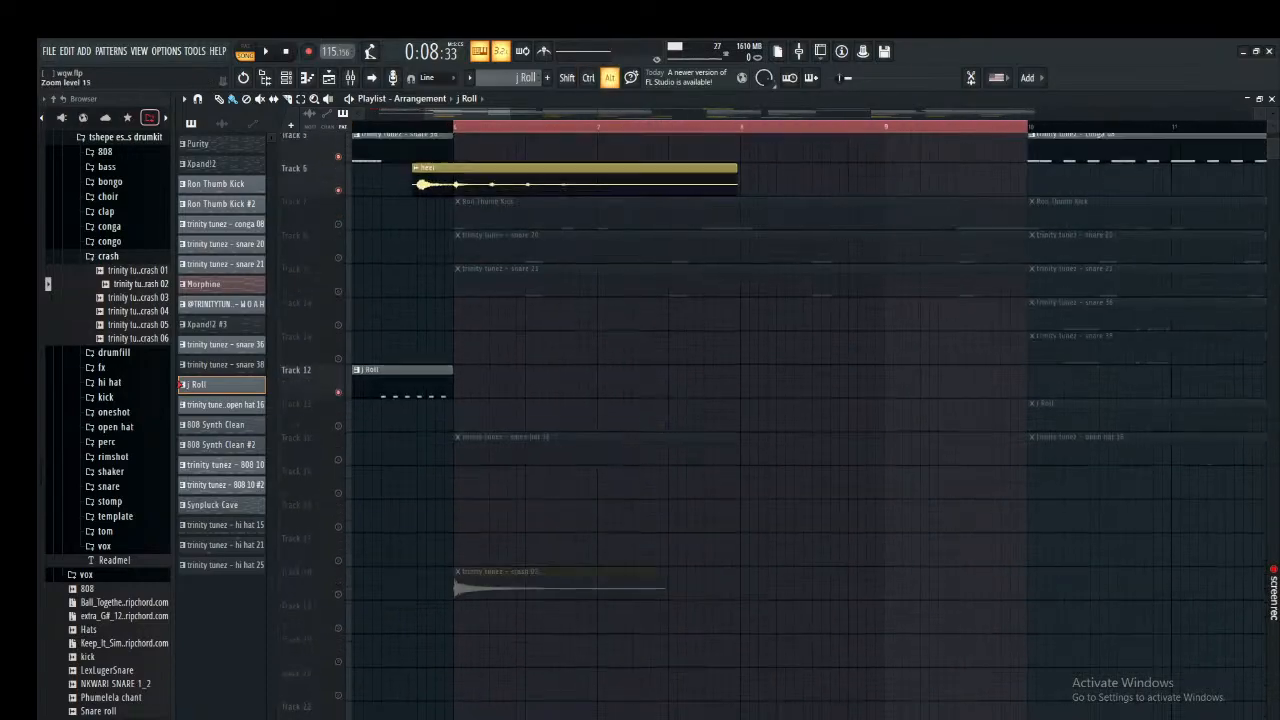
scroll(453, 240, "up", 2)
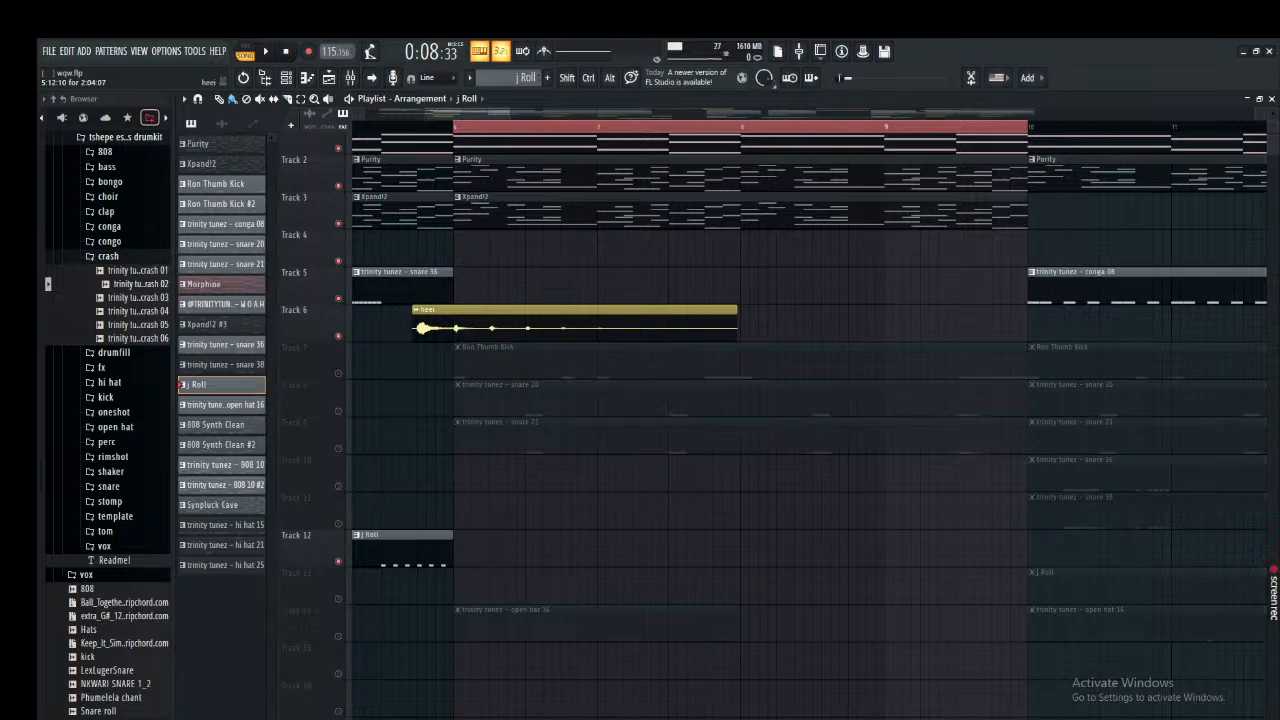
double_click(460, 325)
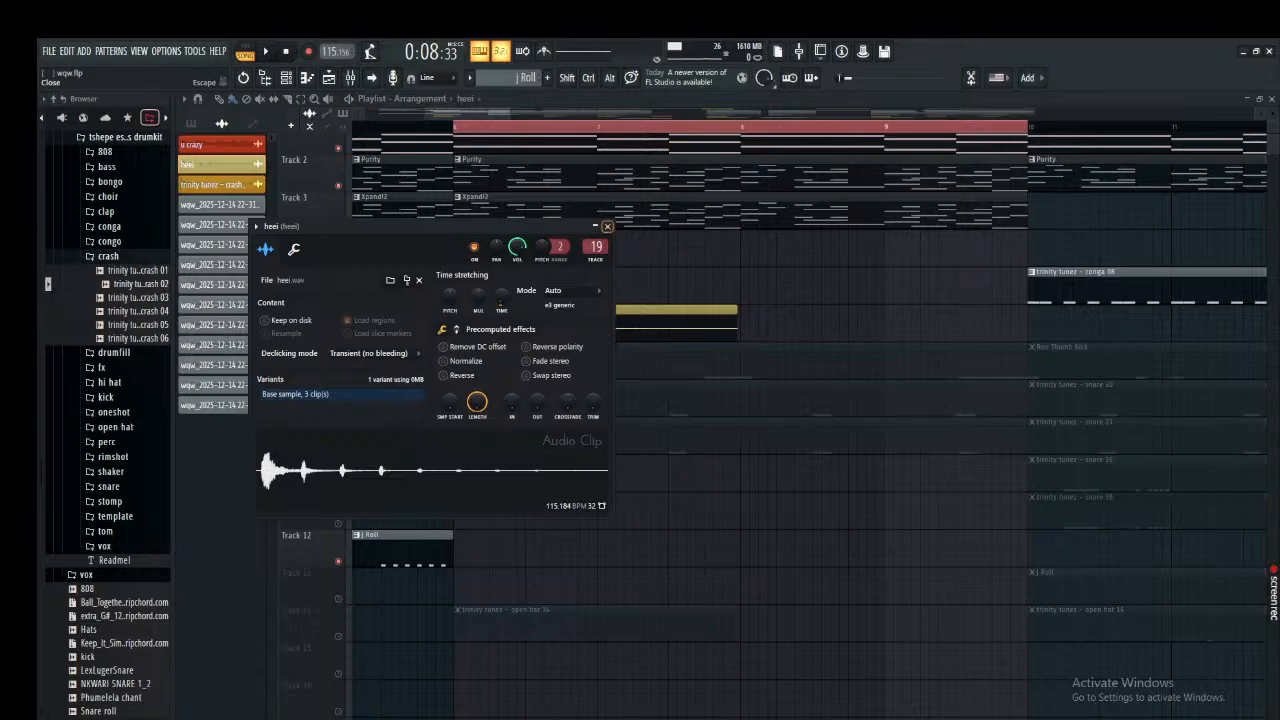
left_click(607, 226)
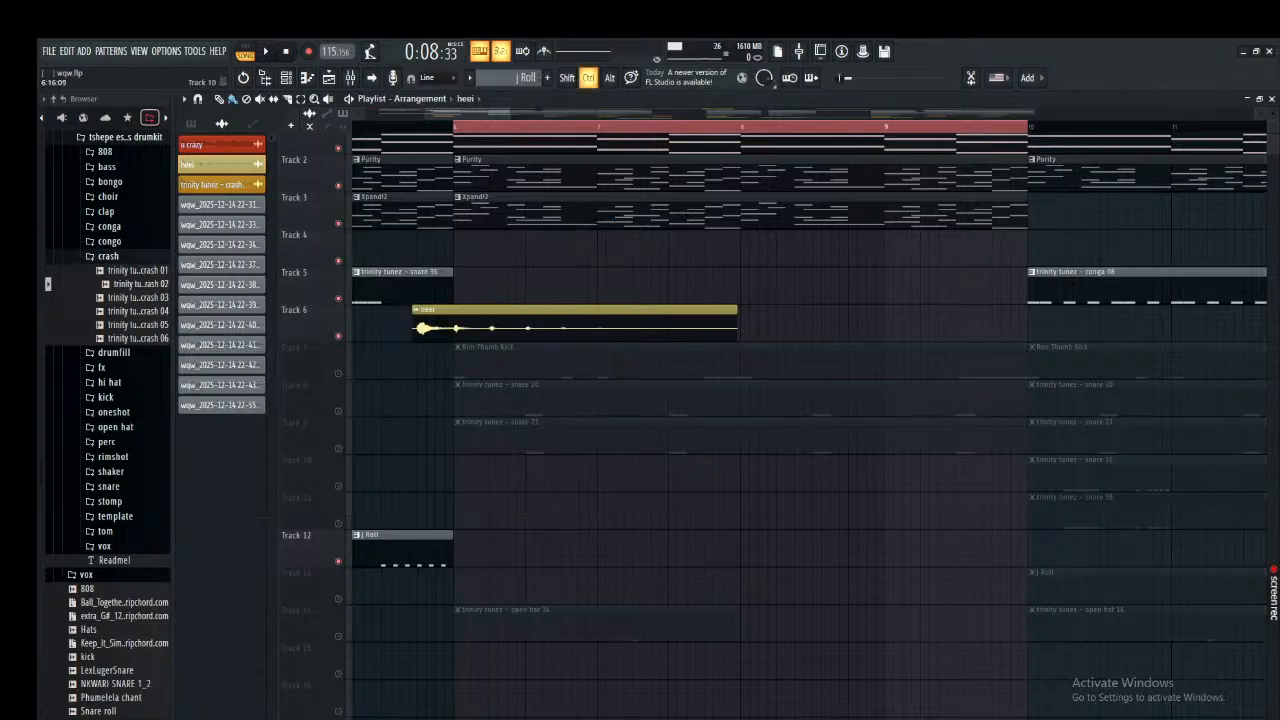
Play the looped second Morphine section with all its tracks from Track 1 down in view.
scroll(566, 460, "down", 4)
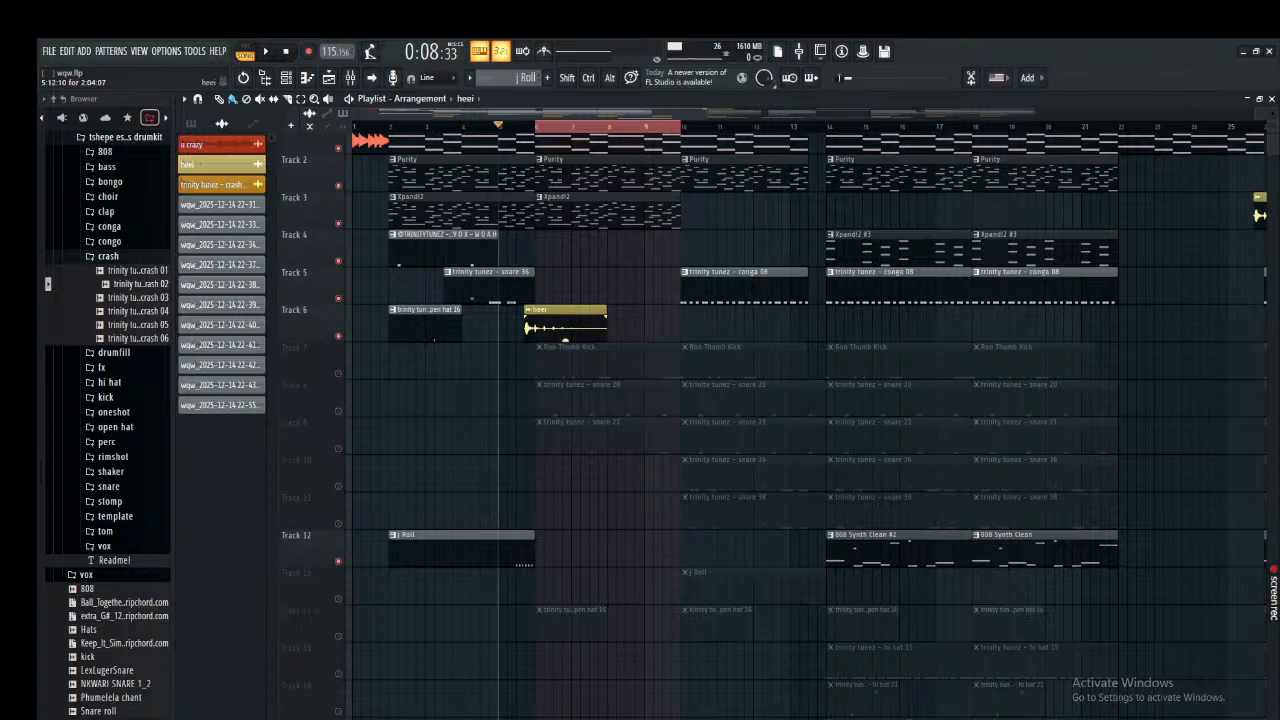
scroll(700, 400, "up", 1)
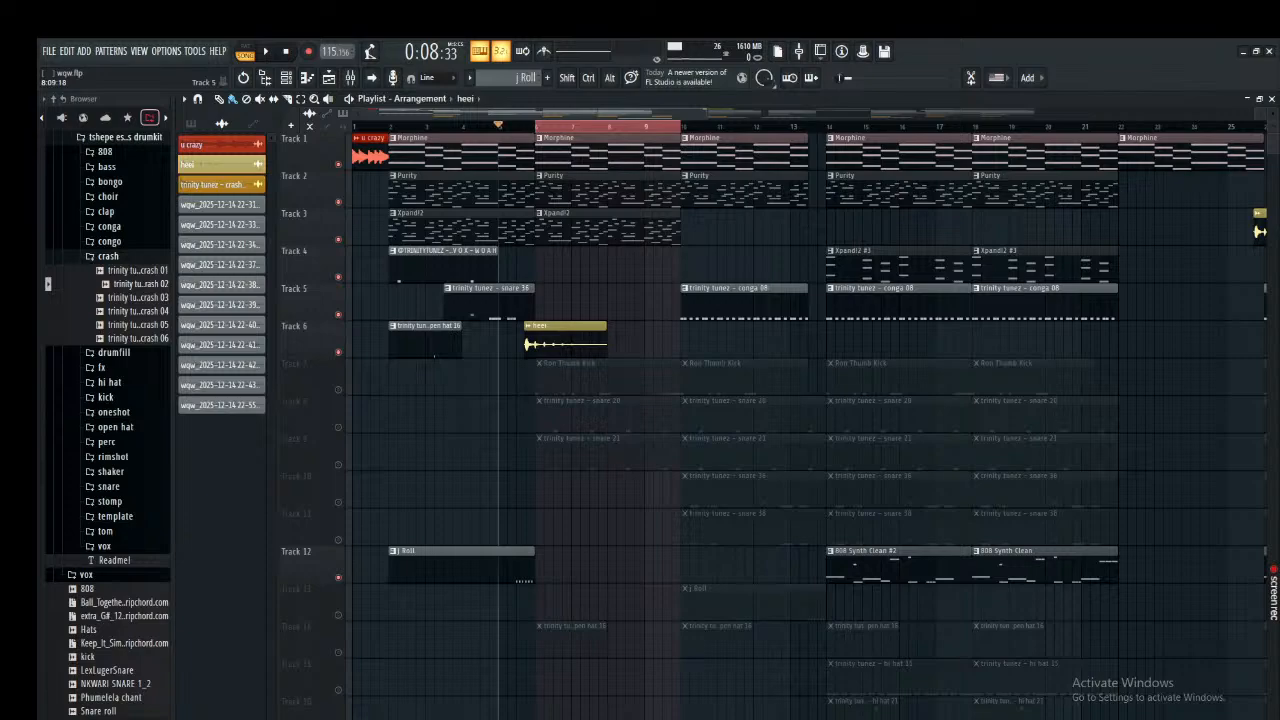
key("space")
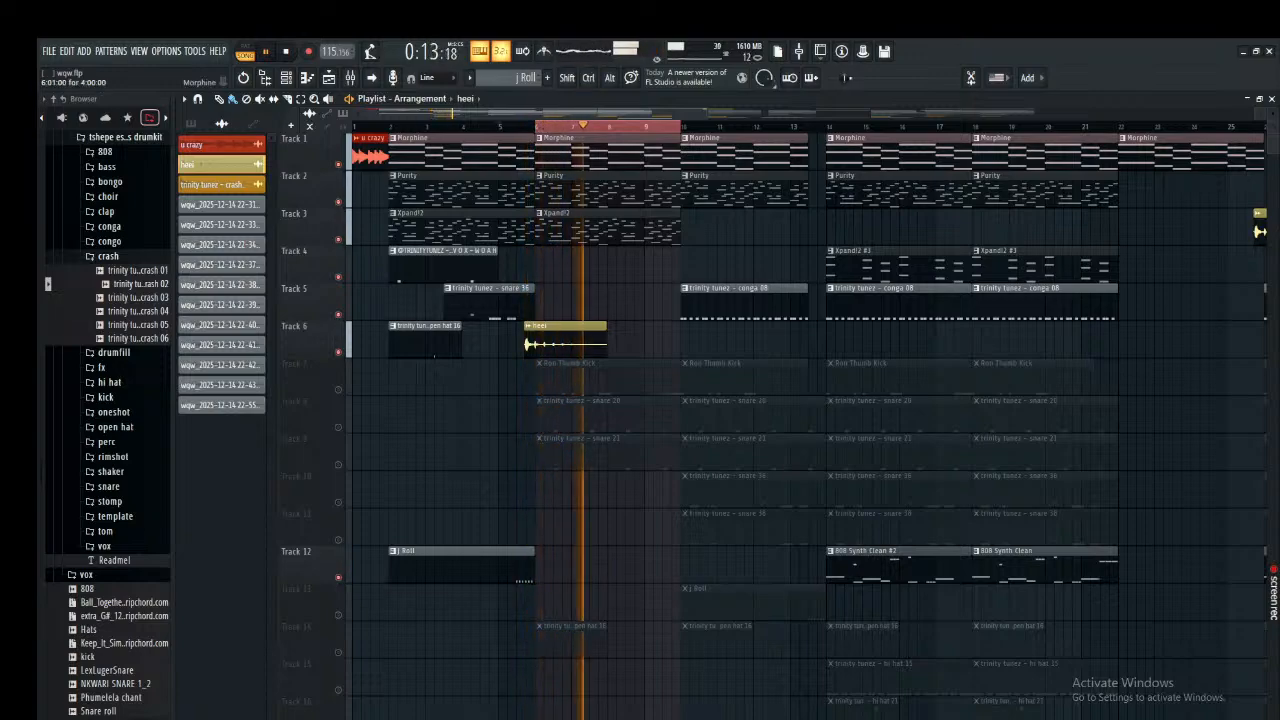
Enable Tracks 7, 8, 9 and 14, play the looped second Morphine section with them included, and stop playback.
key("space")
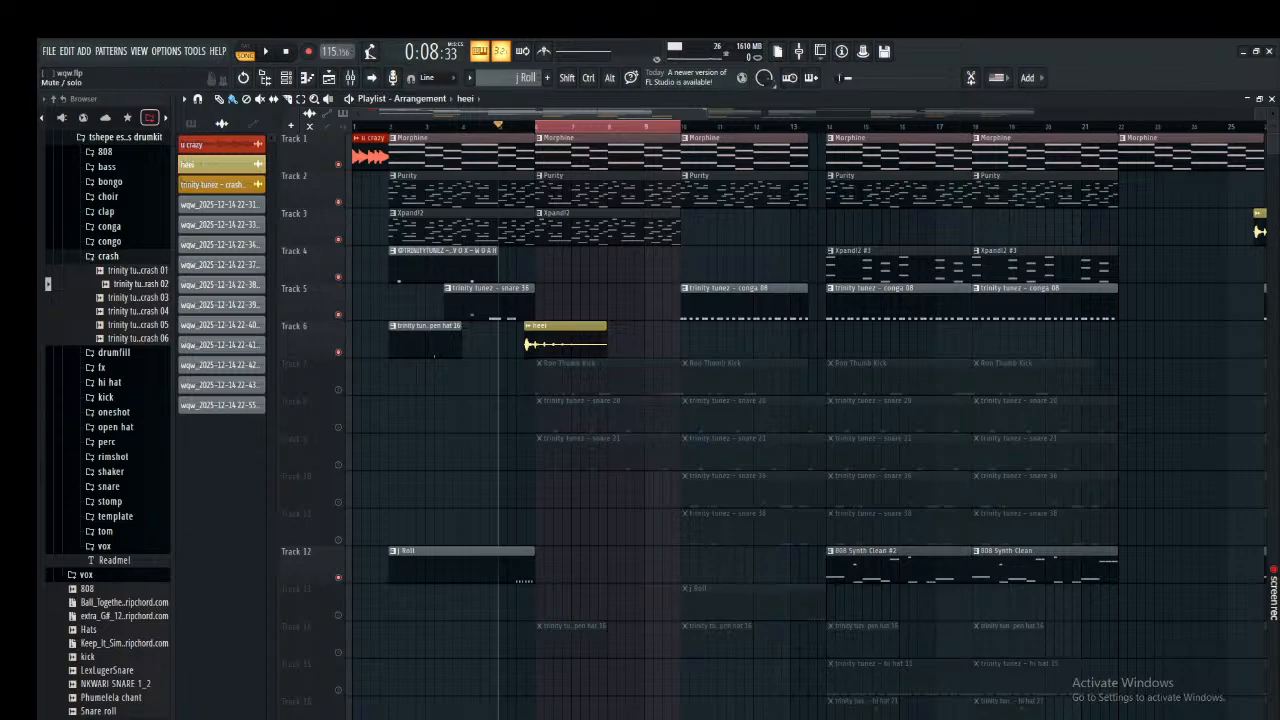
left_click(338, 390)
left_click(338, 427)
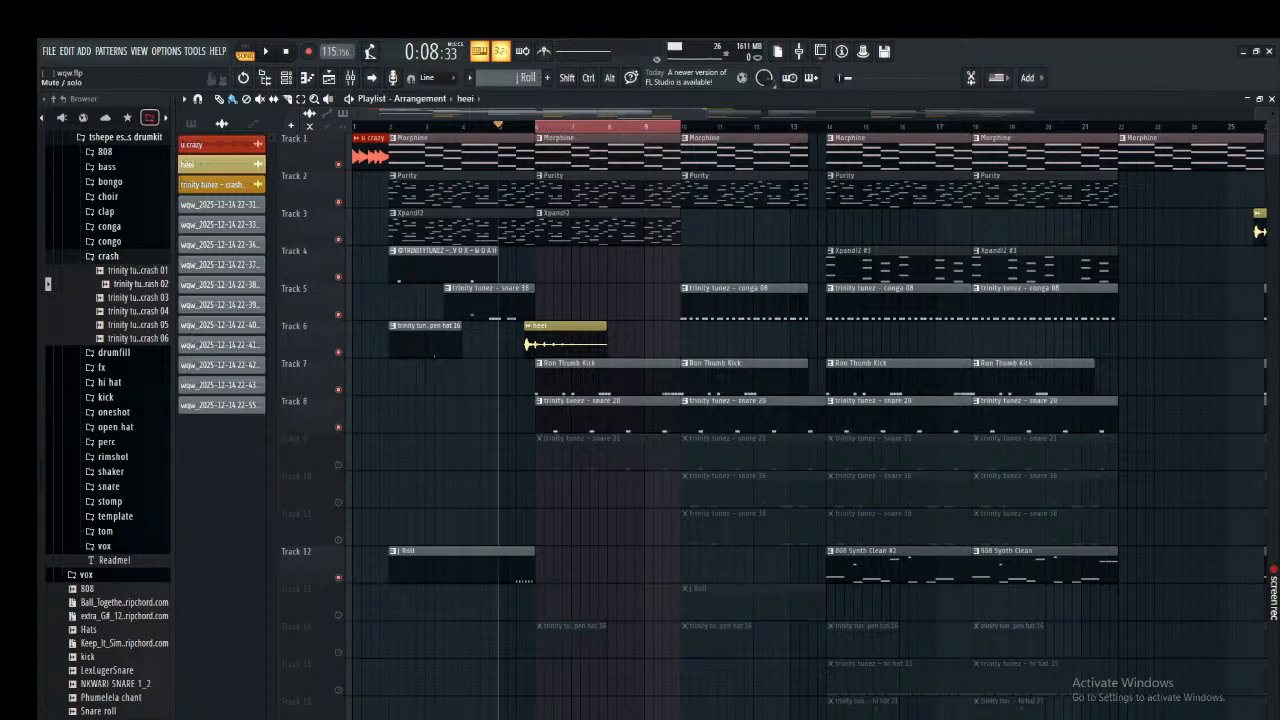
left_click(338, 464)
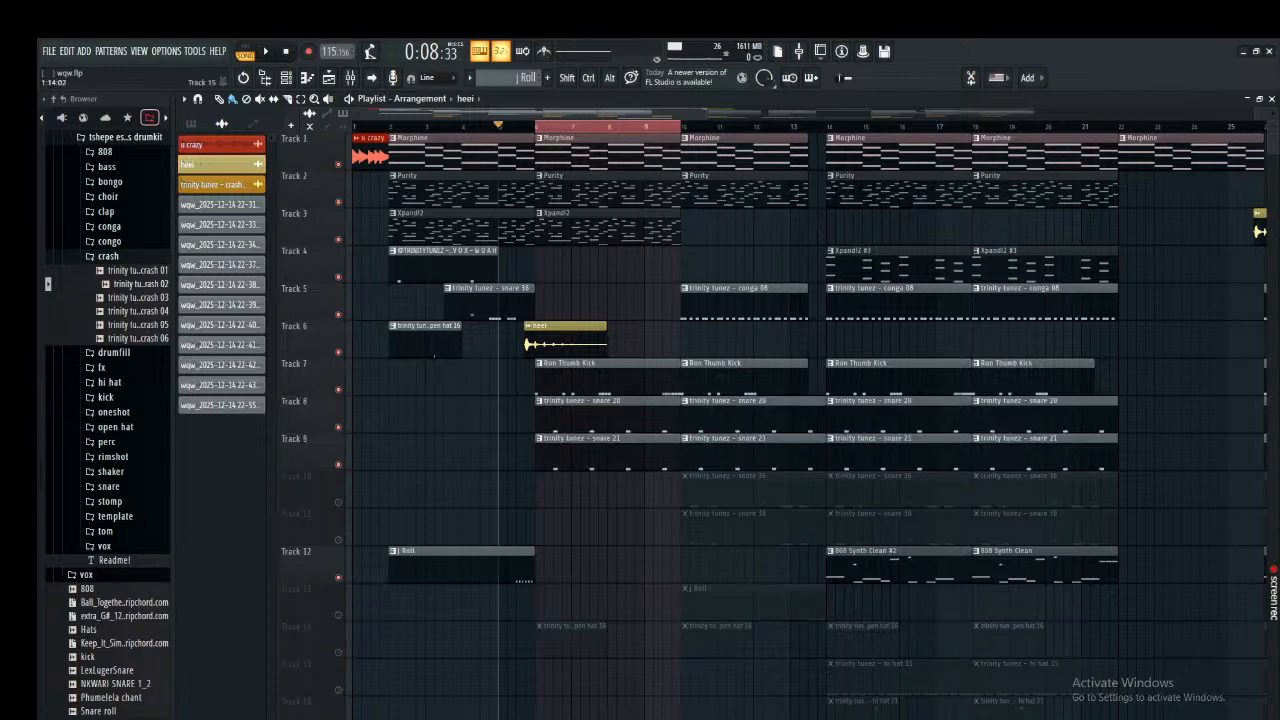
left_click(338, 652)
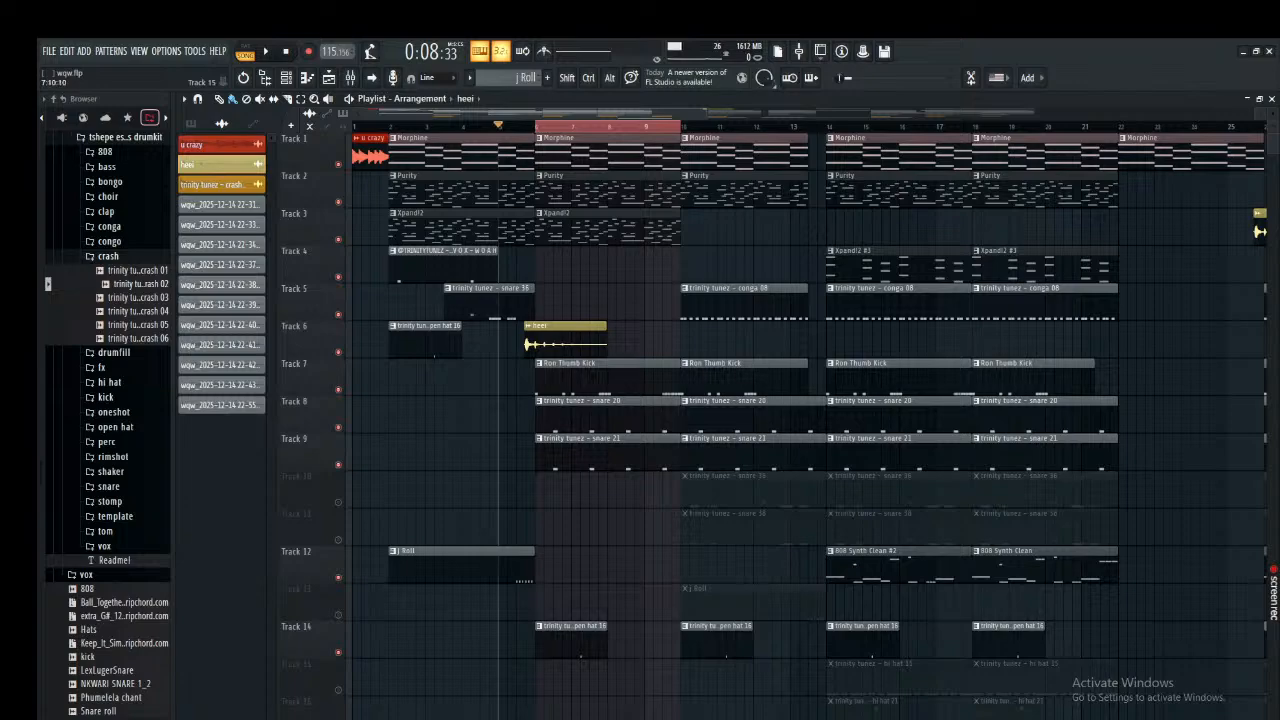
key("space")
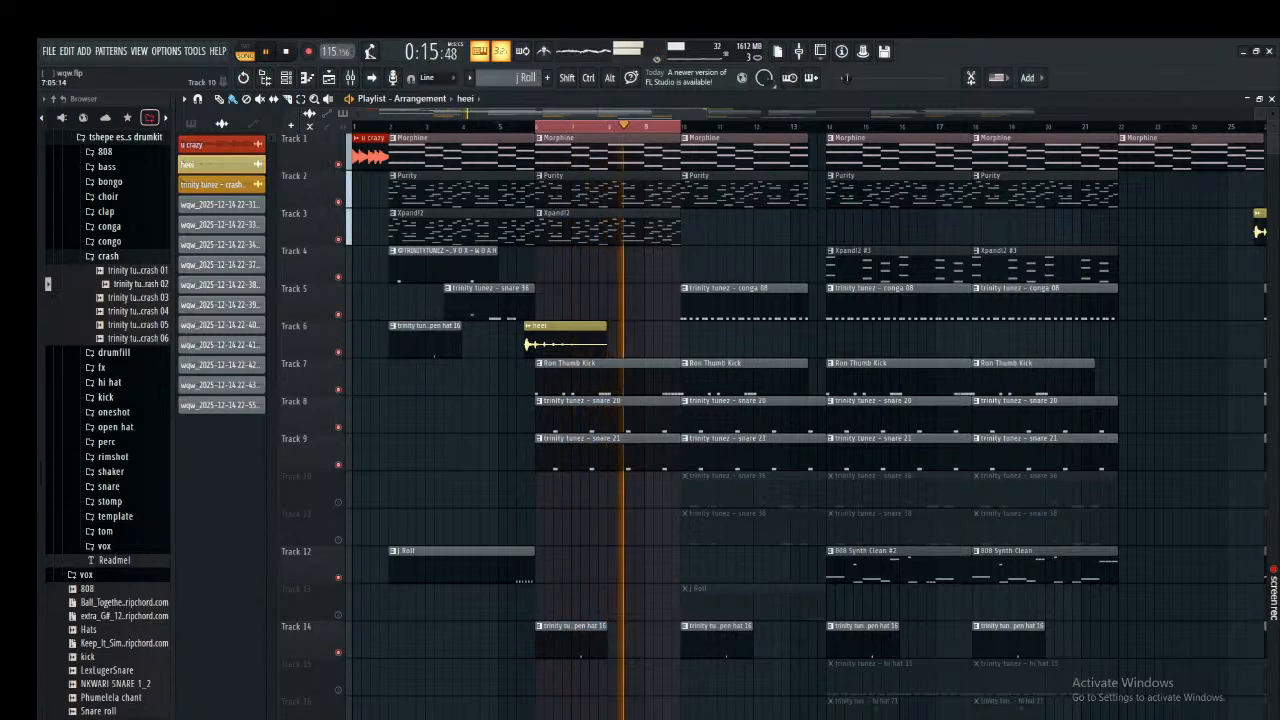
key("space")
Solo Track 8's snare 20 during loop playback, bring in Track 9's snare 21 and Track 14's open hat, and stop.
right_click(338, 427)
key("space")
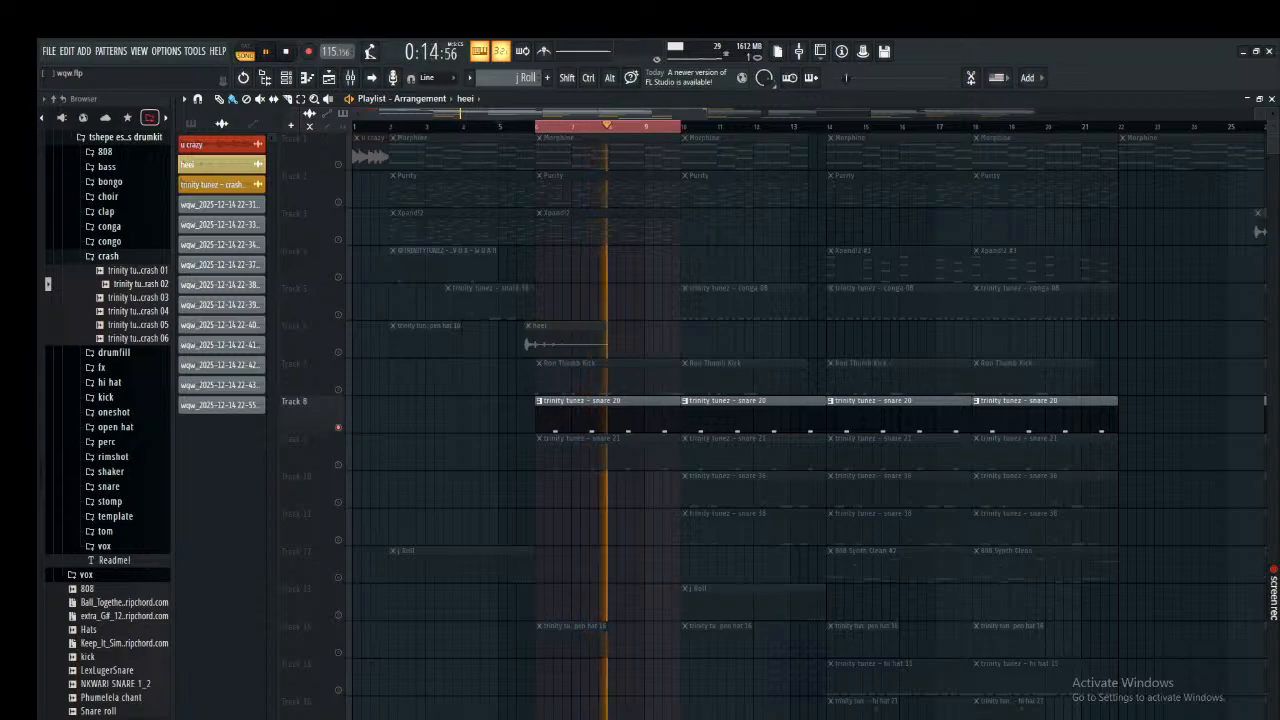
left_click(338, 465)
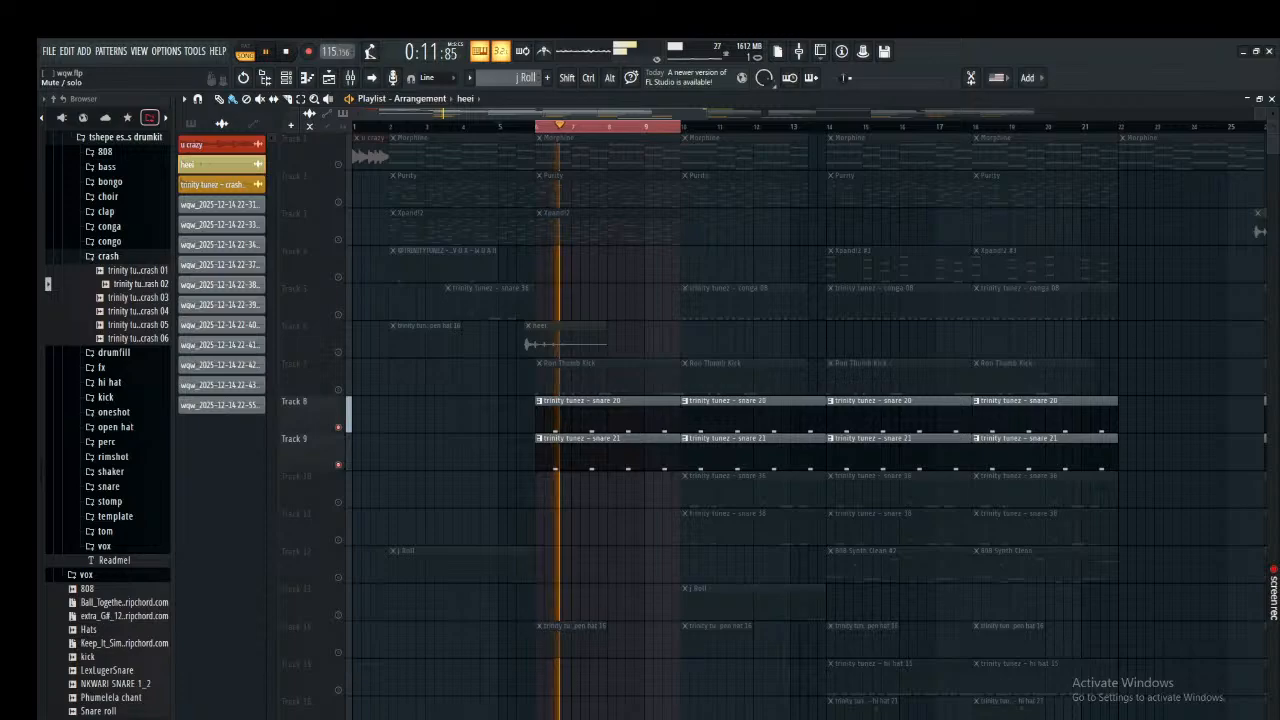
left_click(338, 652)
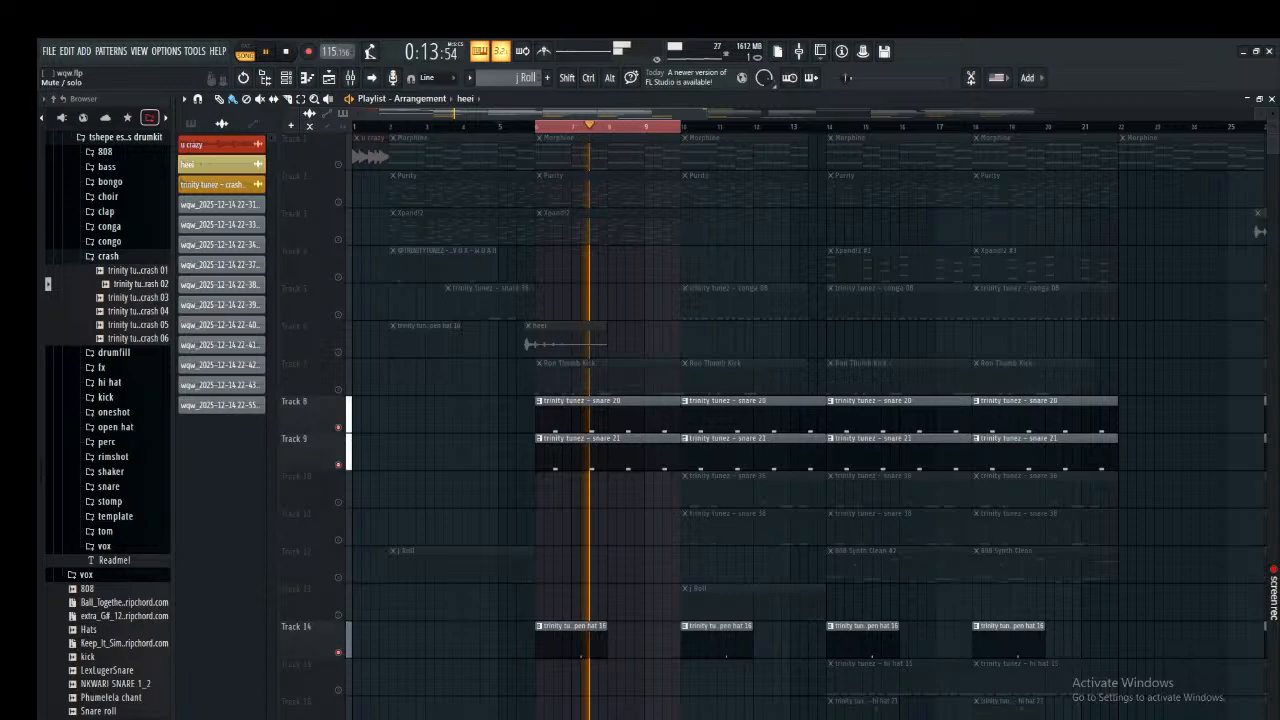
key("space")
Re-enable every playlist track by soloing and unsoloing Track 14, and resume playback of the looped section.
right_click(338, 652)
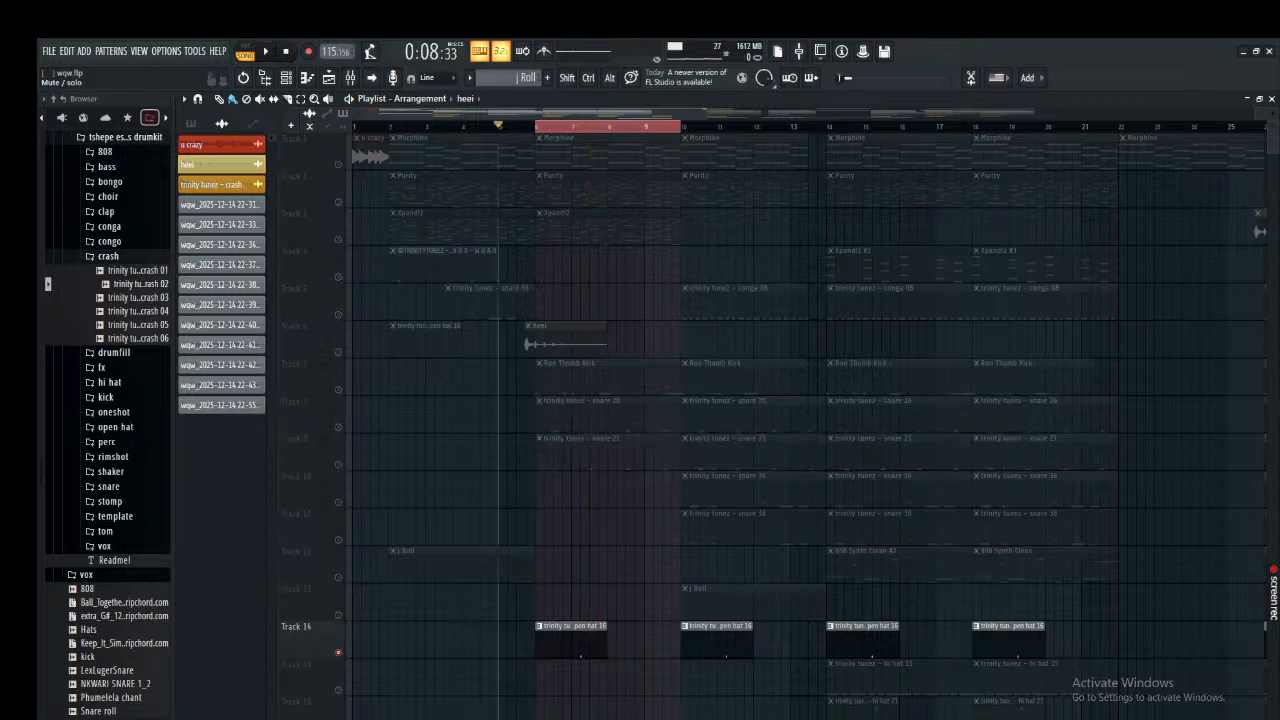
right_click(338, 652)
key("space")
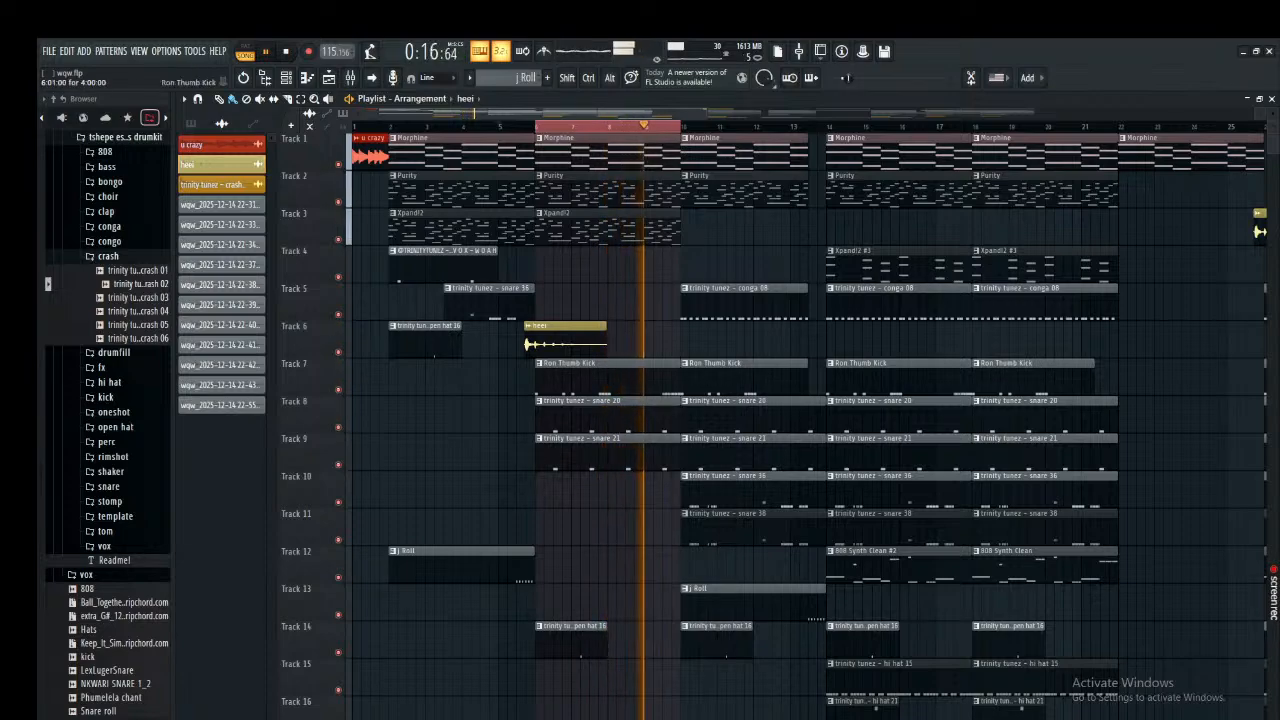
Examine the Ron Thumb Kick pattern's notes in the piano roll during playback and return to the playlist.
double_click(606, 376)
scroll(681, 489, "down", 2)
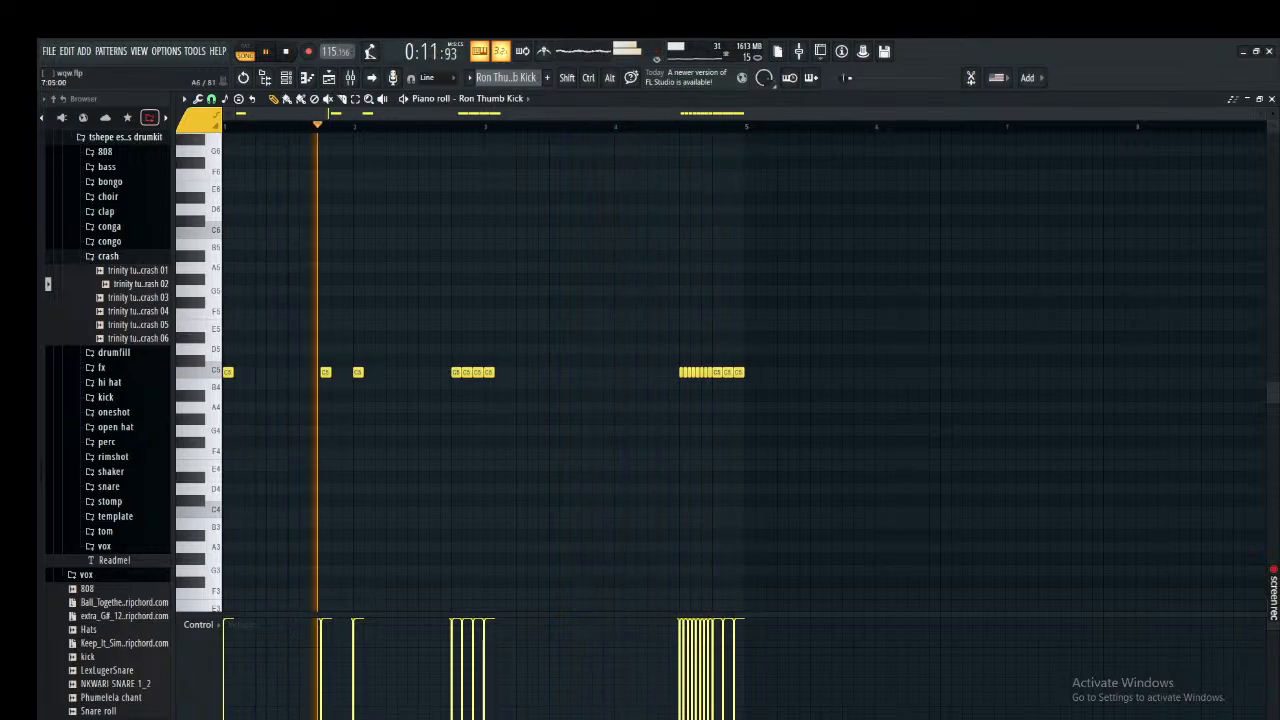
key("F5")
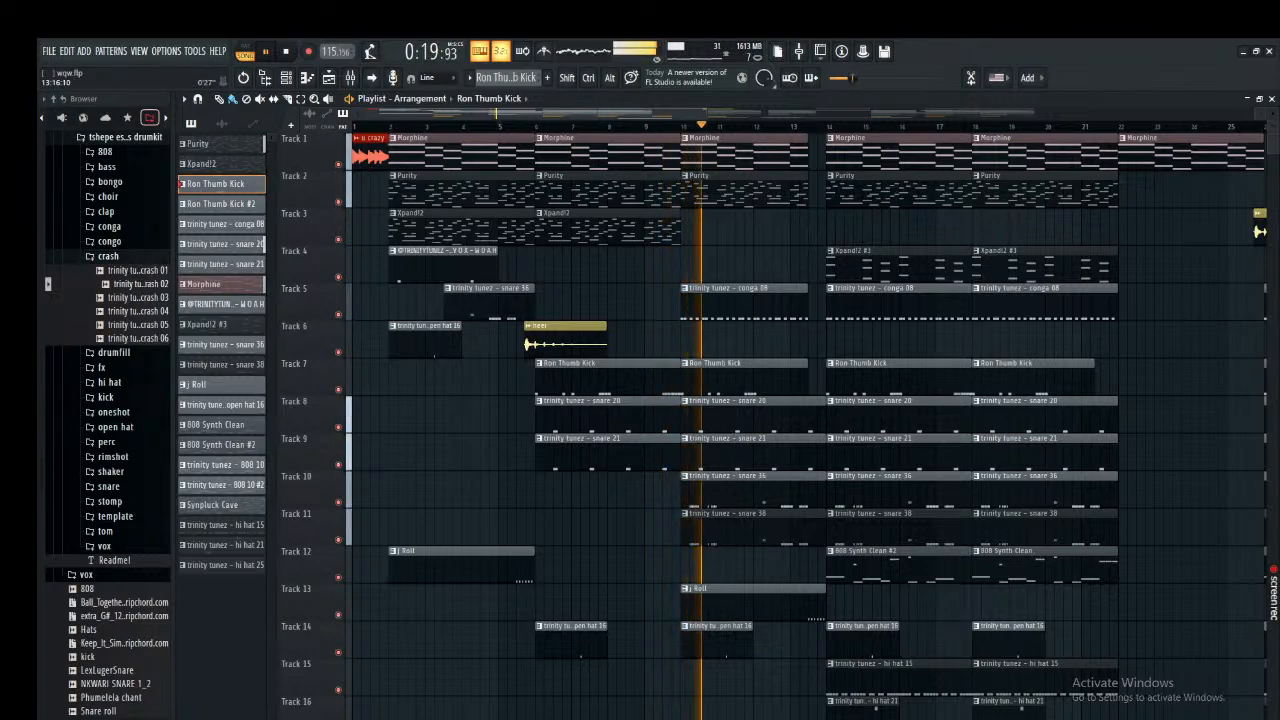
Move the playlist's loop selection to the third Morphine clip, spanning bars 10 to 14, and deselect its clips.
left_click_drag(826, 127, 681, 127)
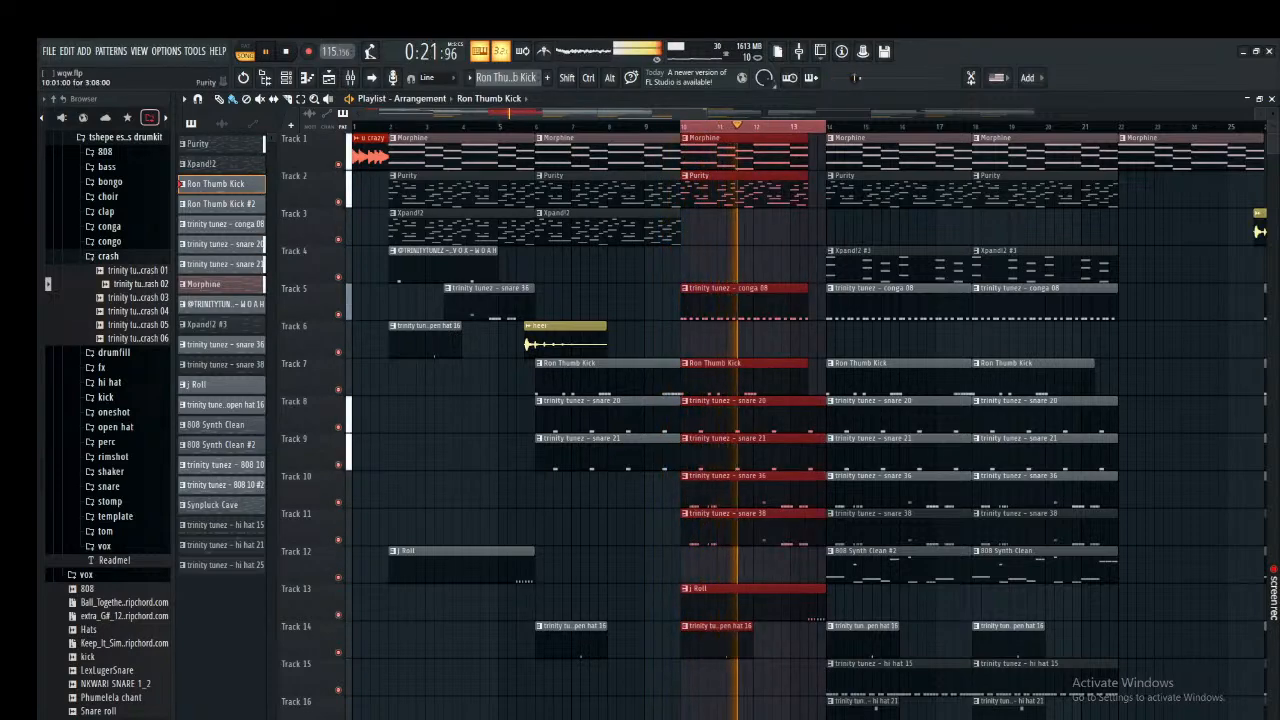
left_click(968, 342)
right_click(970, 342)
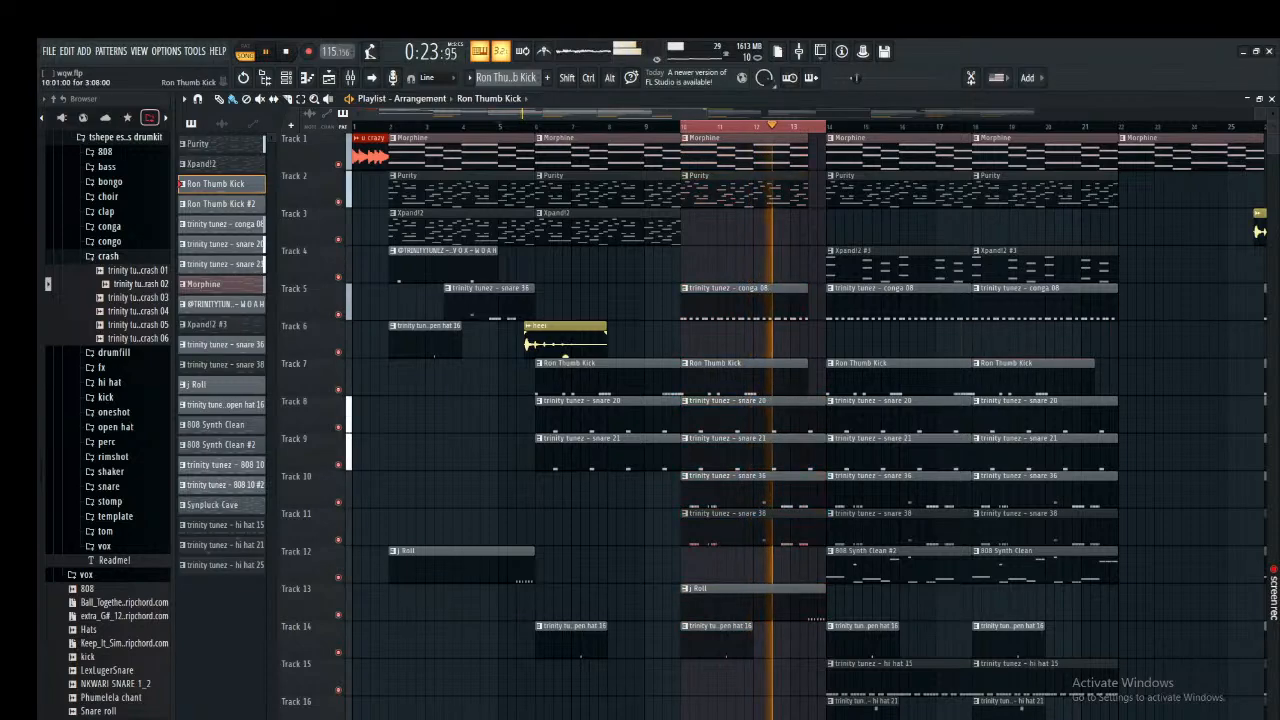
View the conga 08 notes from Track 5 in the piano roll, play them alone in pattern mode, and return to the playlist.
double_click(757, 311)
key("ctrl+b")
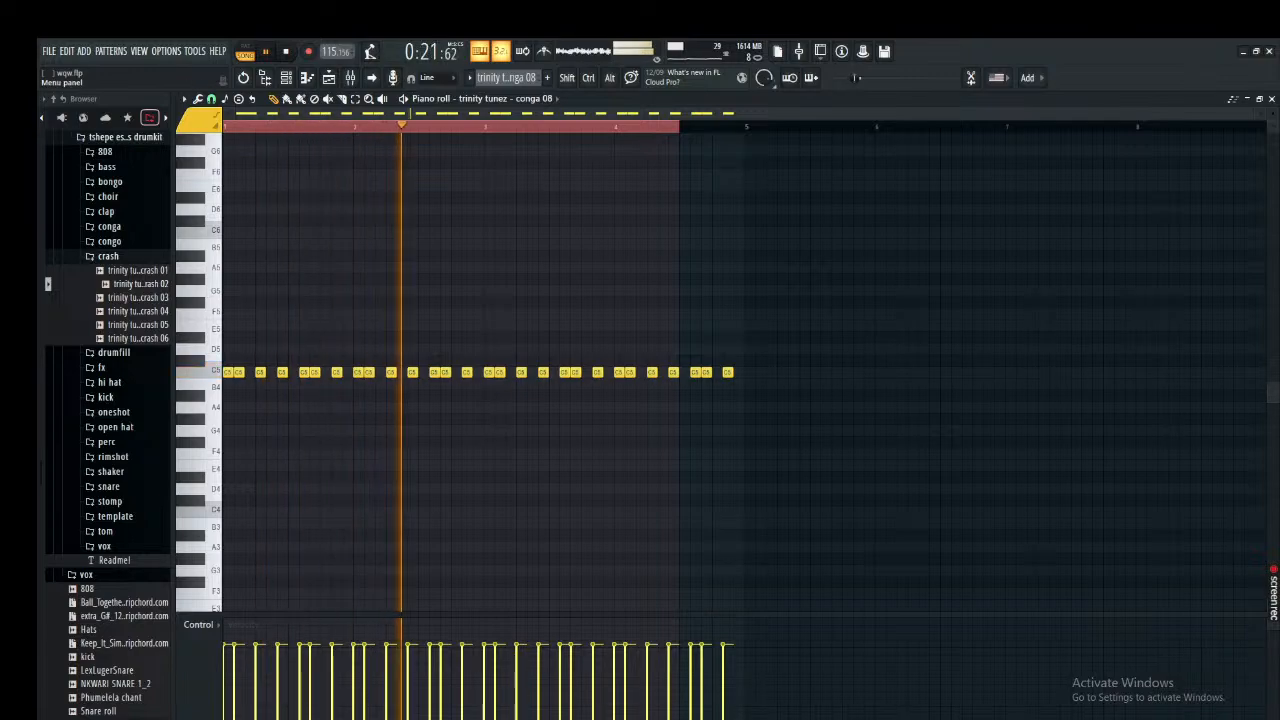
key("l")
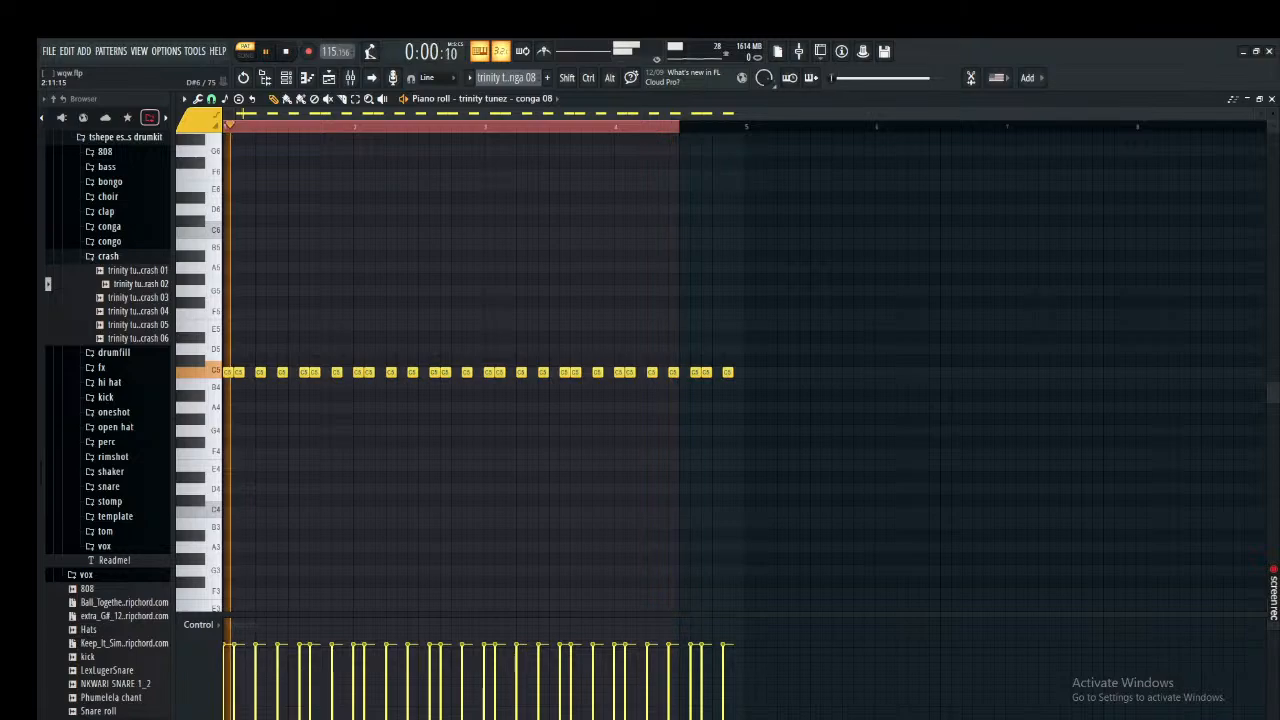
key("space")
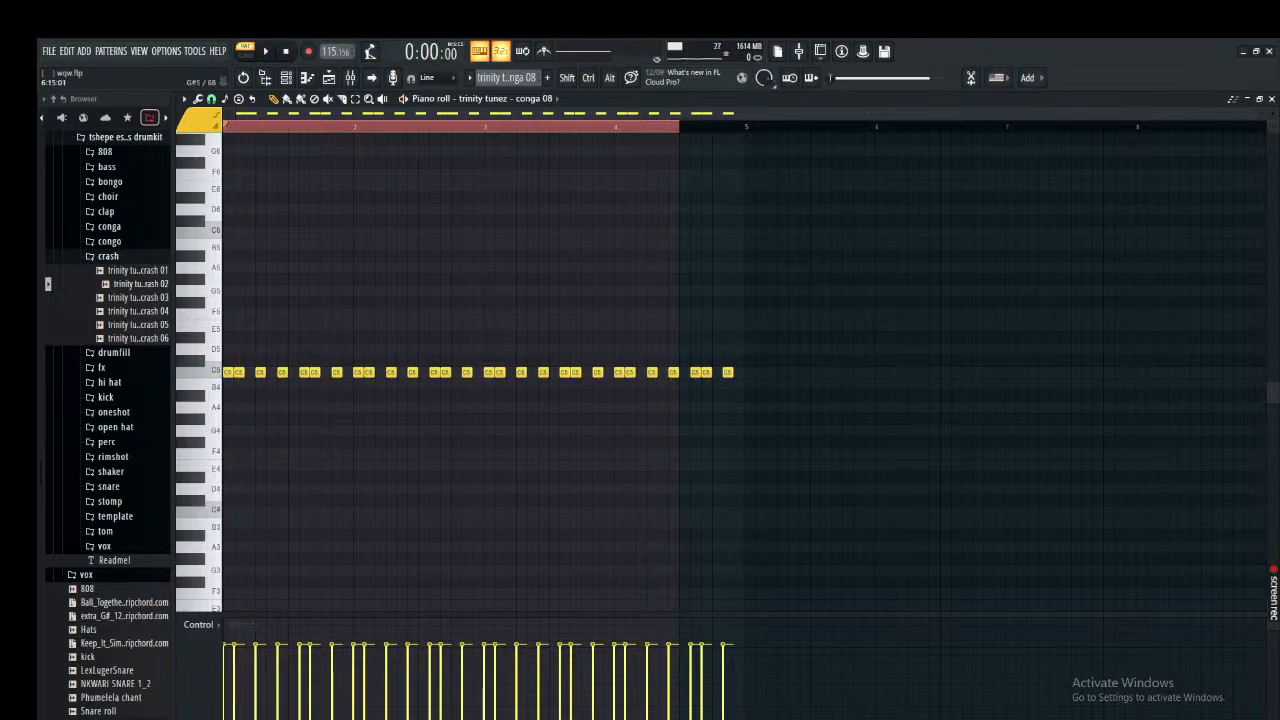
key("space")
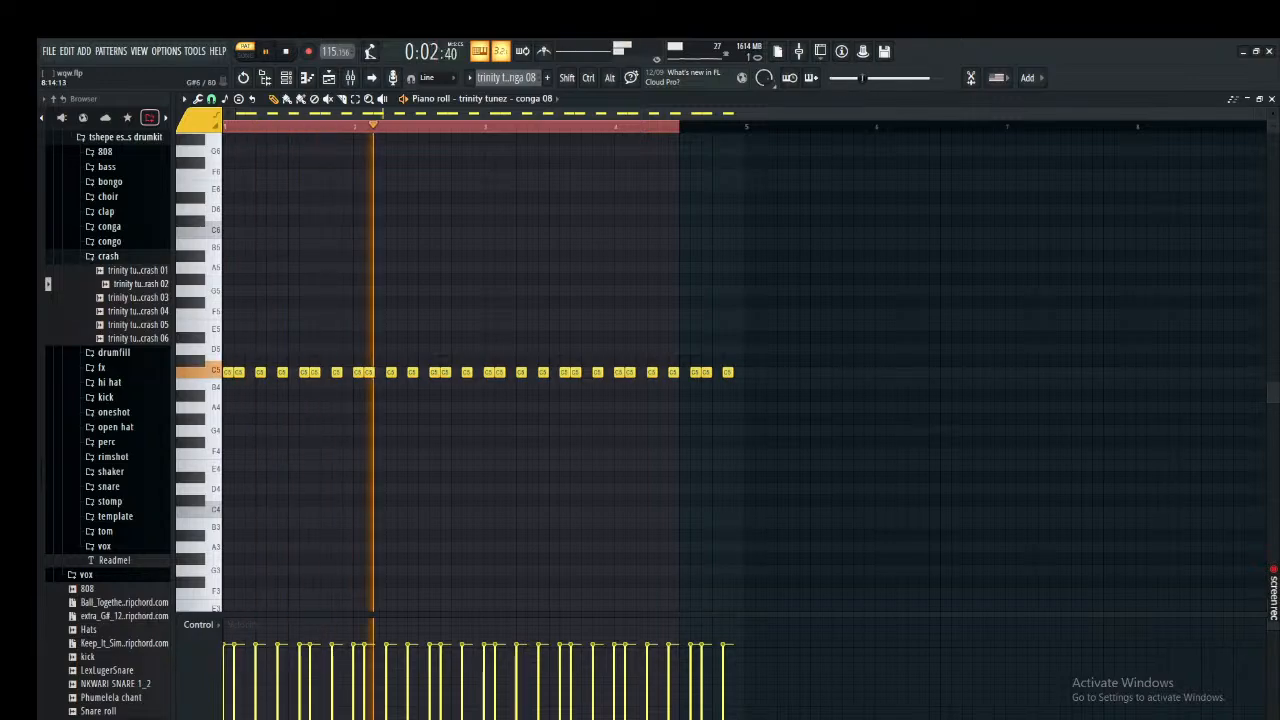
key("space")
key("F5")
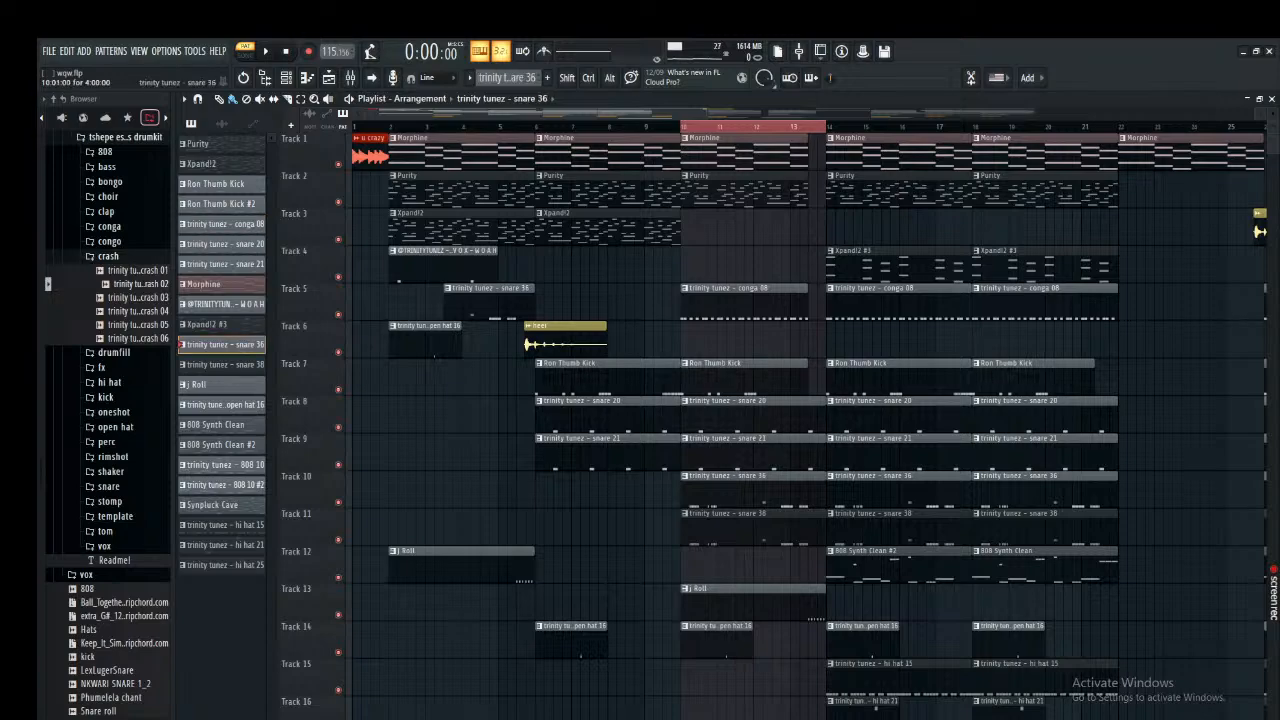
Play the snare 36 and snare 38 patterns and view their notes in the channel rack.
left_click(285, 77)
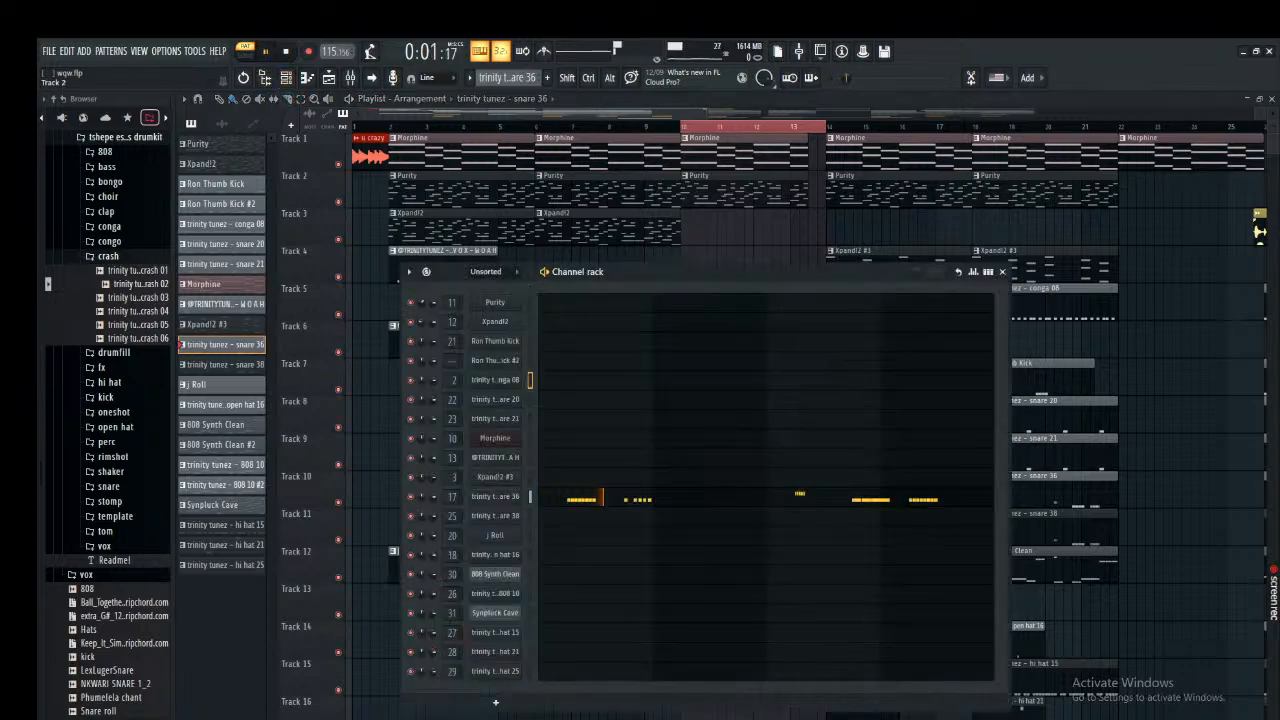
key("F6")
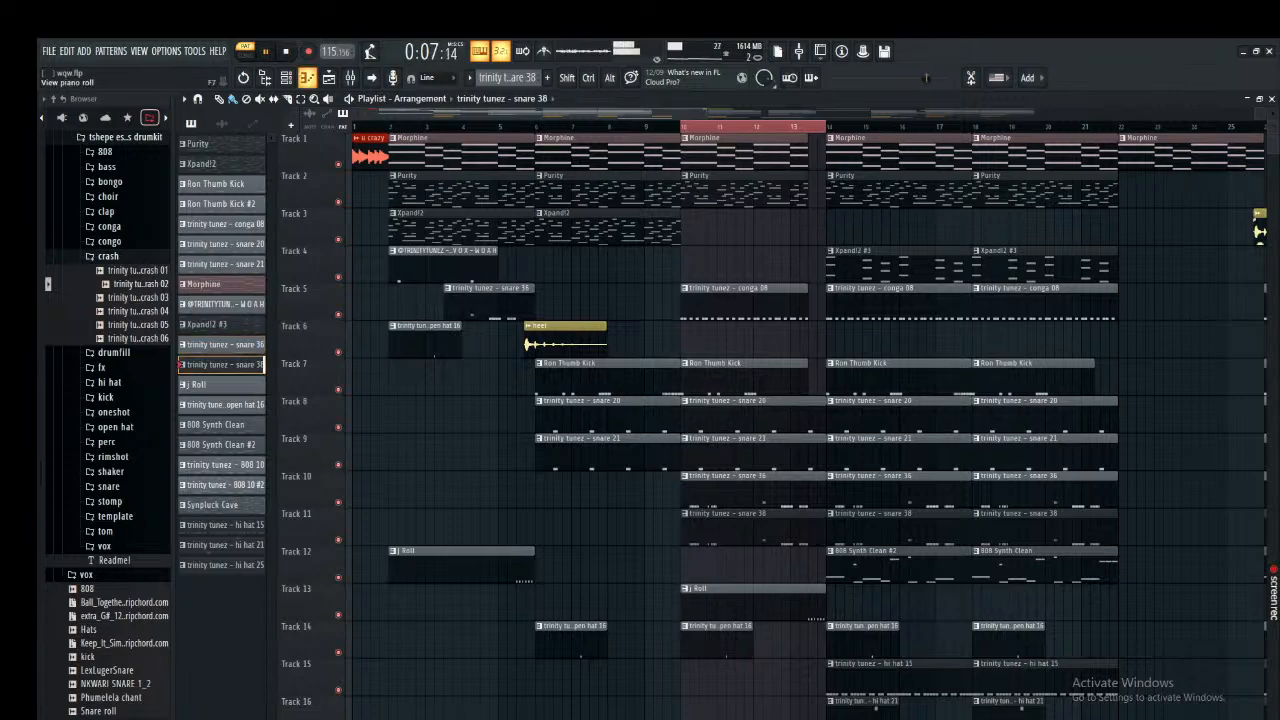
key("F6")
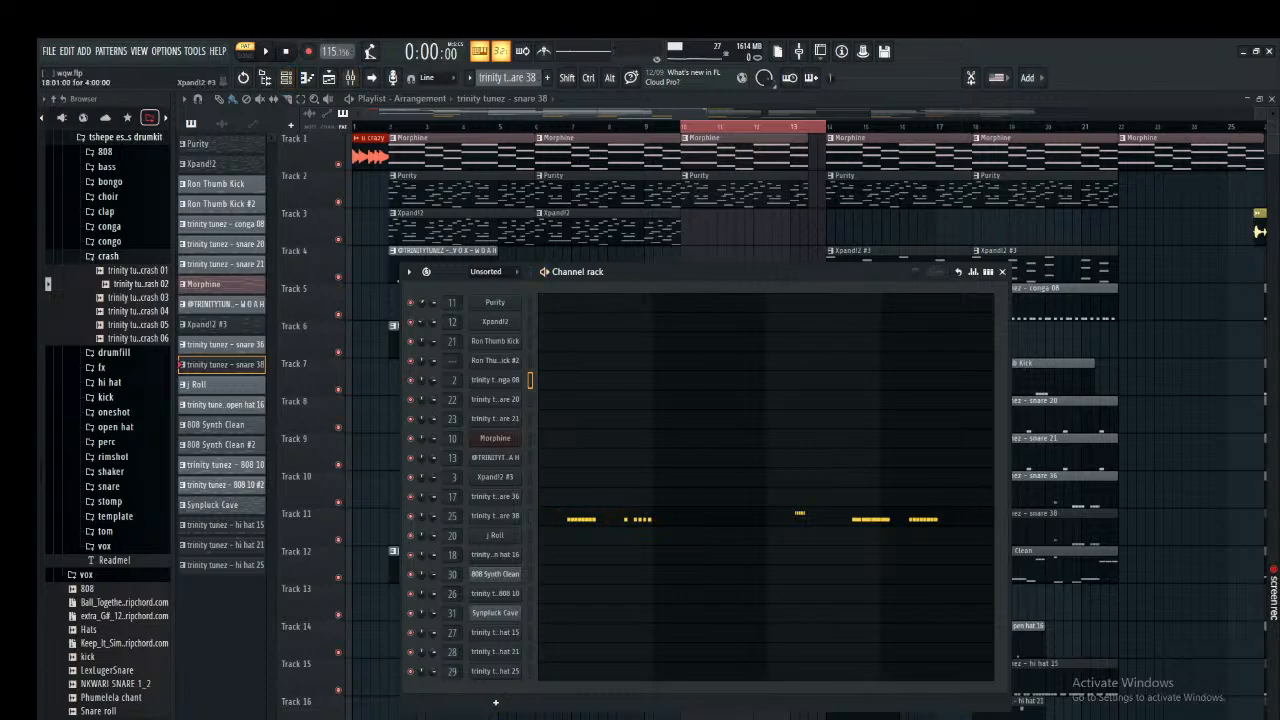
key("F6")
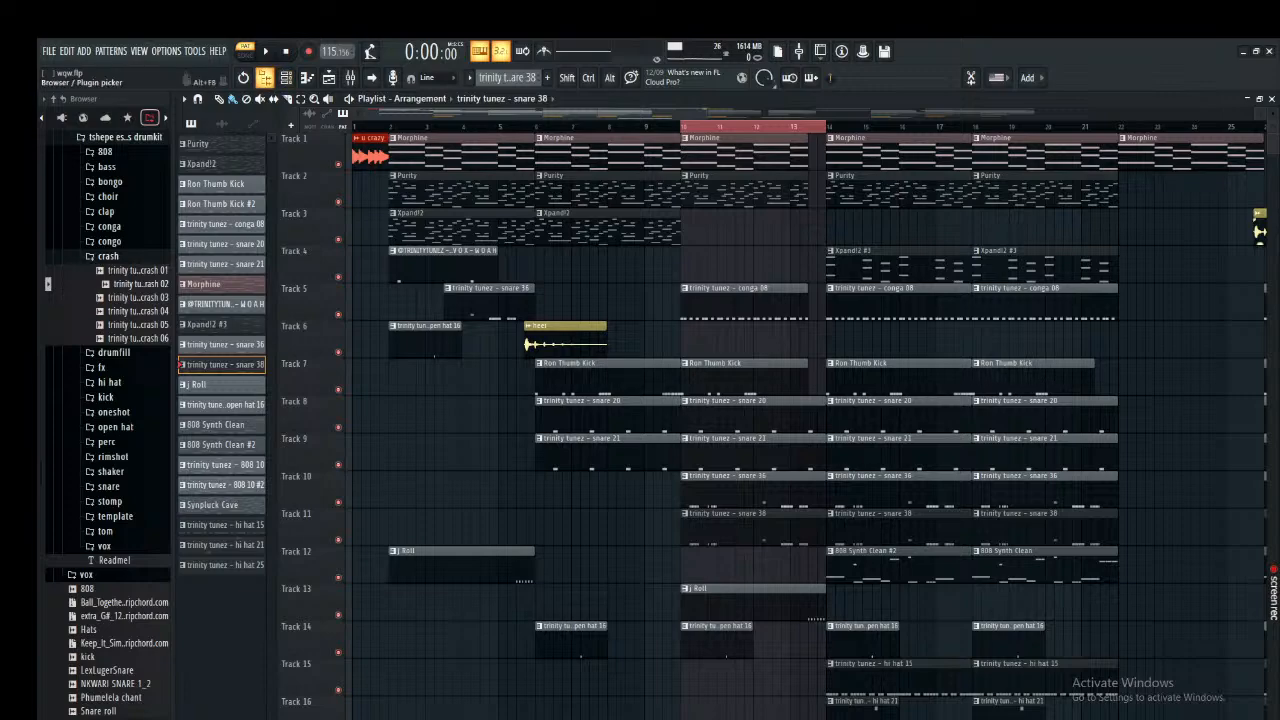
Play the looped third Morphine section in song mode, and move the loop selection to bars 14 to 22 with its clips deselected.
key("space")
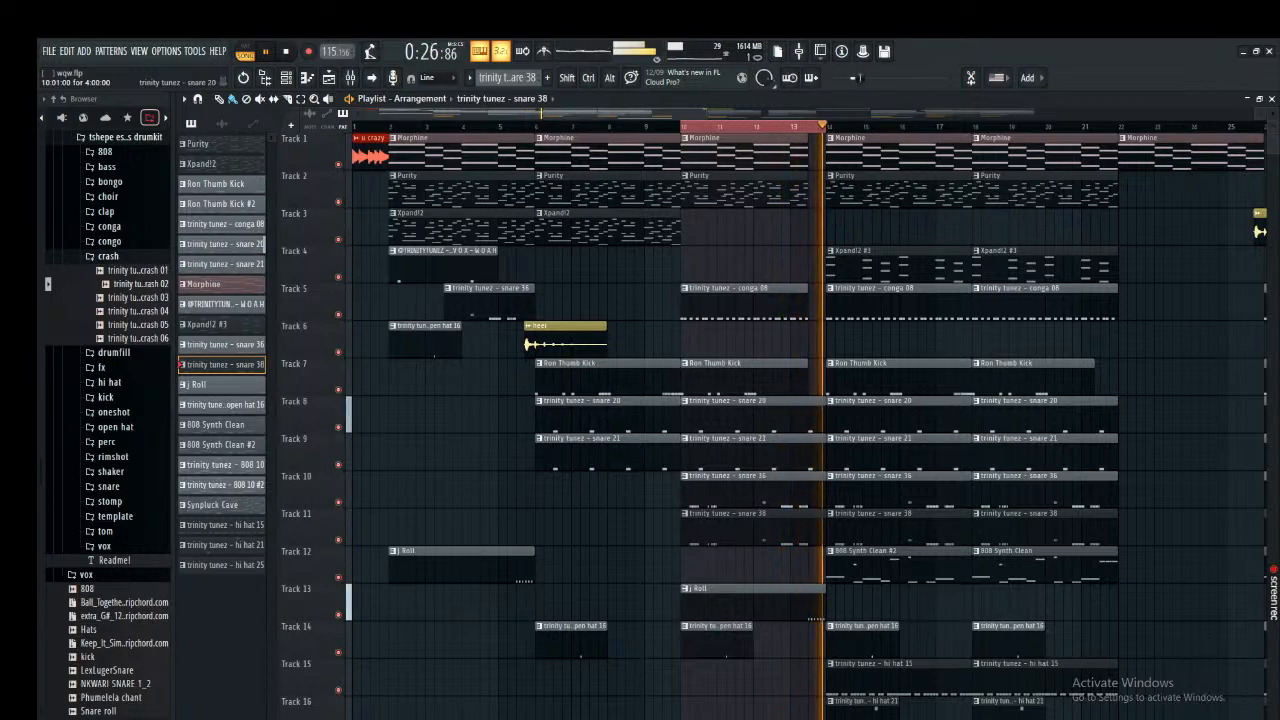
scroll(642, 265, "down", 2)
scroll(642, 265, "down", 2)
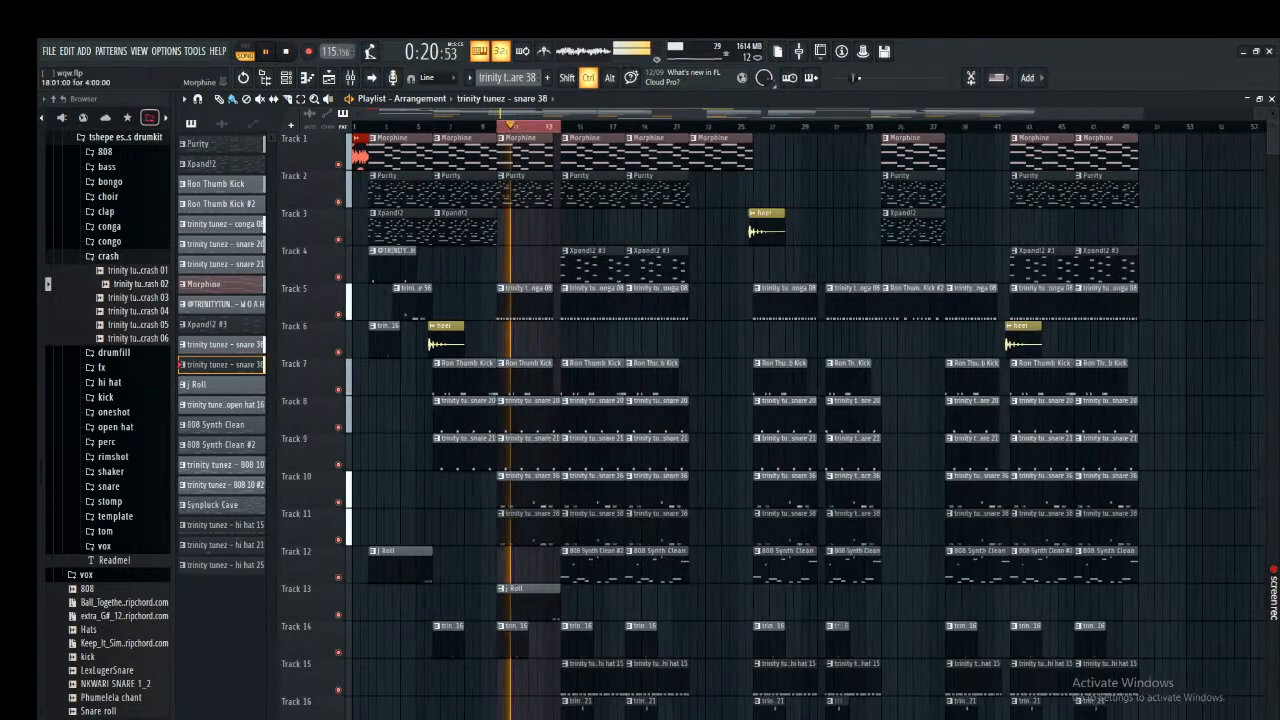
left_click_drag(563, 127, 686, 127)
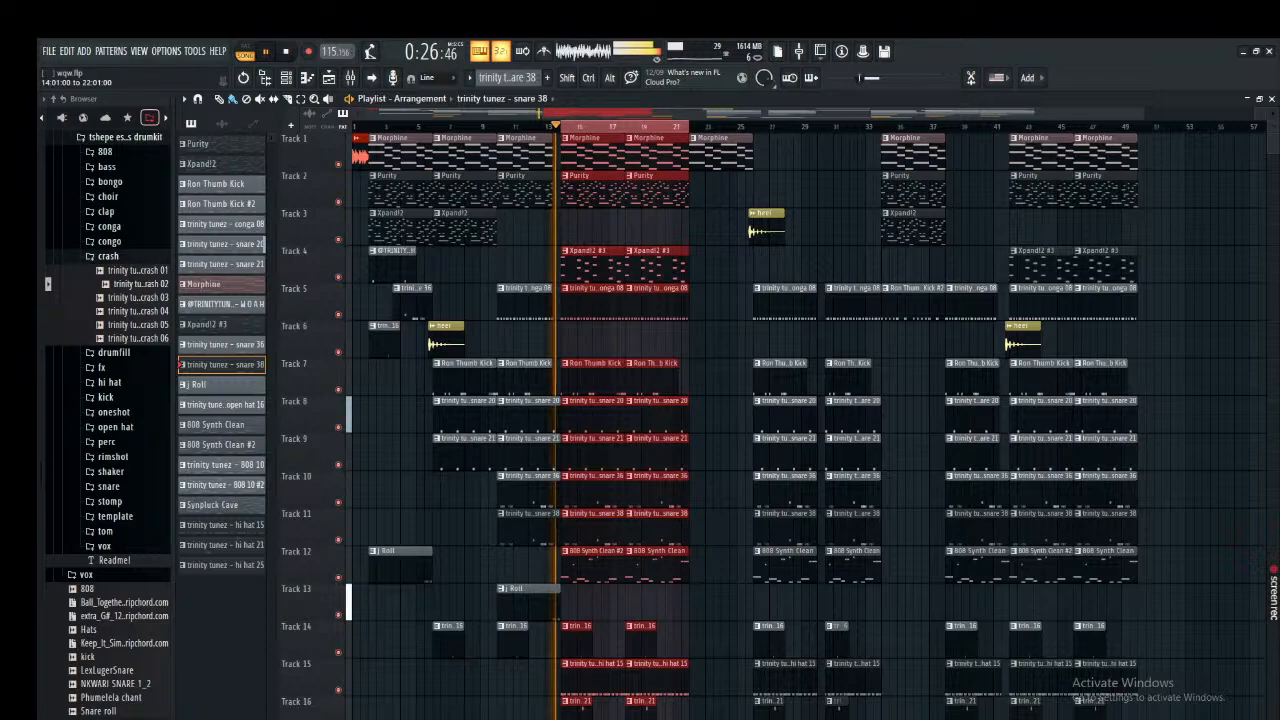
left_click(731, 227)
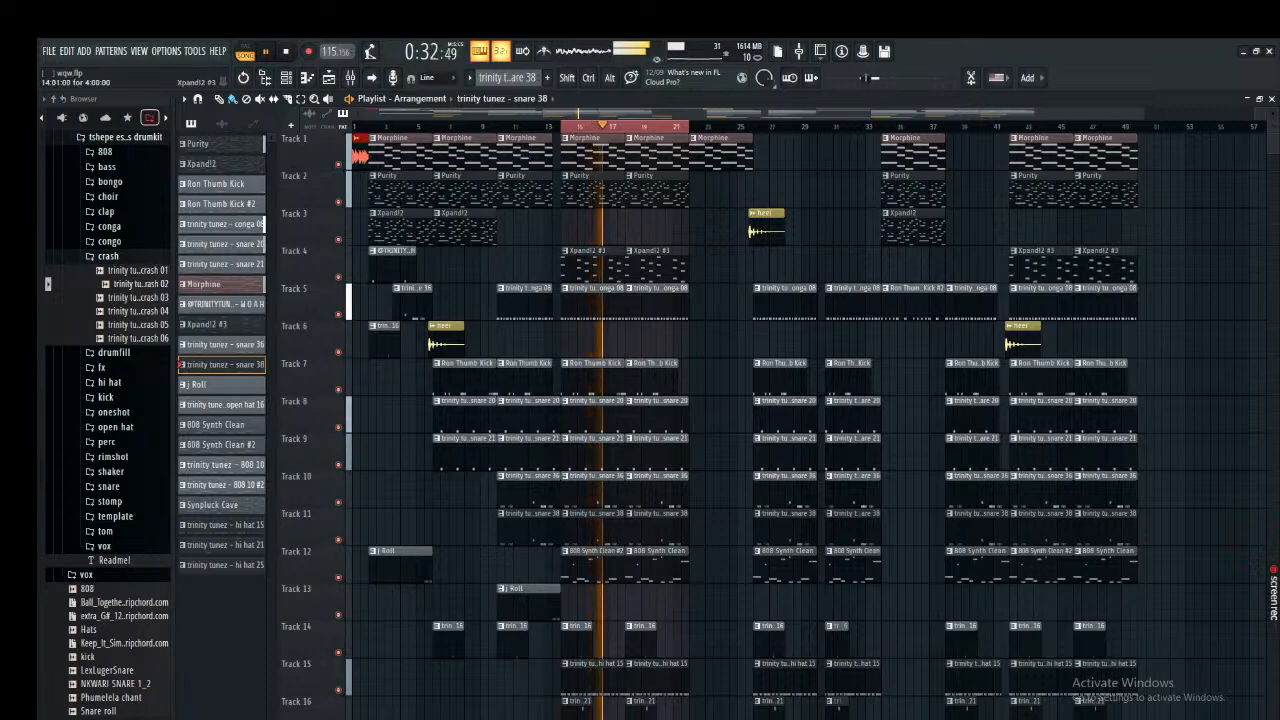
Play the Xpand!2 #3 pattern alone, inspect its Female Ooh Choir plugin settings and piano roll notes, and close them.
left_click(245, 51)
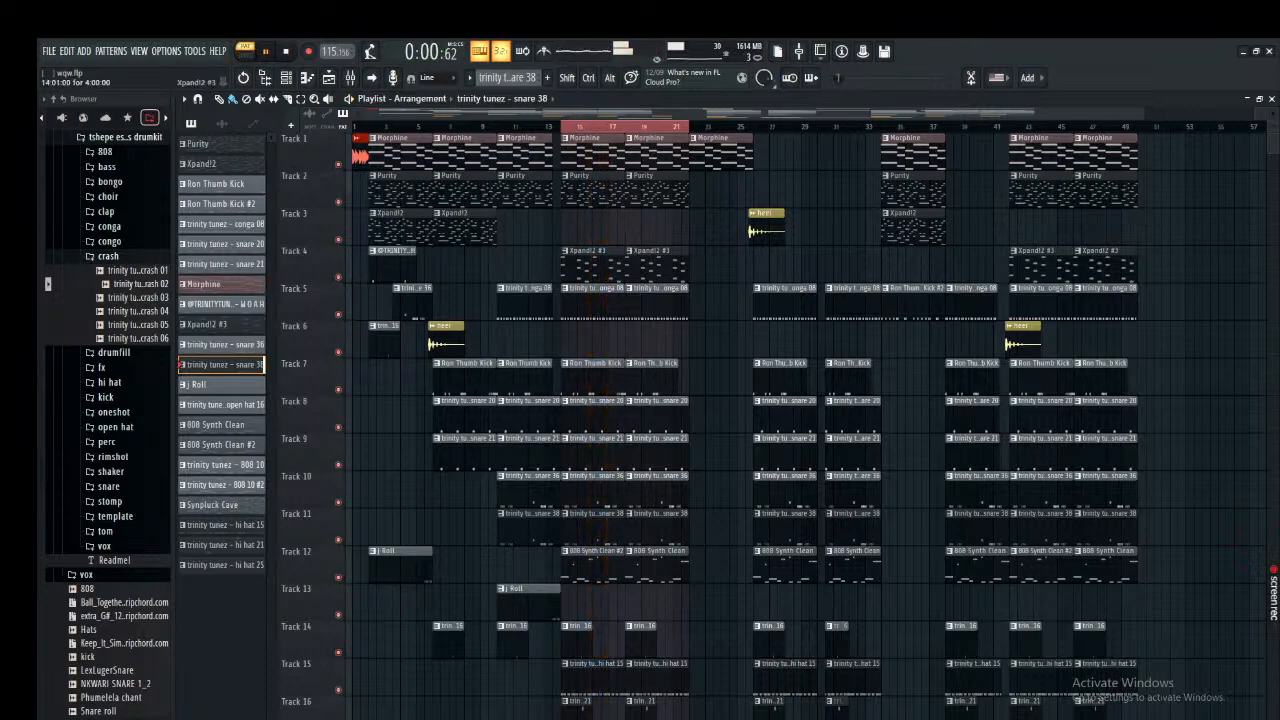
left_click(286, 77)
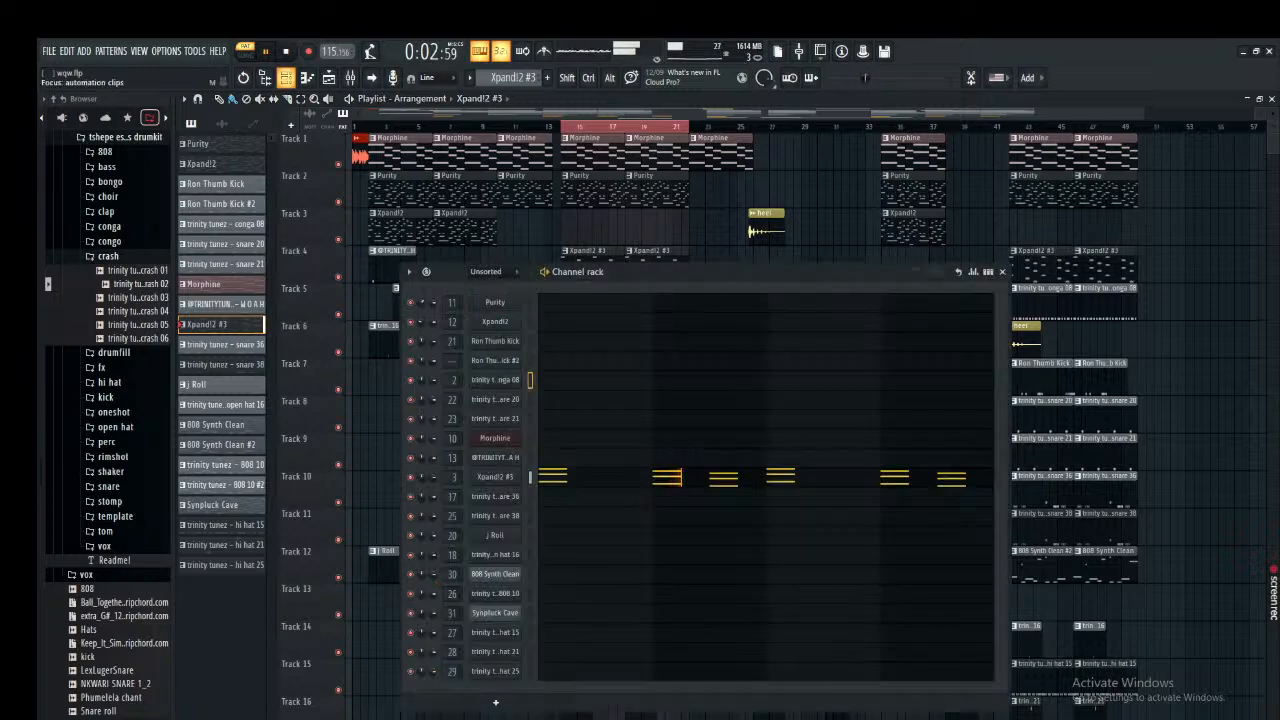
left_click(495, 477)
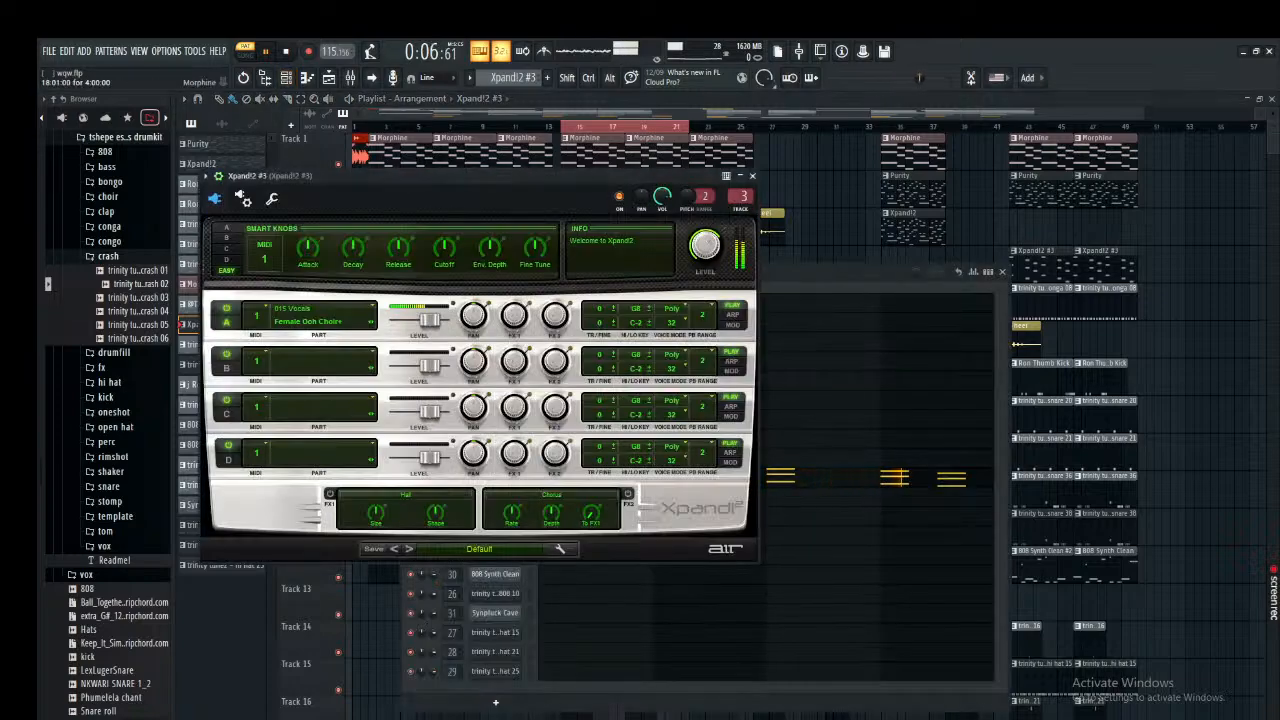
left_click(752, 176)
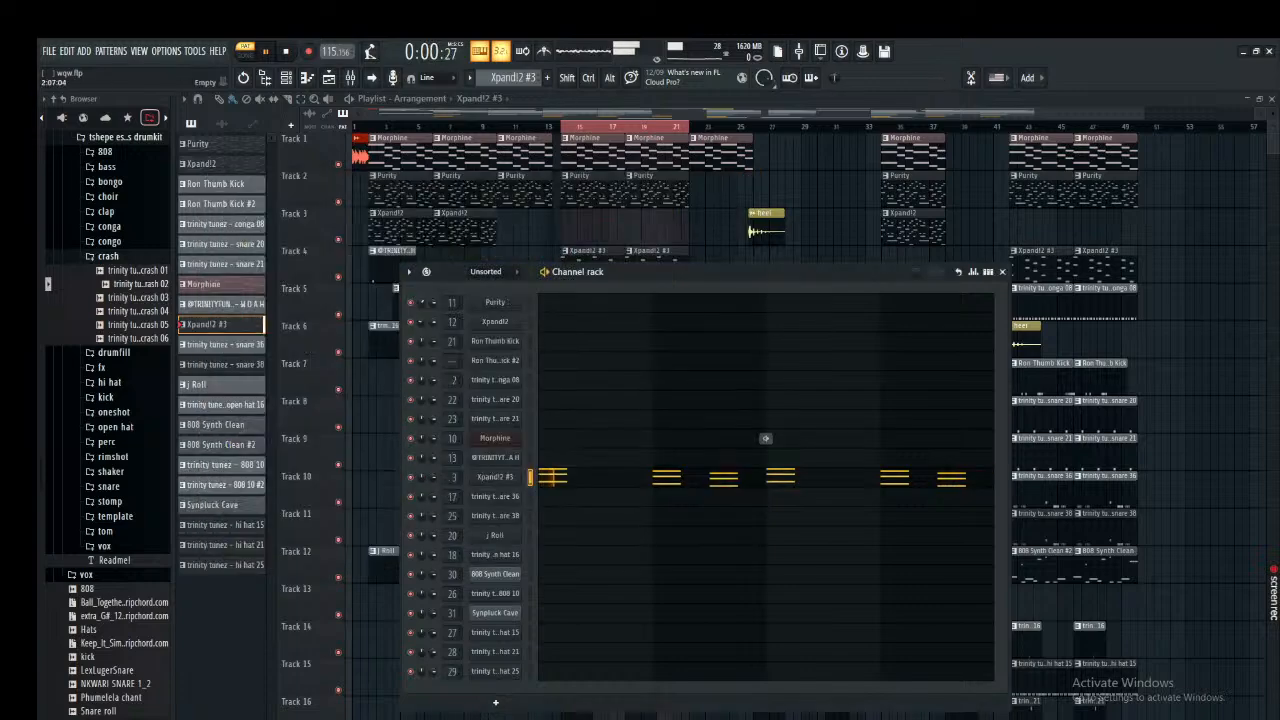
left_click(766, 477)
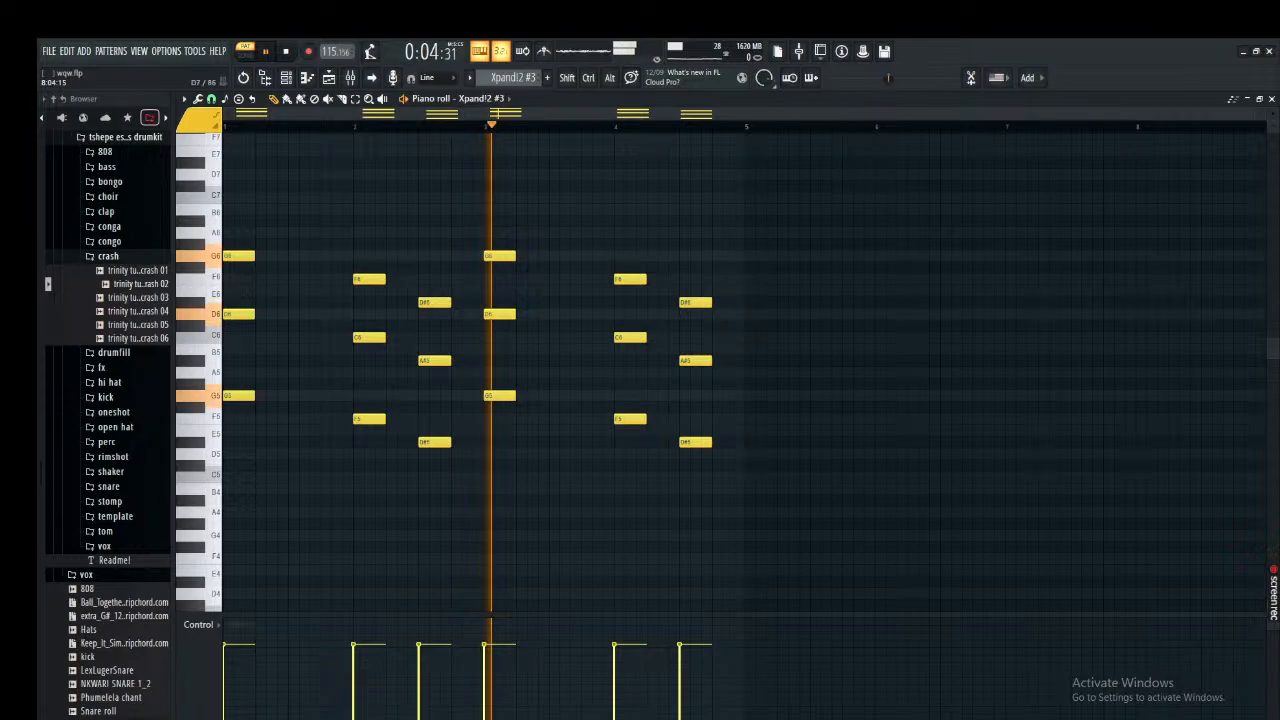
left_click(1272, 99)
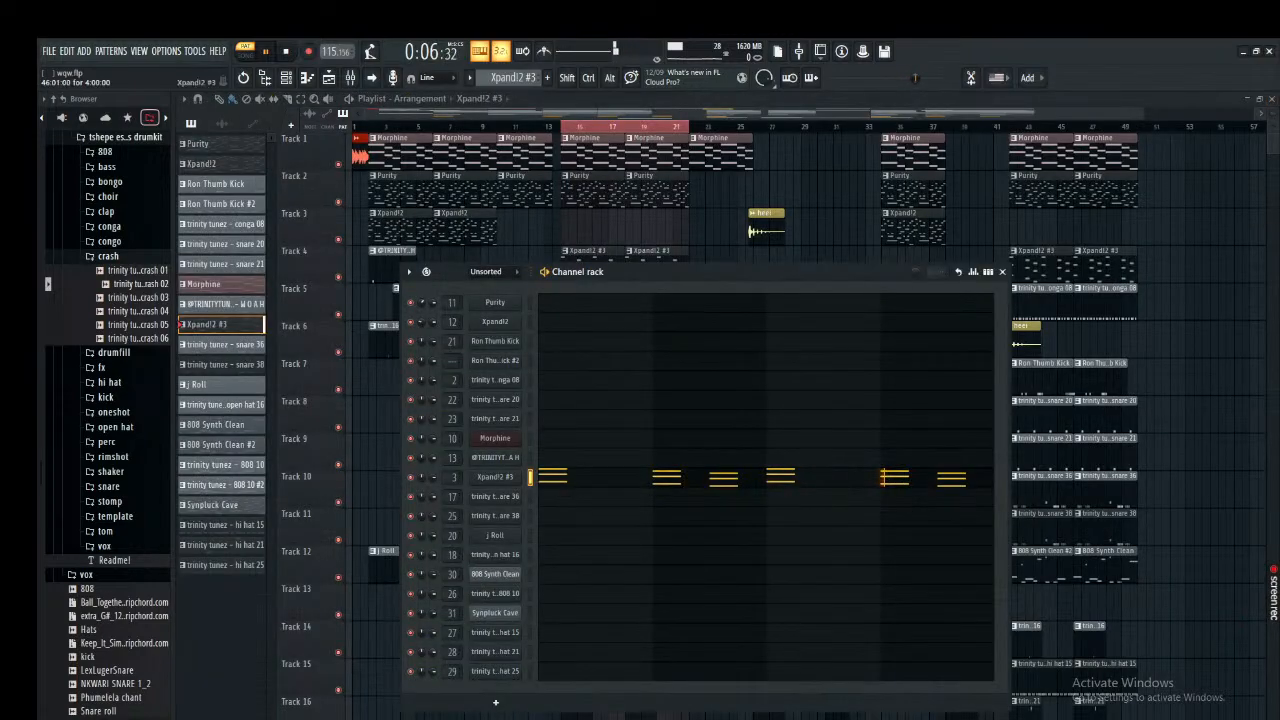
left_click(1002, 271)
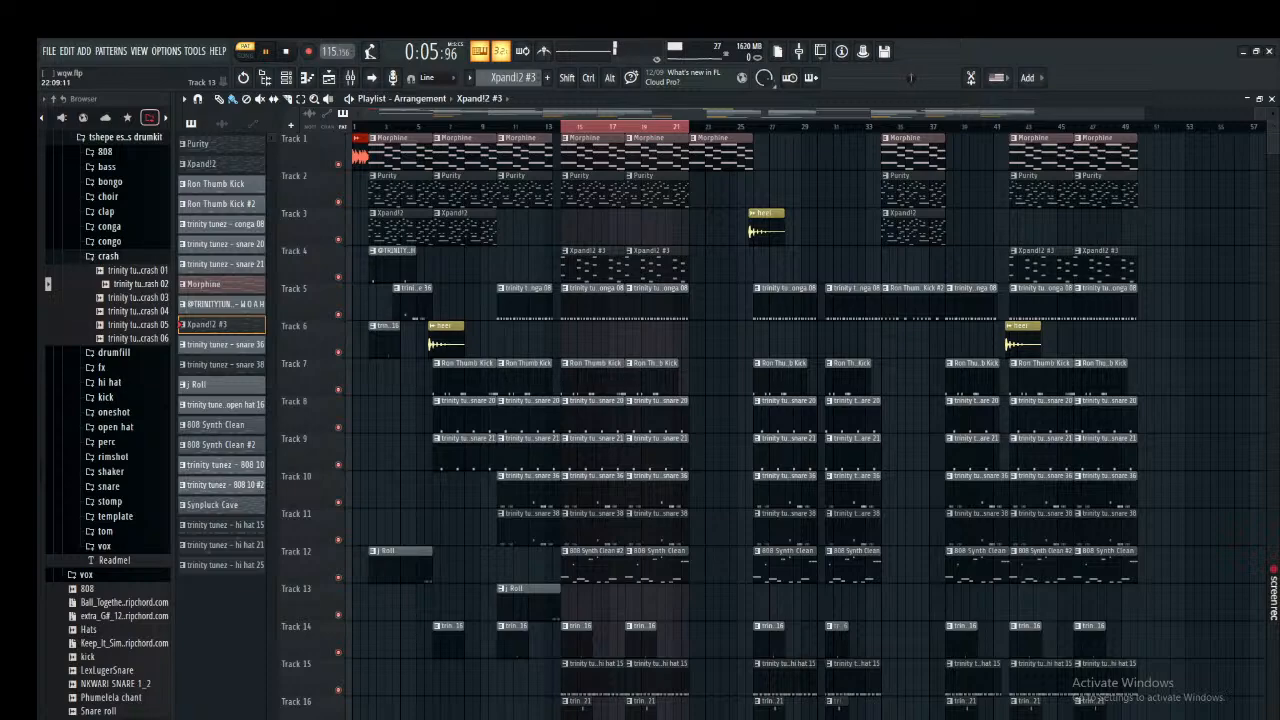
Play the 808 Synth Clean pattern alone, inspect its notes and Purity-channel plugin preset settings, and close the plugin window.
scroll(745, 420, "down", 1)
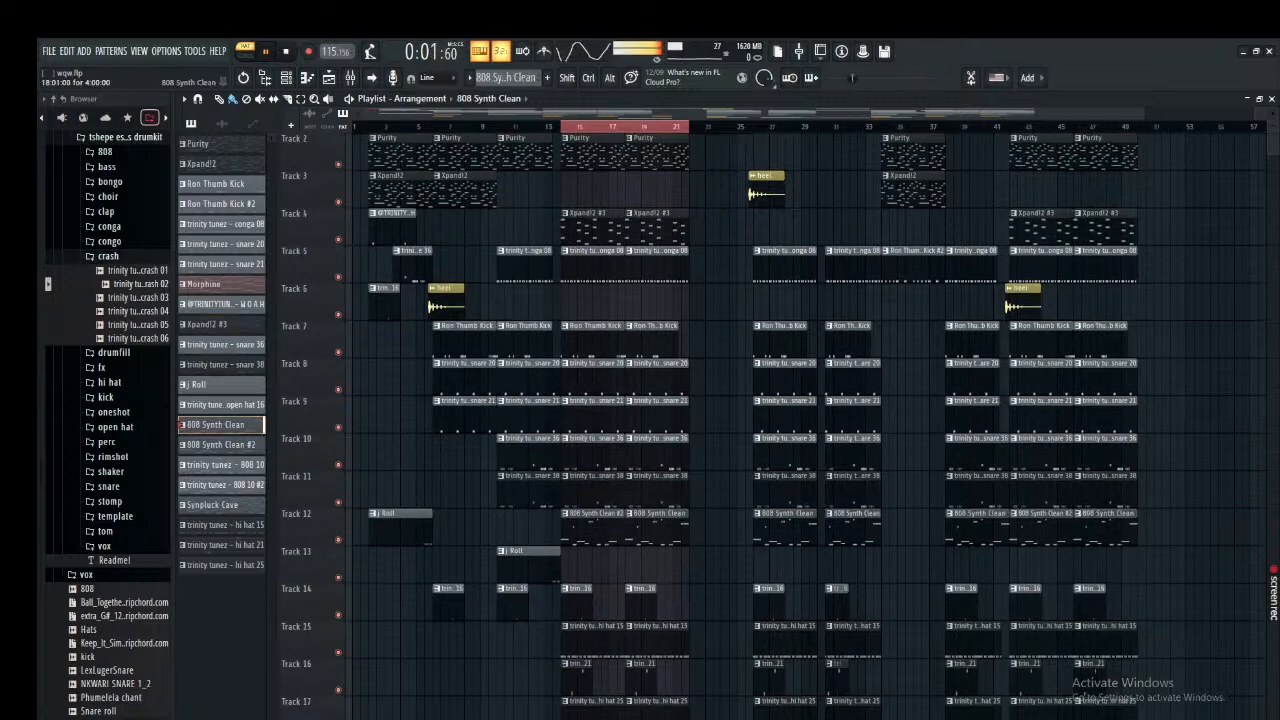
left_click(285, 77)
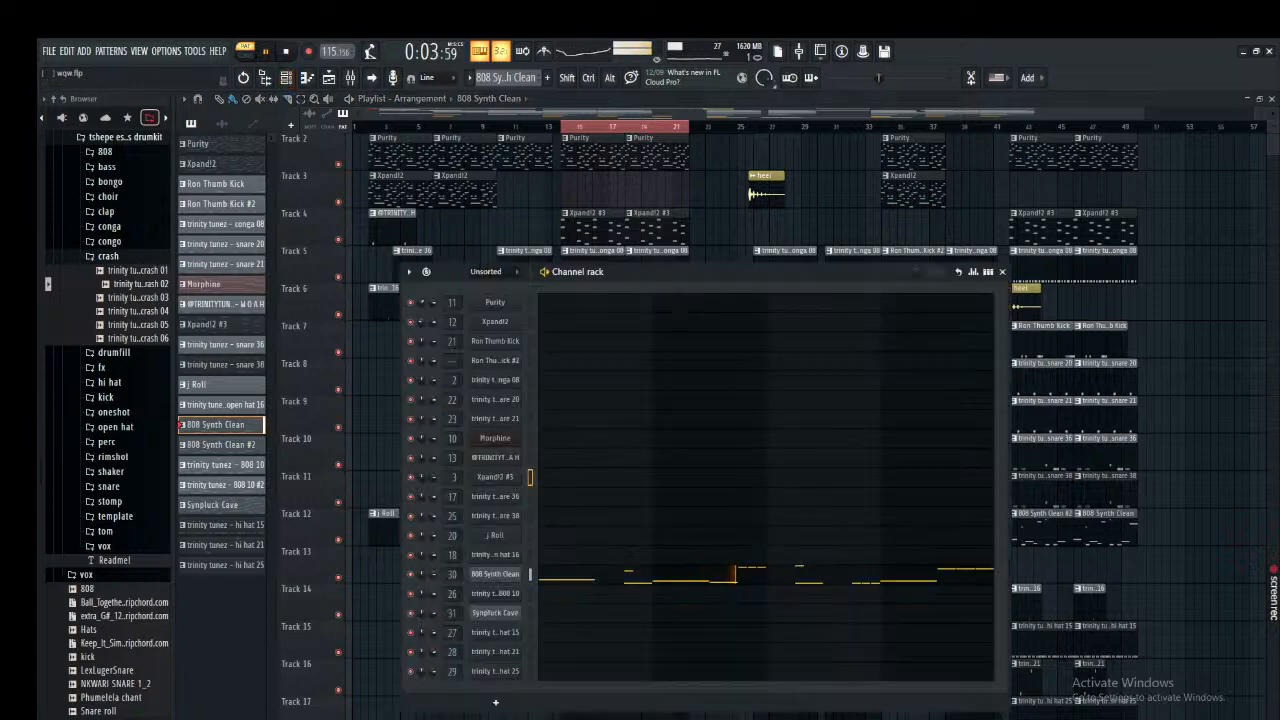
left_click(495, 574)
left_click(315, 299)
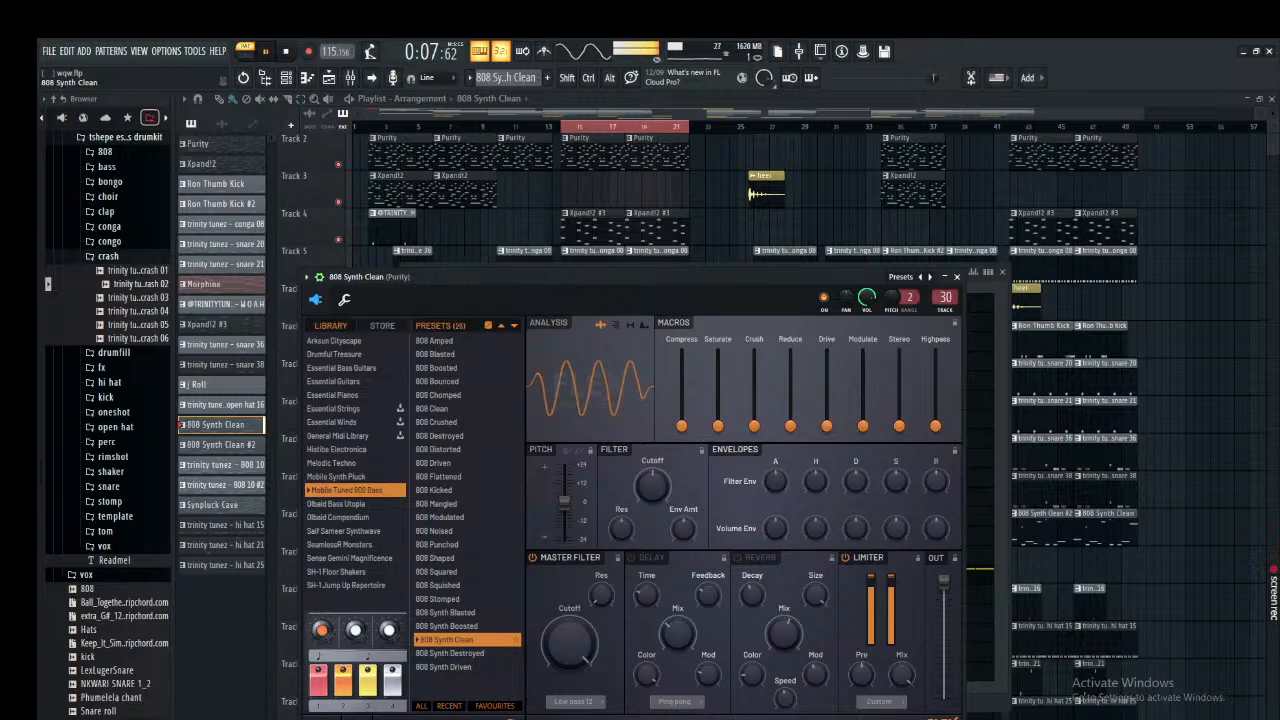
left_click(957, 276)
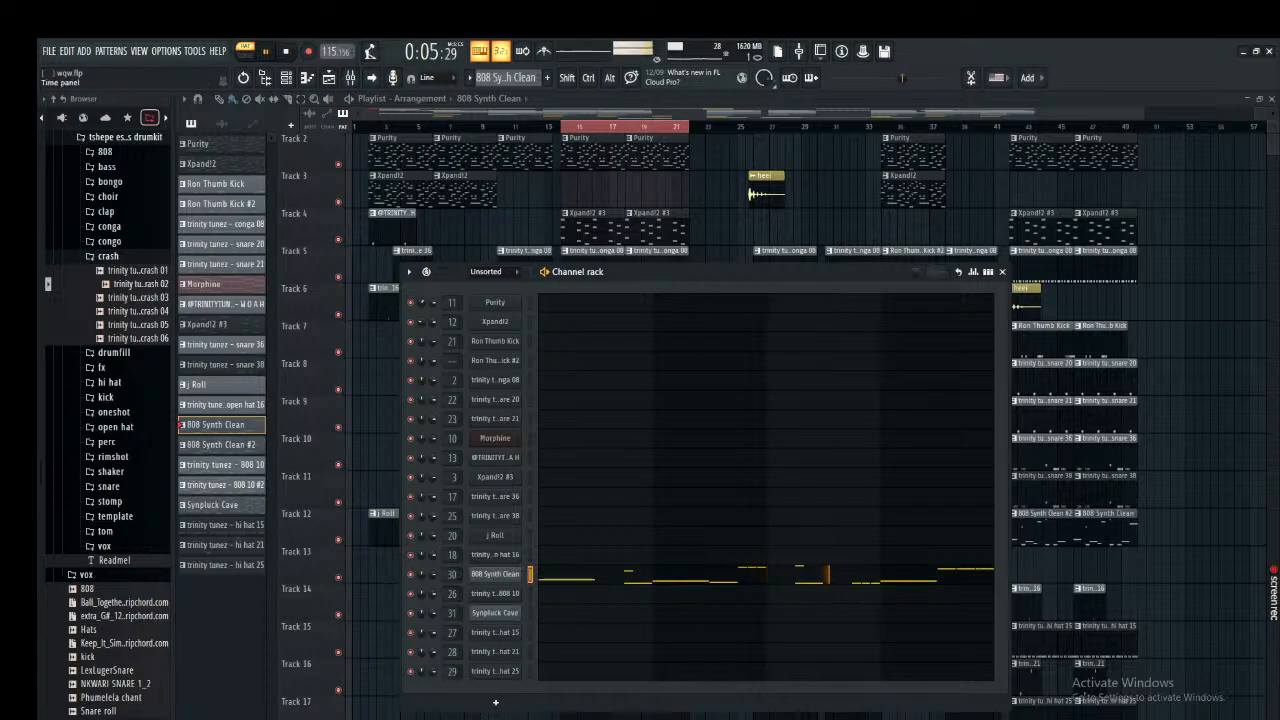
Inspect the Fruity Fast Dist effect on the 808's mixer track 30, and return to the playlist with all windows closed.
left_click(328, 77)
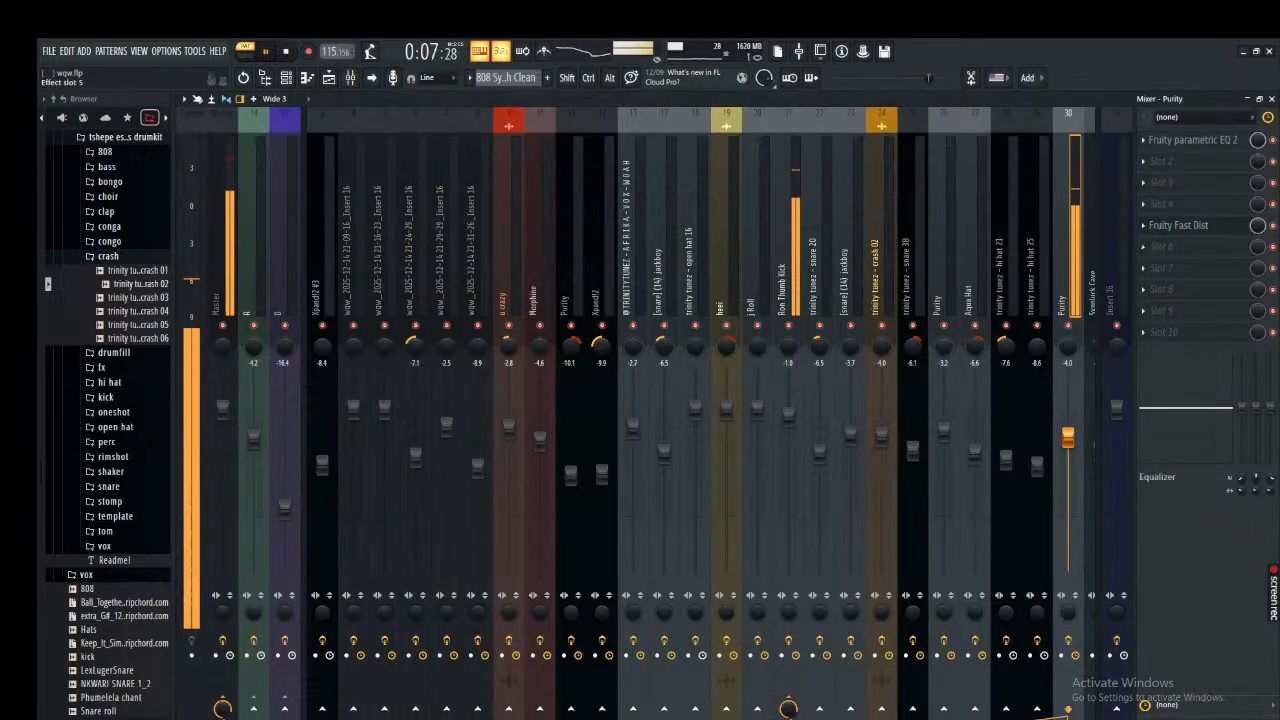
left_click(1178, 225)
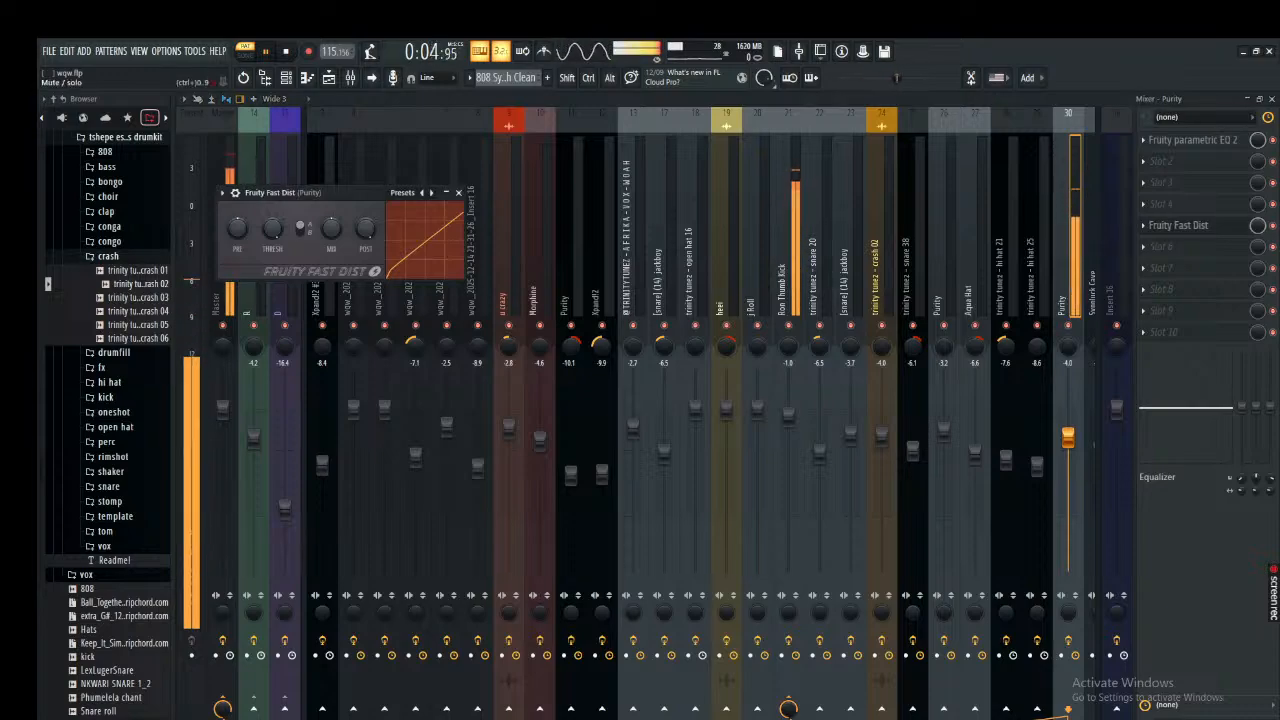
left_click(1178, 225)
left_click(1273, 225)
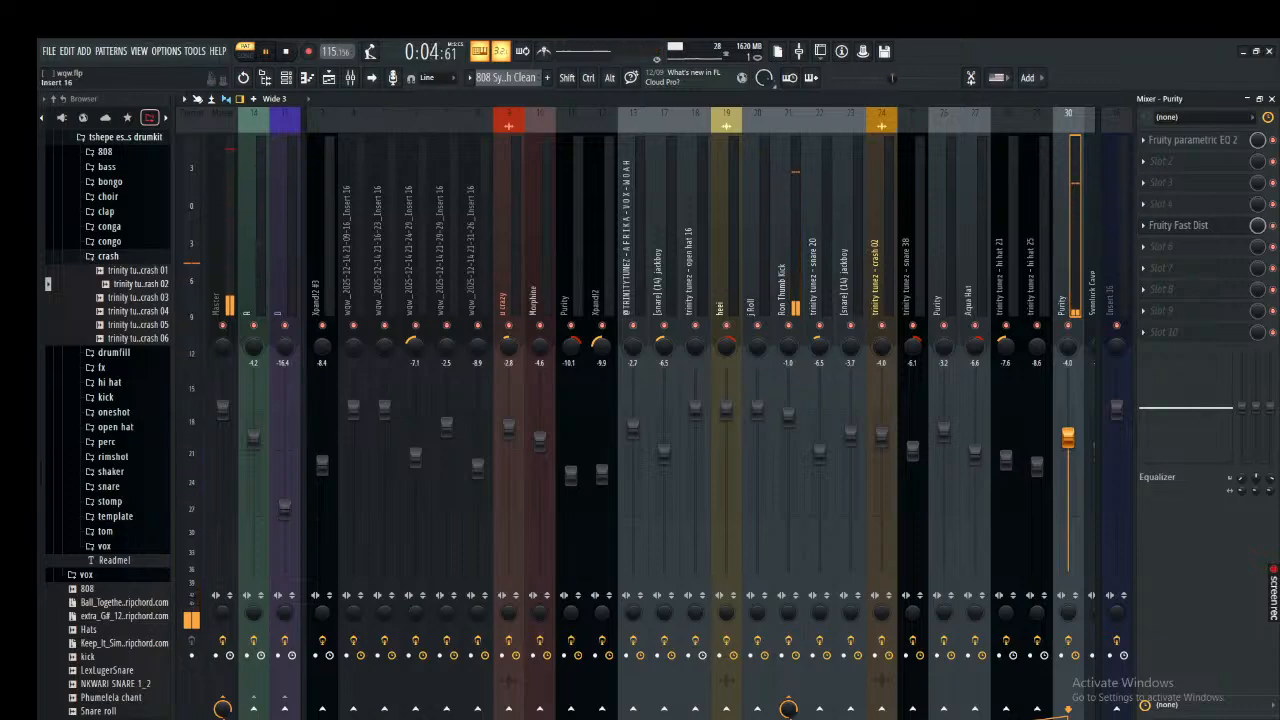
left_click(1271, 98)
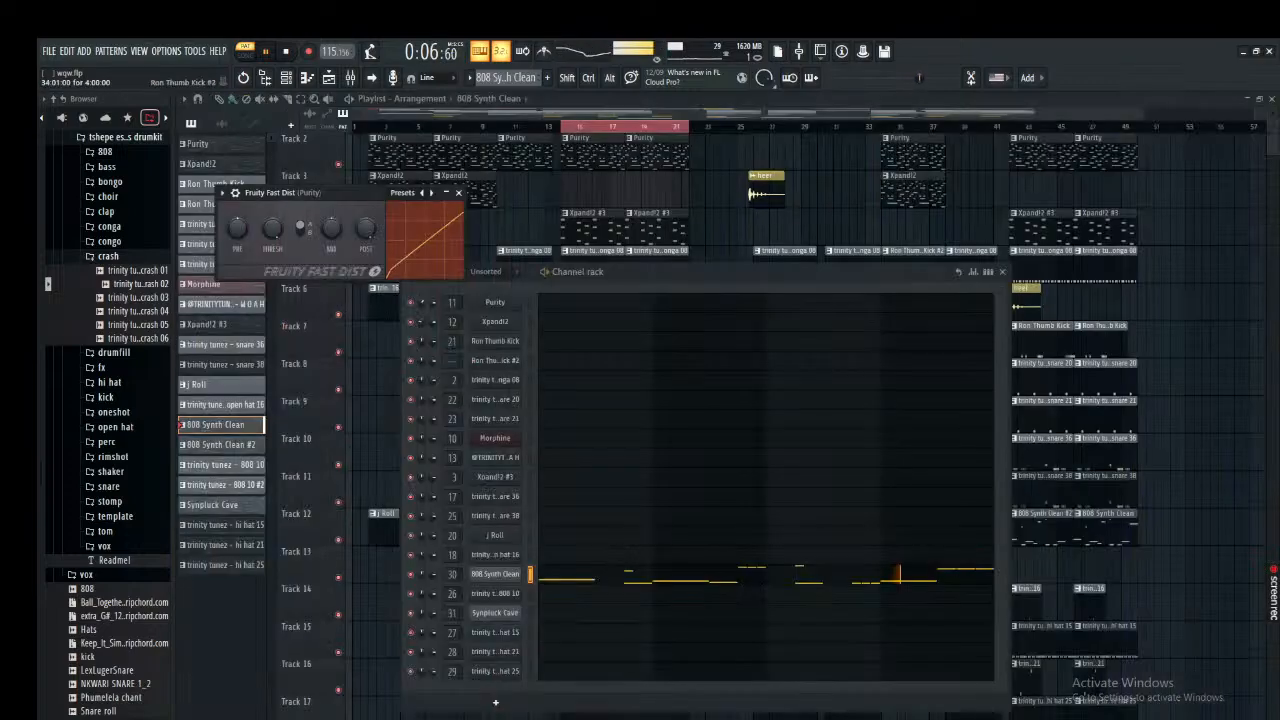
left_click(458, 192)
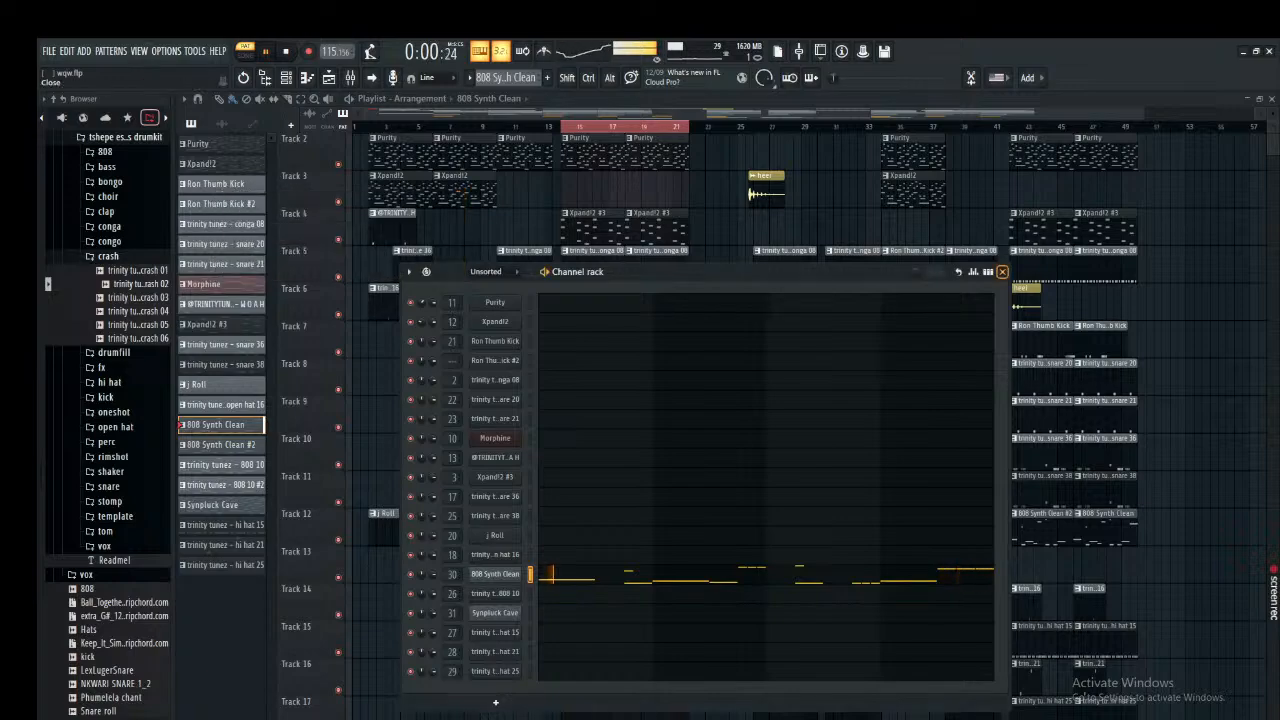
left_click(1002, 271)
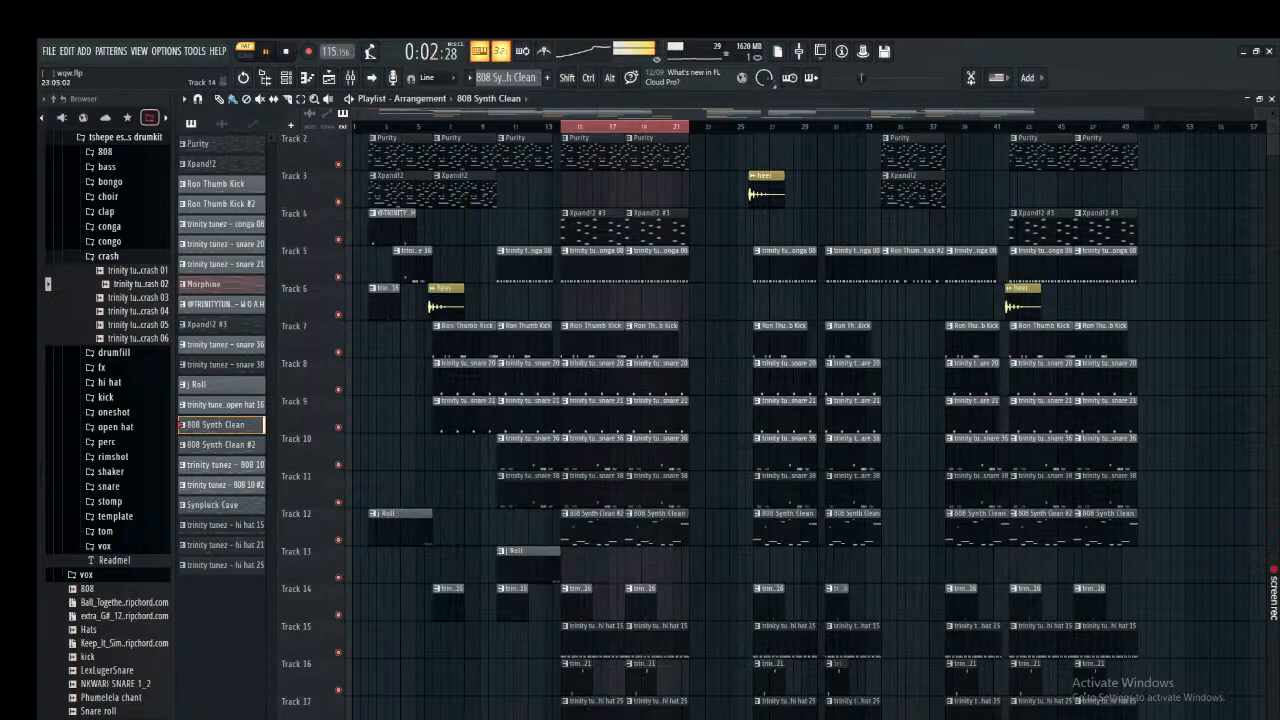
Play the hi hat 15 pattern from Track 15, view its notes in the piano roll, and return to the playlist.
scroll(770, 420, "down", 2)
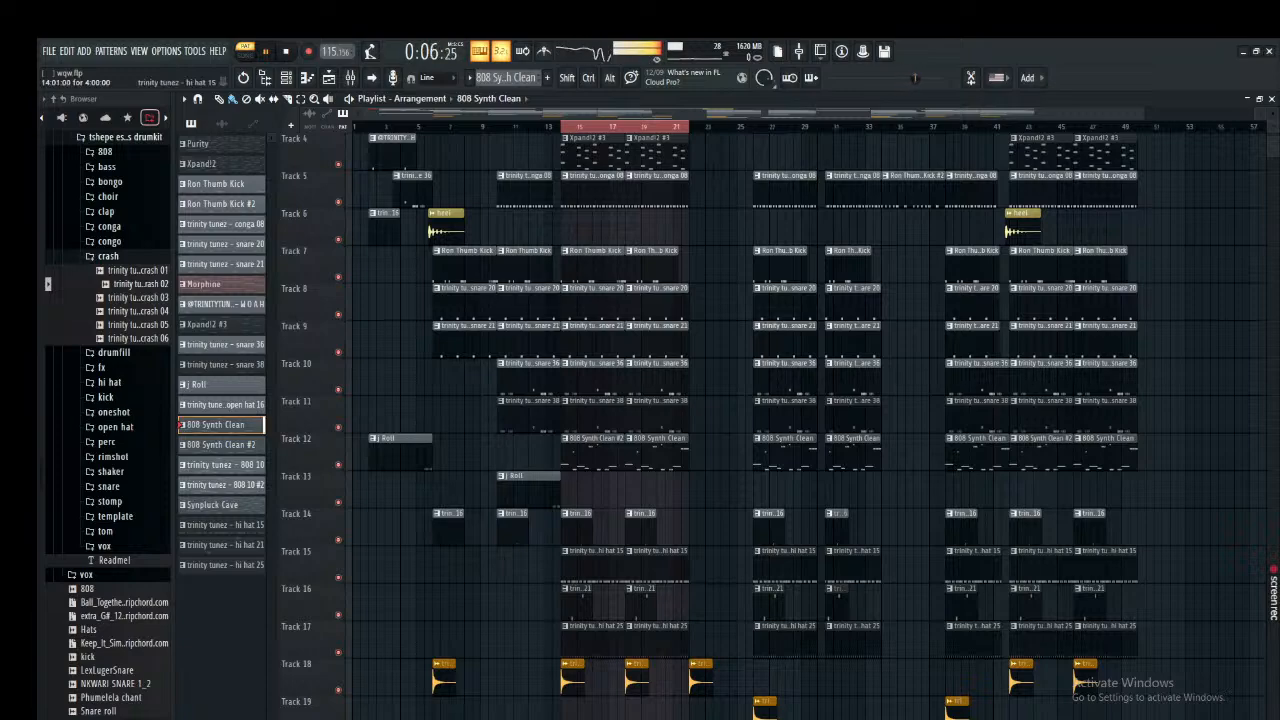
left_click(220, 524)
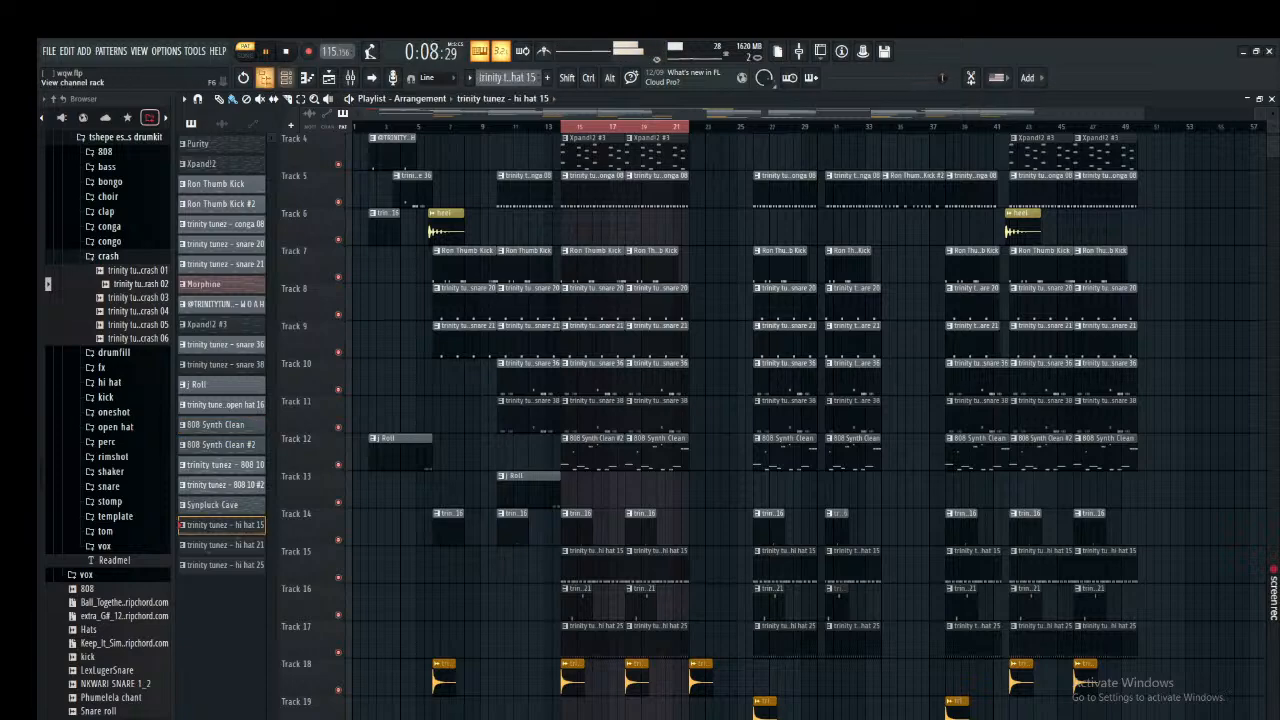
left_click(264, 77)
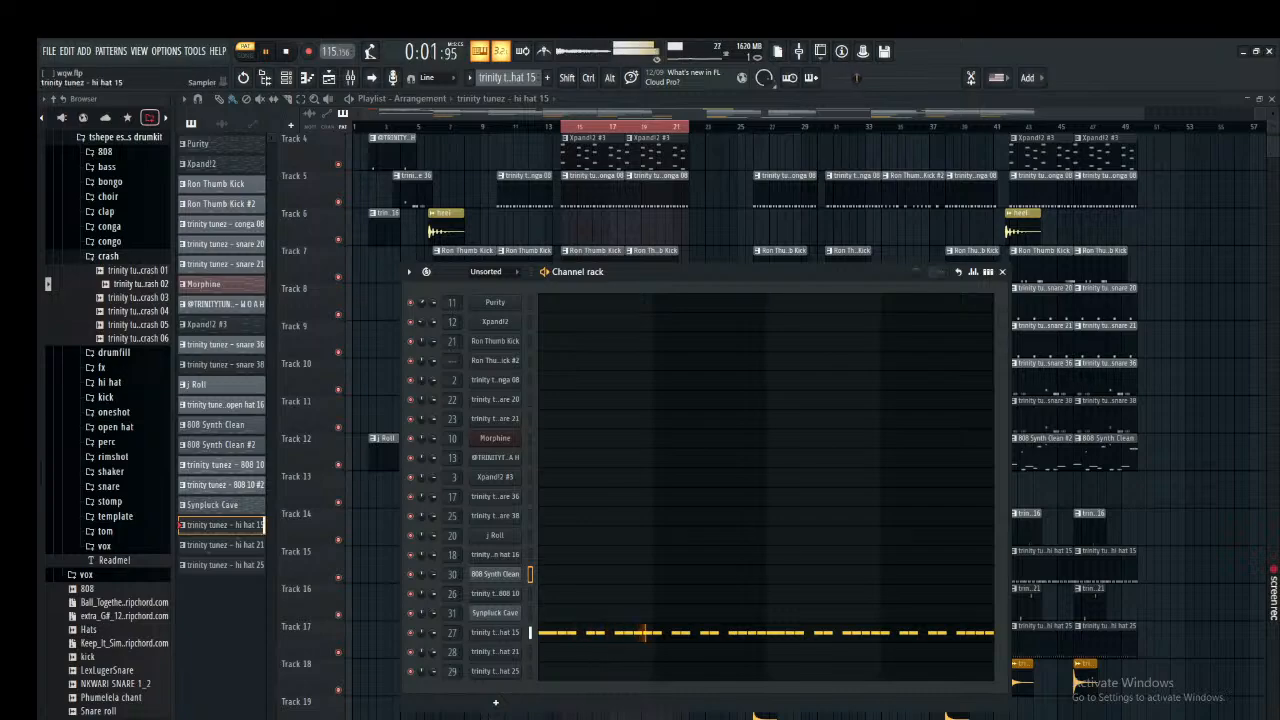
left_click(760, 632)
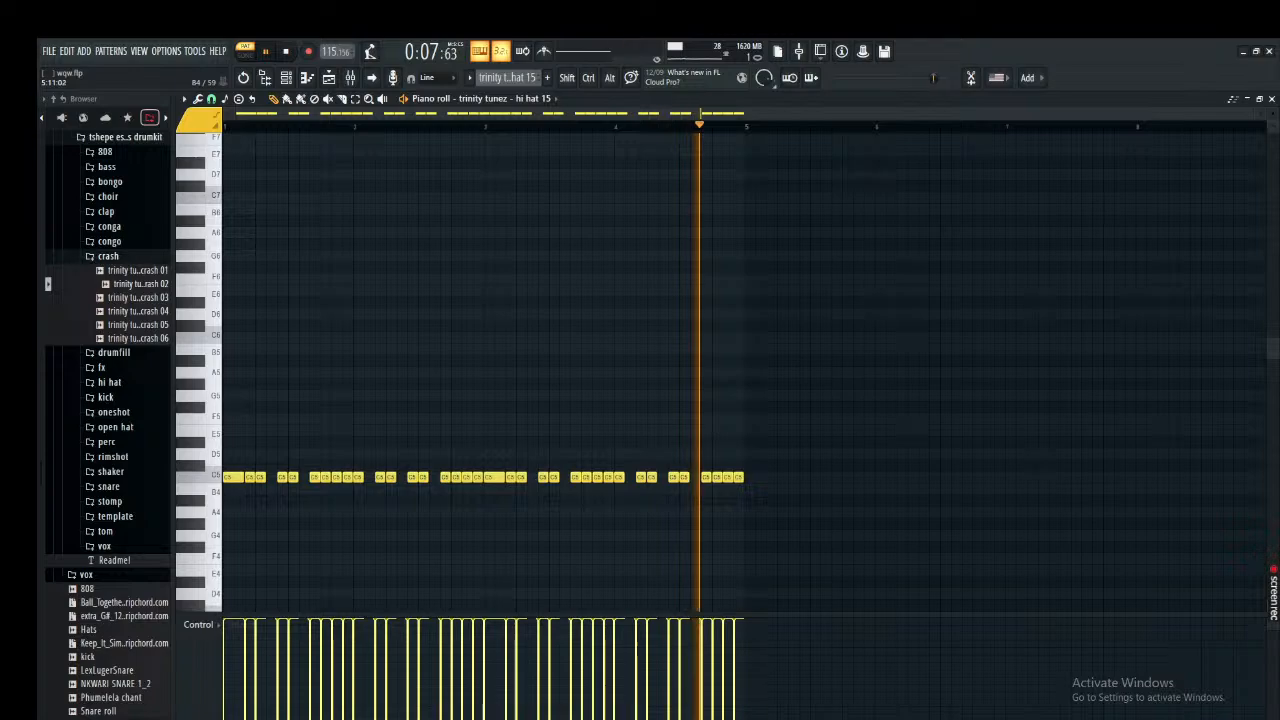
key("F7")
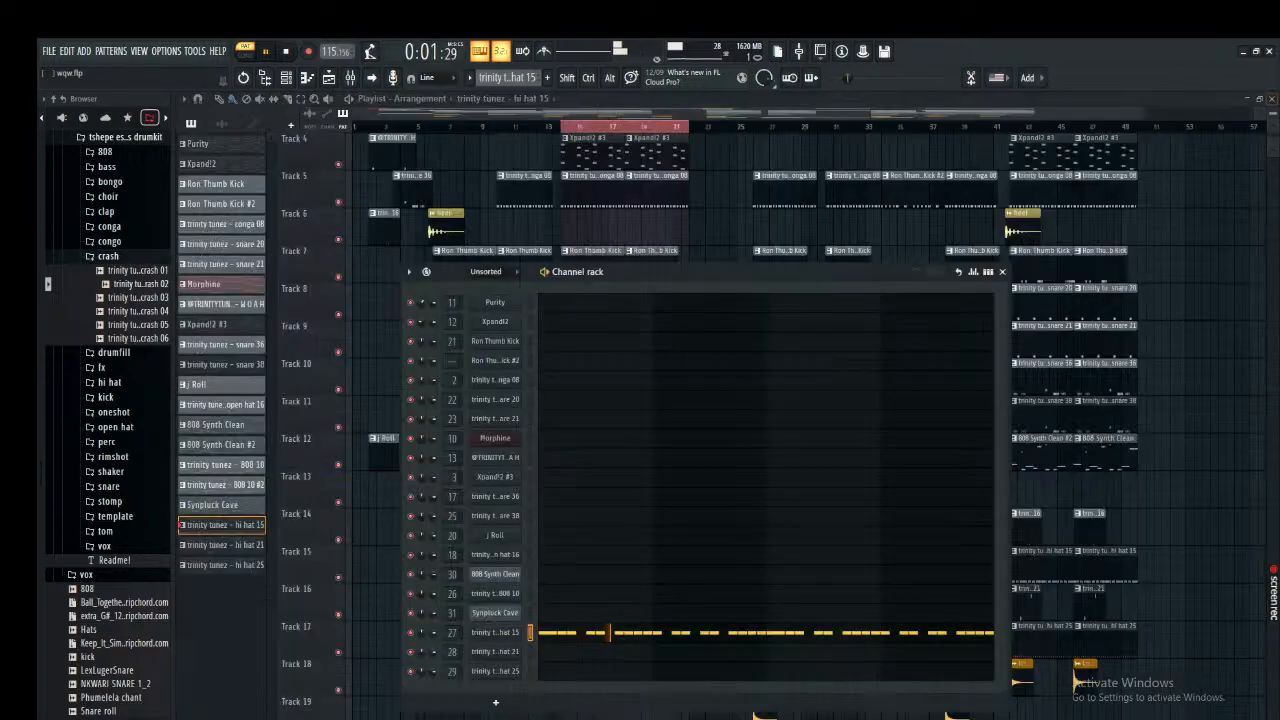
left_click(1002, 271)
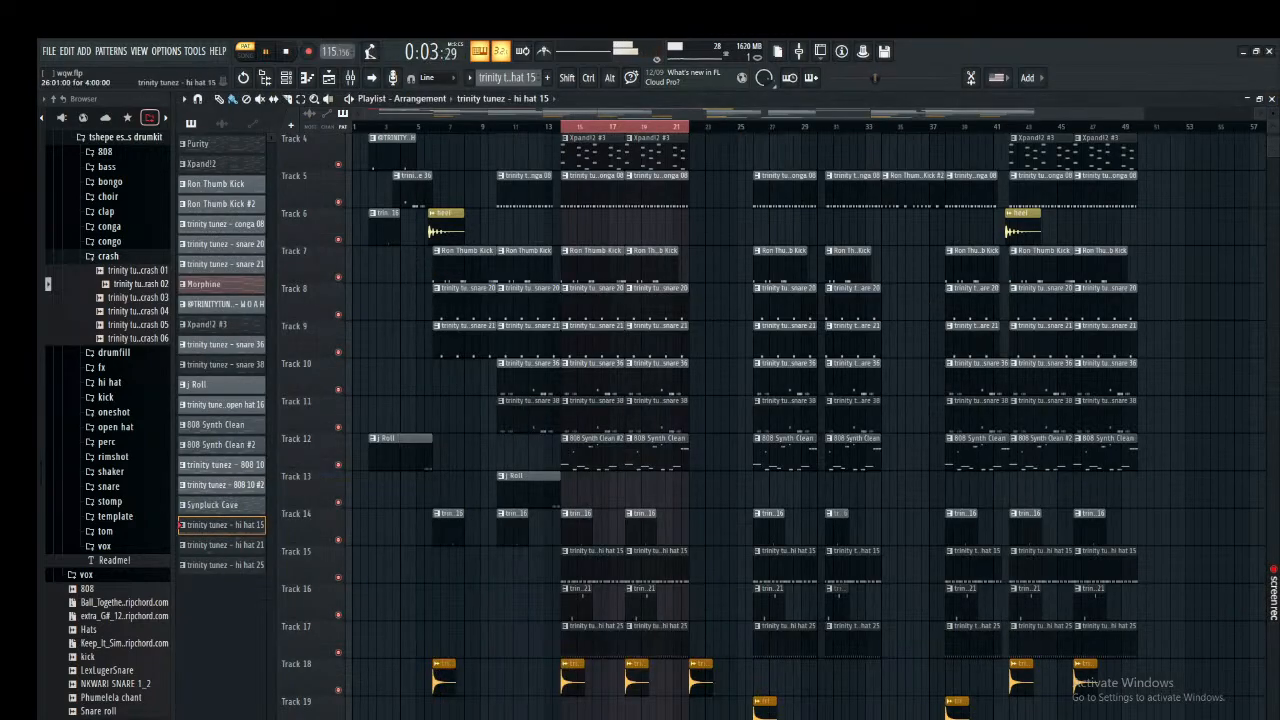
Play the hi hat 21 pattern from Track 16, view its notes in the piano roll, and return to the playlist.
scroll(700, 525, "down", 2)
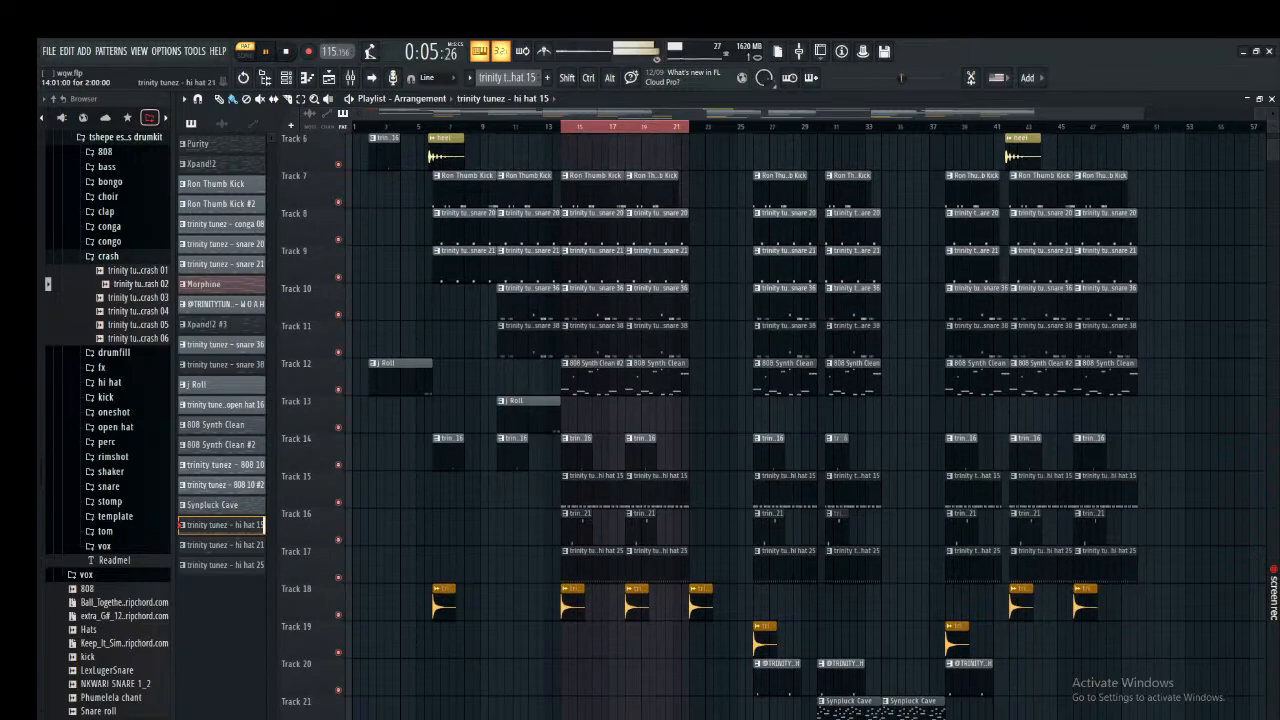
left_click(224, 545)
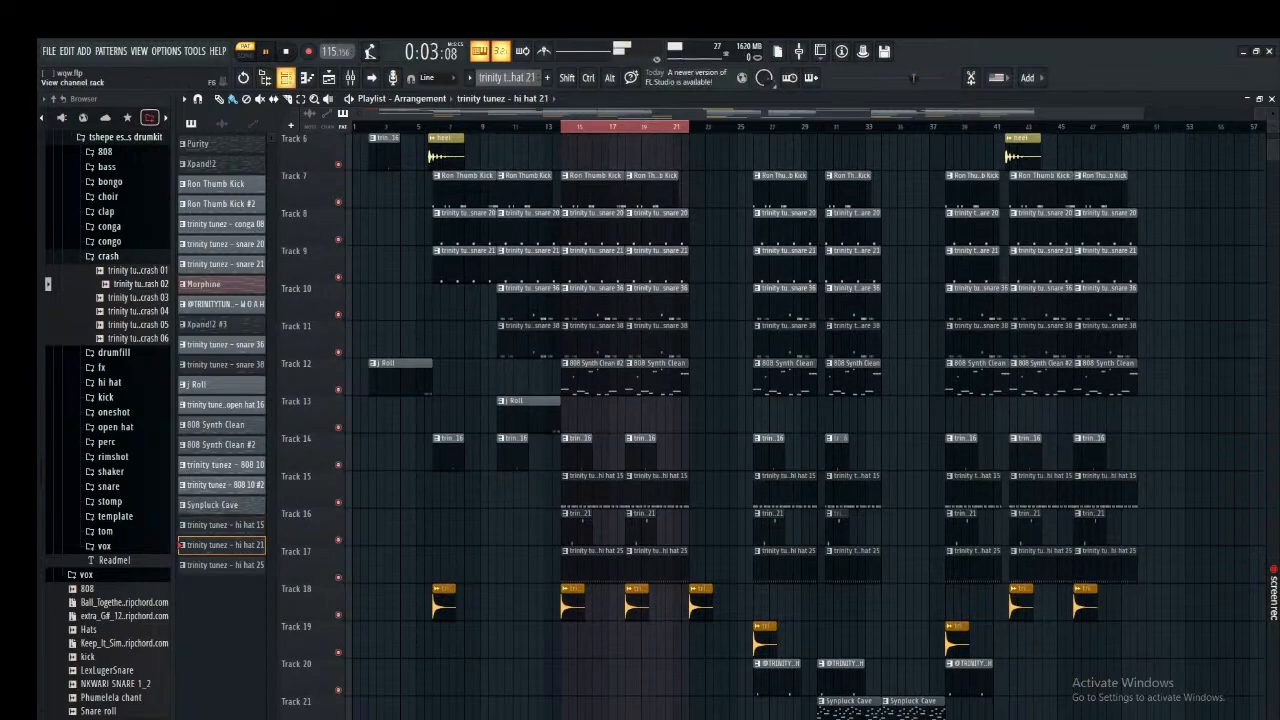
key("F6")
key("F7")
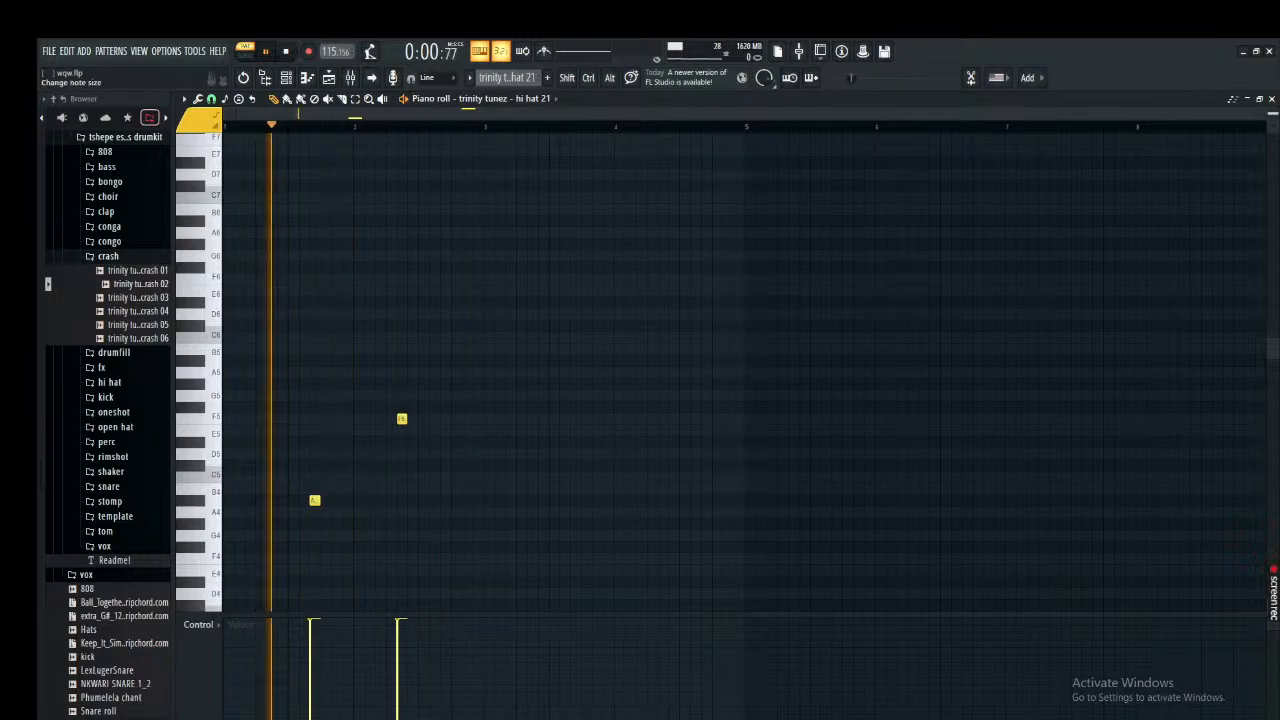
key("F7")
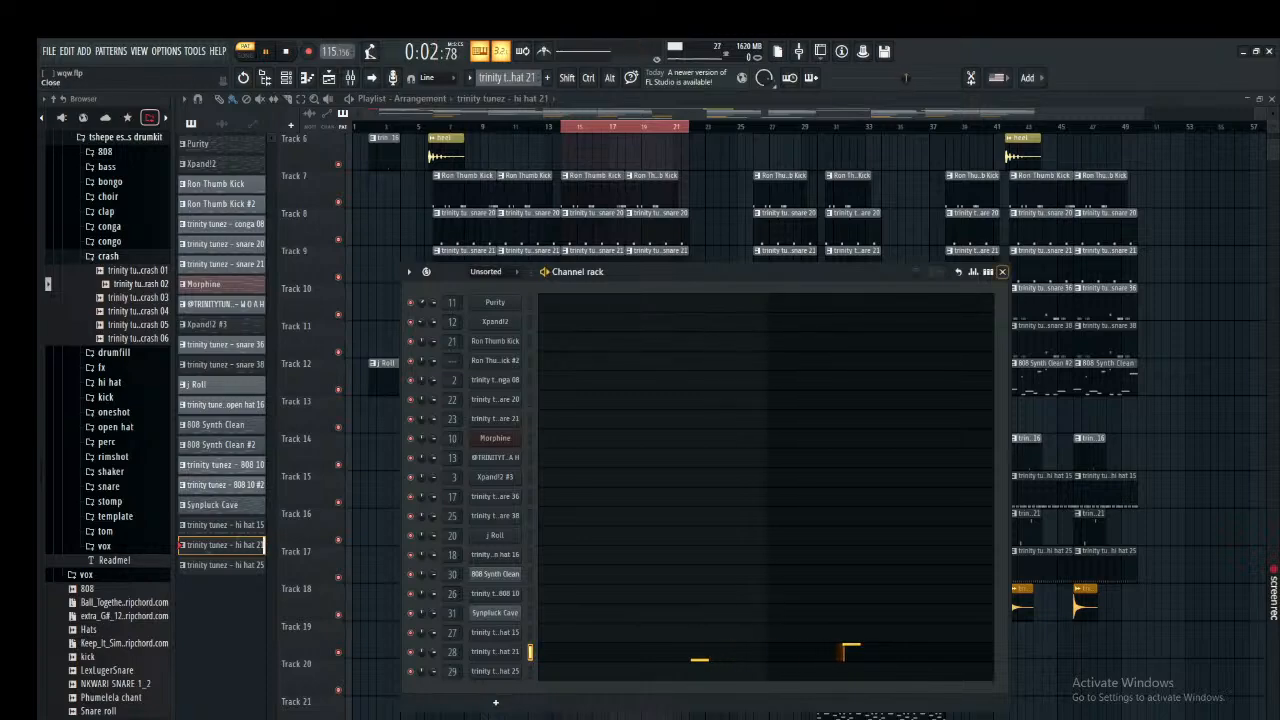
left_click(1002, 271)
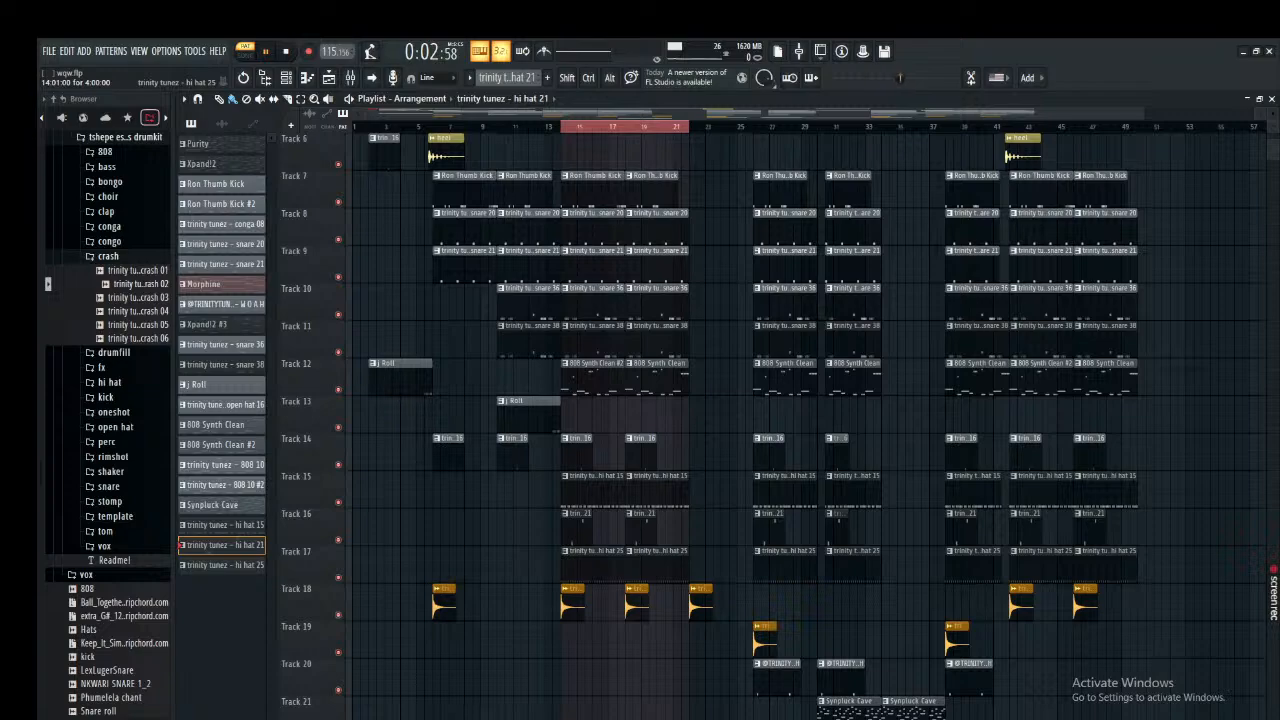
Play the hi hat 25 pattern from Track 17, view its notes in the piano roll, and return to the playlist.
left_click(592, 565)
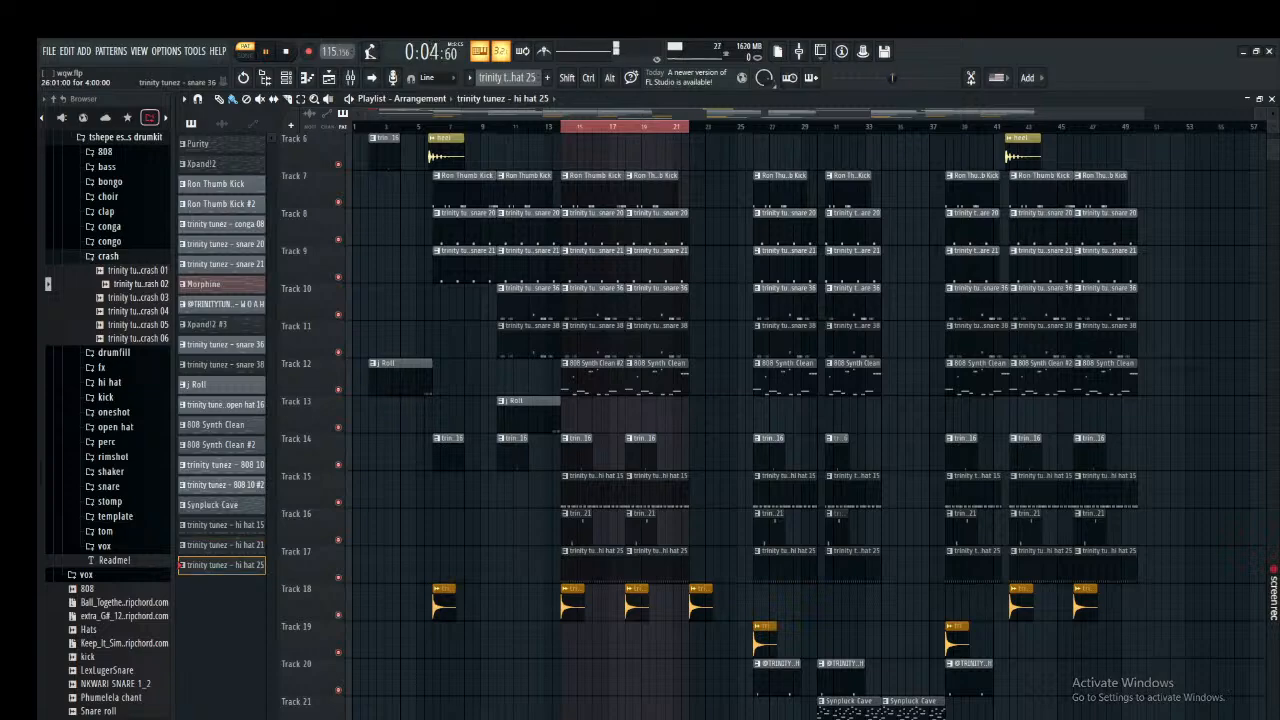
left_click(286, 78)
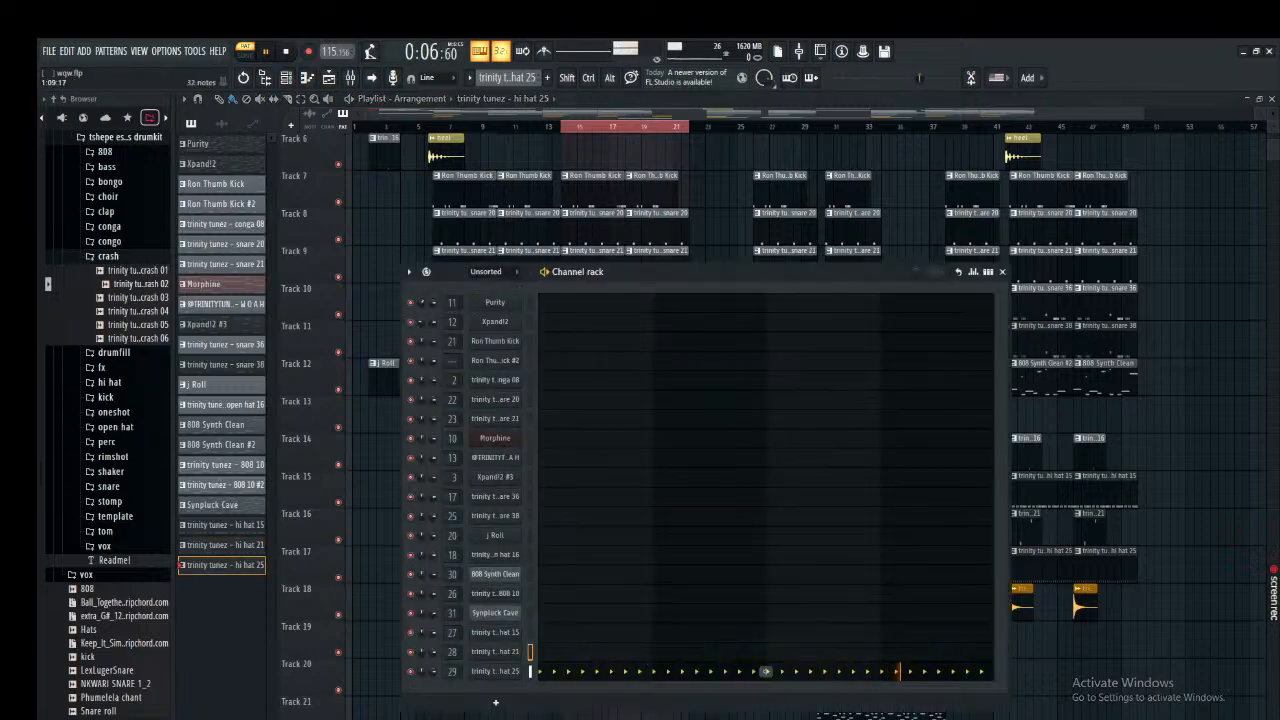
left_click(601, 671)
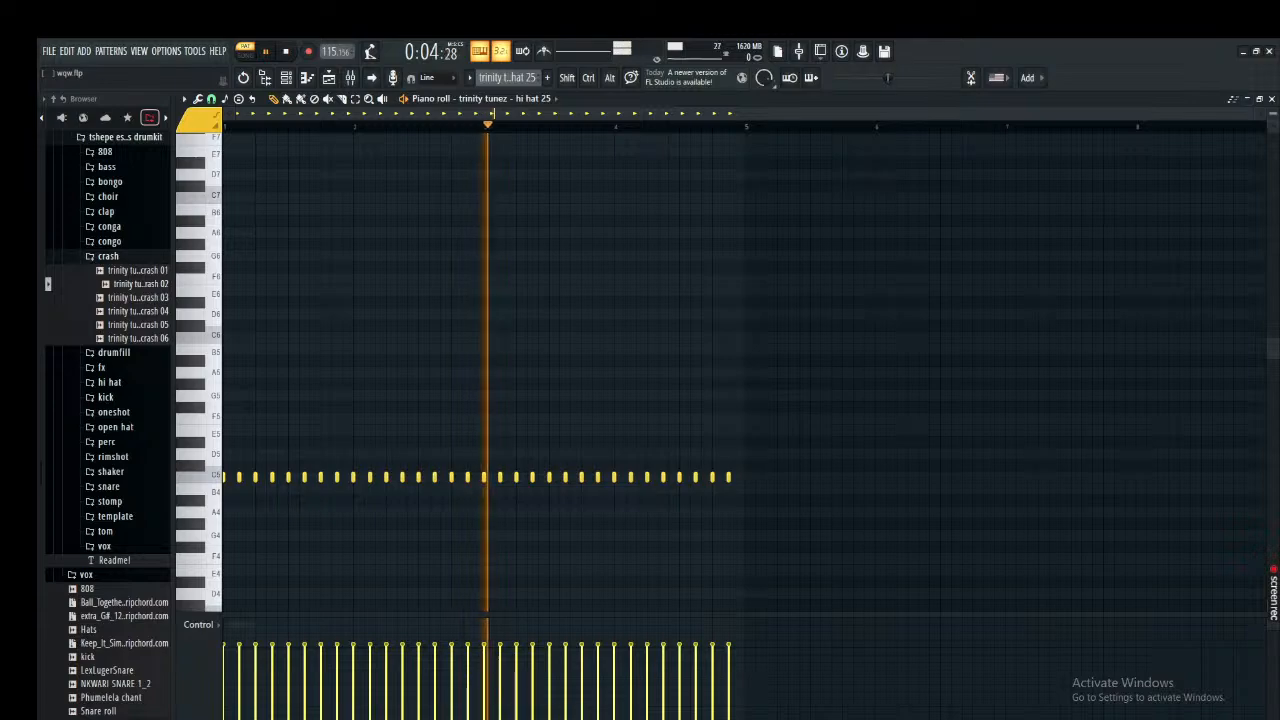
left_click(1272, 99)
left_click(1000, 272)
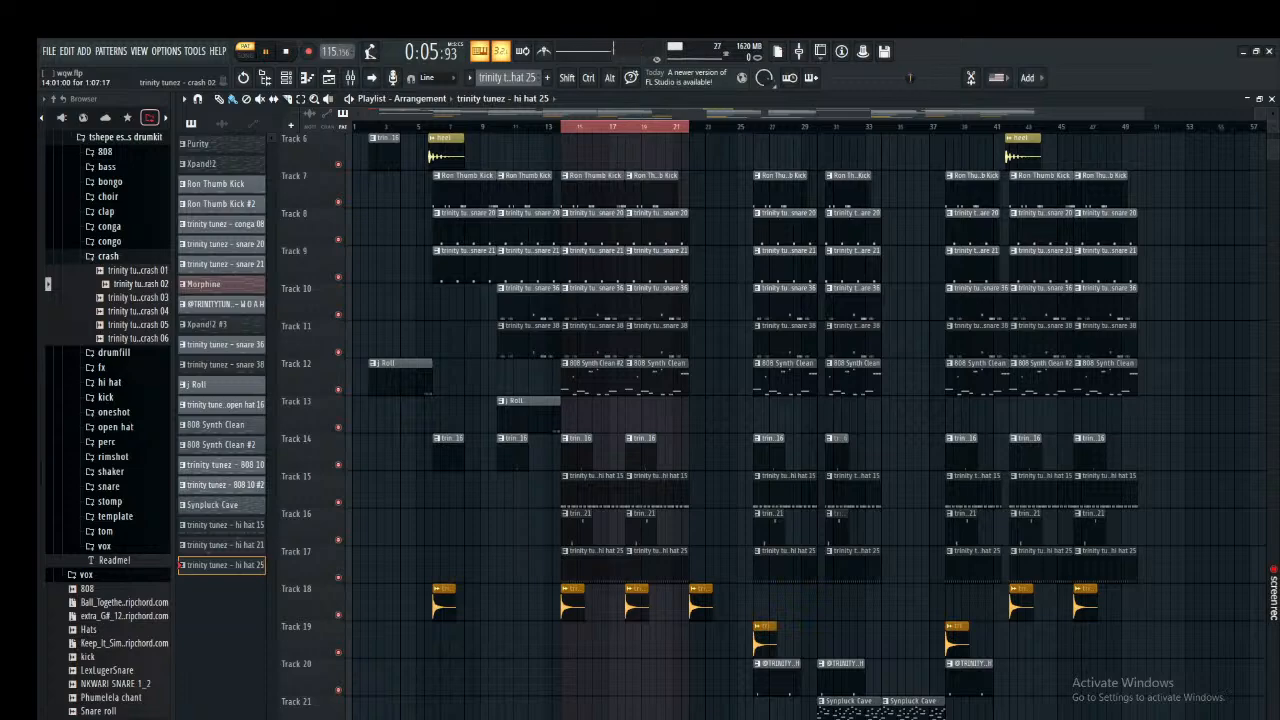
Inspect the audio clip settings of the crash 02 sample on Track 18, stop playback, and close the settings.
left_click(574, 598)
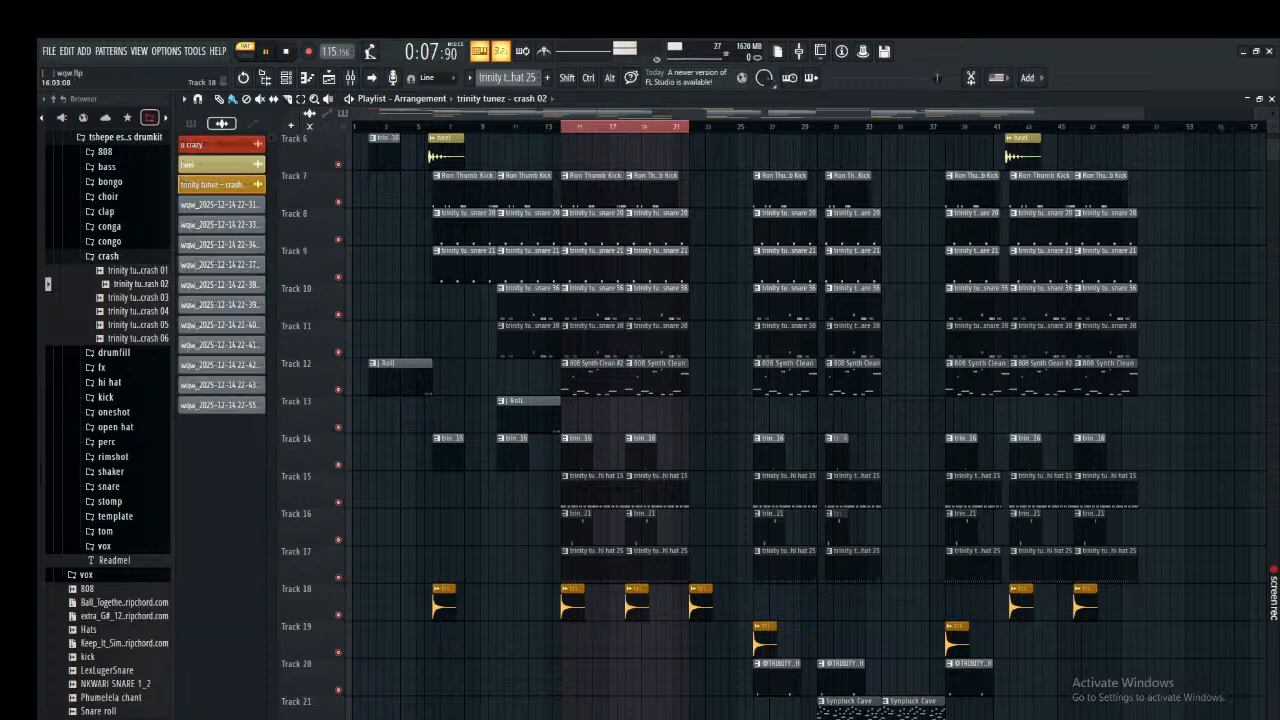
double_click(574, 598)
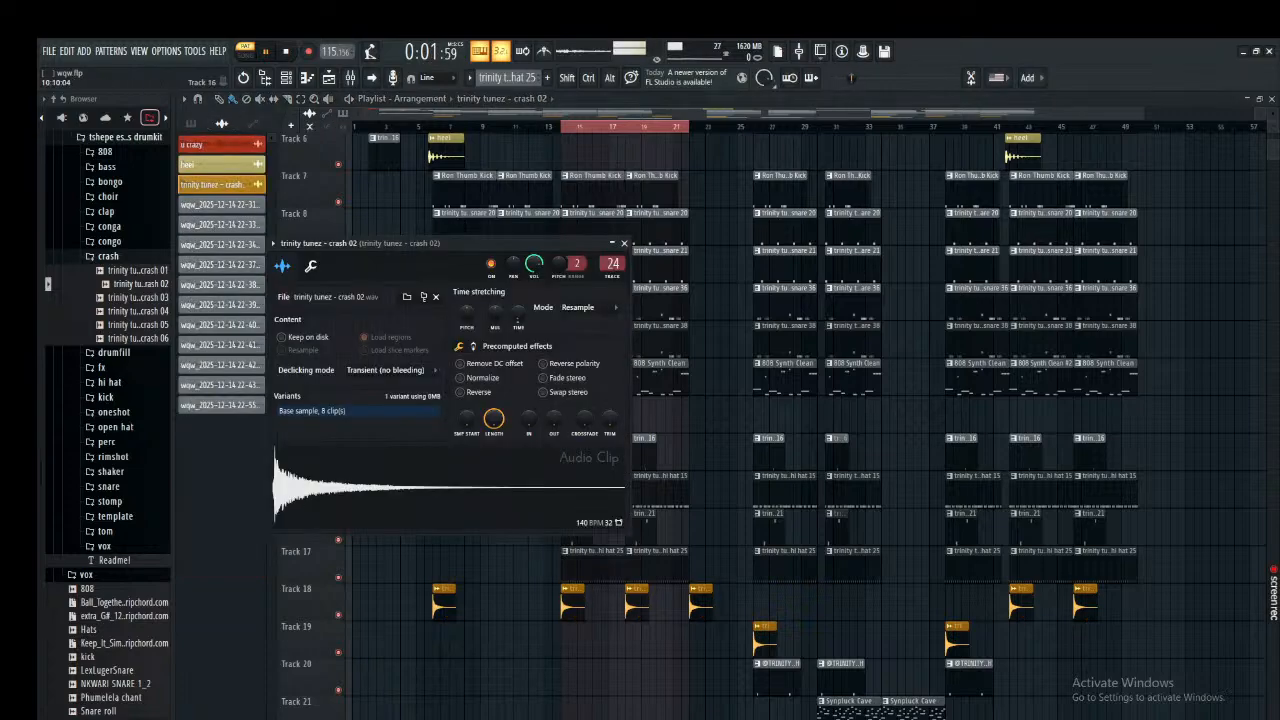
key("space")
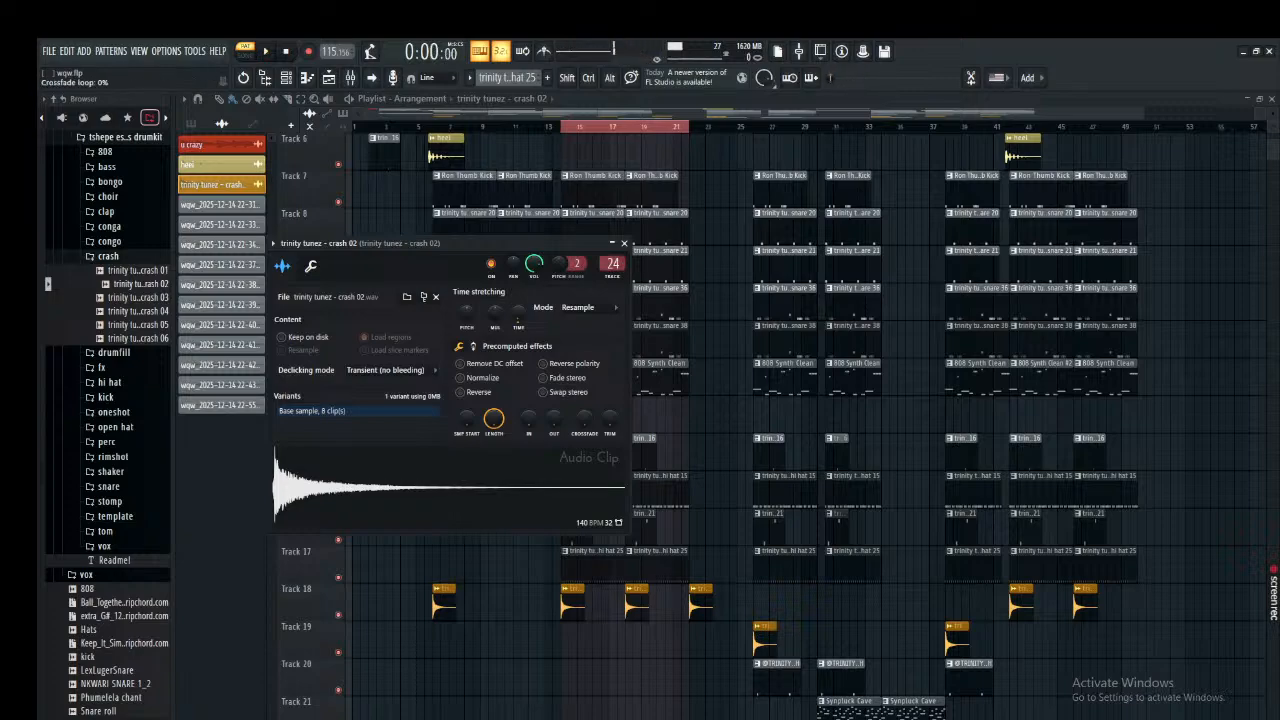
left_click(624, 243)
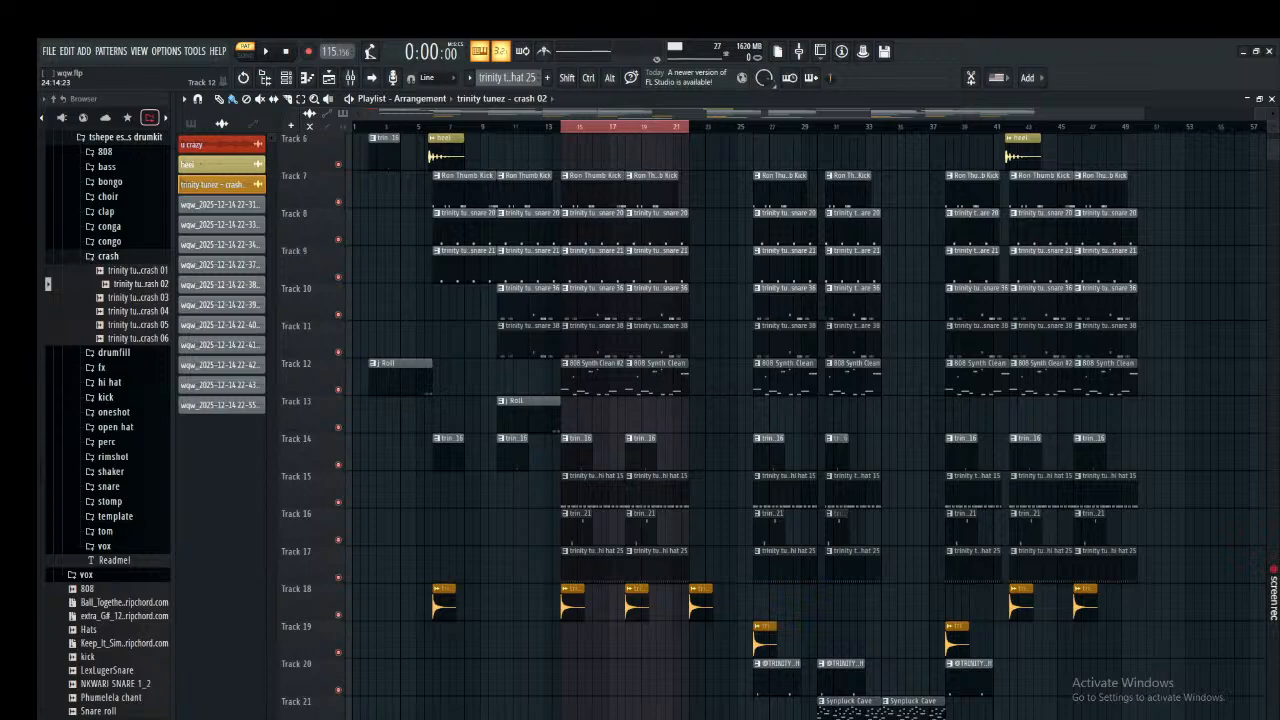
Move the j Roll clip on Track 23 earlier so it starts at bar 18 and ends with the loop selection.
scroll(640, 375, "down", 4)
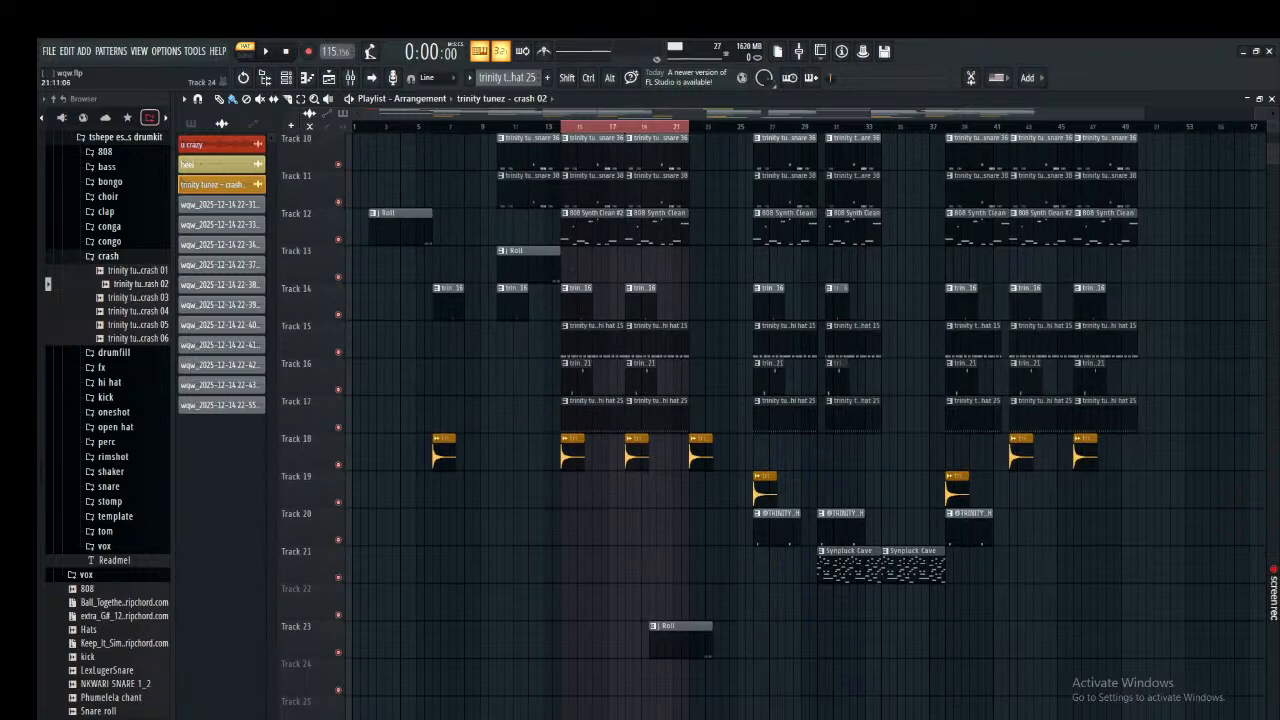
scroll(640, 400, "up", 9)
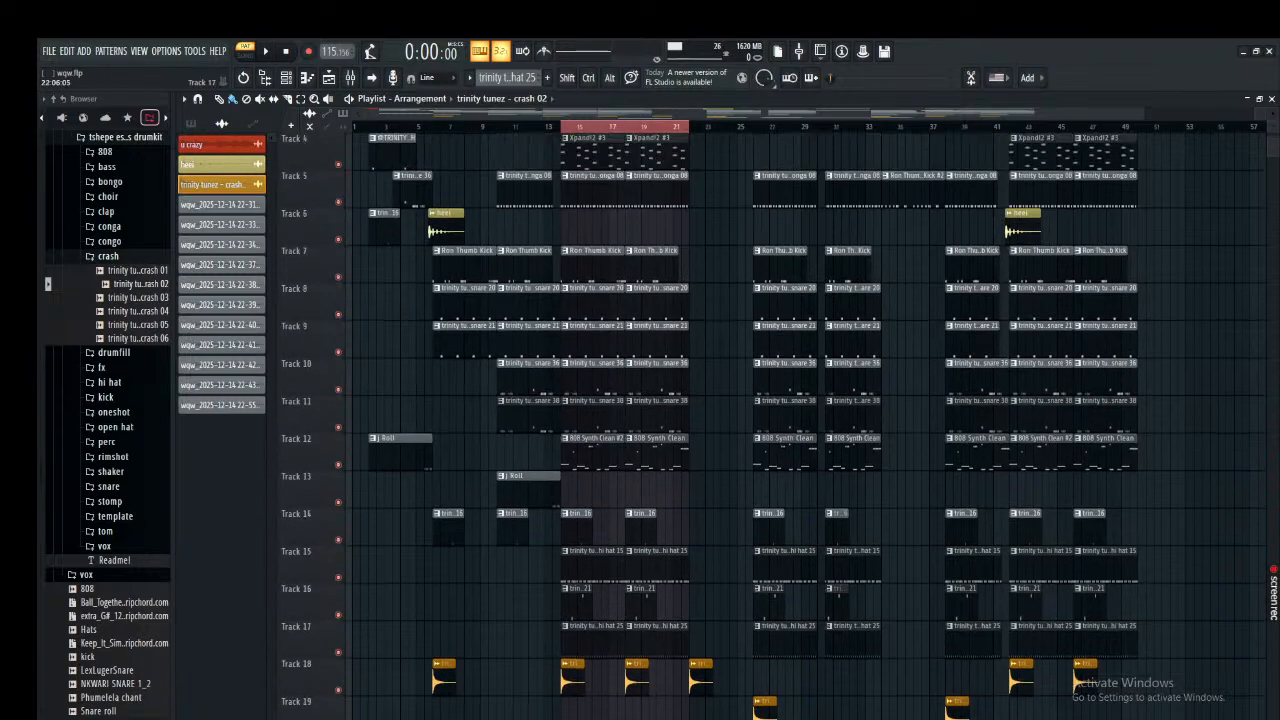
scroll(800, 420, "down", 8)
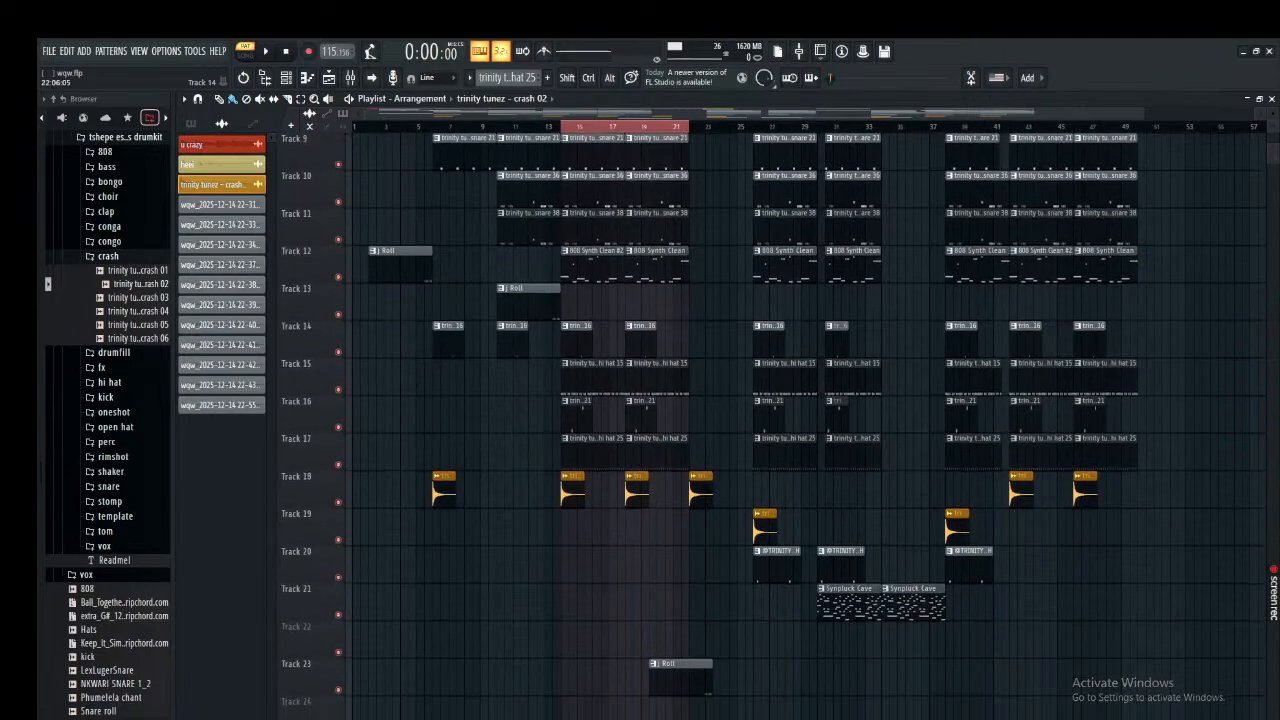
scroll(745, 420, "down", 1)
scroll(745, 420, "up", 8)
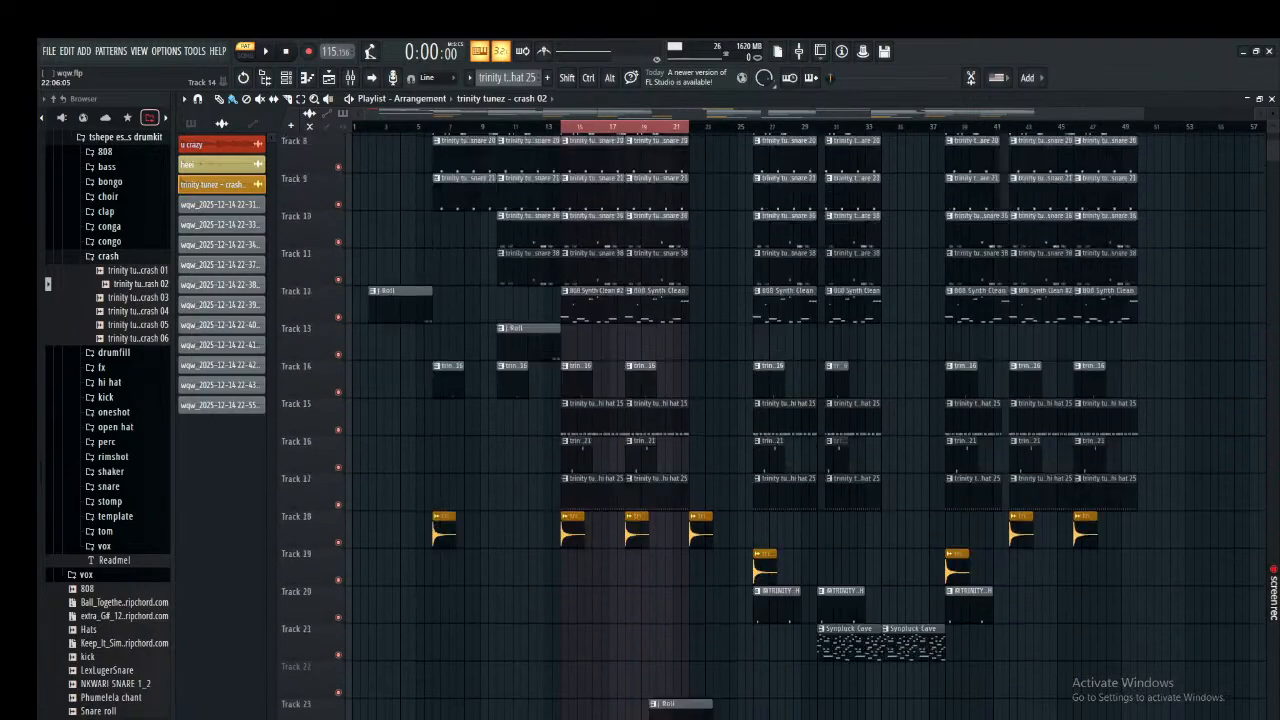
scroll(745, 420, "up", 1)
scroll(694, 640, "down", 9)
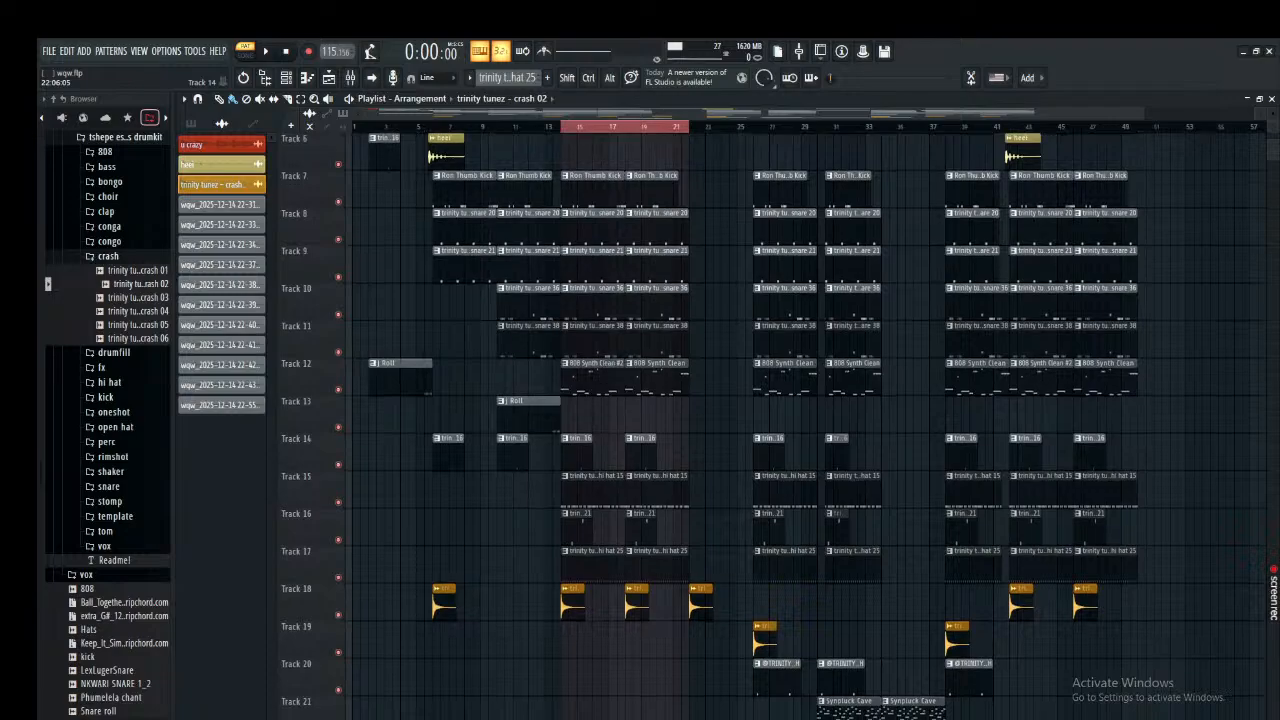
left_click_drag(694, 638, 670, 638)
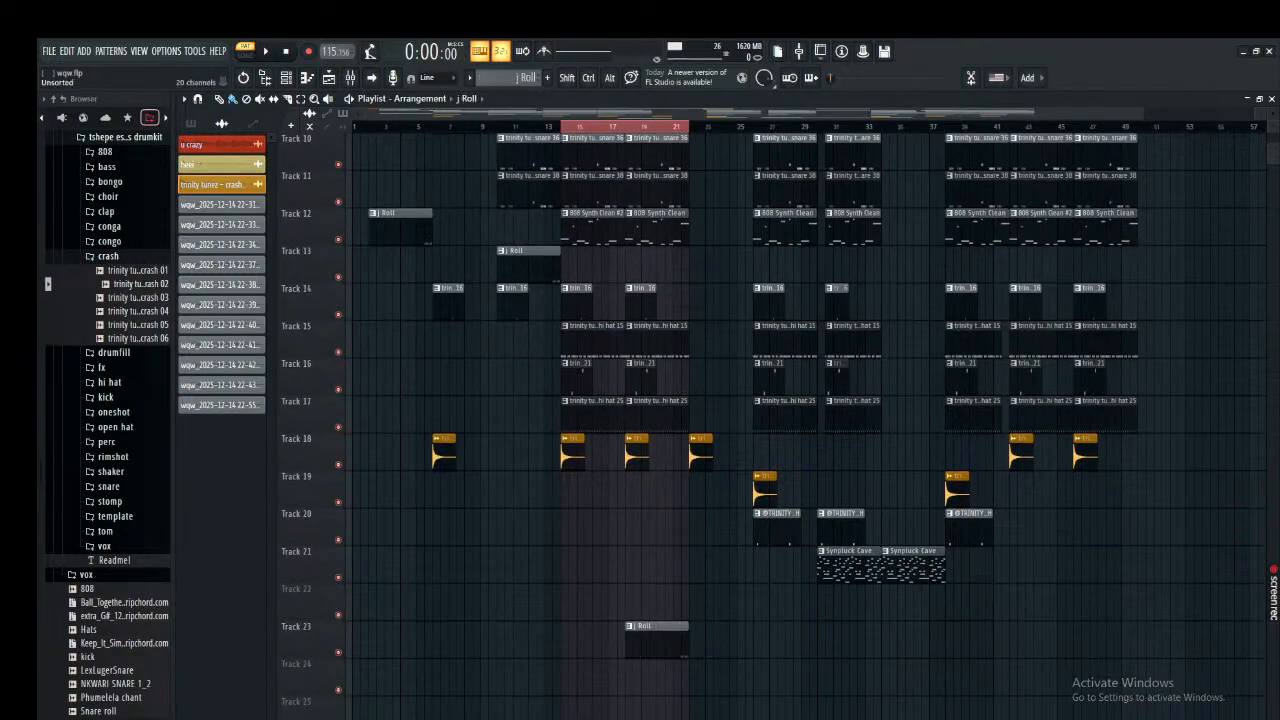
Bring the whole arrangement into view, play it through to the break at bar 22, and stop playback.
scroll(824, 640, "up", 9)
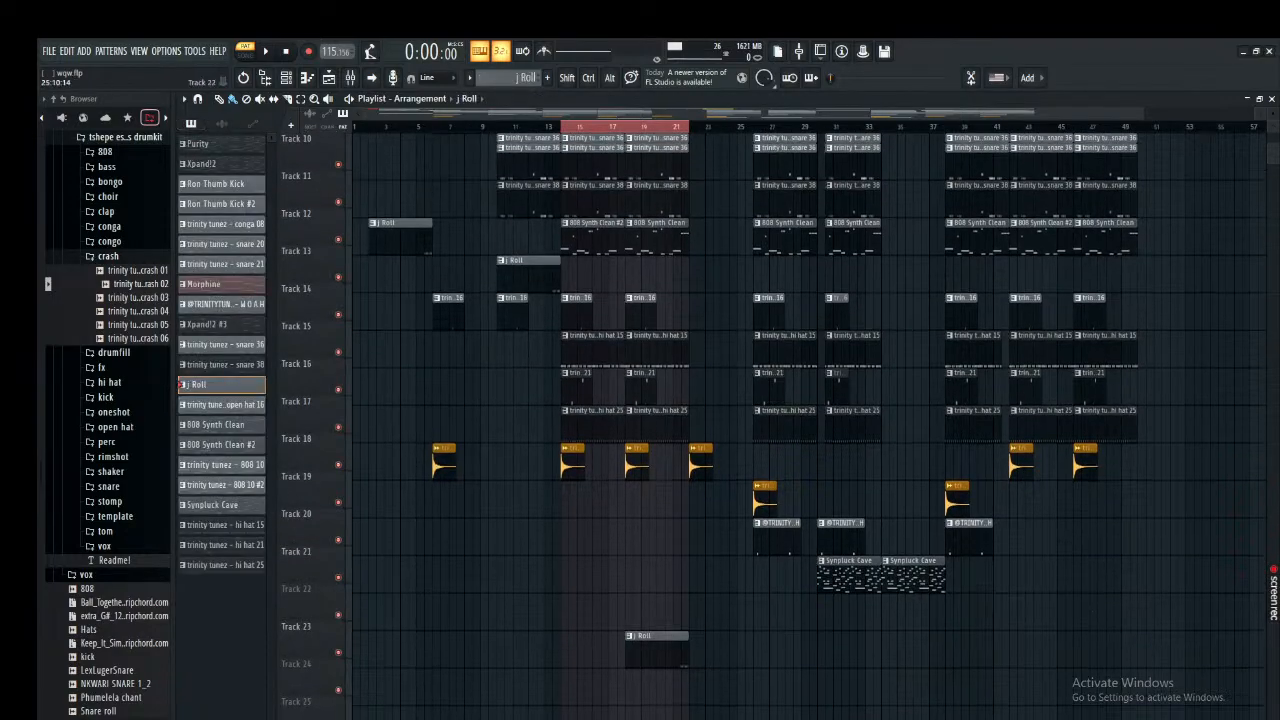
scroll(692, 584, "down", 2)
scroll(692, 584, "down", 3)
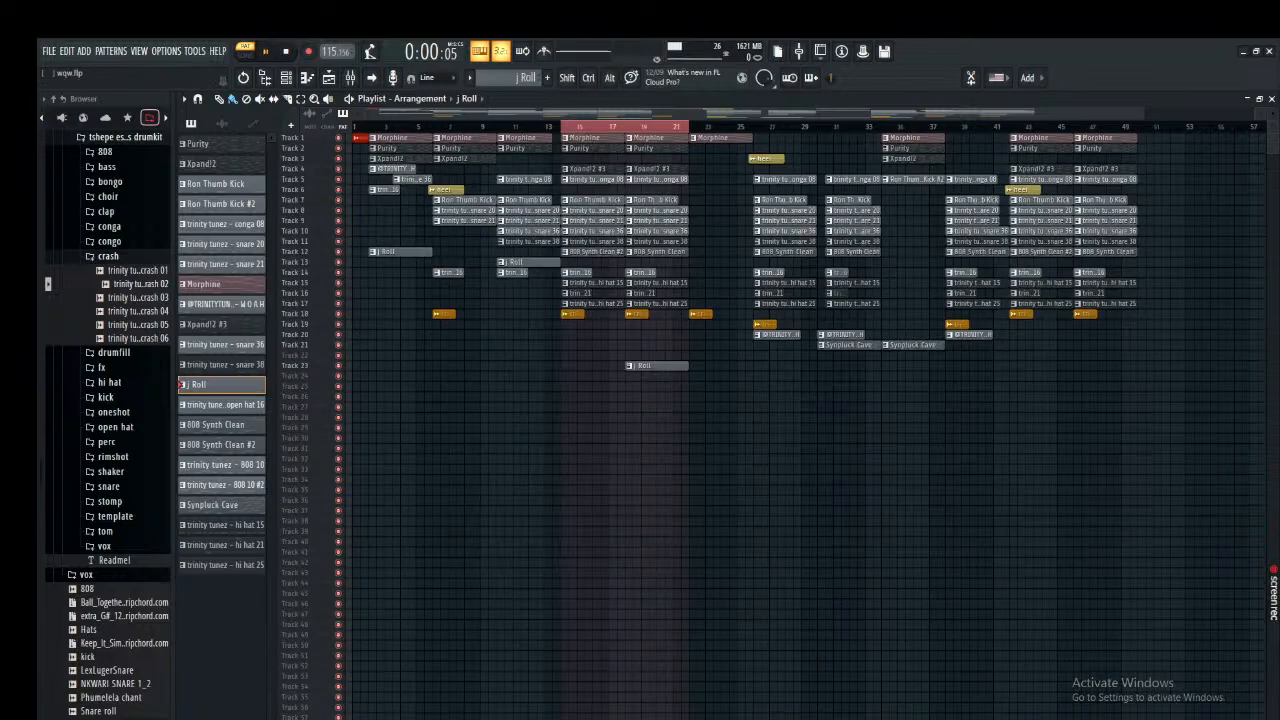
key("space")
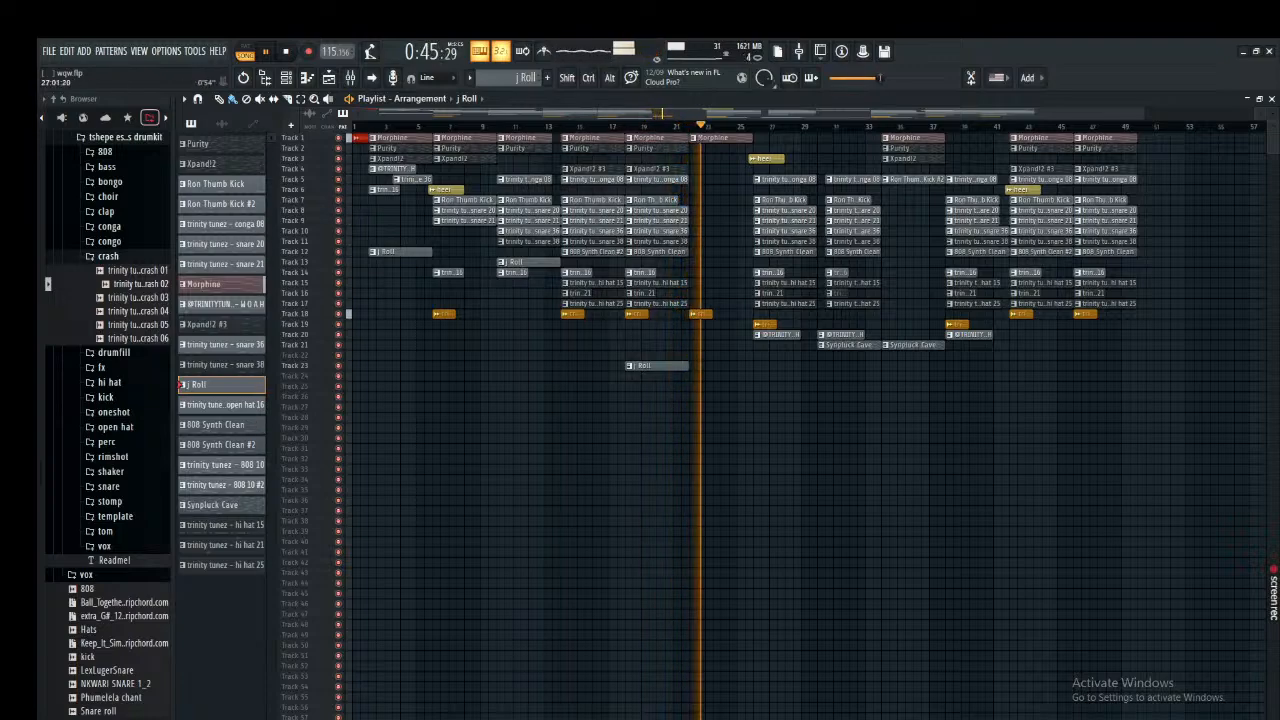
key("space")
Mark bars 22 to 26 as the loop selection, then play the arrangement from bar 22 onward and stop playback.
left_click_drag(753, 127, 690, 127)
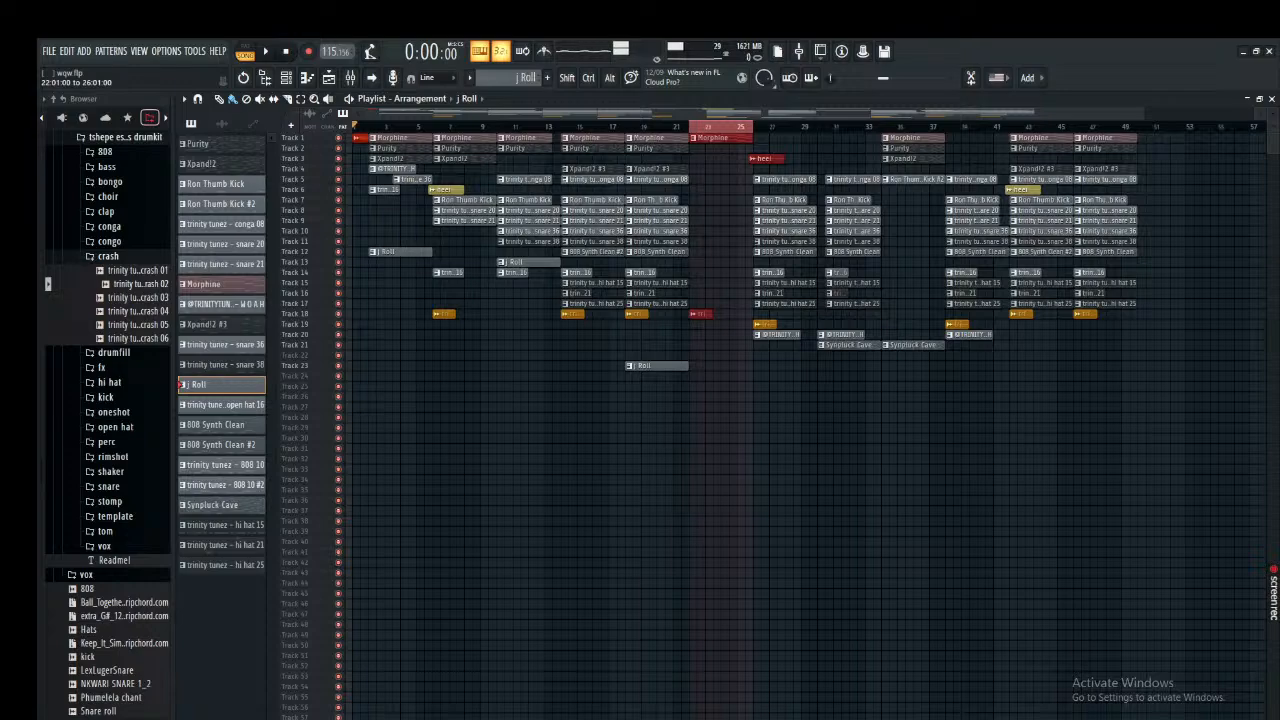
left_click(834, 407)
right_click(849, 408)
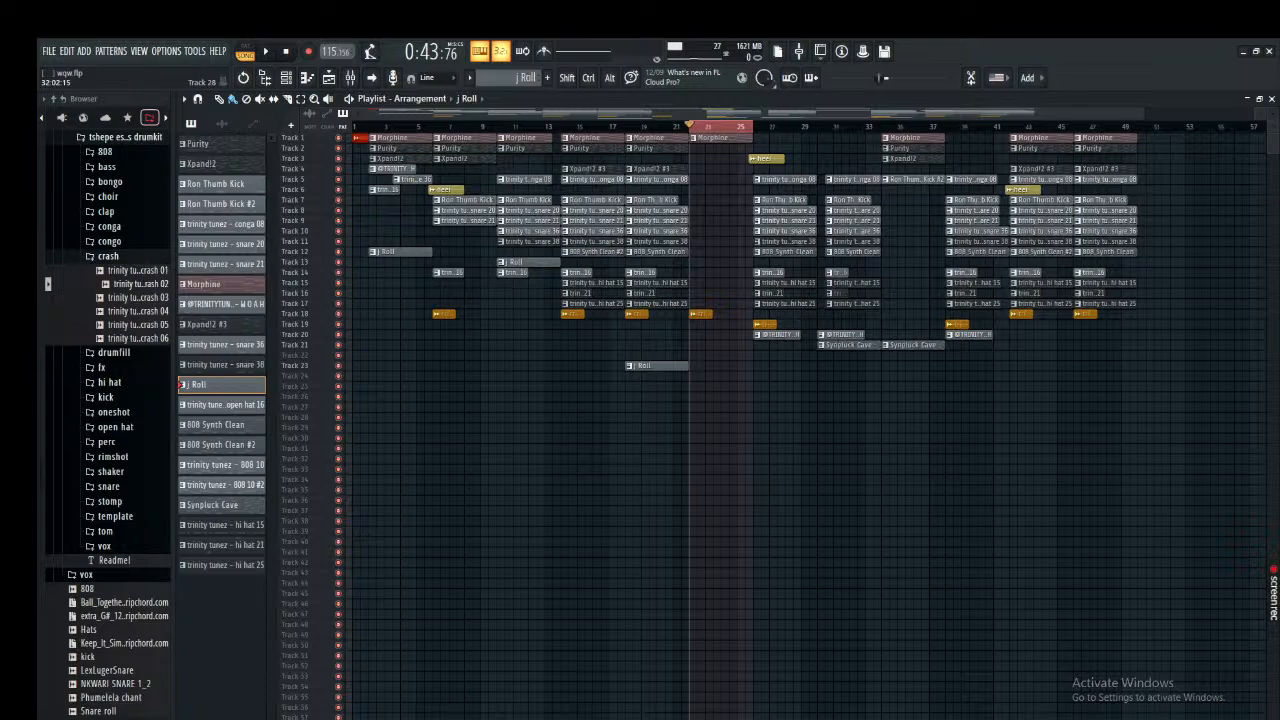
key("space")
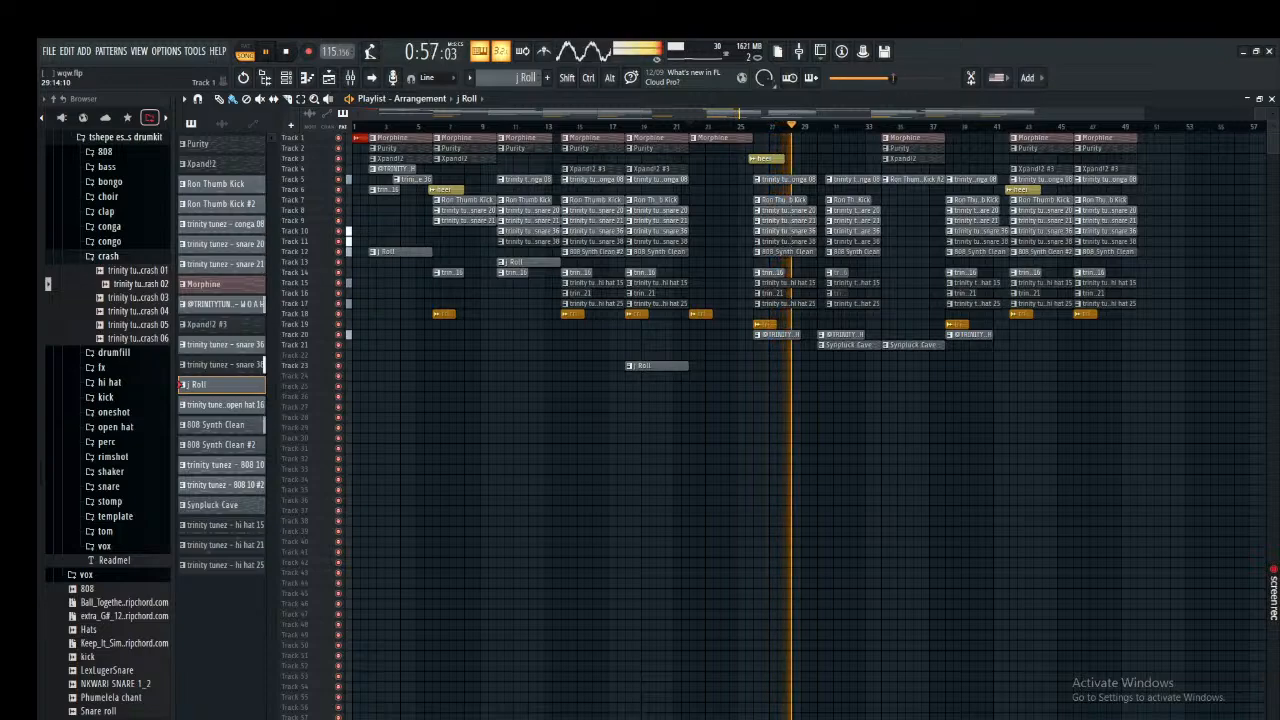
key("space")
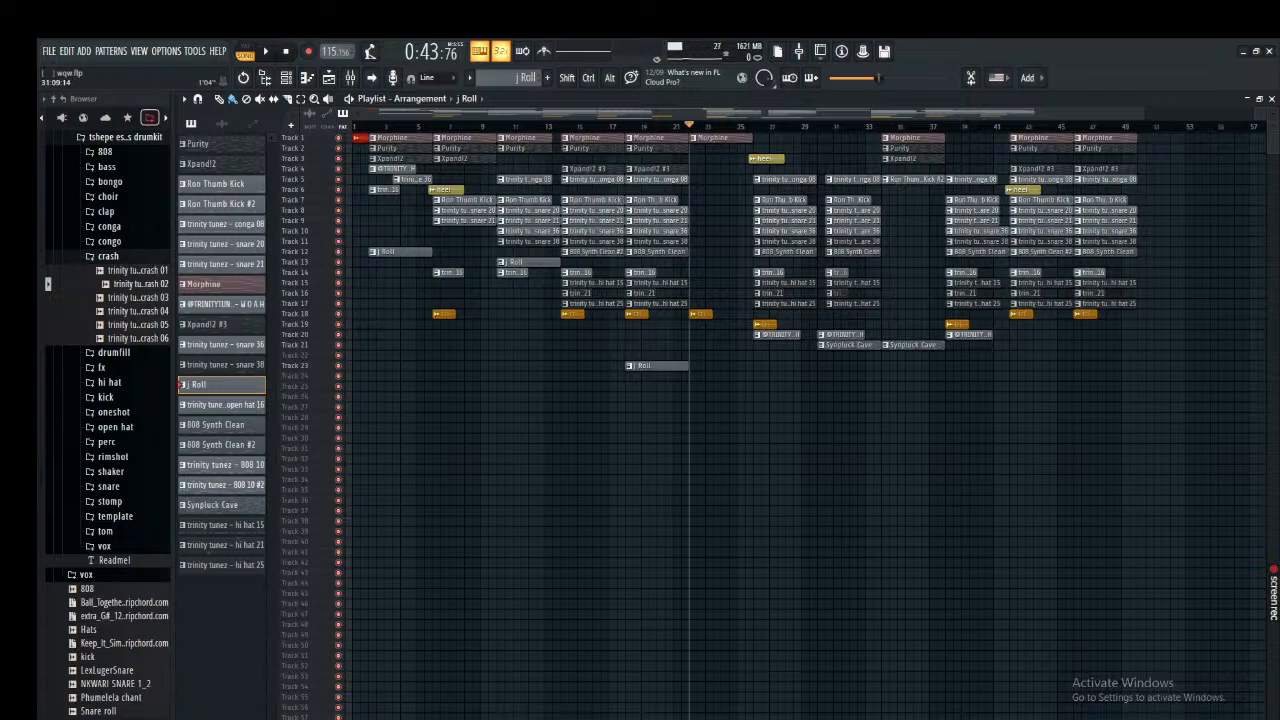
Mark bars 26 to 30 as the loop selection, delete the stray j Roll clip on Track 26, and examine the section's clips.
left_click_drag(818, 127, 754, 127)
scroll(786, 314, "up", 4)
left_click(808, 396)
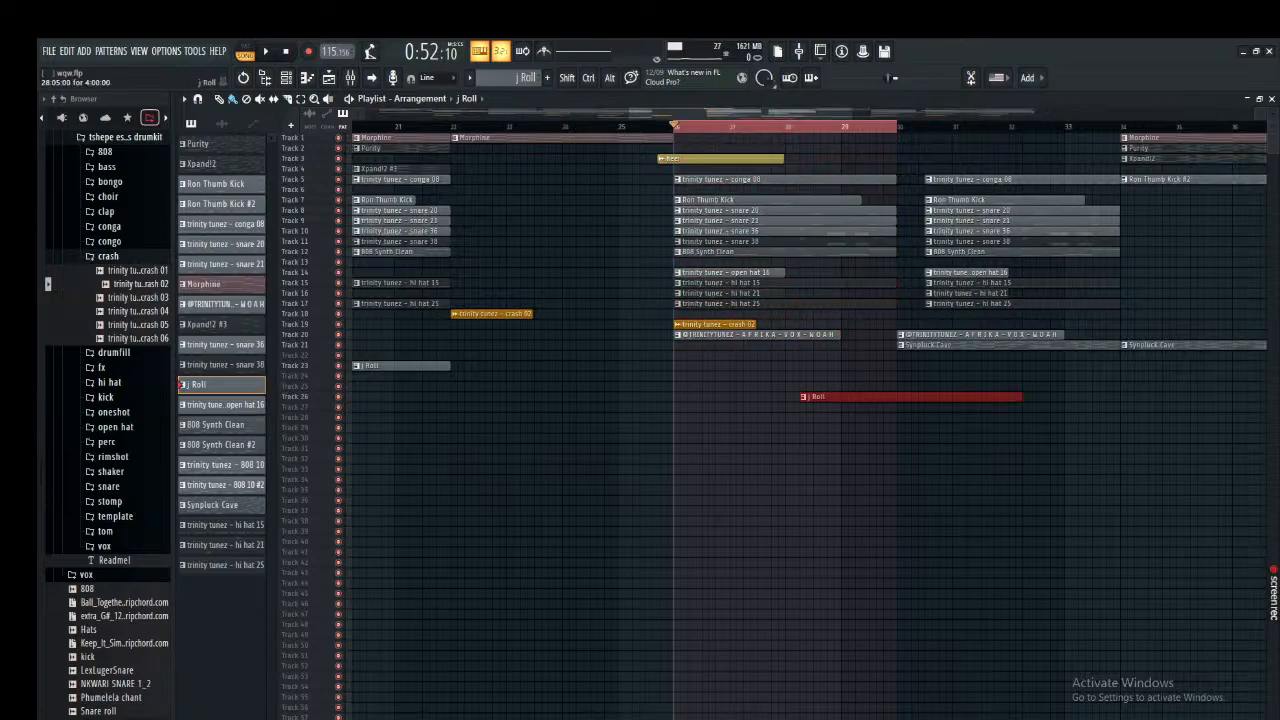
right_click(808, 396)
scroll(800, 420, "up", 6)
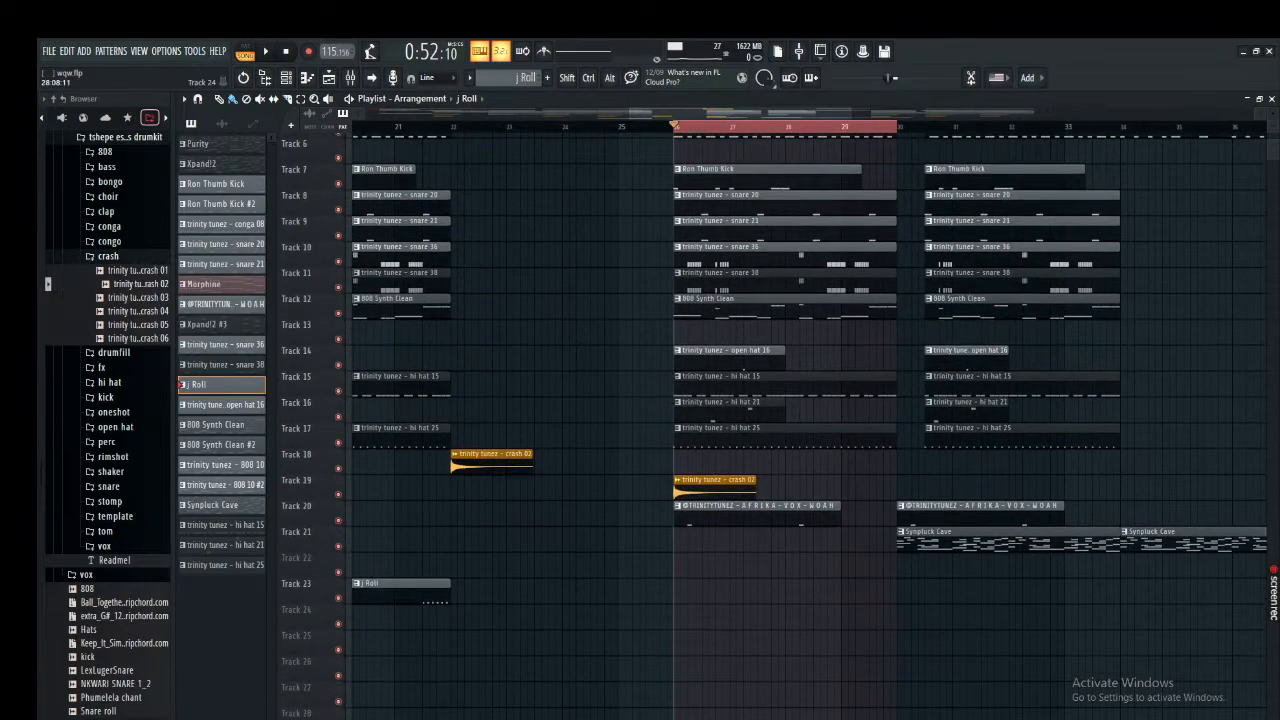
scroll(800, 420, "up", 2)
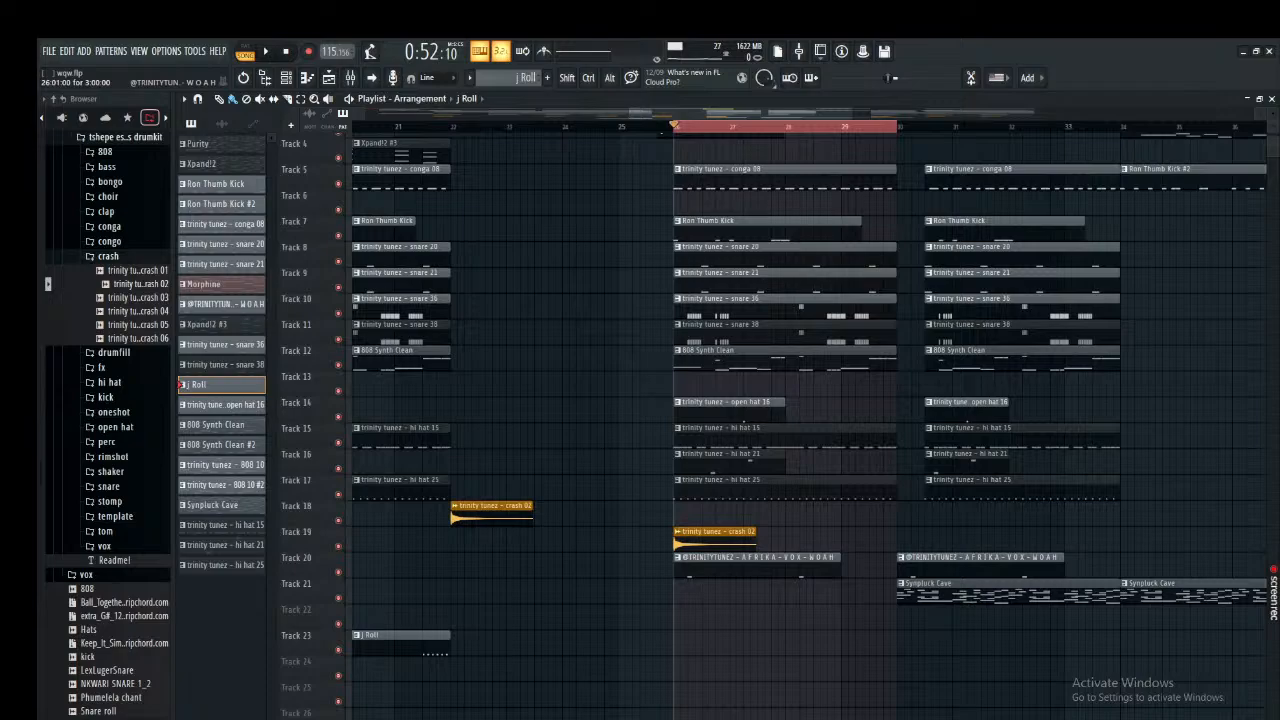
View the notes of the Synpluck Cave pattern from Track 21 in the piano roll and return to the playlist.
scroll(770, 610, "down", 6, "ctrl")
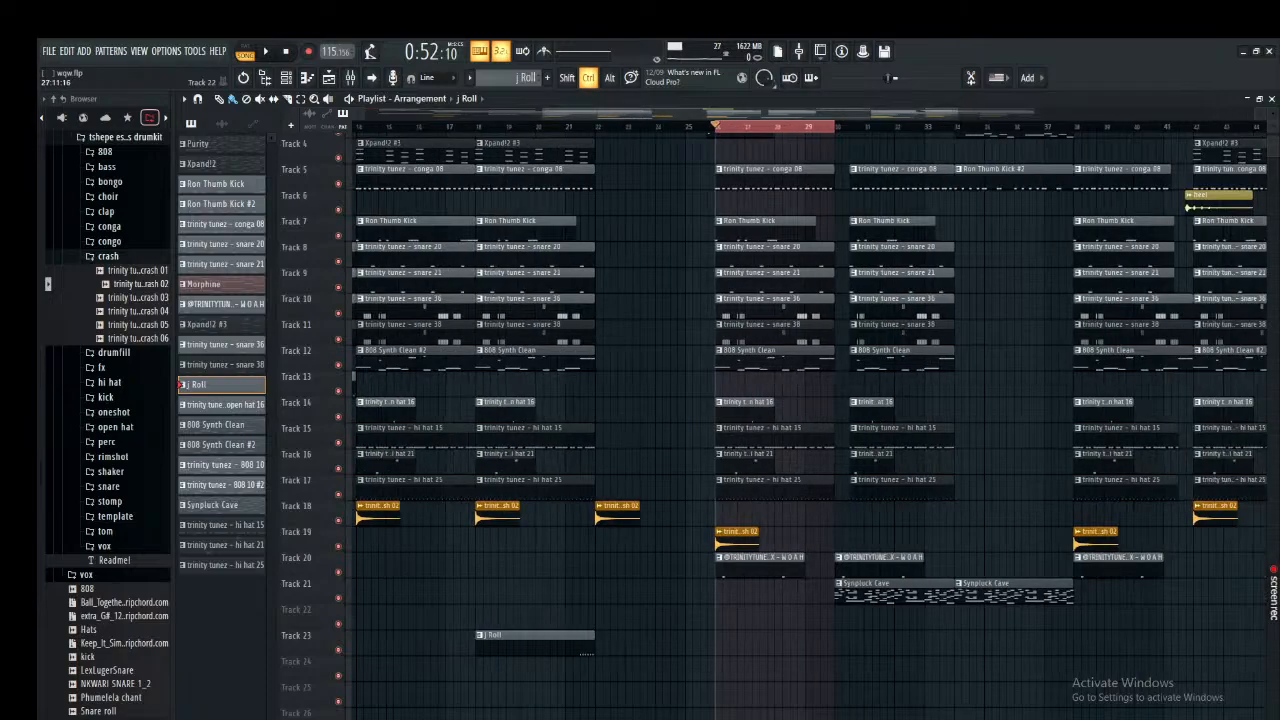
scroll(770, 610, "down", 4, "alt")
scroll(832, 557, "up", 5, "ctrl")
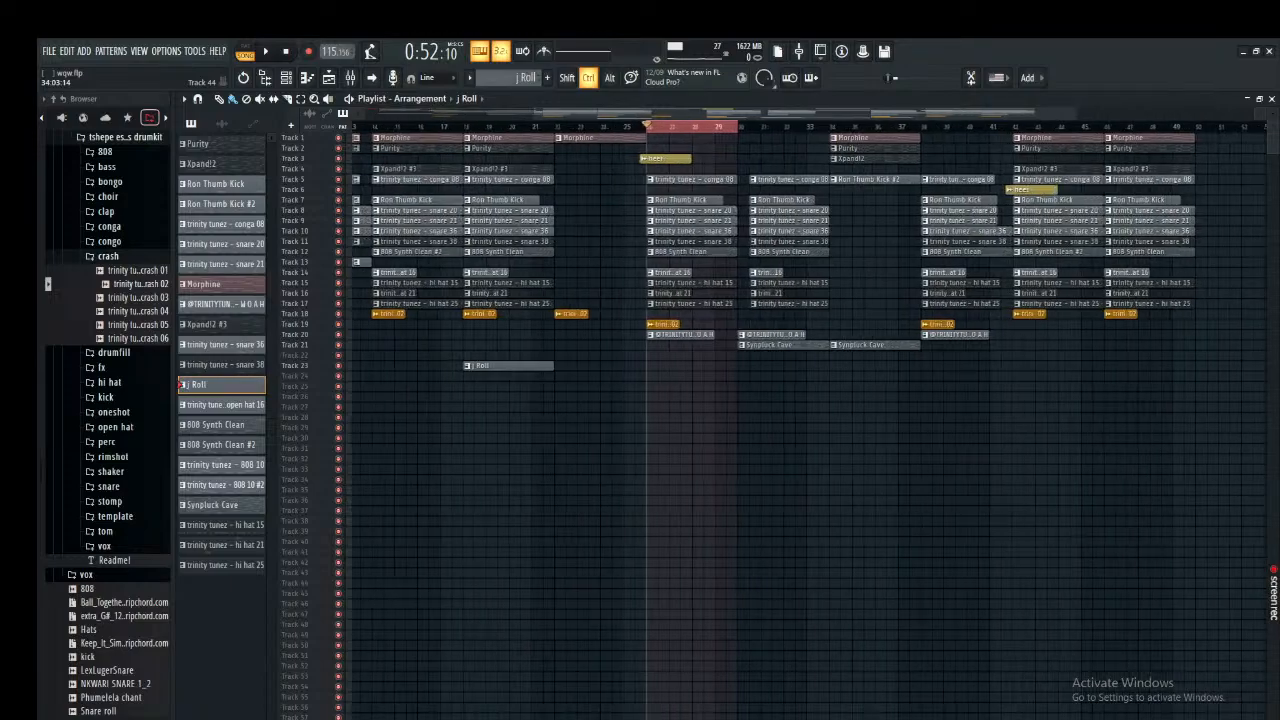
scroll(832, 557, "up", 3, "alt")
scroll(750, 548, "up", 1, "alt")
scroll(750, 548, "up", 10)
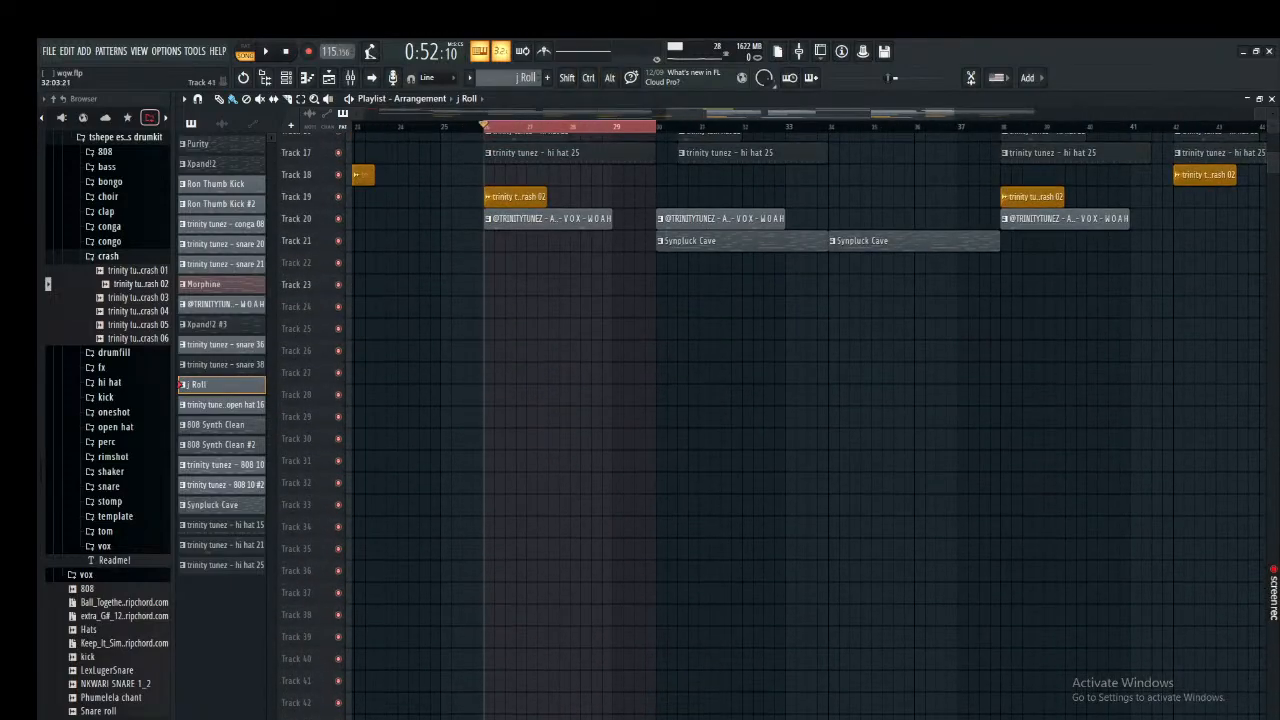
scroll(750, 548, "up", 1)
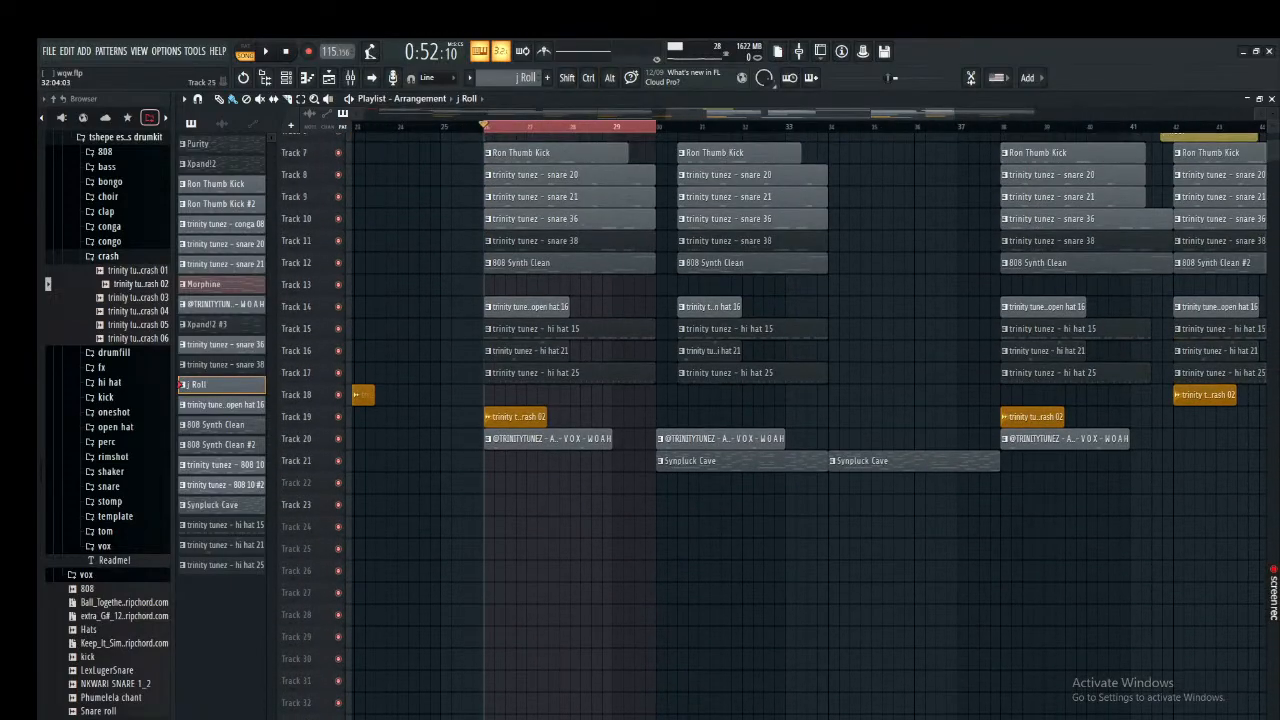
scroll(774, 424, "up", 6)
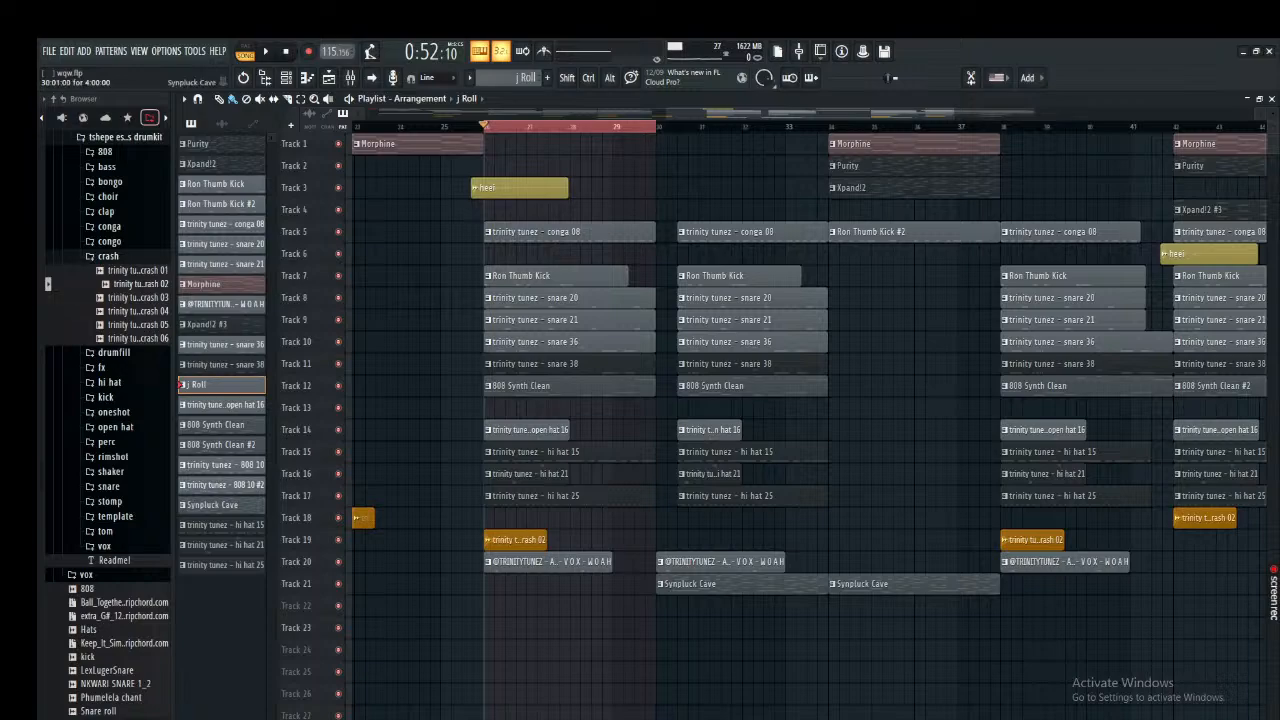
double_click(798, 580)
key("ctrl+b")
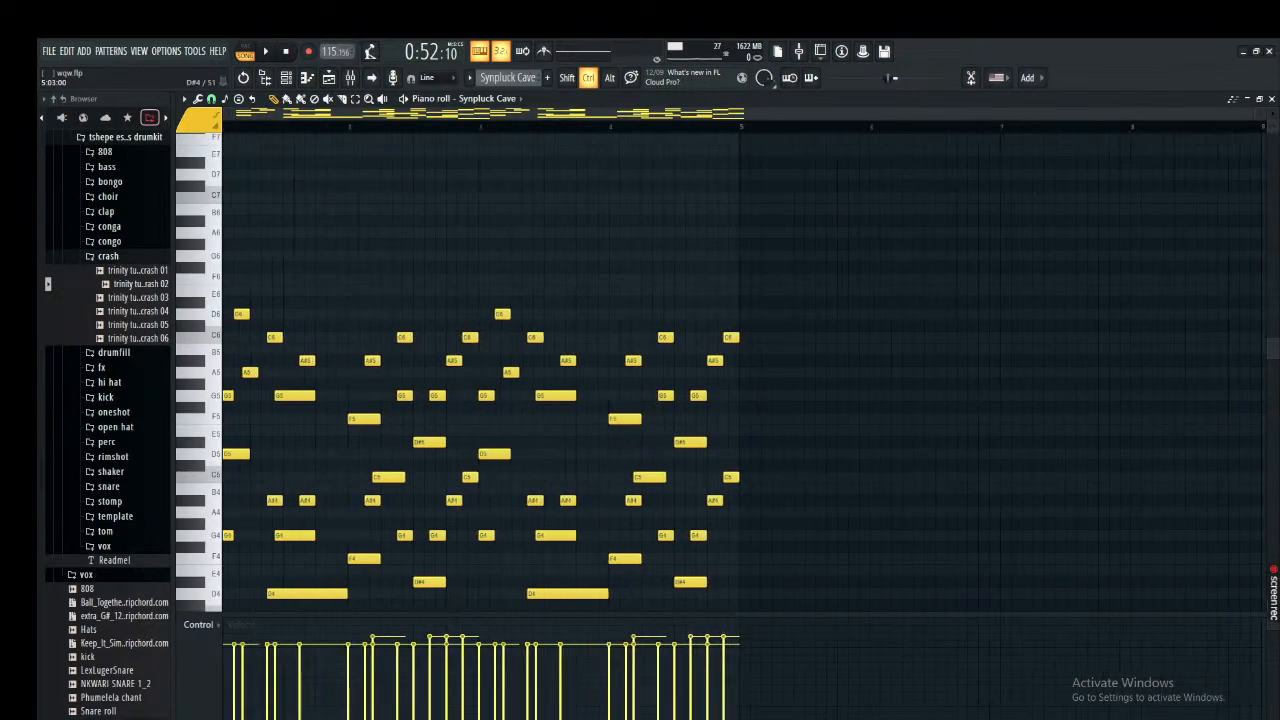
key("alt+z")
key("alt+z")
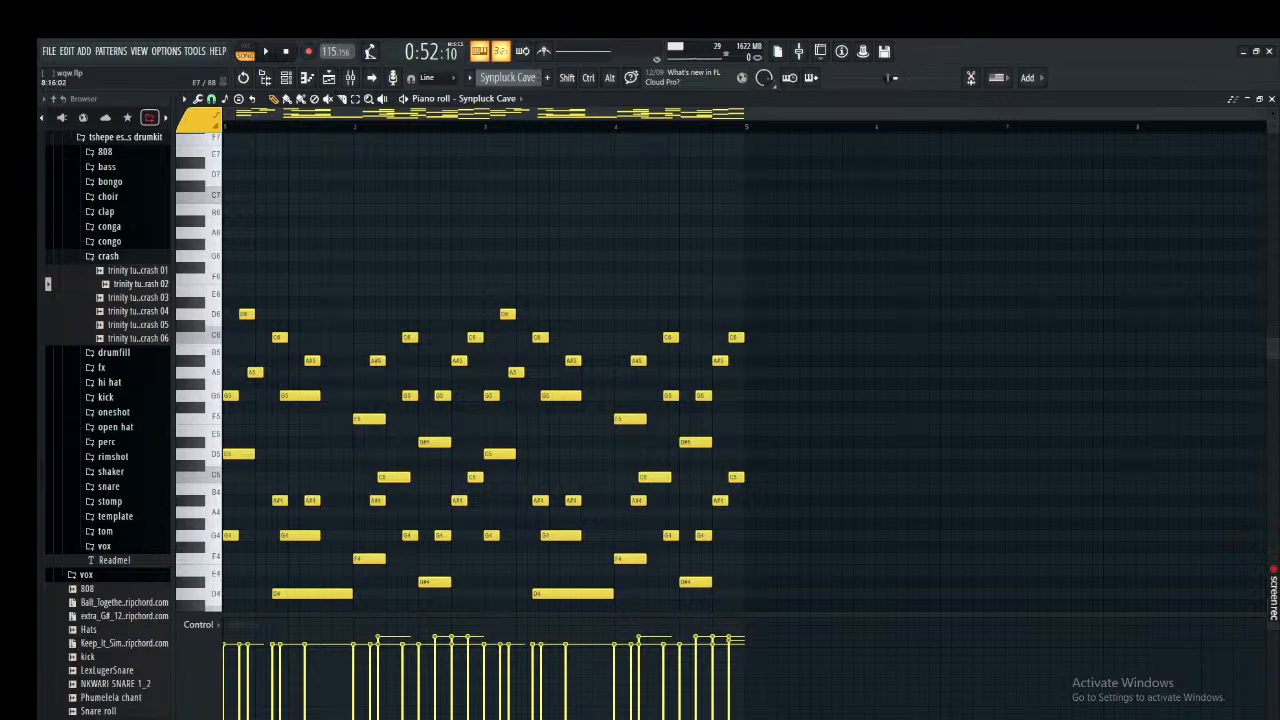
key("F5")
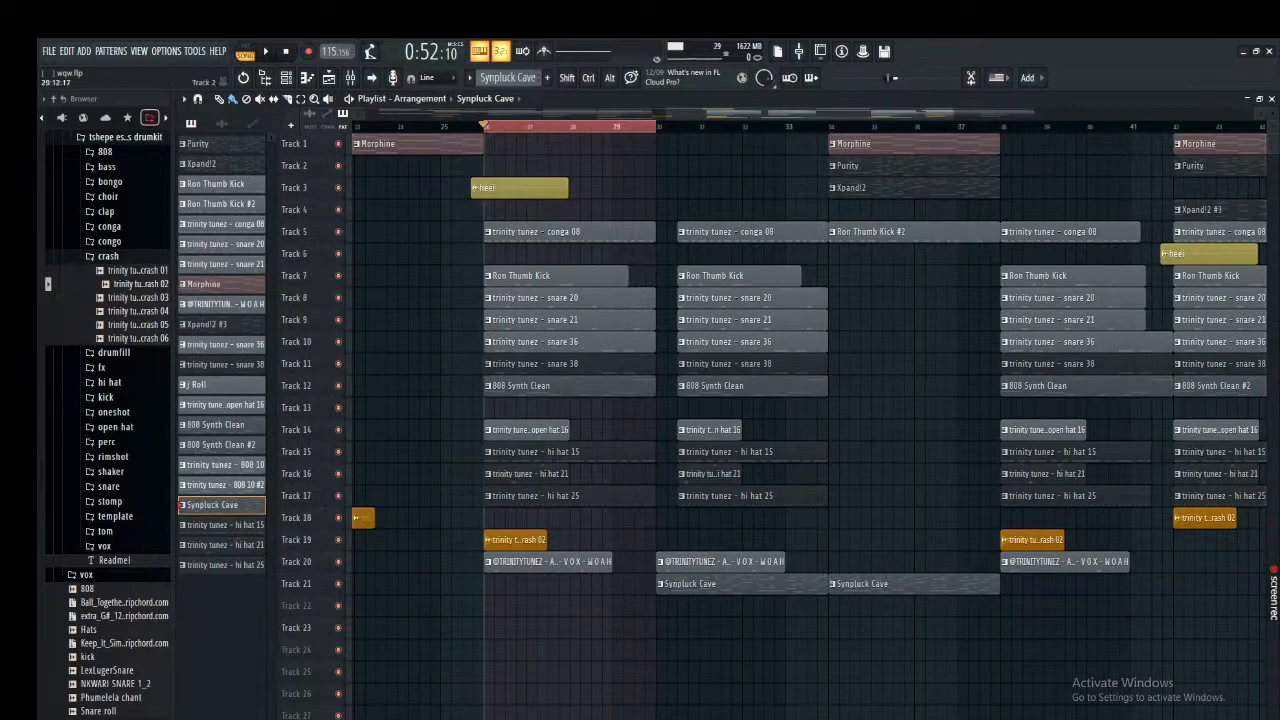
Clear the loop selection, play the arrangement from bar 26 into the following sections, and stop playback.
left_click(900, 167)
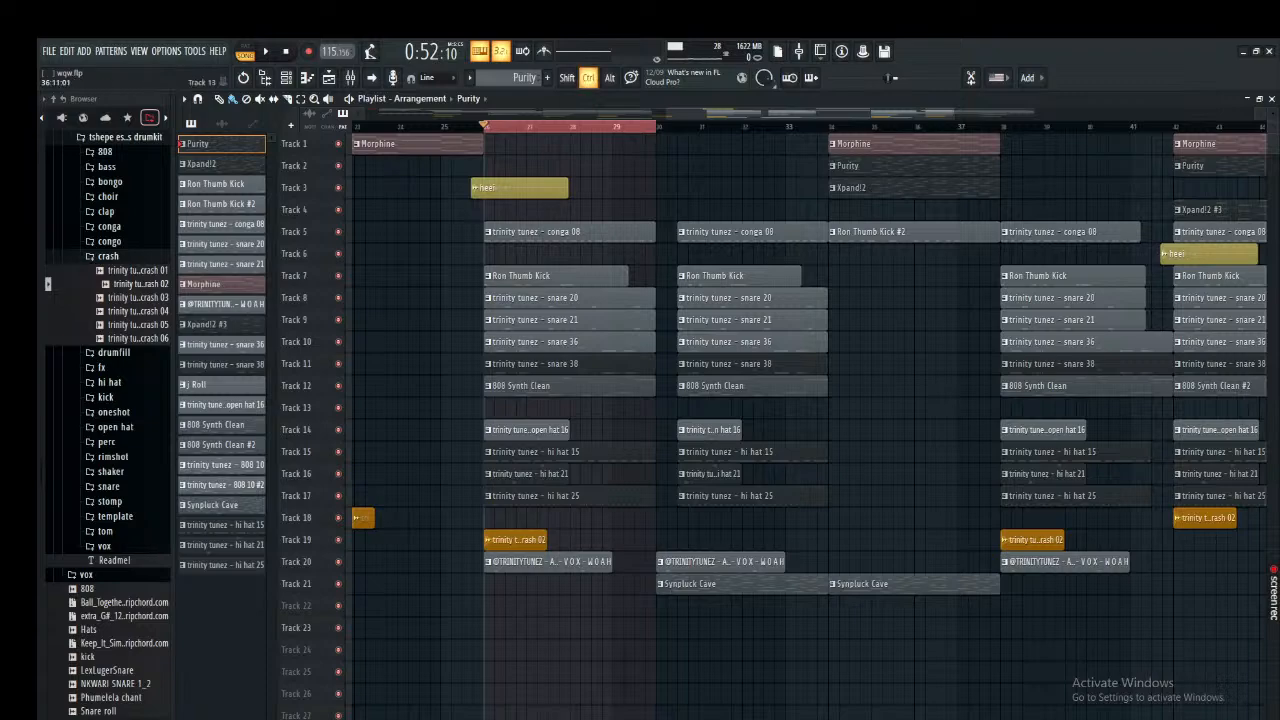
scroll(936, 342, "down", 2, "ctrl")
key("ctrl+d")
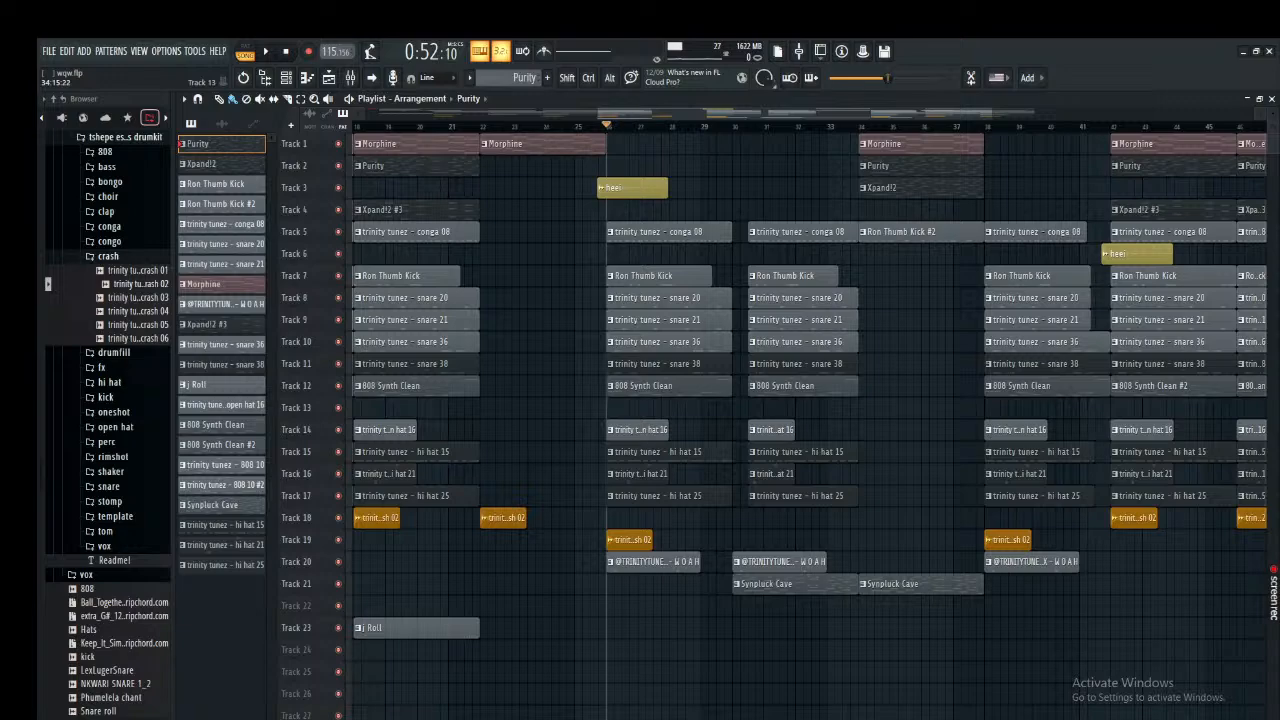
key("space")
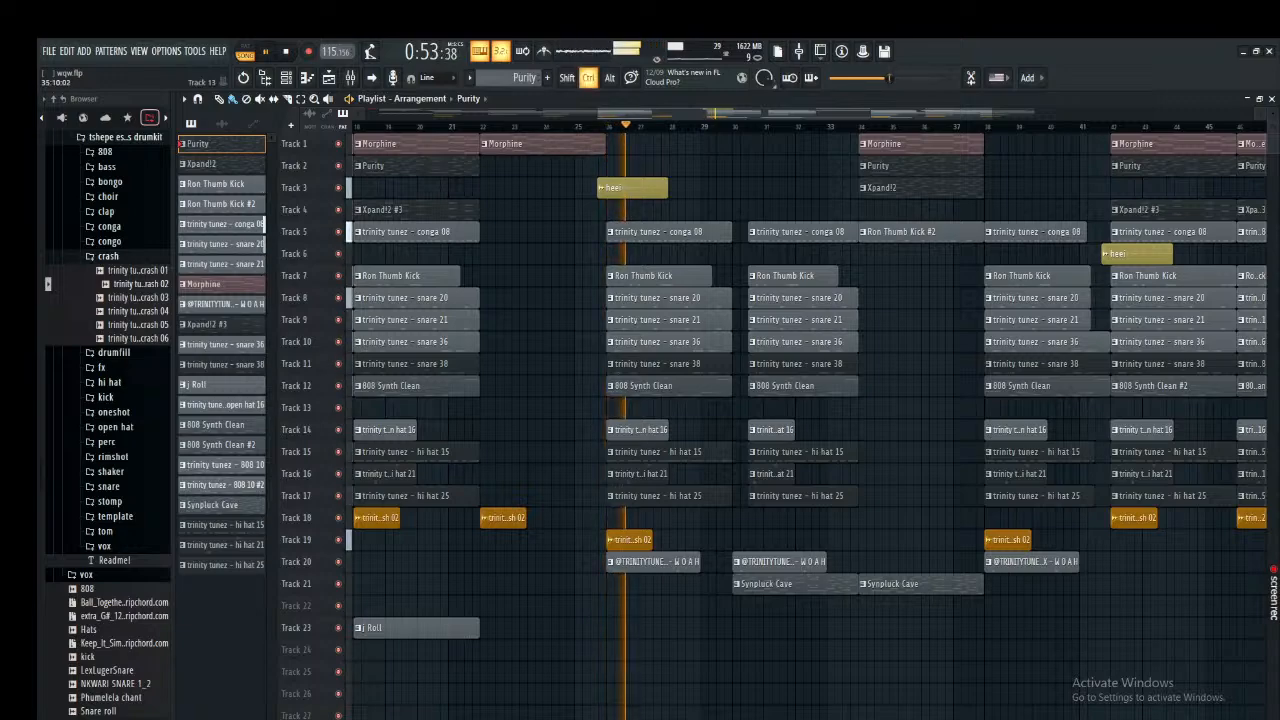
scroll(907, 386, "down", 2)
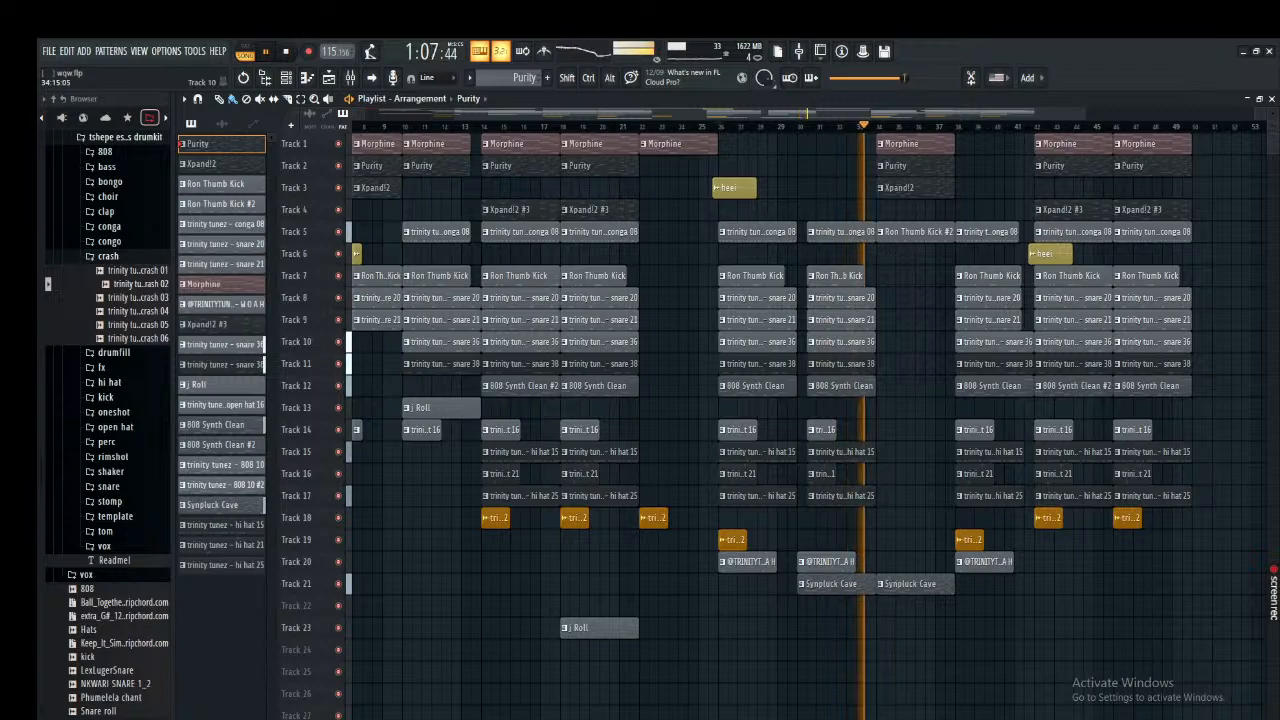
key("space")
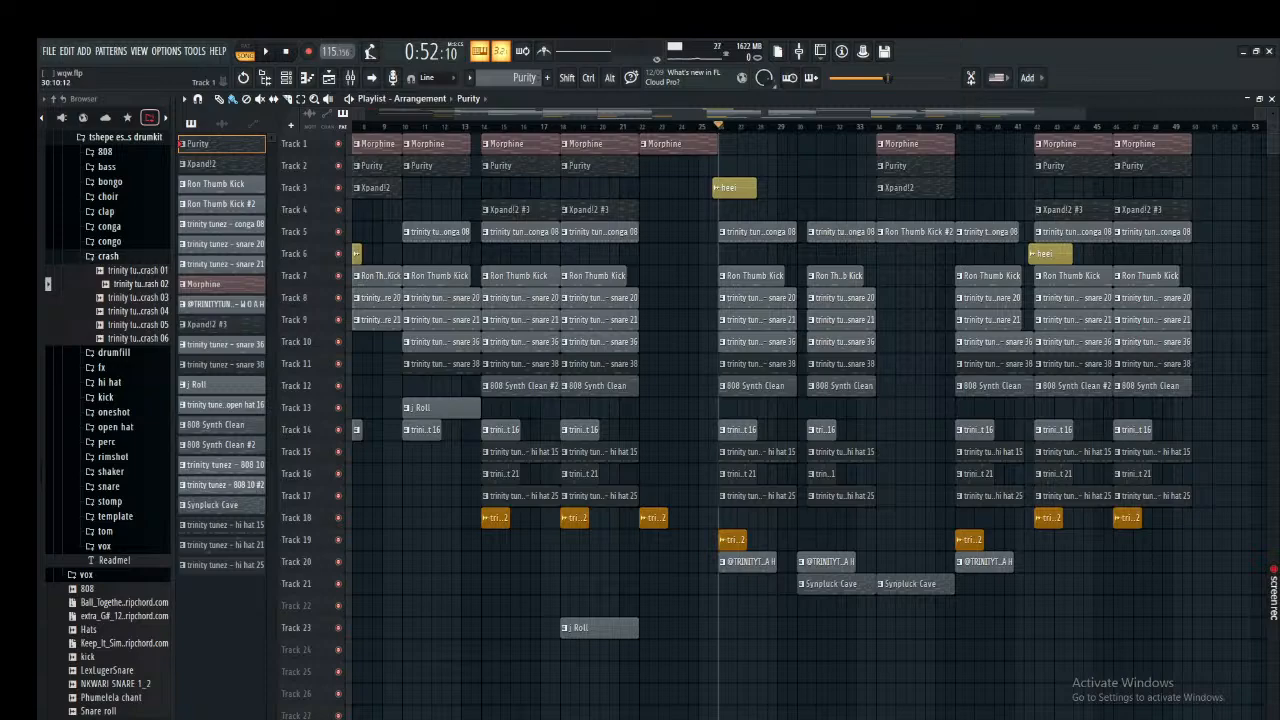
Examine how the melody and drum clips are laid out across the sections from bar 26 onward.
scroll(766, 386, "down", 3)
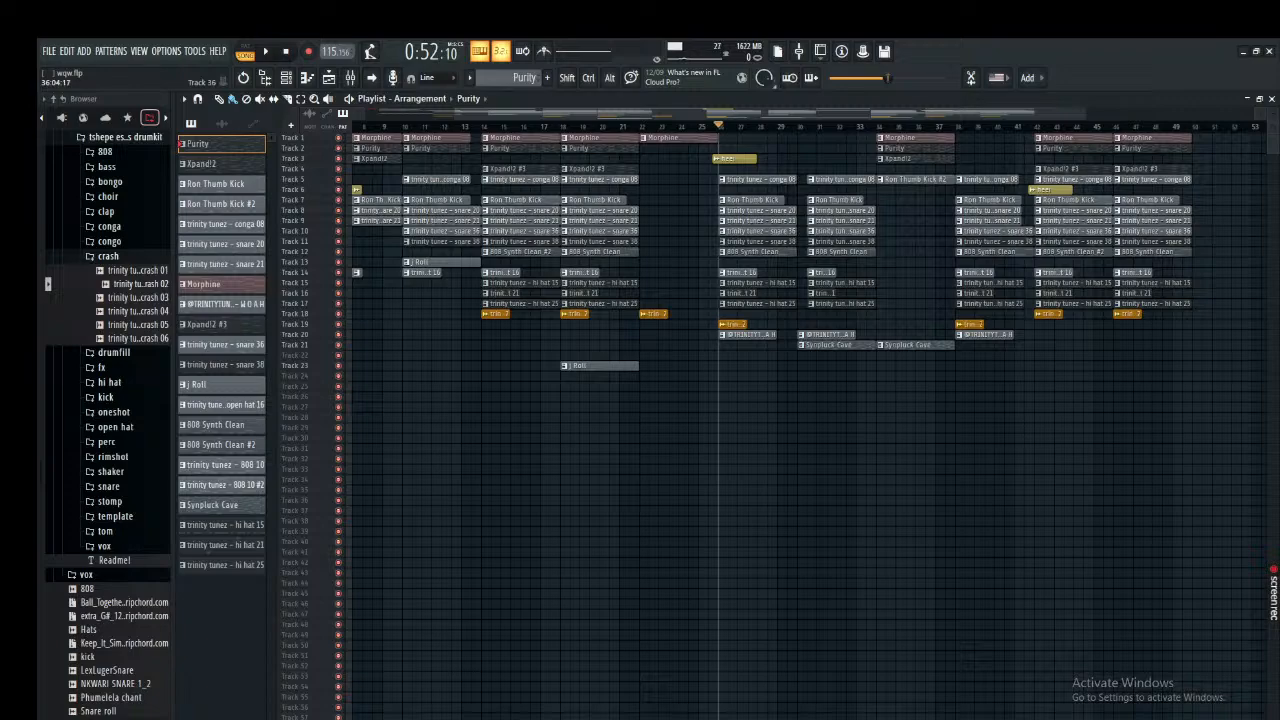
scroll(922, 490, "up", 3)
scroll(928, 497, "up", 1)
scroll(806, 420, "up", 5)
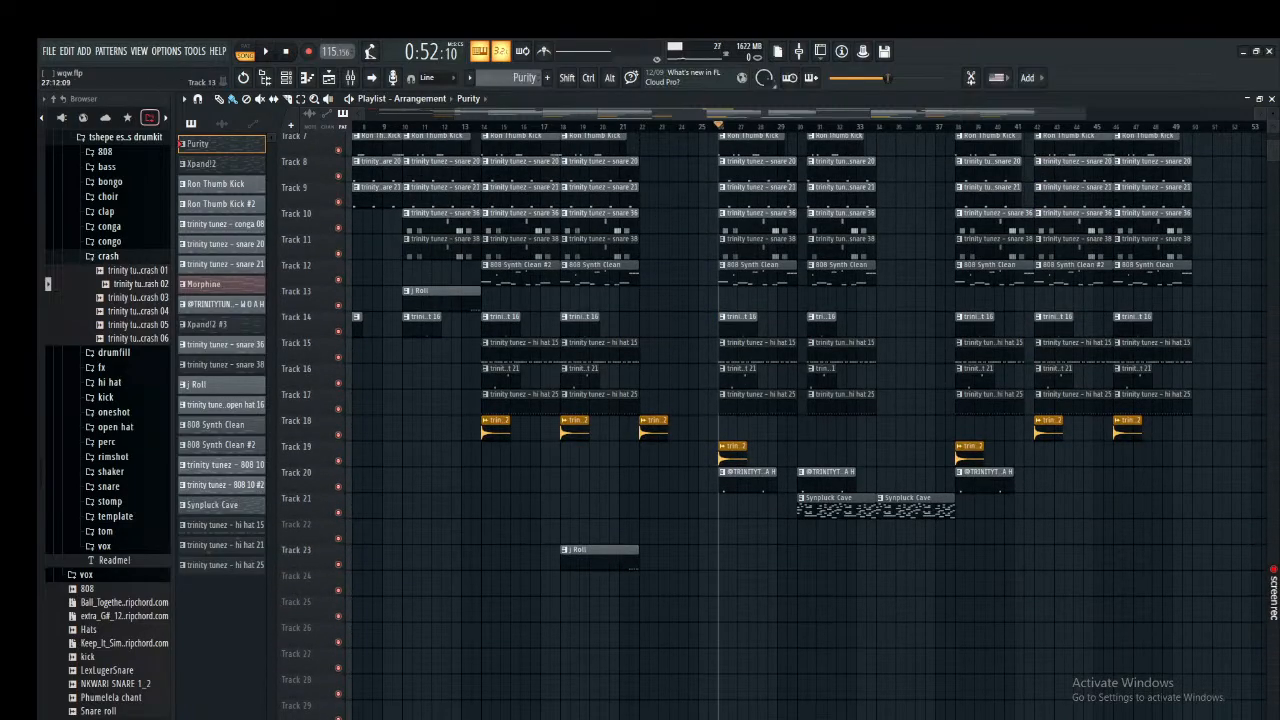
scroll(806, 400, "up", 3)
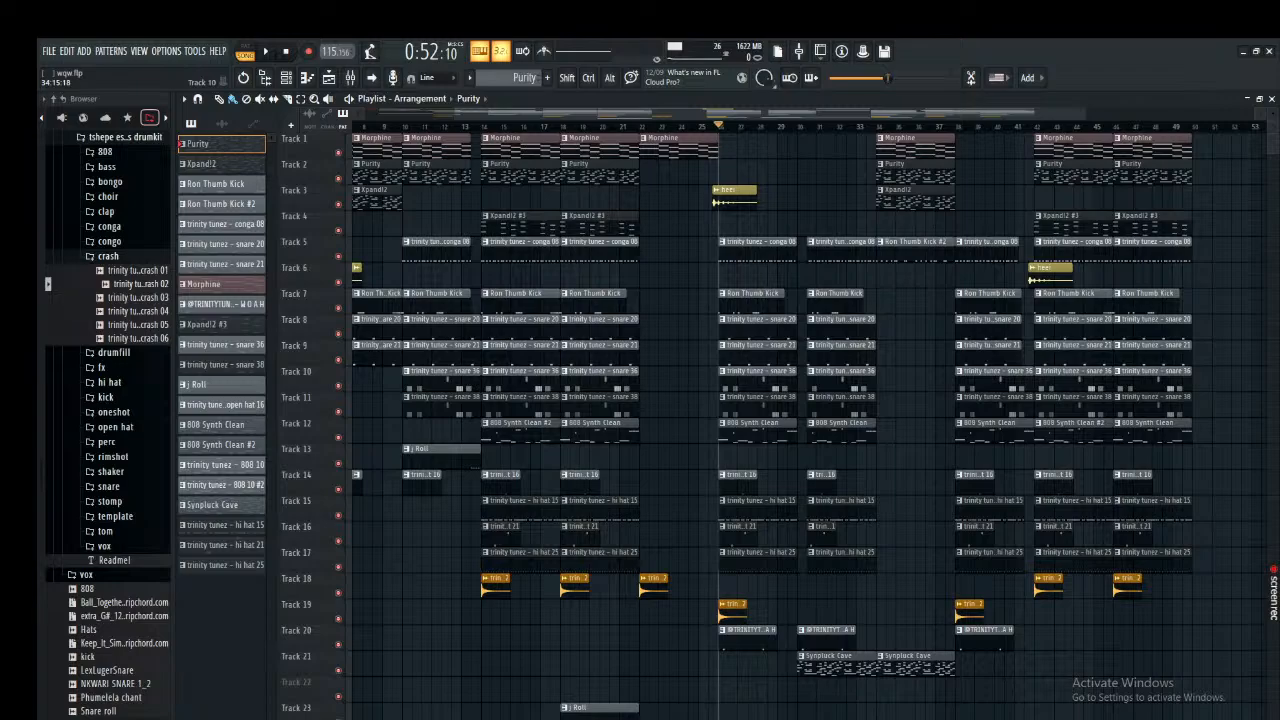
scroll(800, 420, "down", 4, "alt")
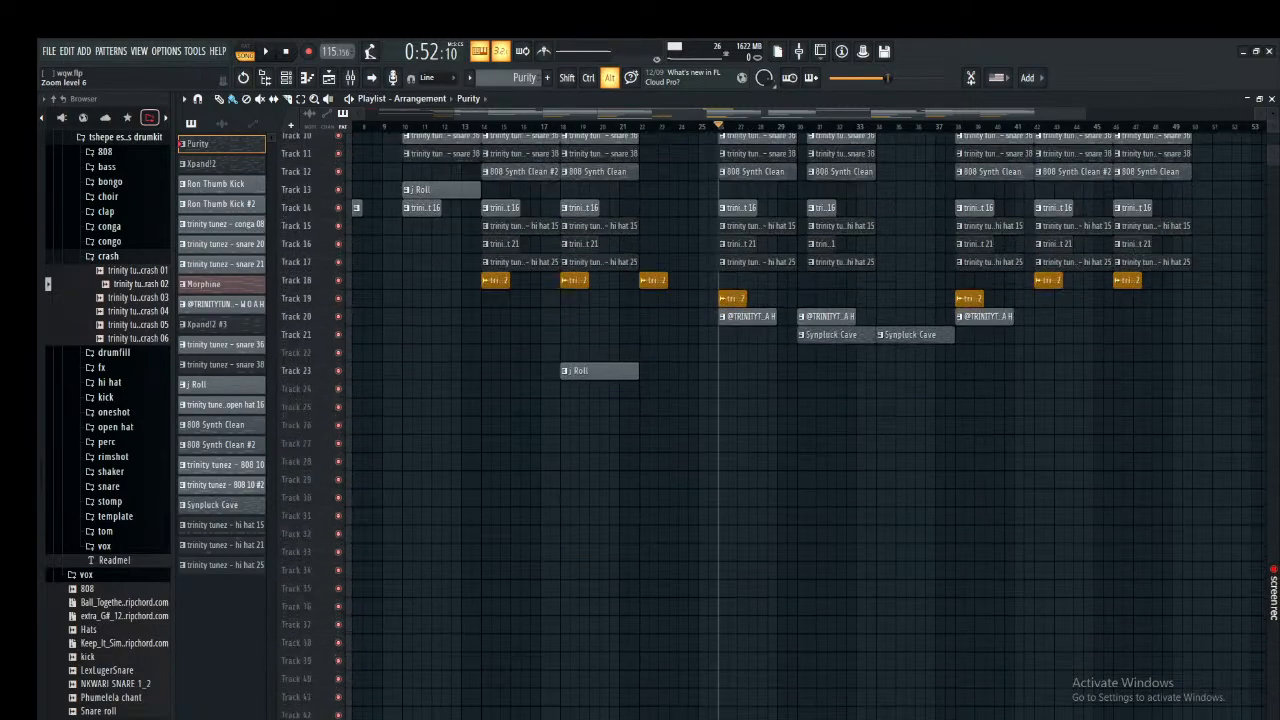
scroll(800, 420, "up", 5)
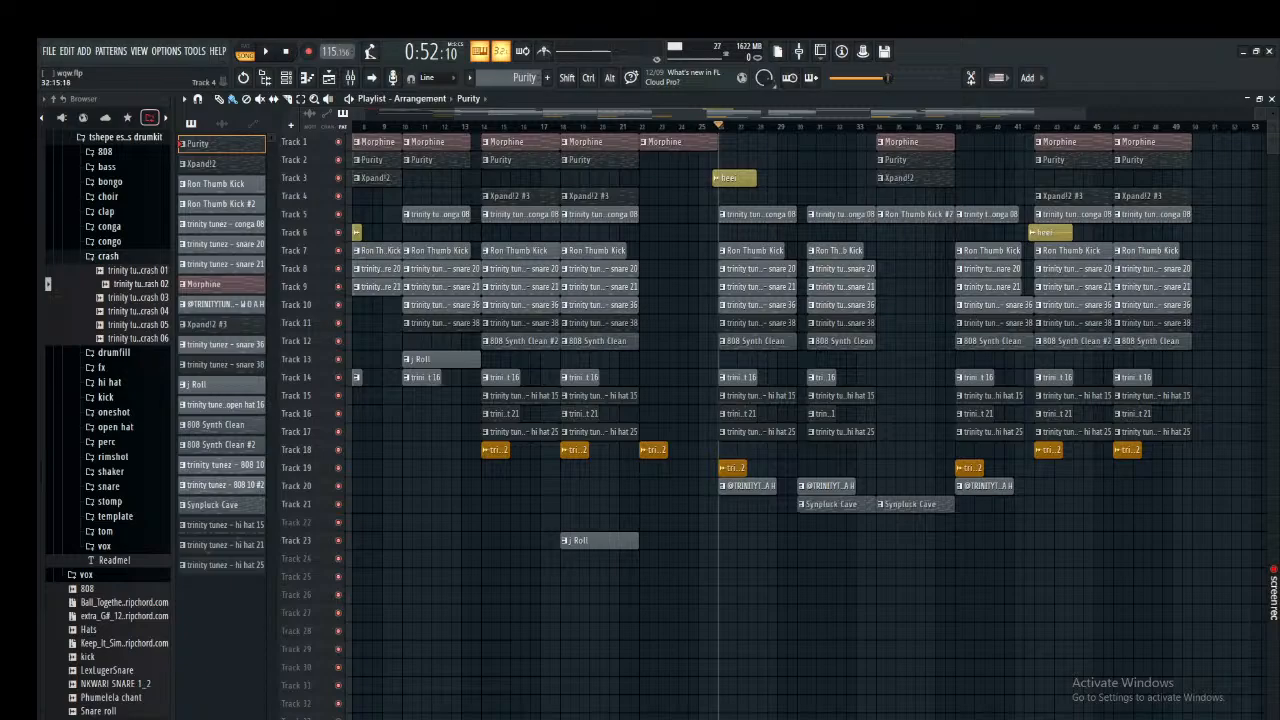
Mark bars 34 to 38 as the loop selection and delete the stray Purity clip on Track 24.
left_click(866, 127)
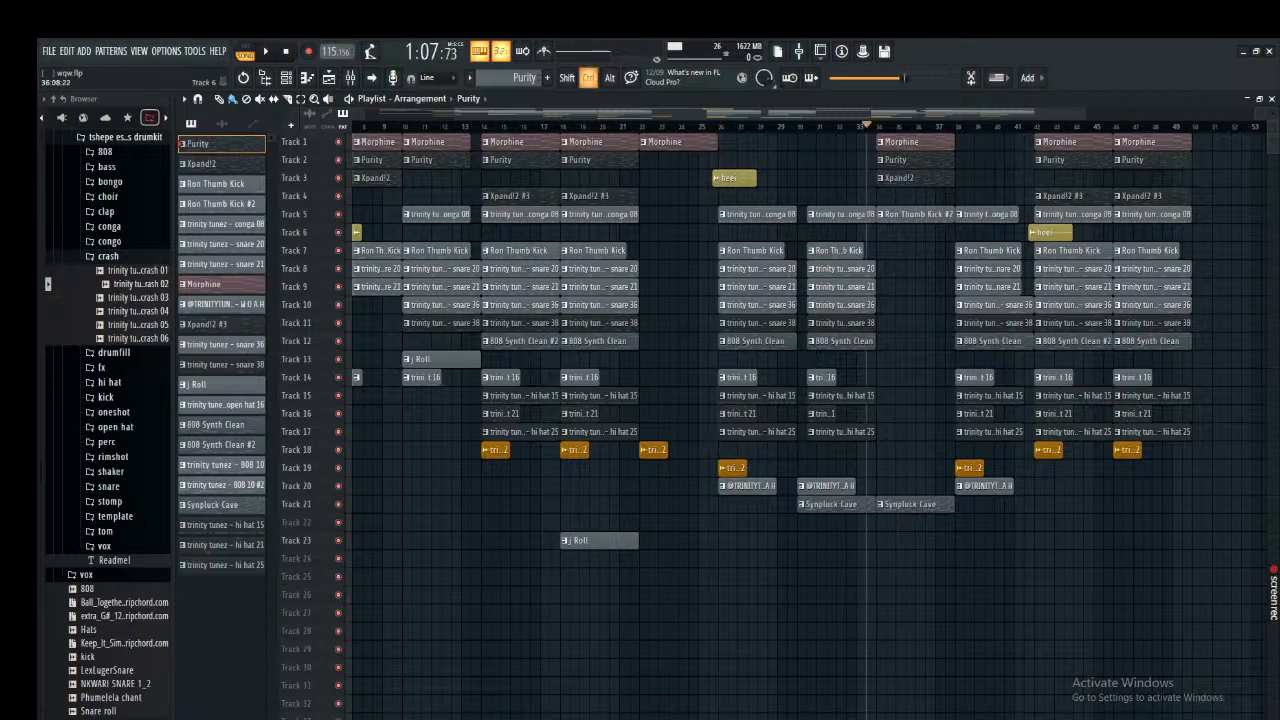
scroll(935, 268, "up", 4)
scroll(935, 268, "down", 2)
scroll(935, 268, "down", 1)
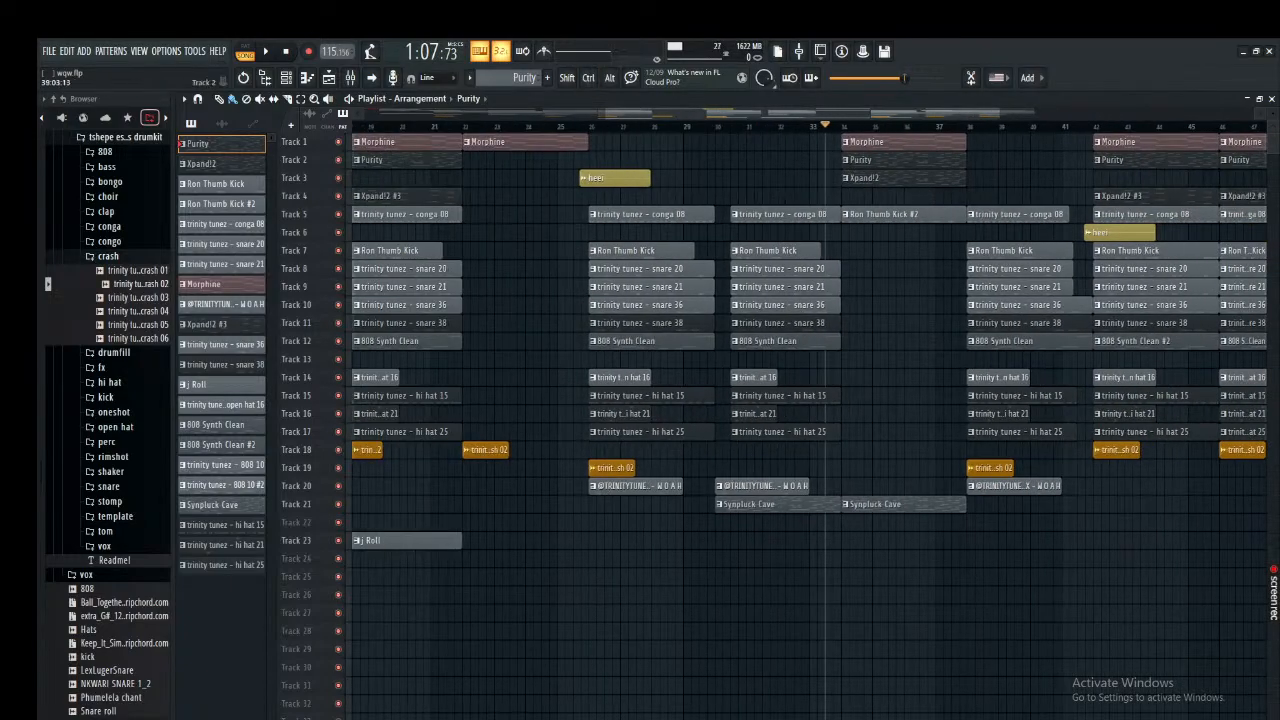
left_click_drag(965, 127, 841, 127)
left_click(1066, 558)
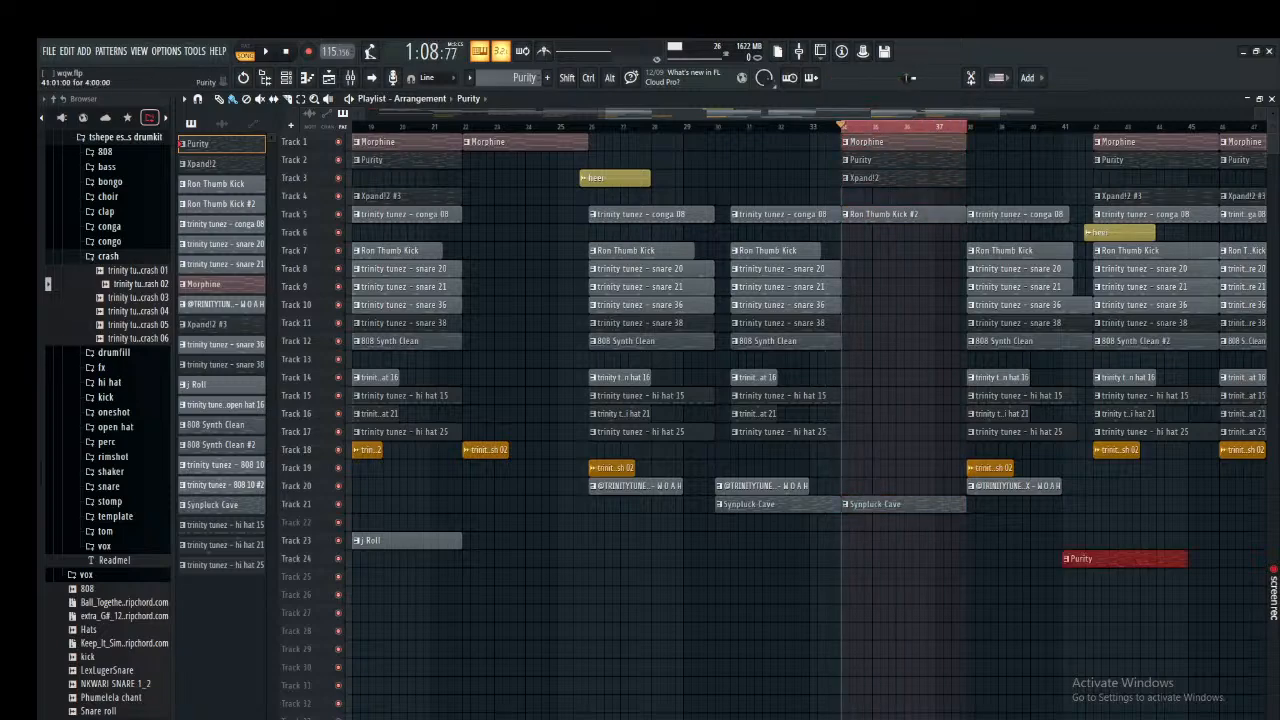
right_click(1066, 558)
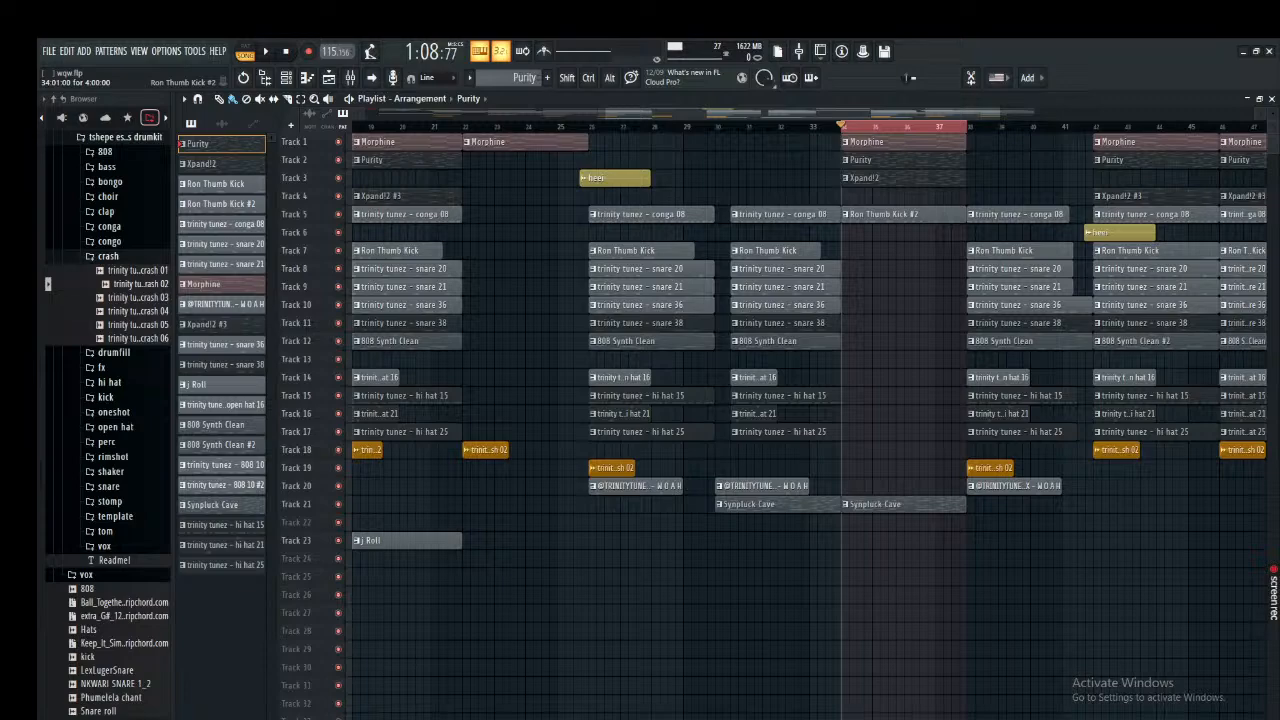
Select the Ron Thumb Kick #2 pattern on Track 5 and open its notes in the piano roll from the channel rack.
left_click(912, 215)
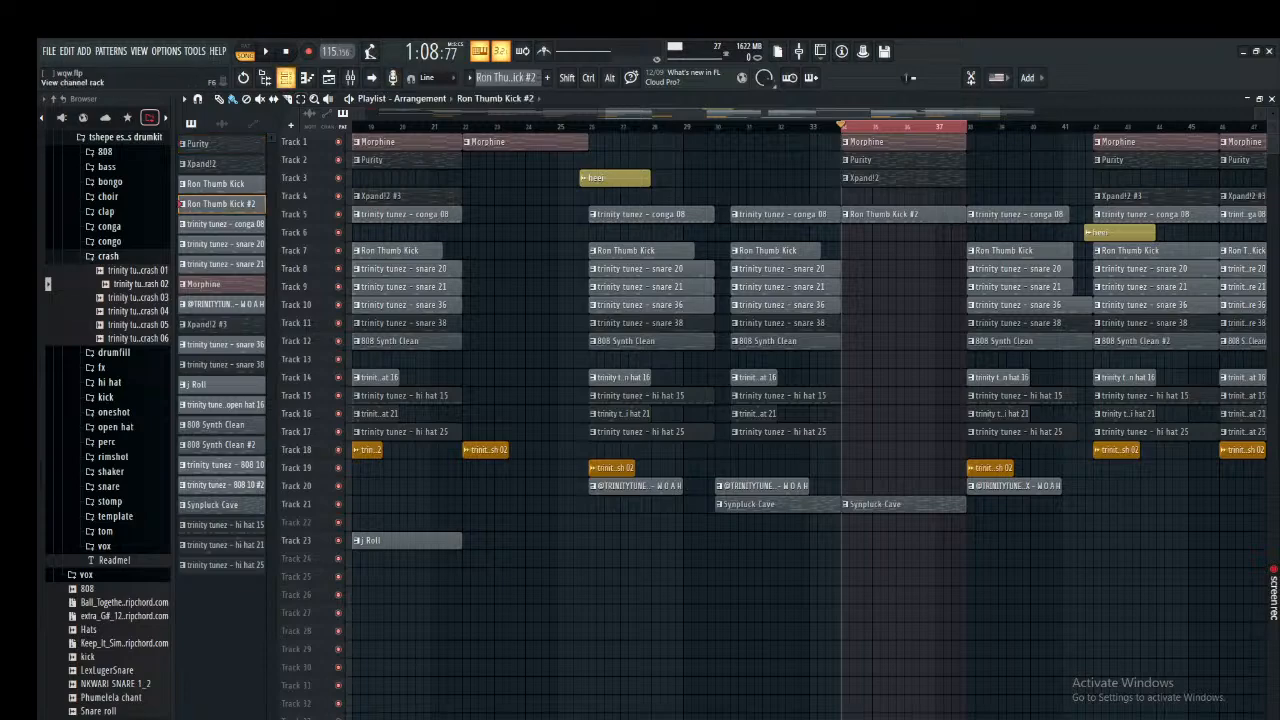
left_click(286, 77)
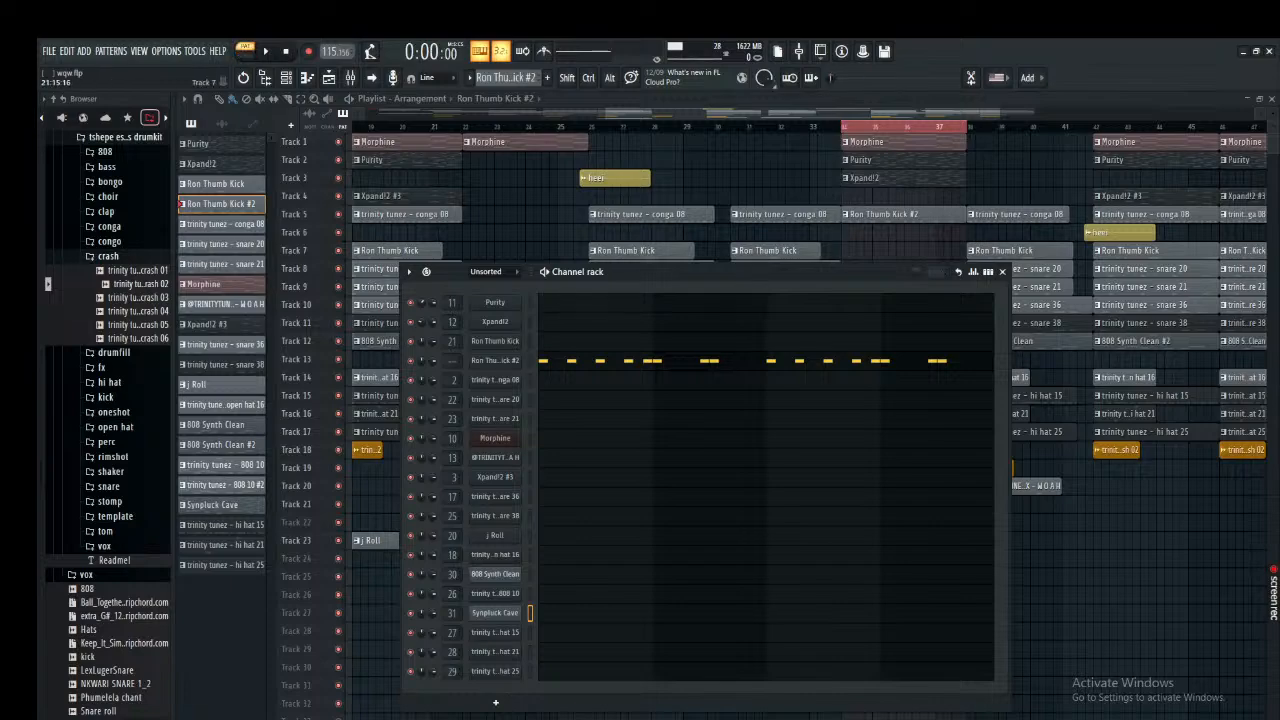
left_click(770, 362)
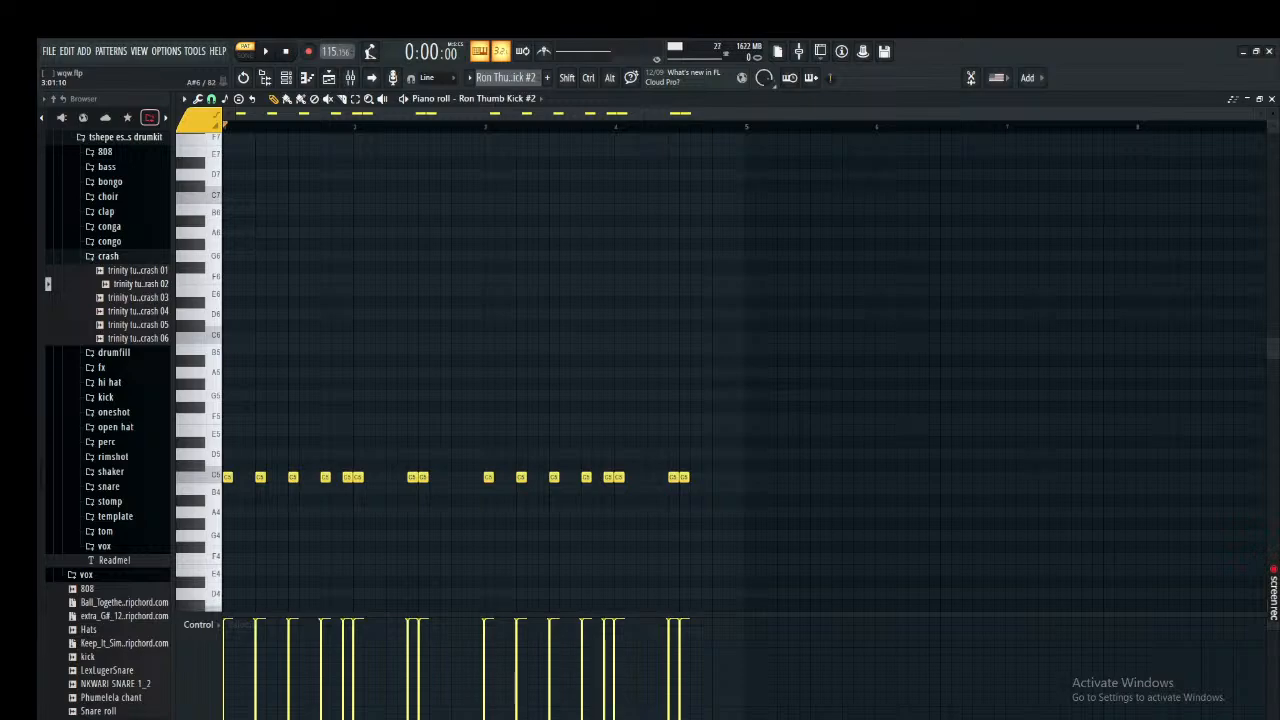
Play the Ron Thumb Kick #2 notes in the piano roll, stop playback, and close the piano roll and channel rack.
key("space")
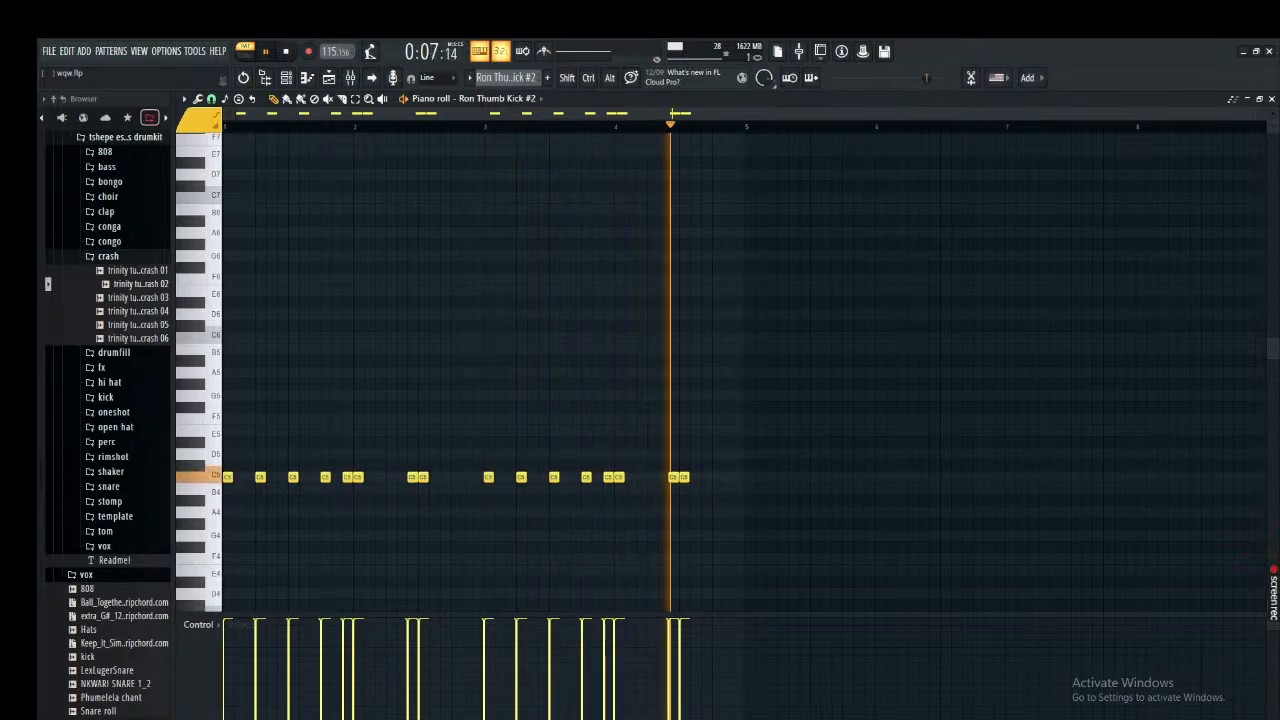
key("space")
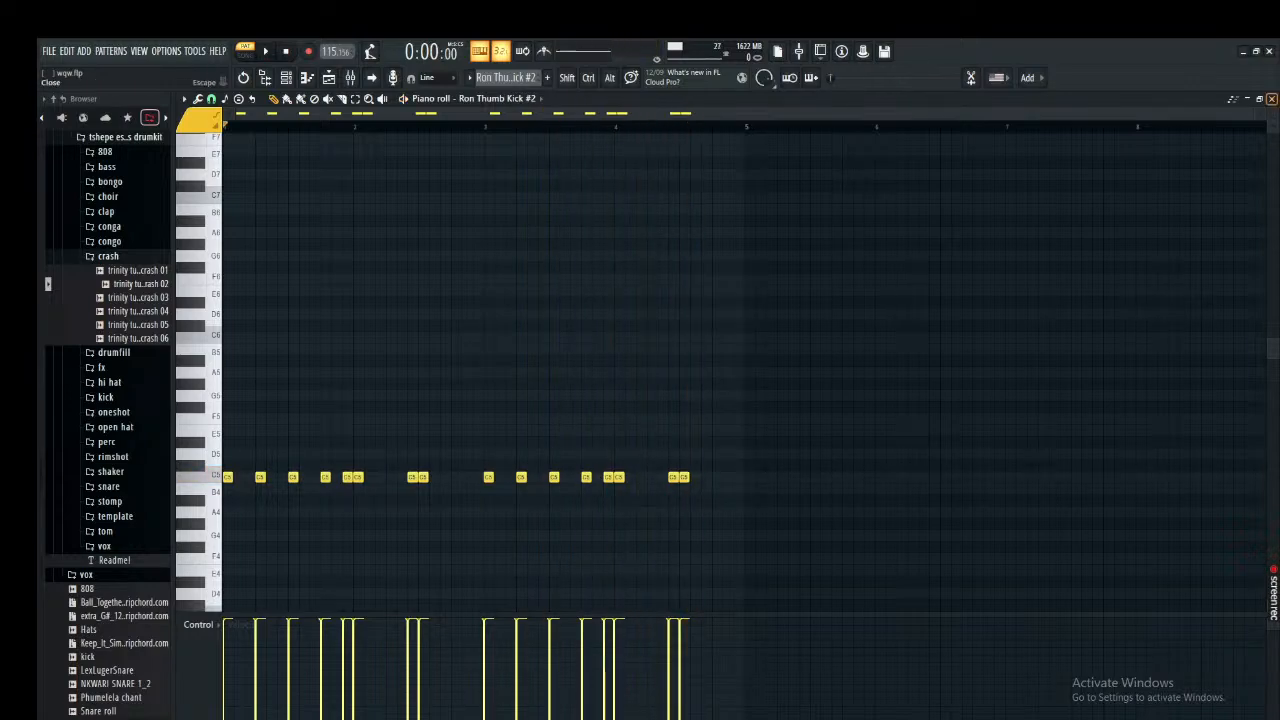
left_click(1271, 98)
left_click(1002, 271)
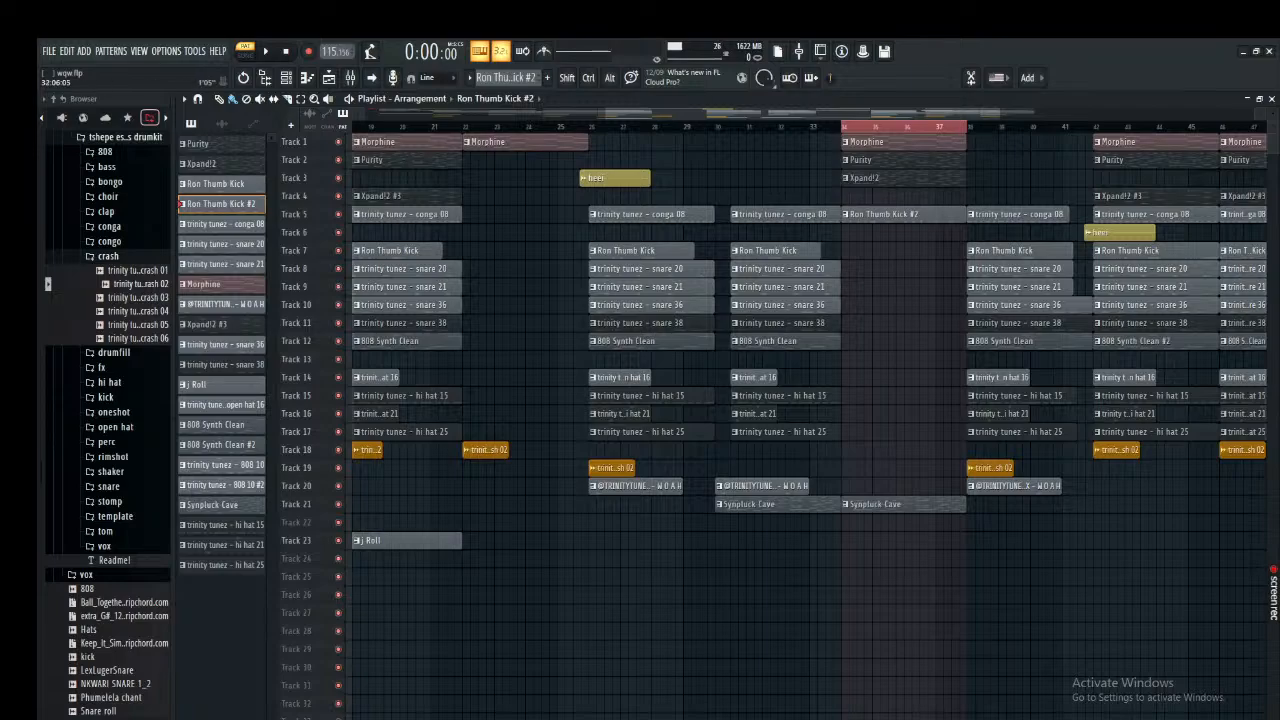
Move the song playhead to the middle of bar 33 and clear the loop selection over bars 34 to 38.
scroll(784, 127, "down", 3)
scroll(785, 127, "down", 1)
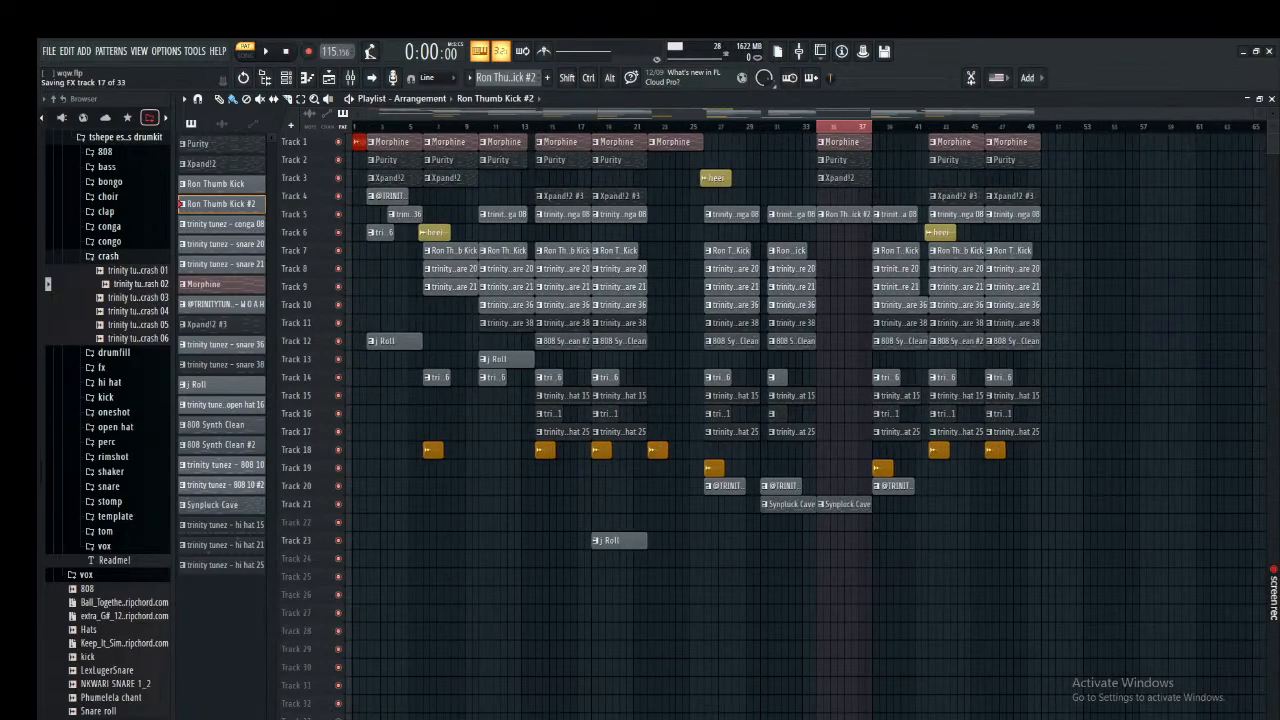
left_click(809, 127)
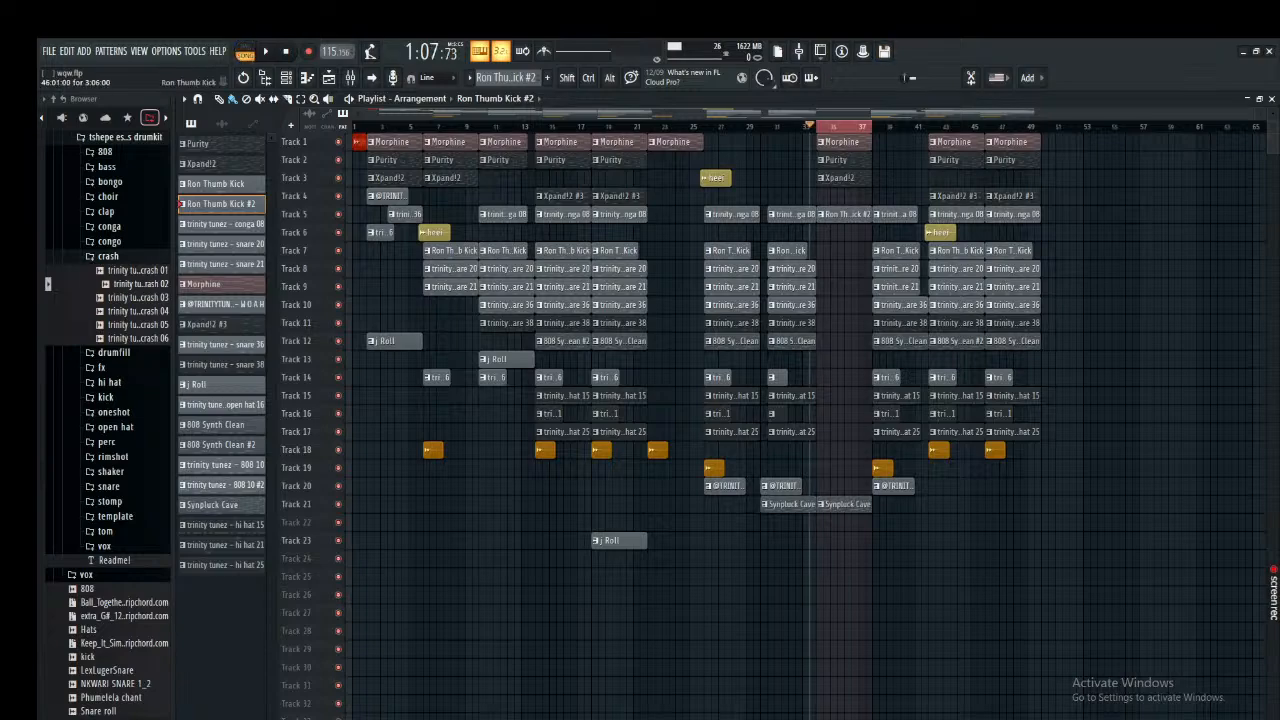
scroll(1100, 286, "up", 3)
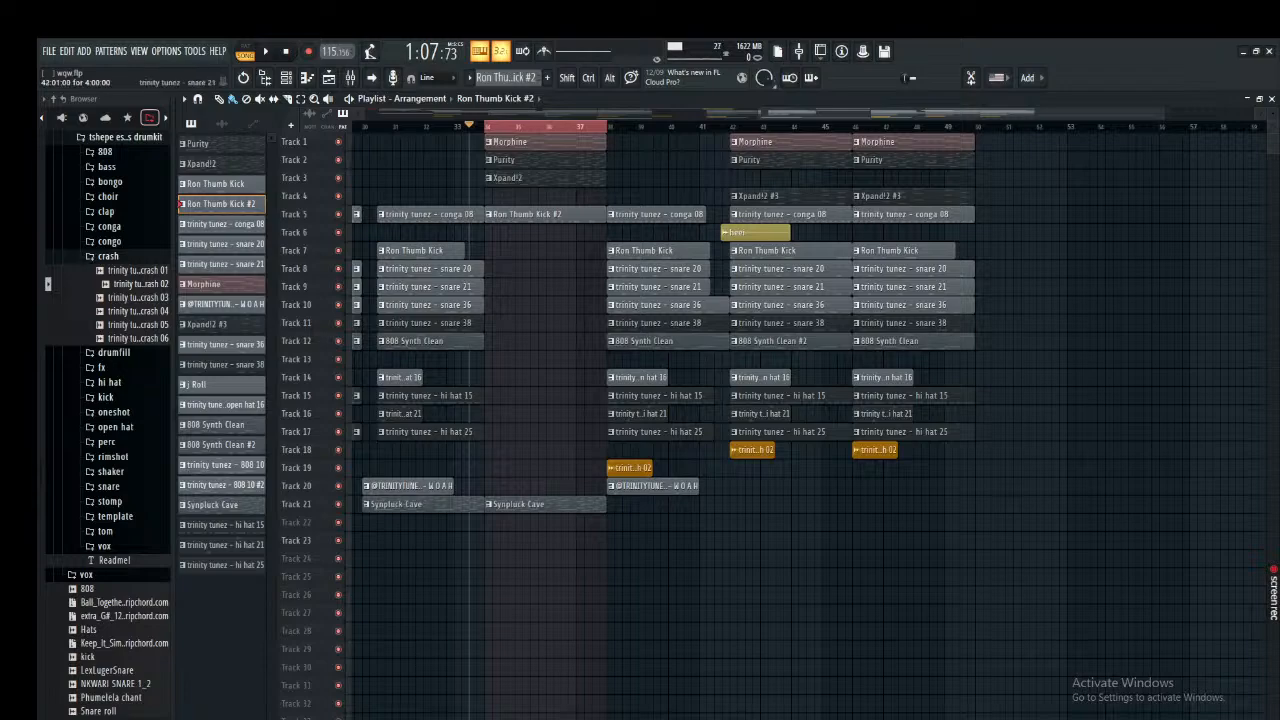
key("ctrl")
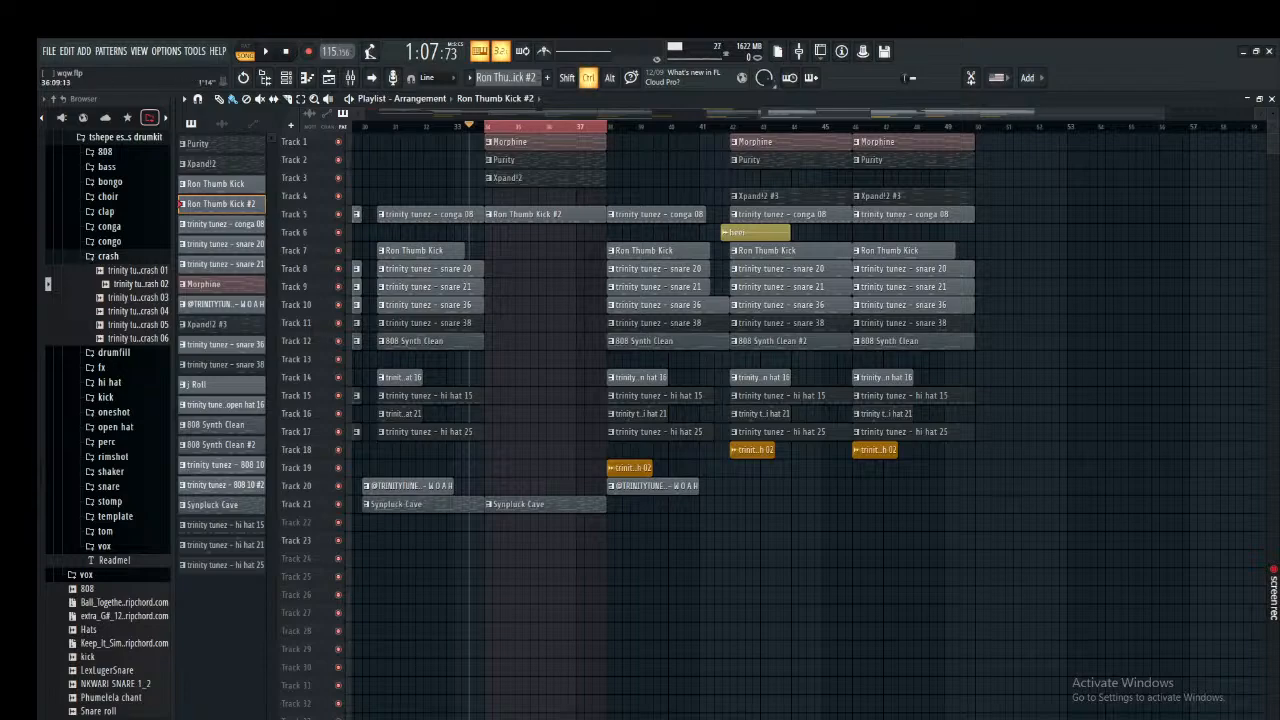
left_click(562, 127, "ctrl")
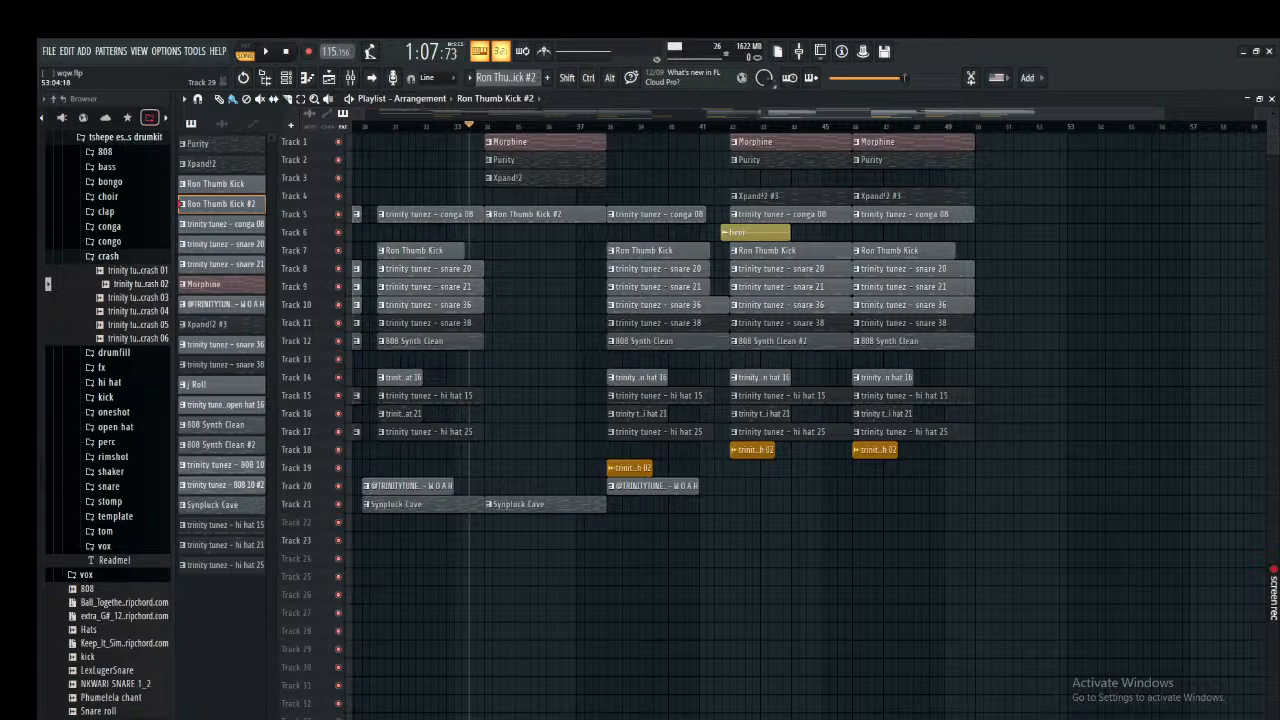
left_click(1022, 504)
right_click(1034, 504)
Play the arrangement from bar 33 through the Ron Thumb Kick #2 section and the drum section at bar 38, and stop playback.
key("space")
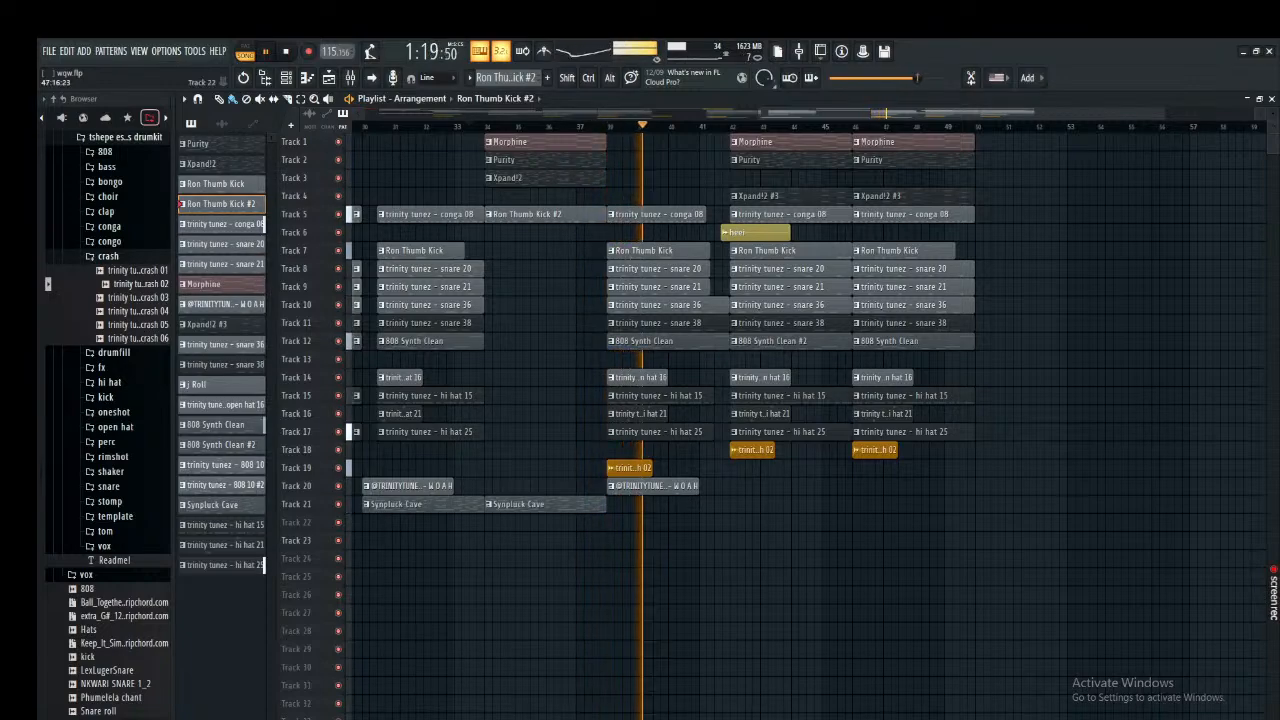
scroll(546, 359, "down", 3)
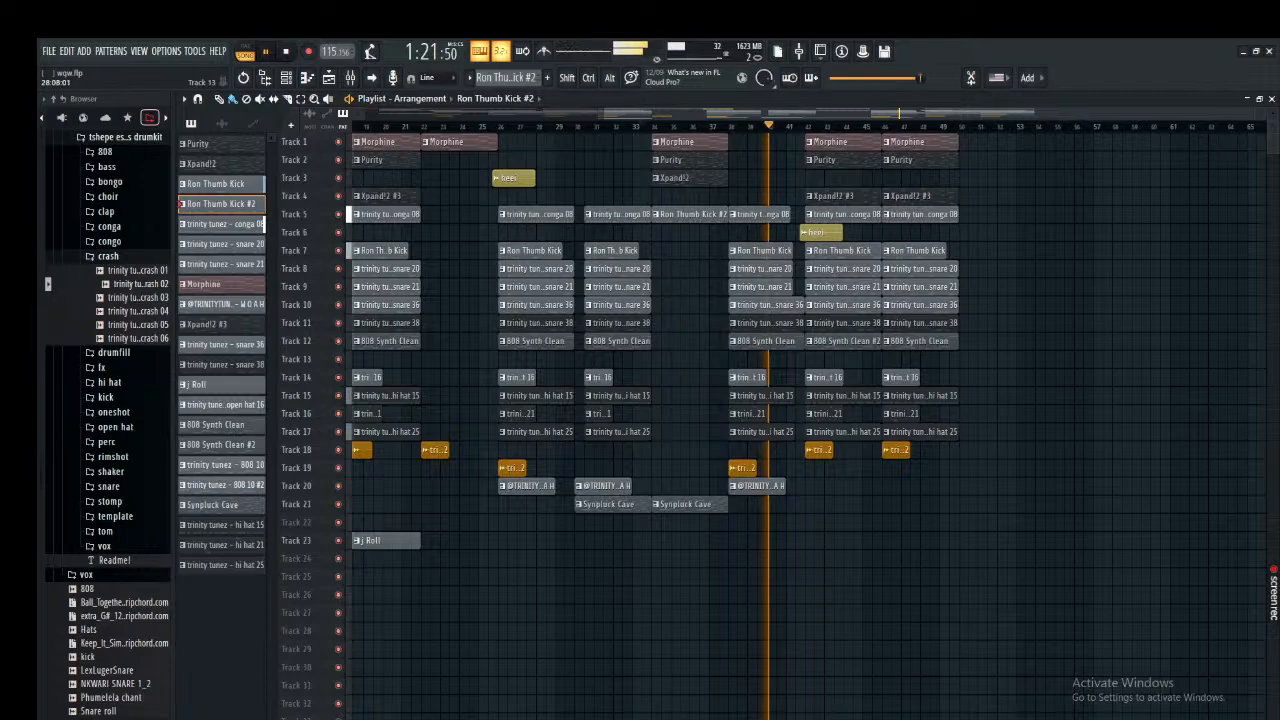
scroll(992, 522, "up", 3)
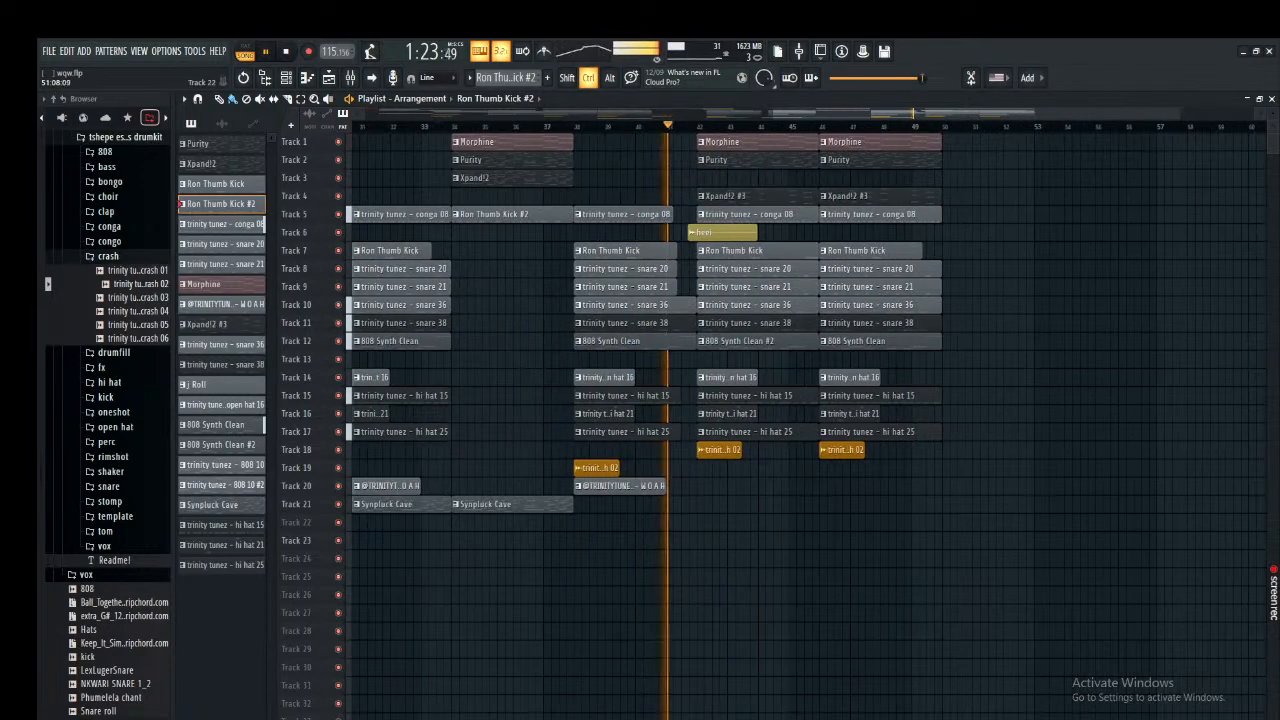
scroll(990, 522, "up", 2)
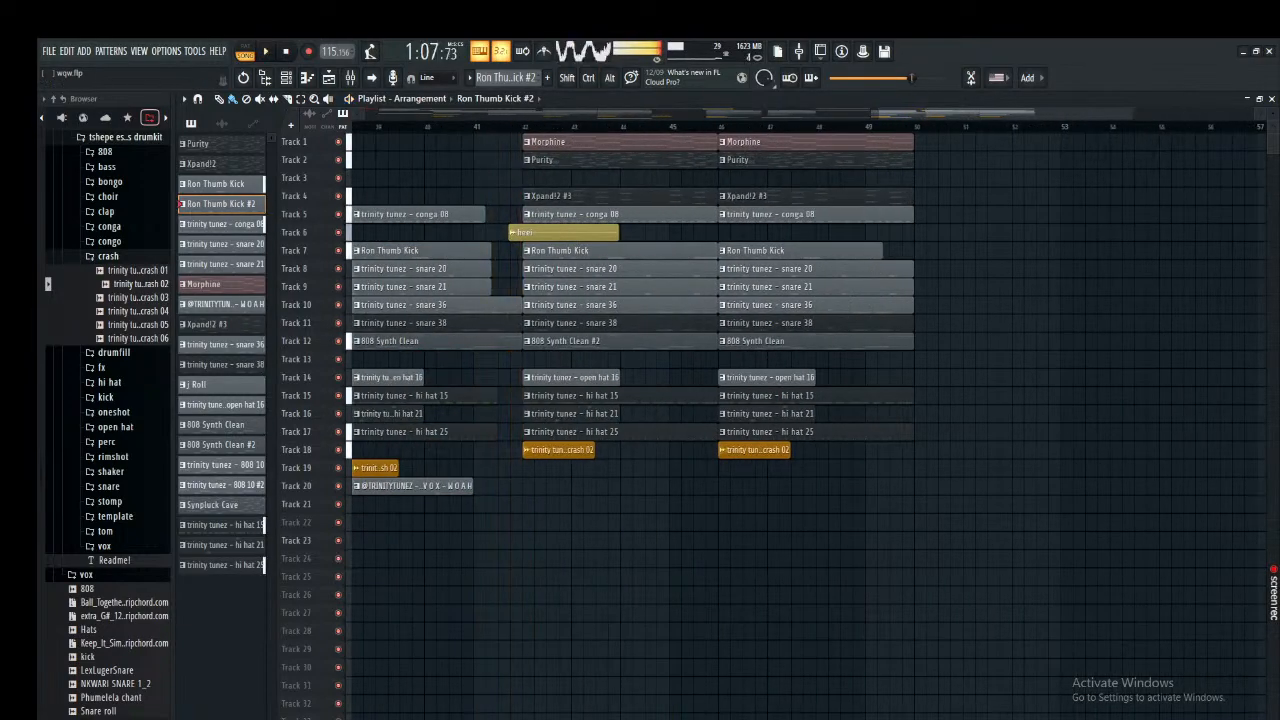
key("space")
Place the playhead at bar 41 and examine the melody, drum and crash clips in the final sections.
left_click(475, 126)
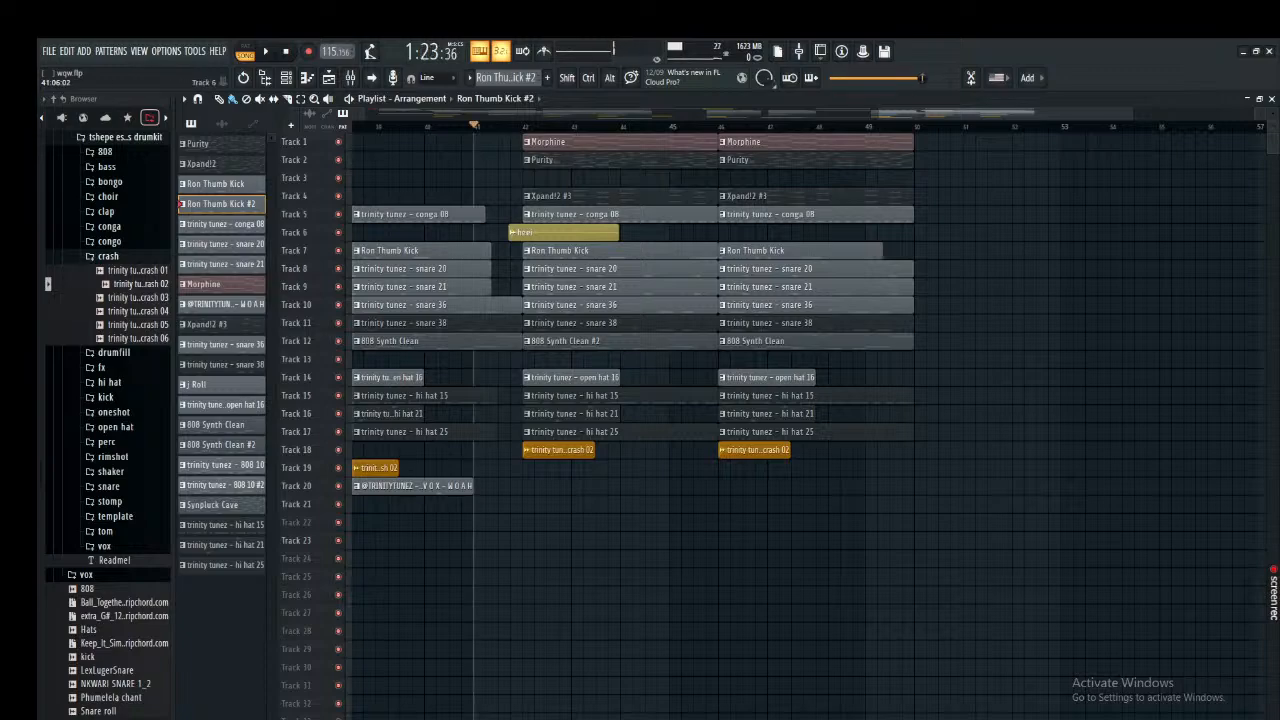
scroll(465, 322, "up", 3)
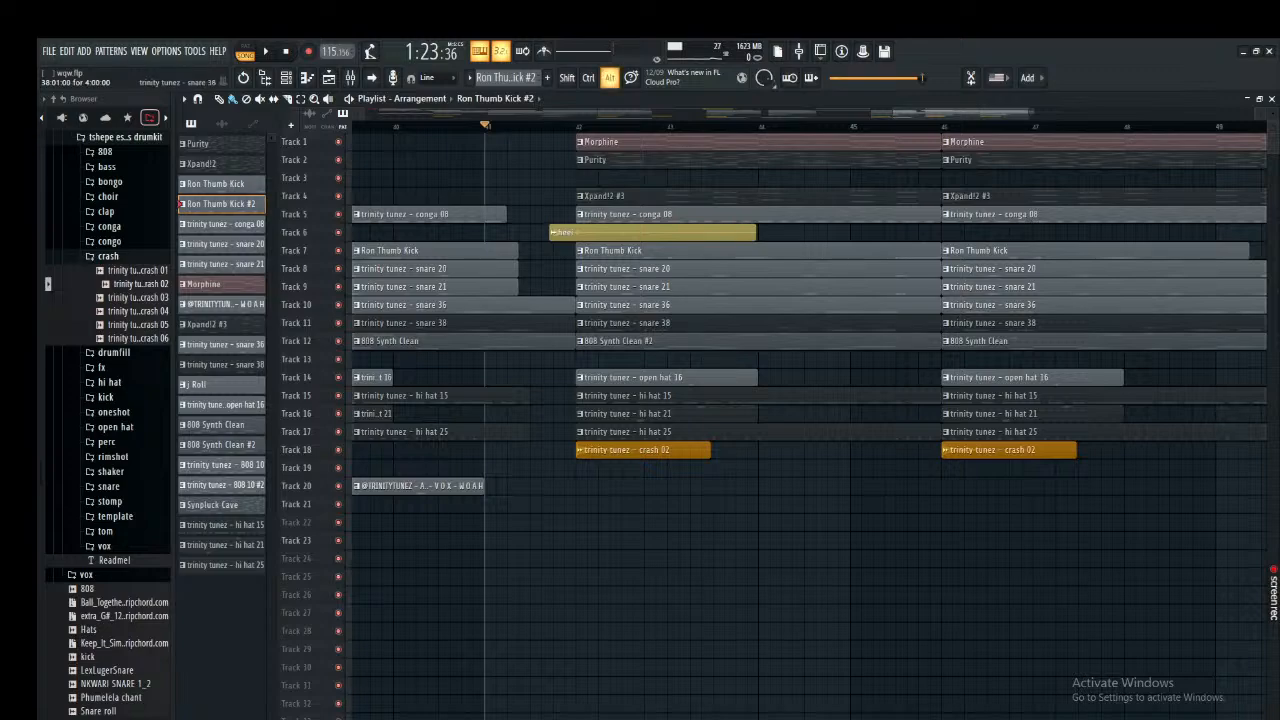
scroll(510, 322, "up", 3)
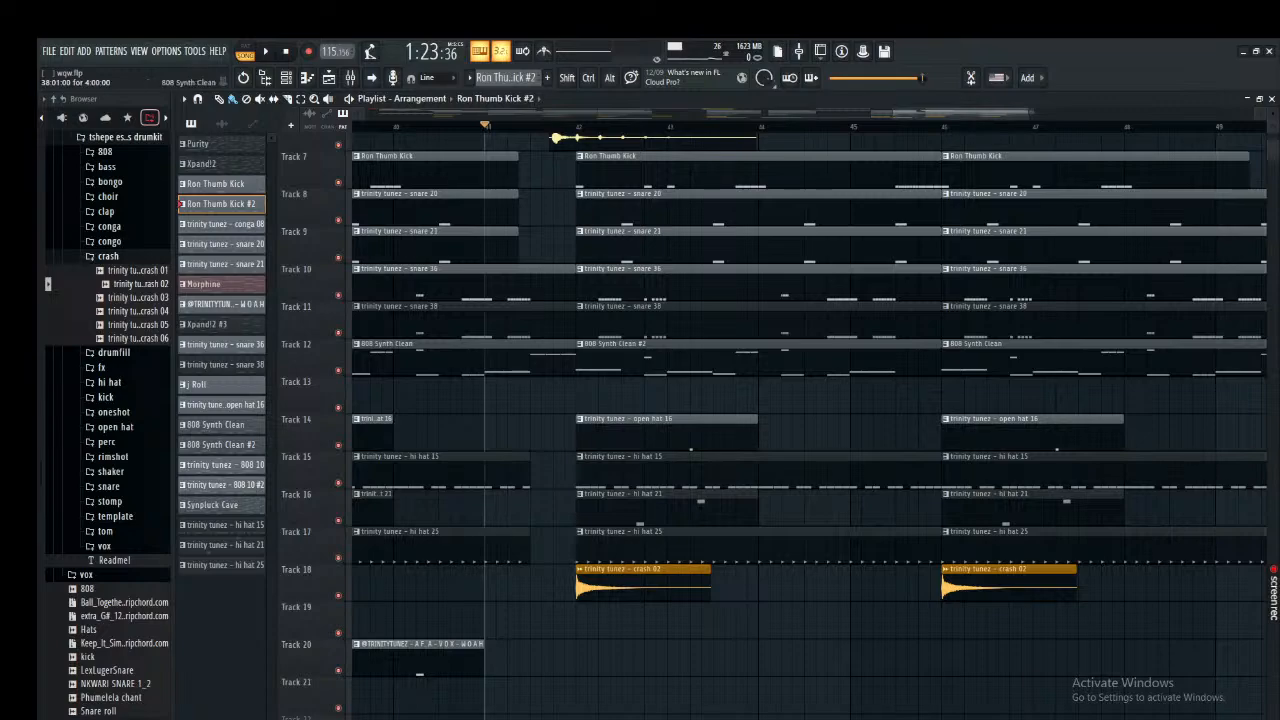
scroll(540, 400, "down", 2)
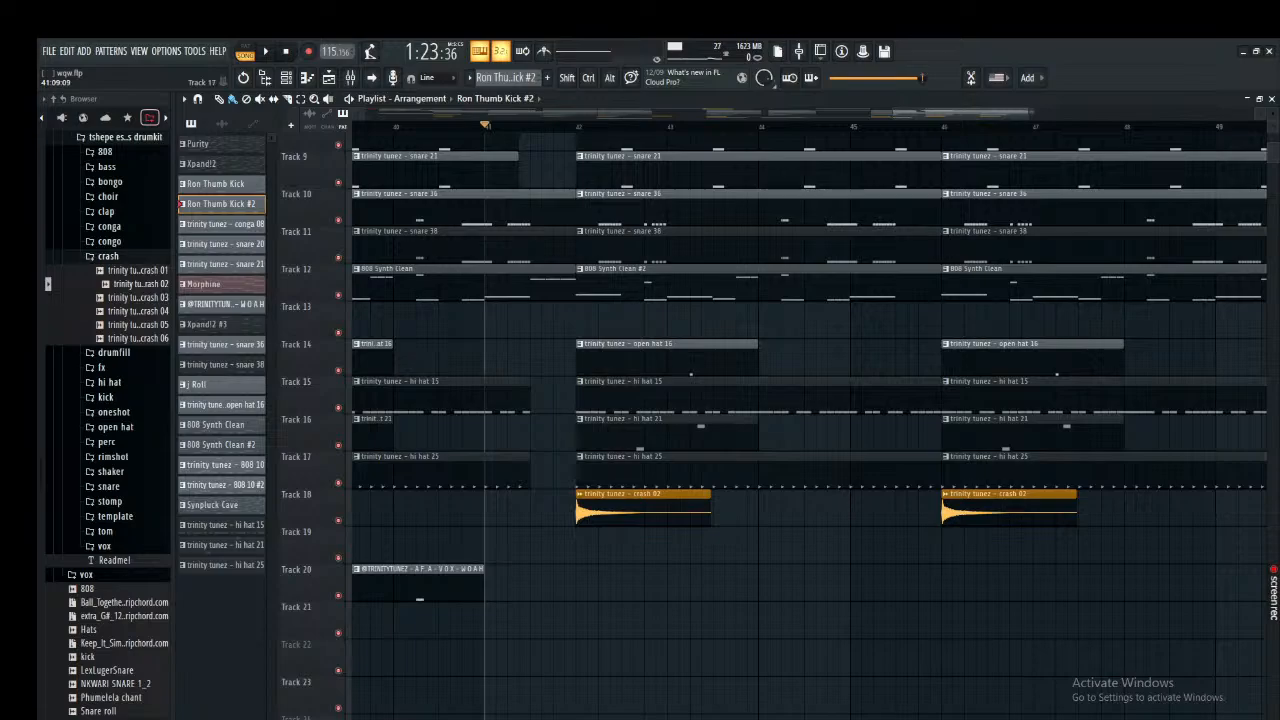
scroll(550, 450, "up", 5)
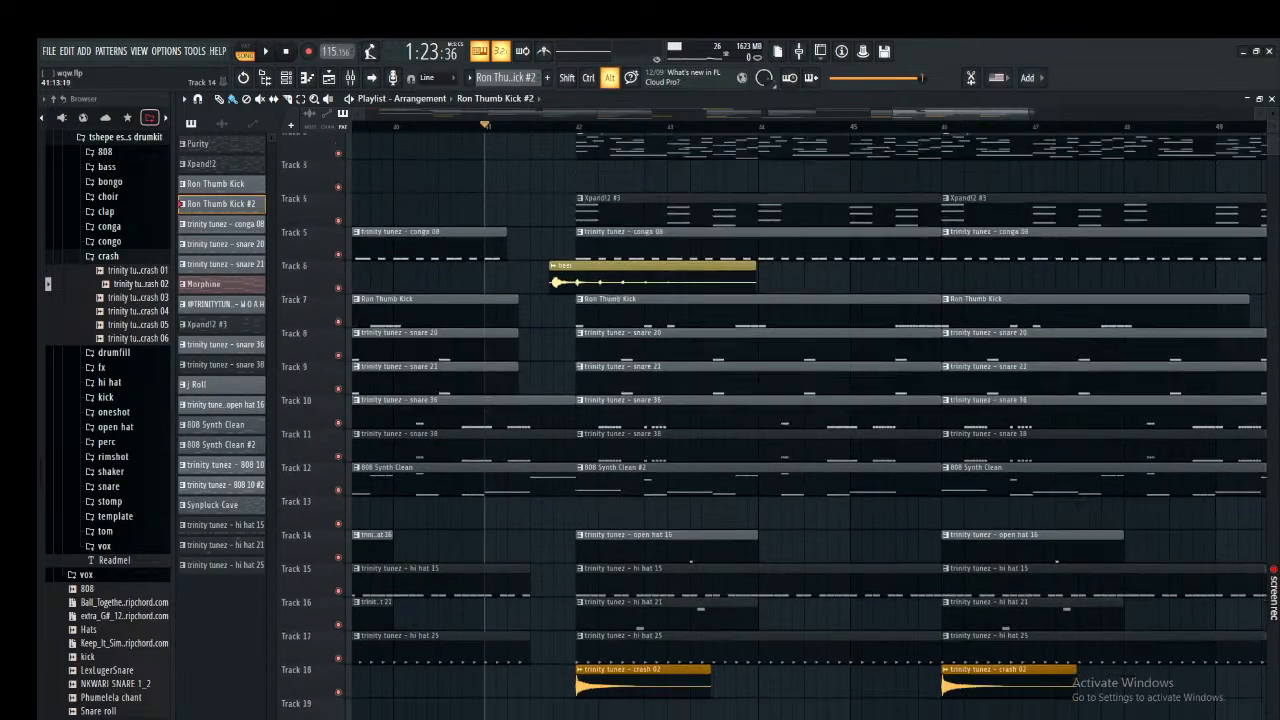
scroll(558, 545, "down", 3)
scroll(558, 256, "down", 1)
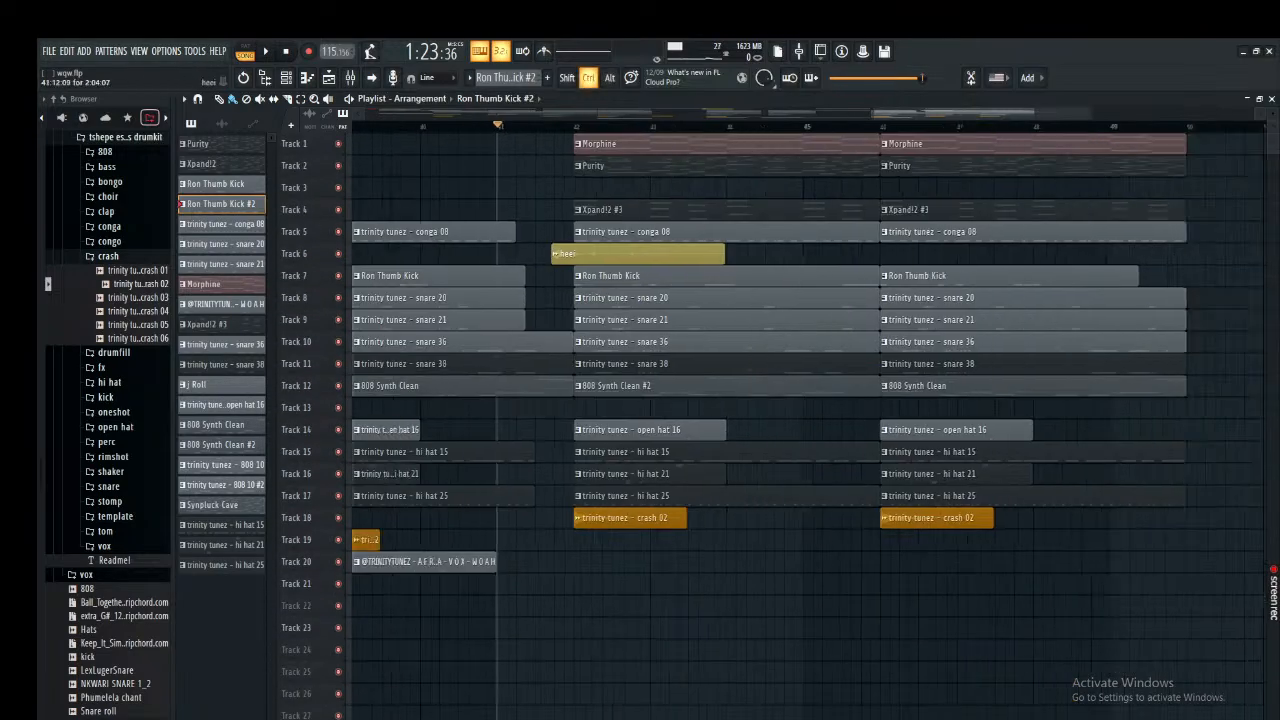
scroll(575, 256, "down", 1)
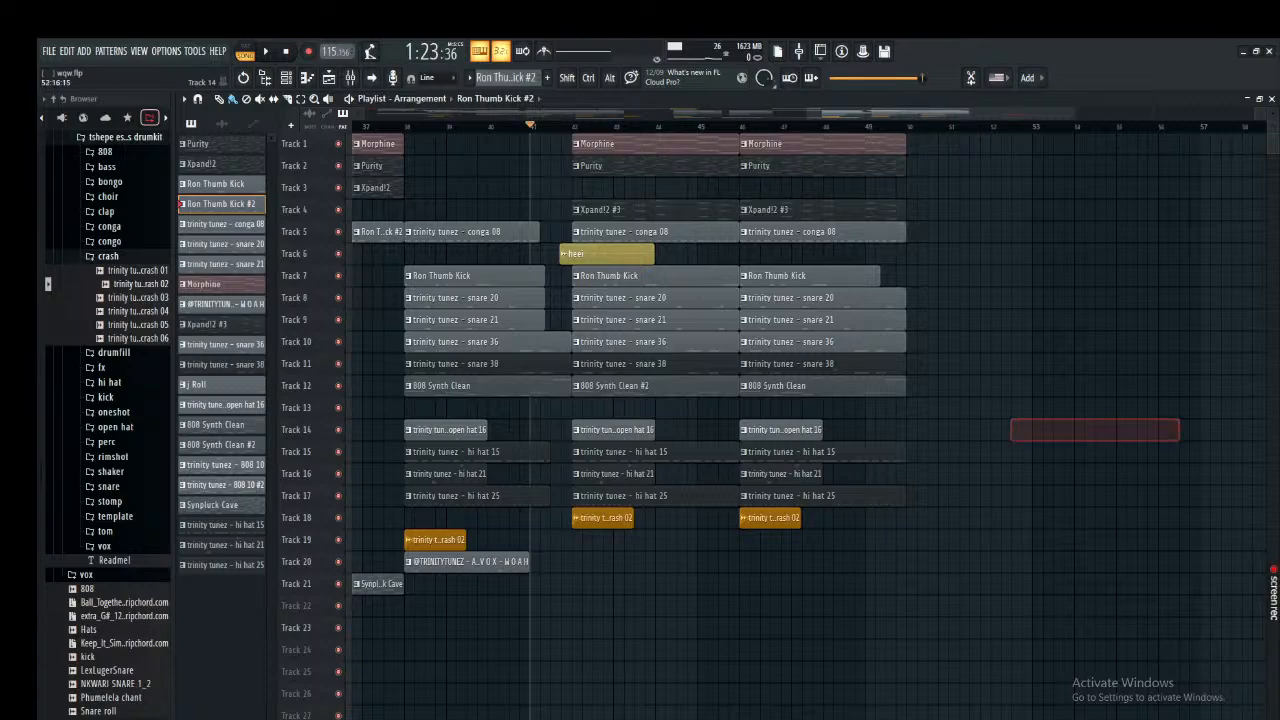
Play the arrangement from bar 41 through the final sections and stop playback.
key("space")
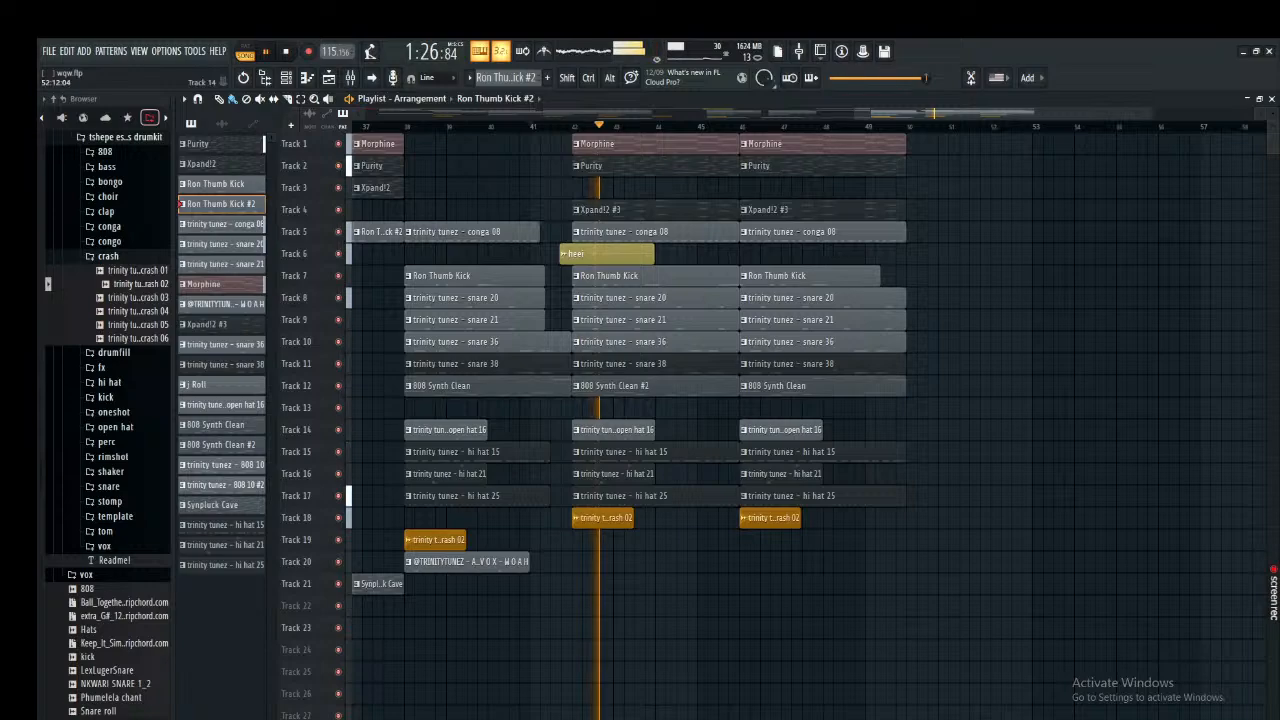
scroll(668, 420, "down", 2)
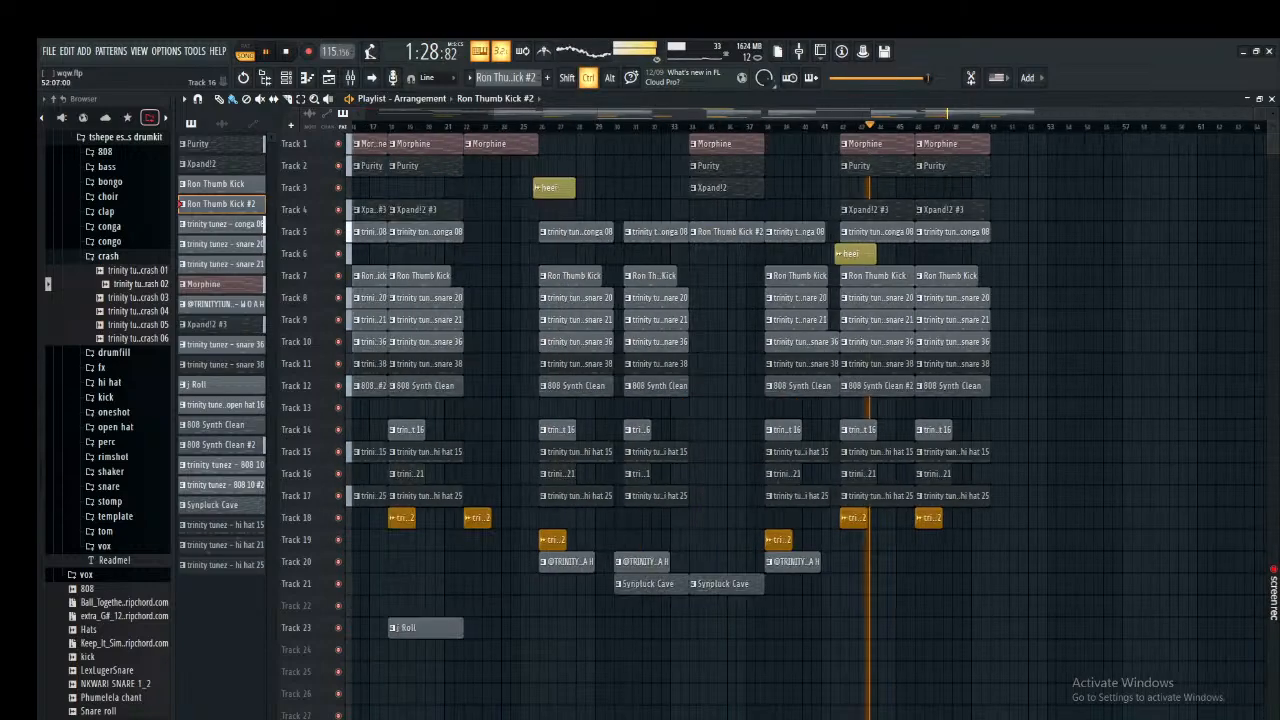
scroll(668, 420, "down", 2)
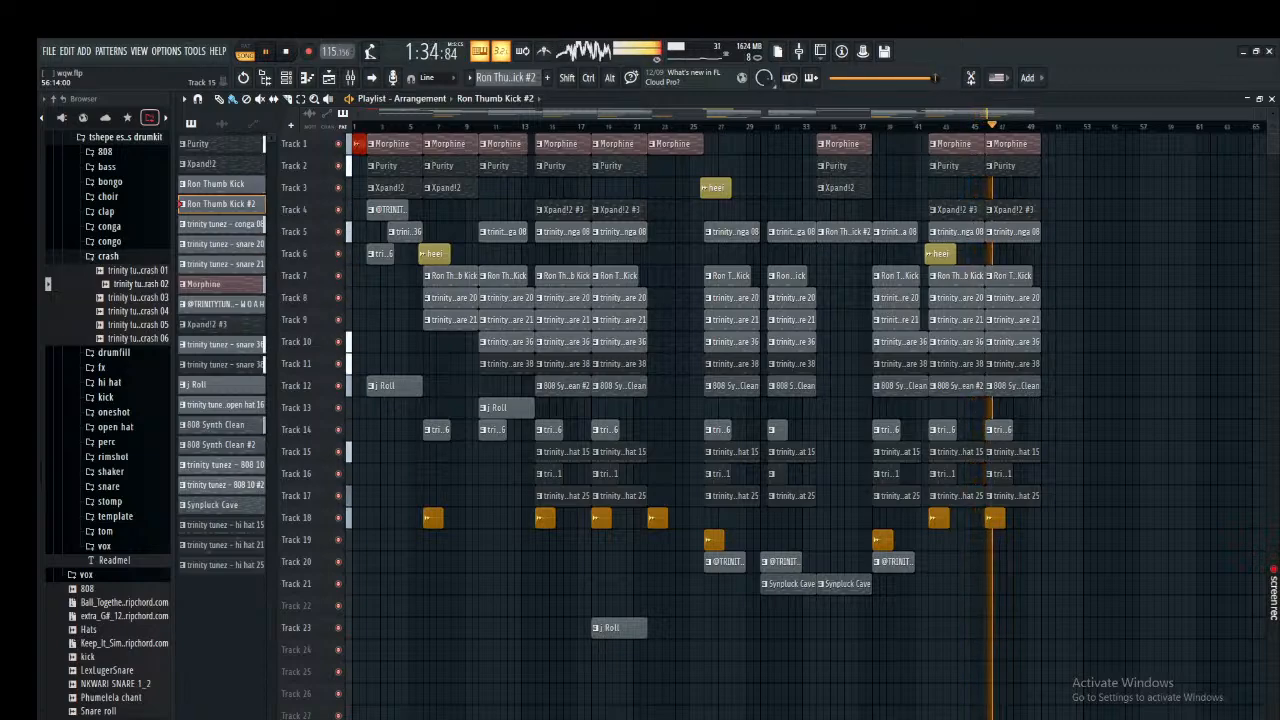
key("space")
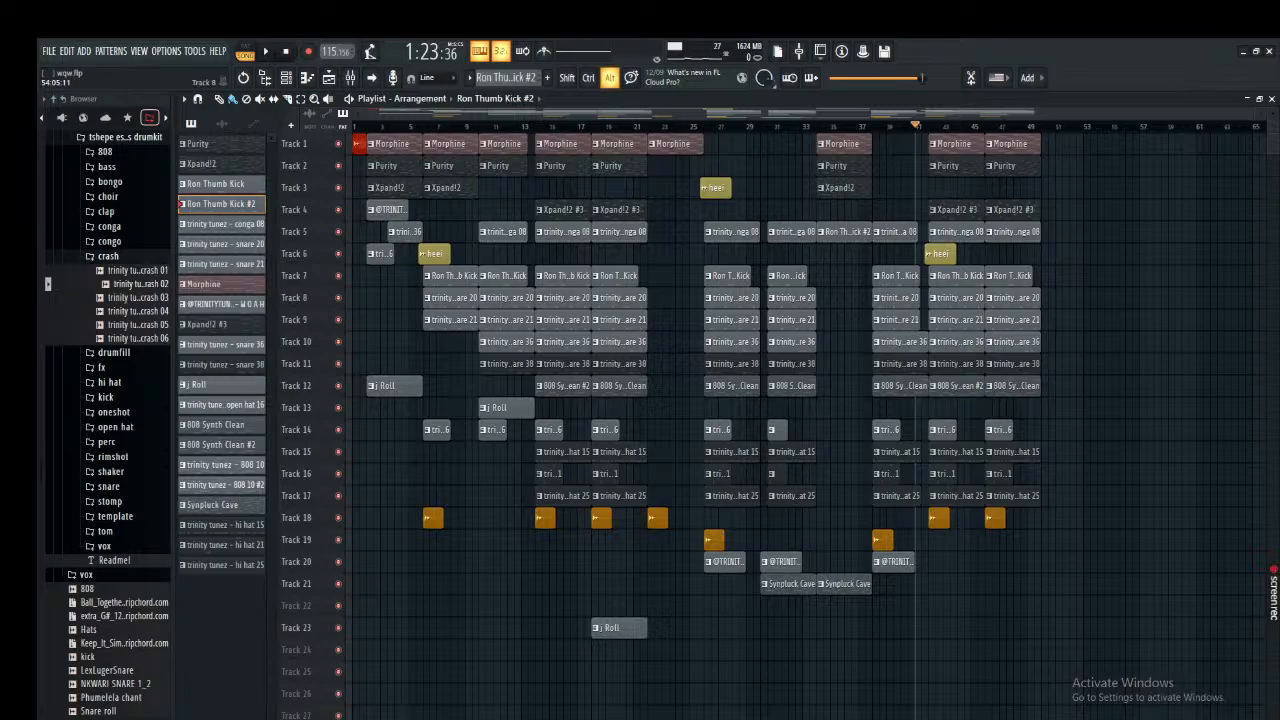
Enlarge the playlist tracks to review the whole arrangement, close the playlist, and open the mixer.
scroll(1135, 254, "down", 3, "alt")
scroll(1135, 254, "up", 4, "alt")
scroll(1135, 254, "up", 2)
scroll(1110, 293, "up", 4)
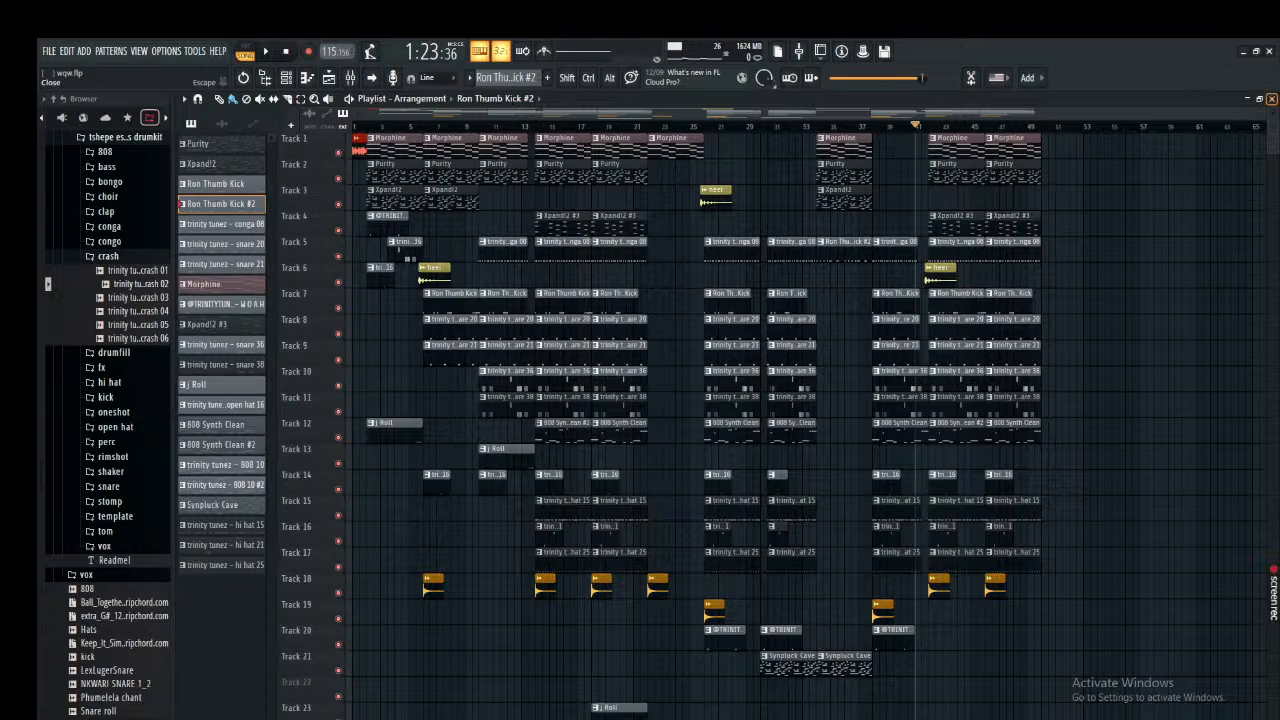
left_click(1271, 98)
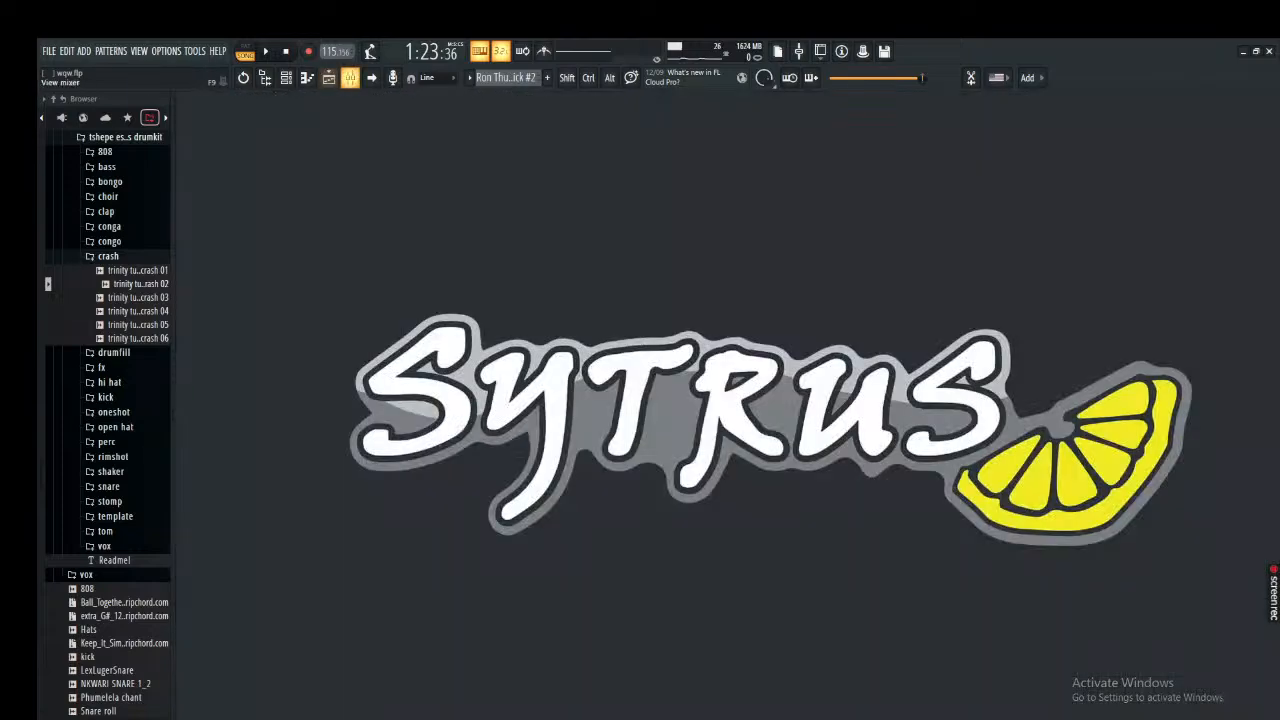
left_click(350, 78)
scroll(390, 228, "up", 2)
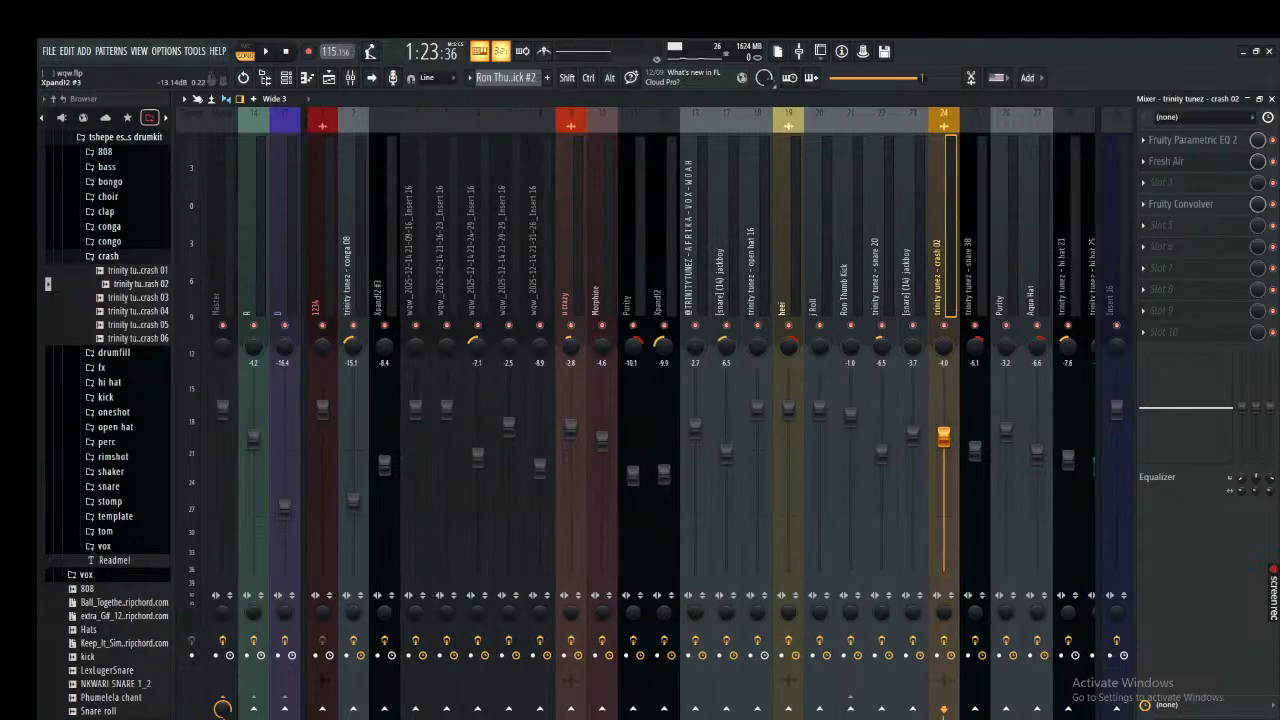
Inspect the effect slots of the 1234 mixer track and briefly play the song from the start.
left_click(320, 236)
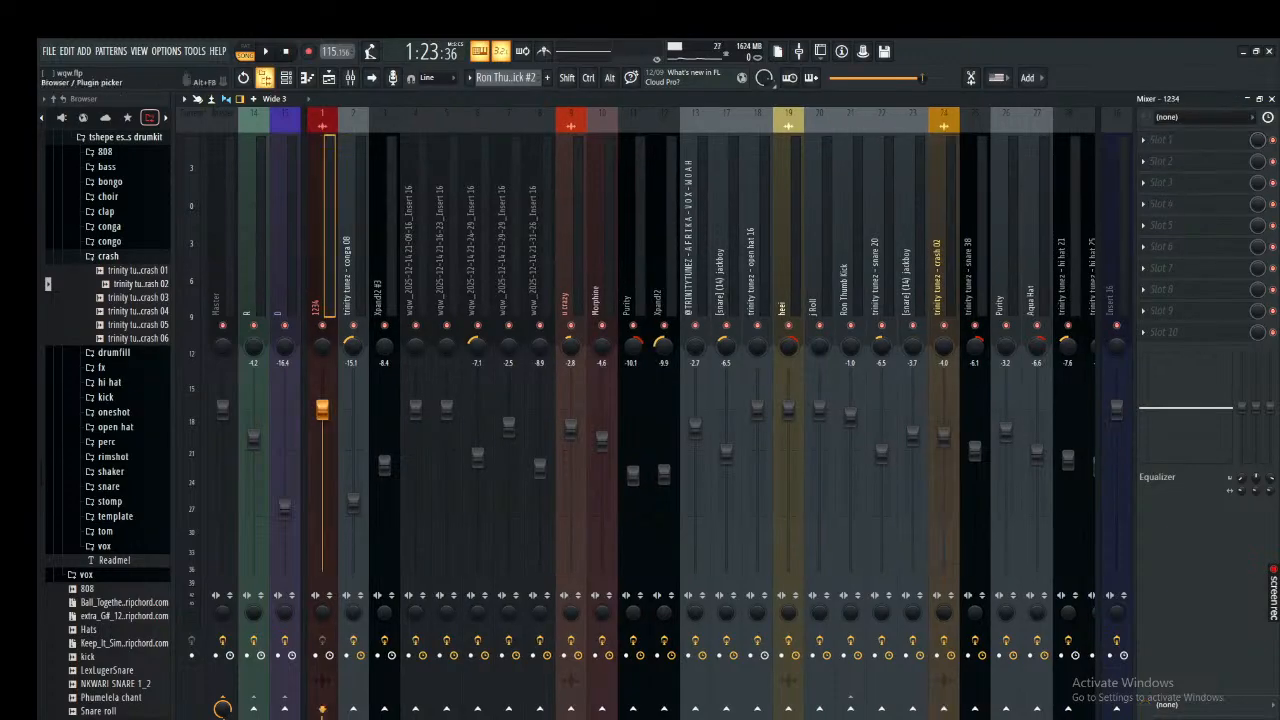
key("space")
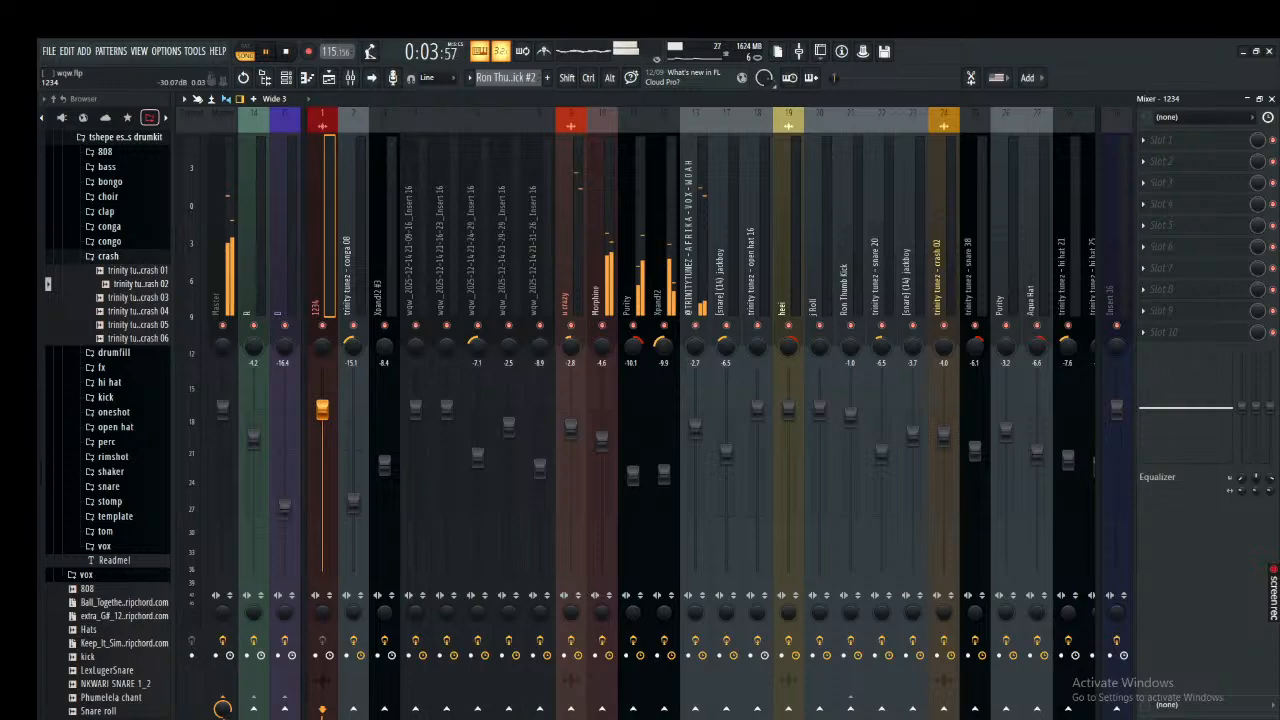
key("space")
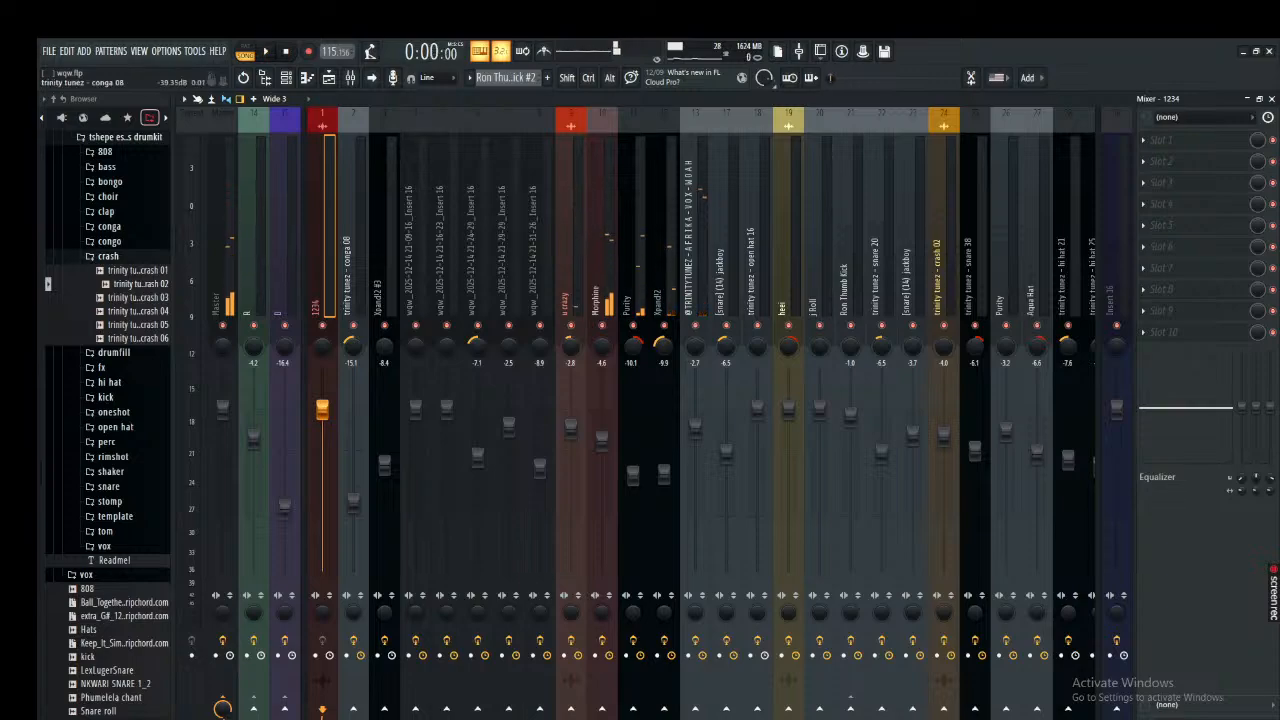
Select the trinity tunez - conga 08 mixer track and play its matching pattern from the channel rack.
left_click(353, 240)
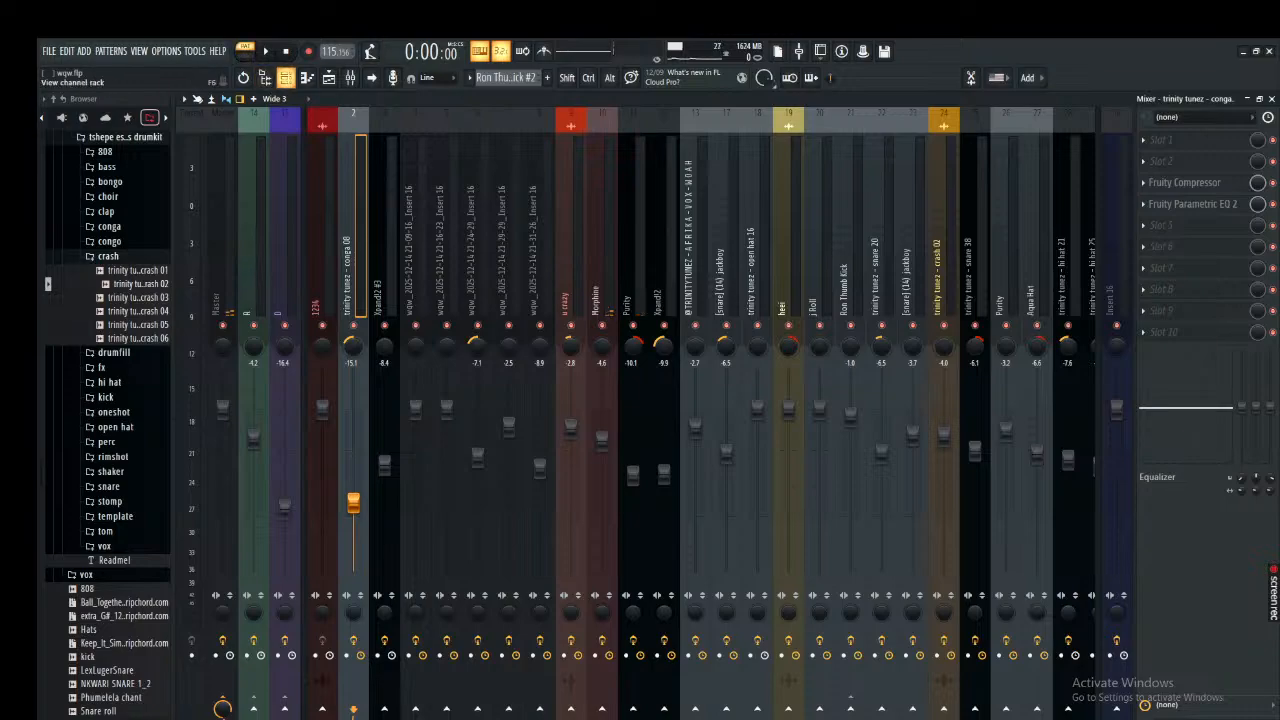
left_click(286, 78)
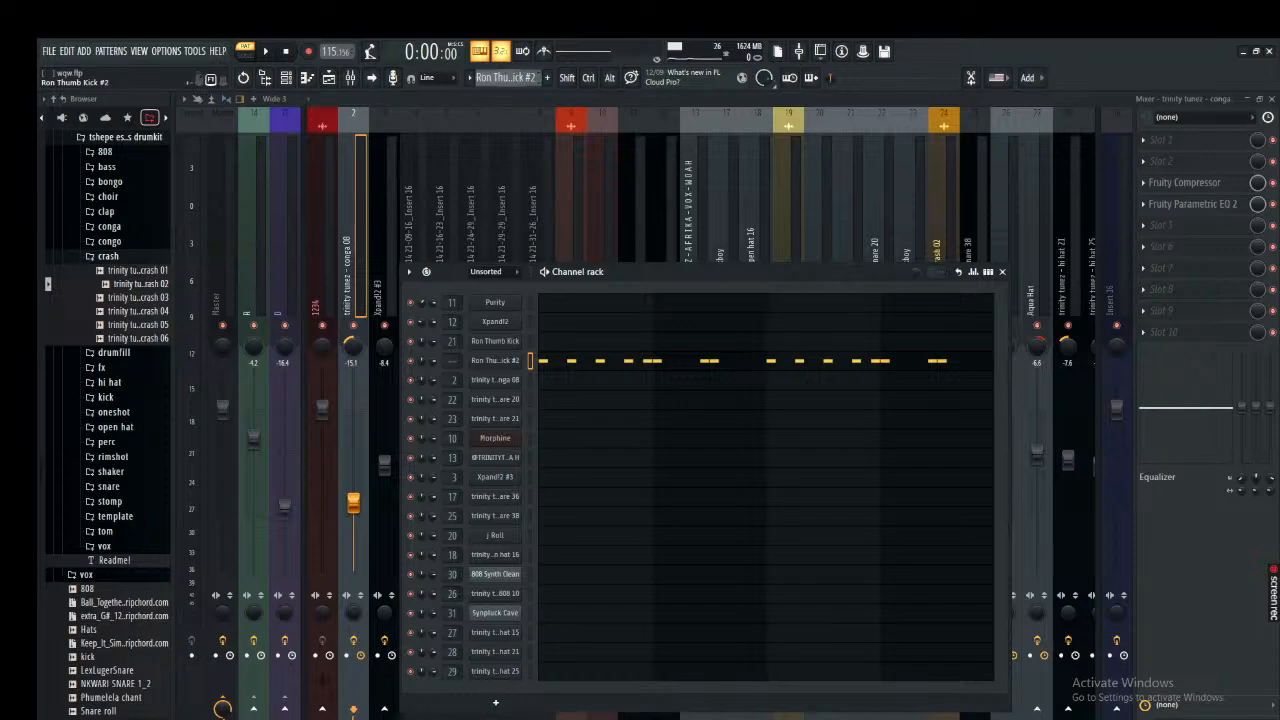
scroll(506, 78, "down", 1)
key("space")
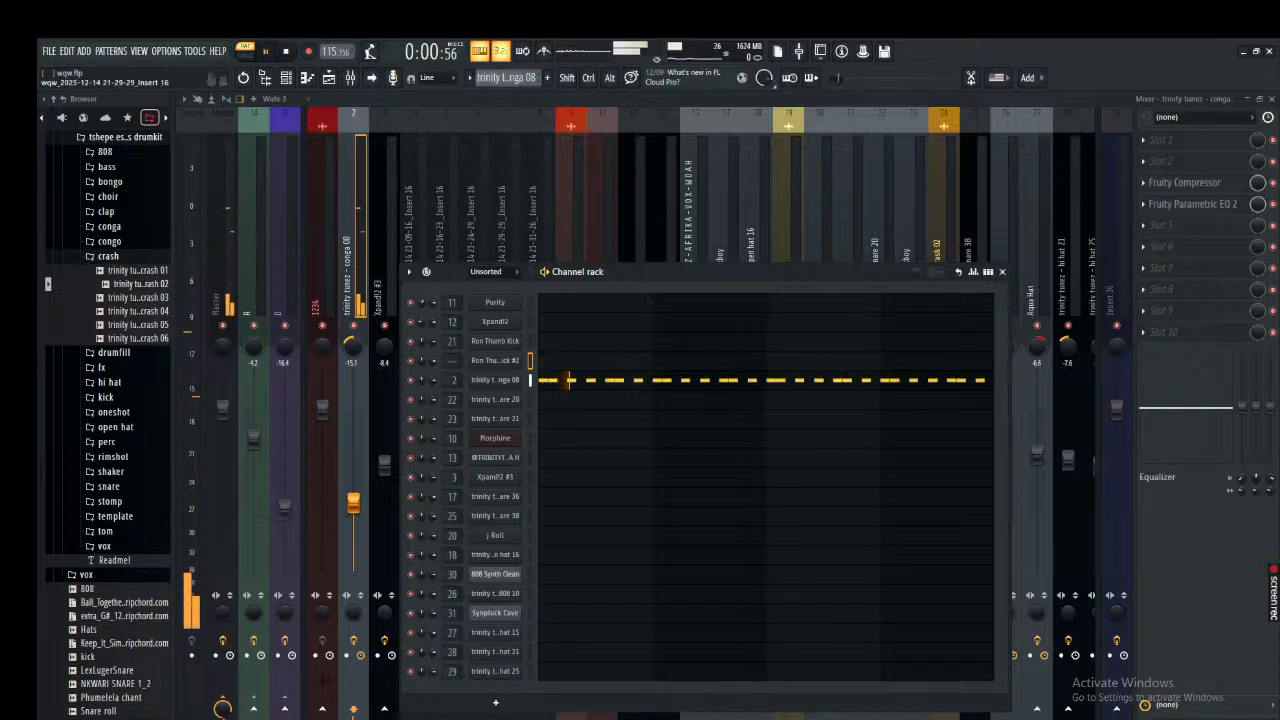
Close the channel rack, inspect the conga 08 track's Fruity Parametric EQ 2 curve during playback, and close the equalizer.
left_click(286, 78)
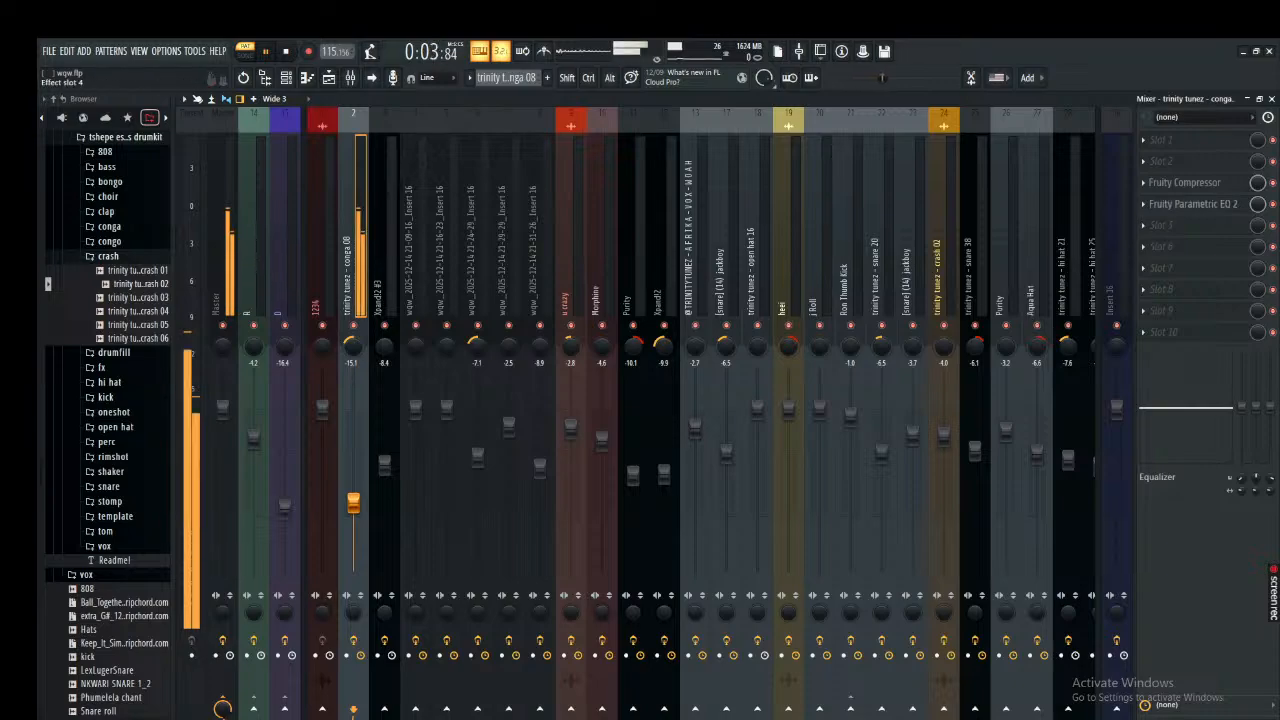
left_click(1192, 204)
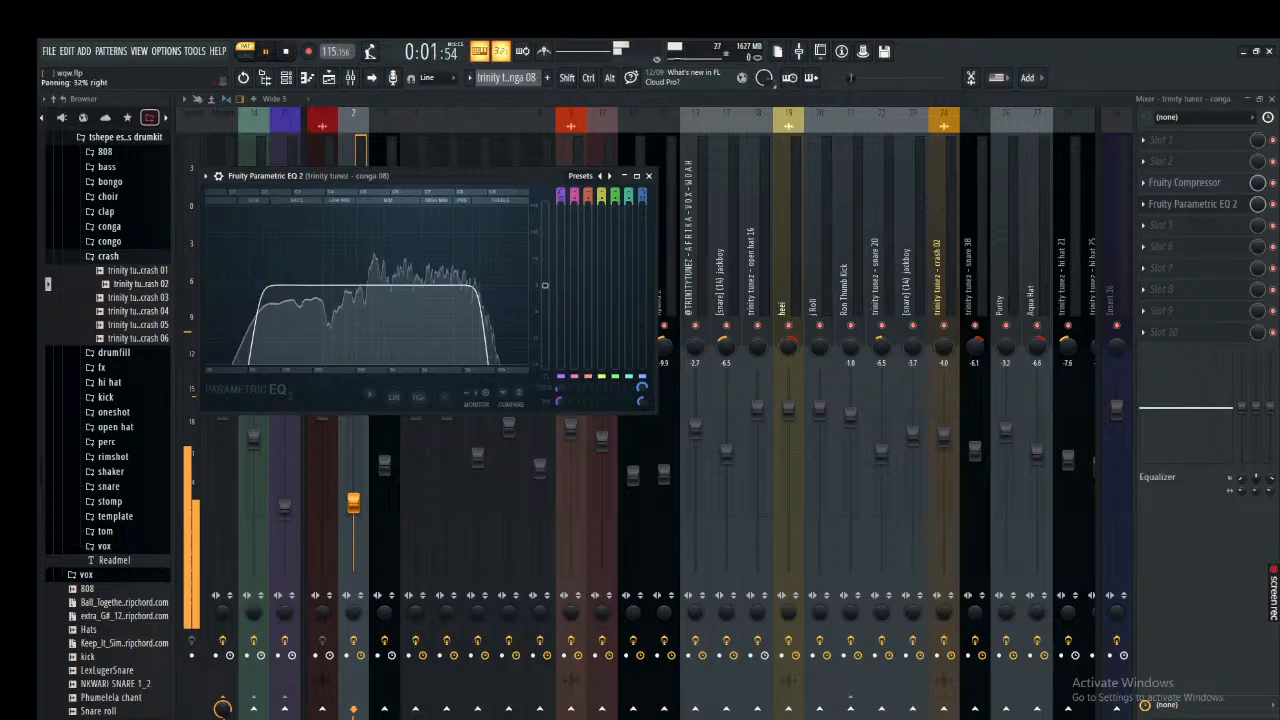
left_click(648, 176)
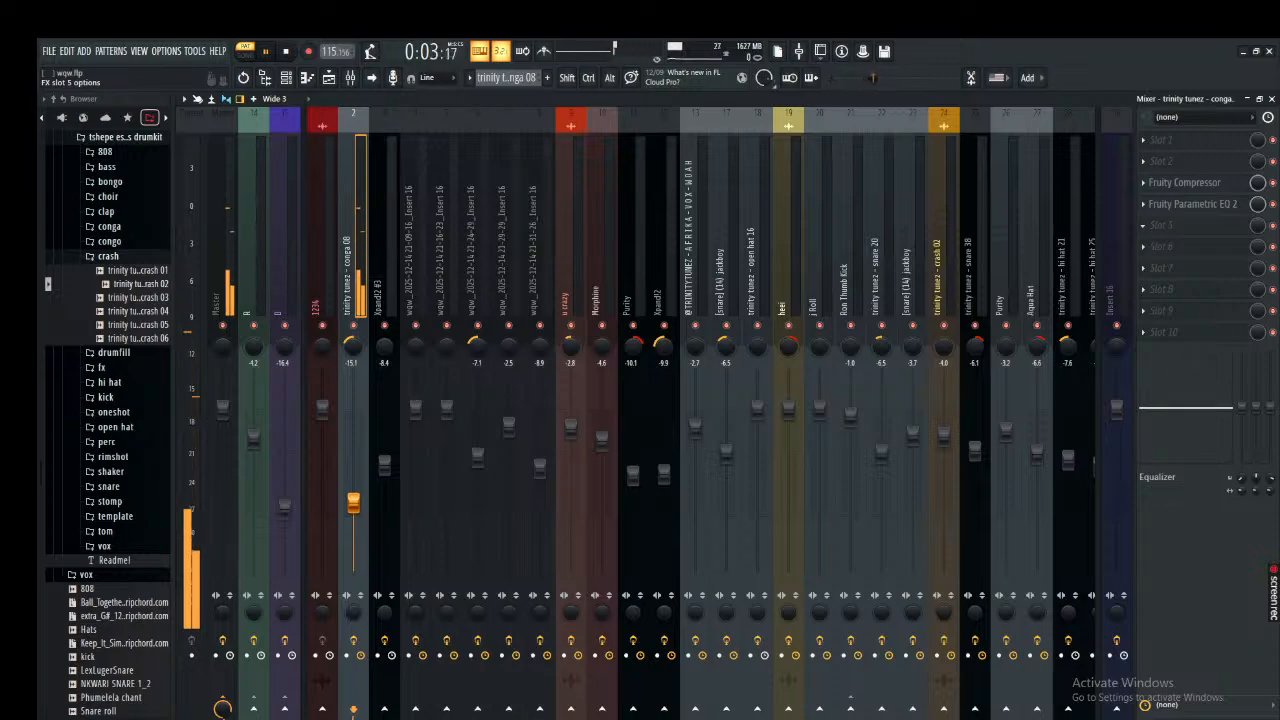
Add Fruity Reeverb 2 to slot 6 of the conga 08 mixer track, set its wet level to 119%, and close it.
left_click(1160, 246)
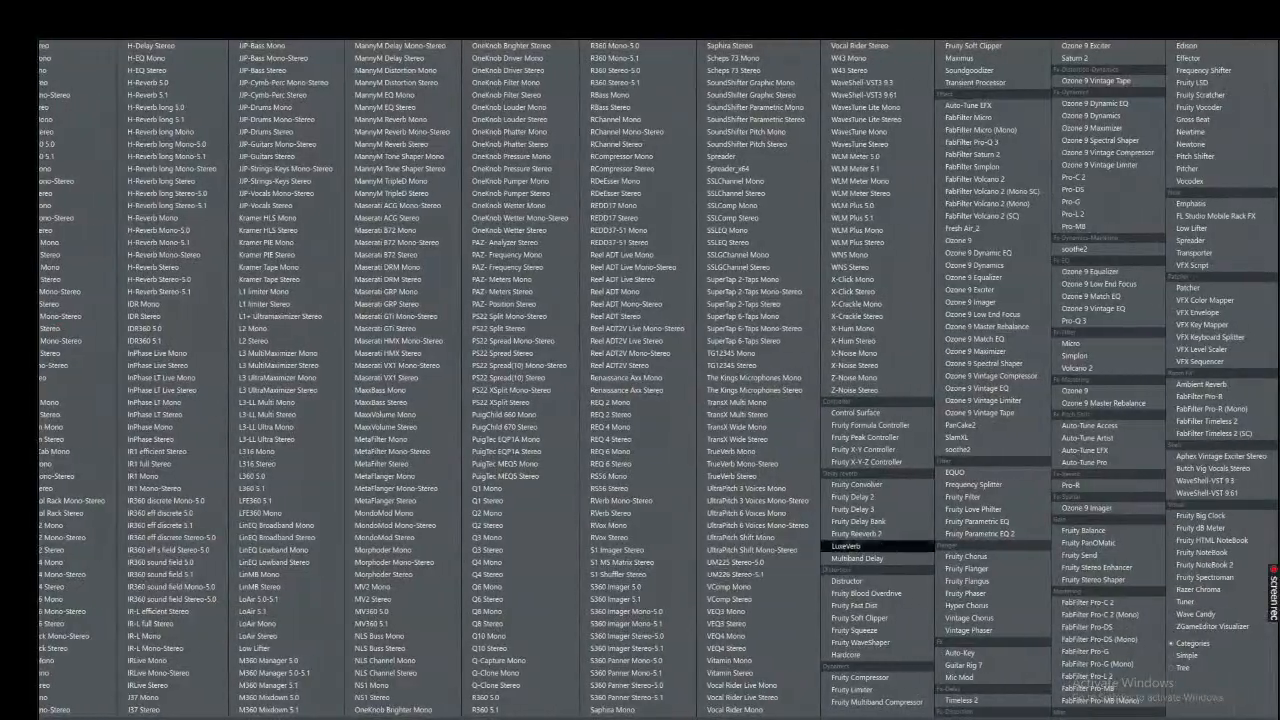
left_click(852, 533)
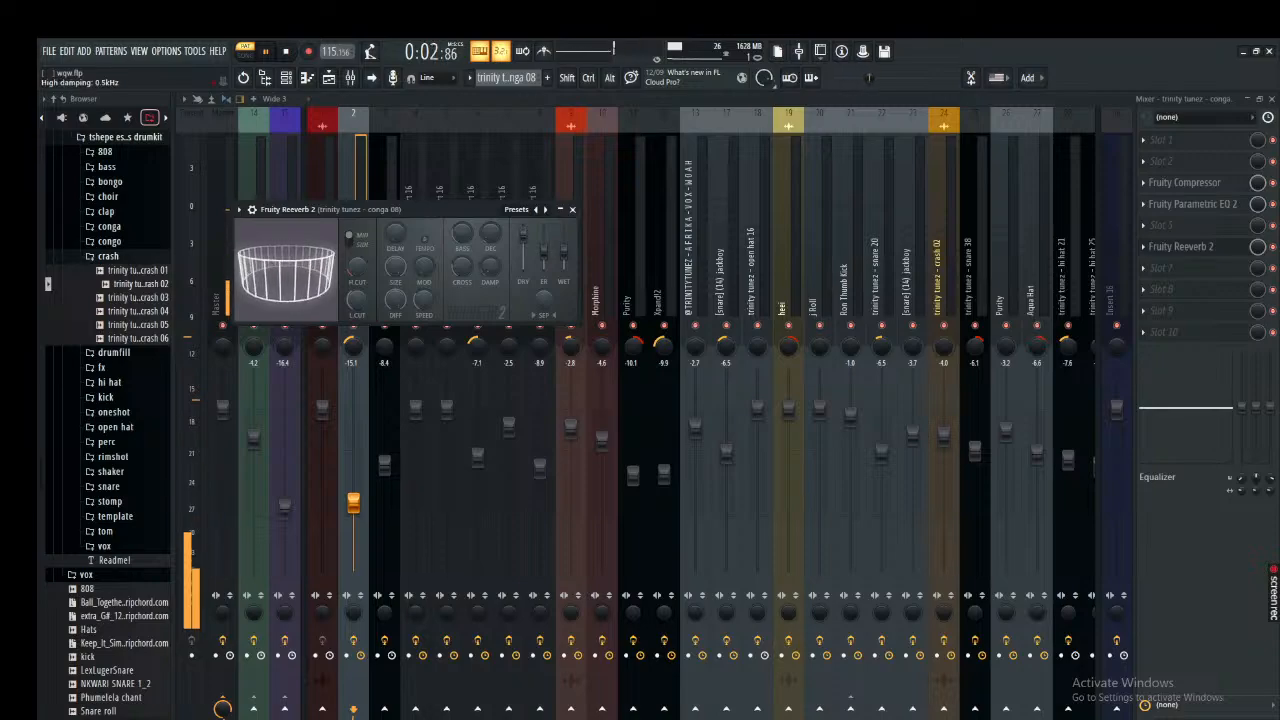
left_click_drag(564, 250, 564, 233)
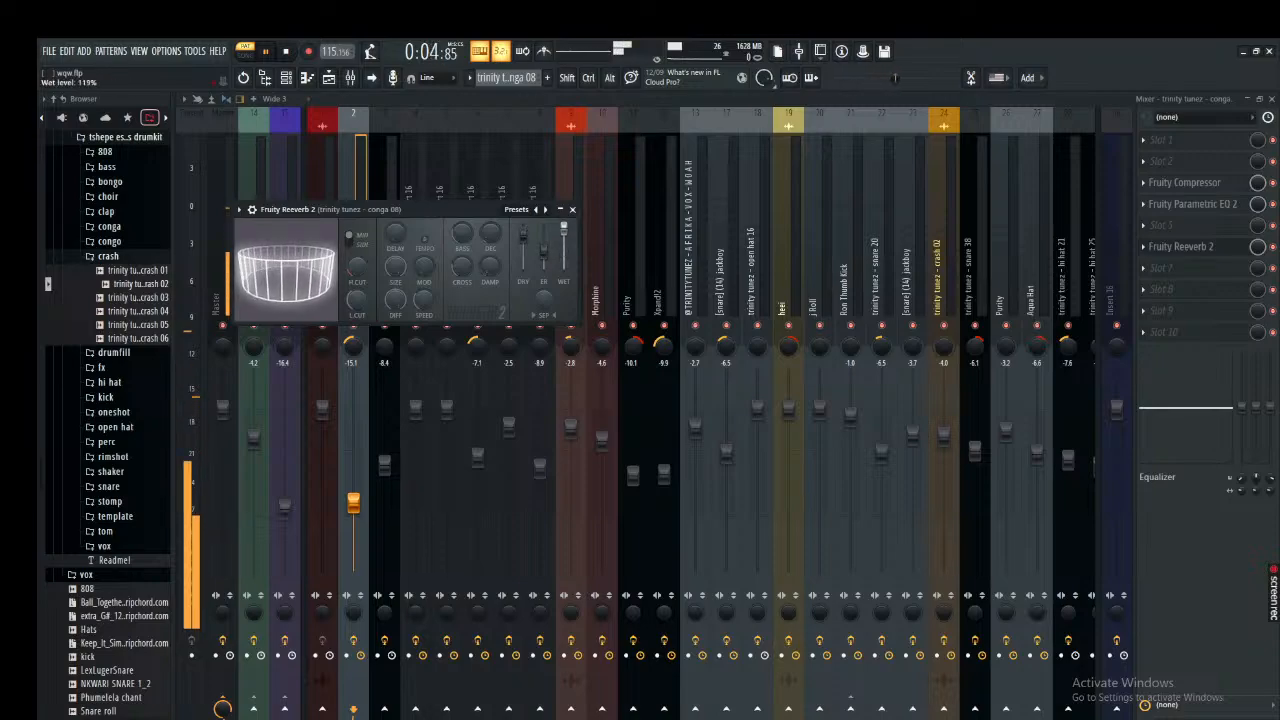
left_click(572, 209)
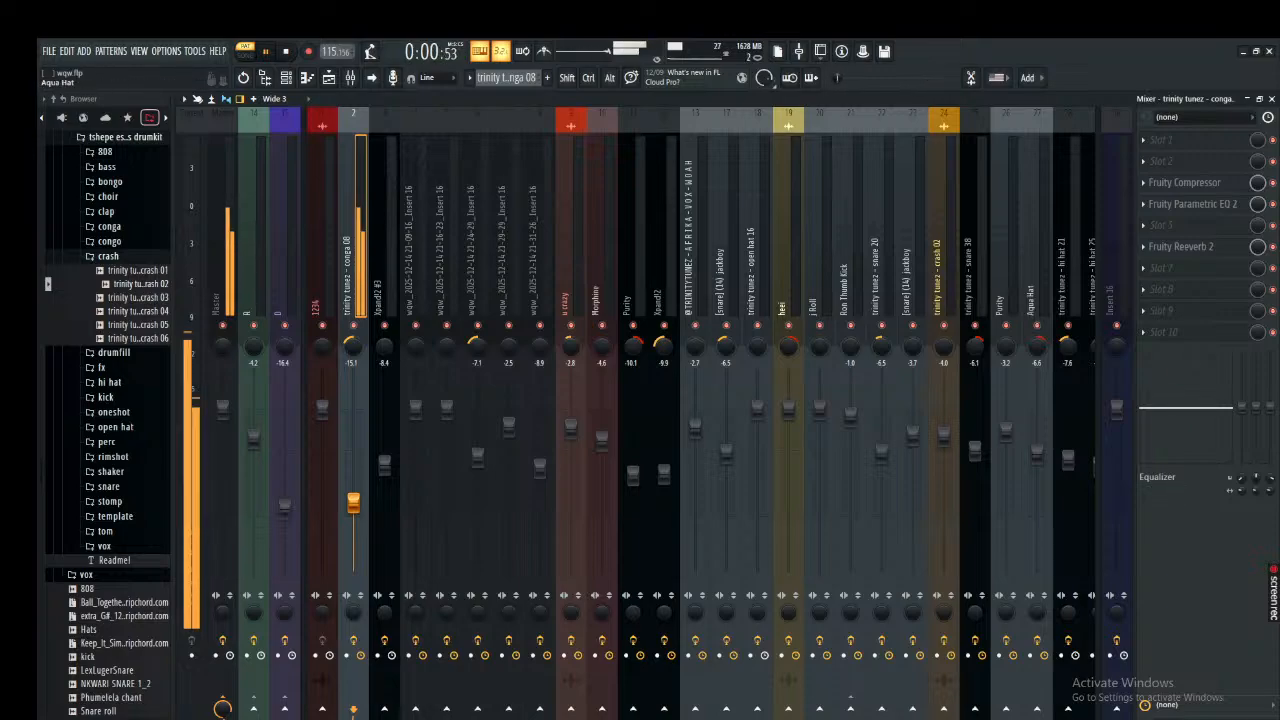
Leave the mixer, glance at the playlist, and play through the patterns in the channel rack up to Ron Thumb Kick.
key("F9")
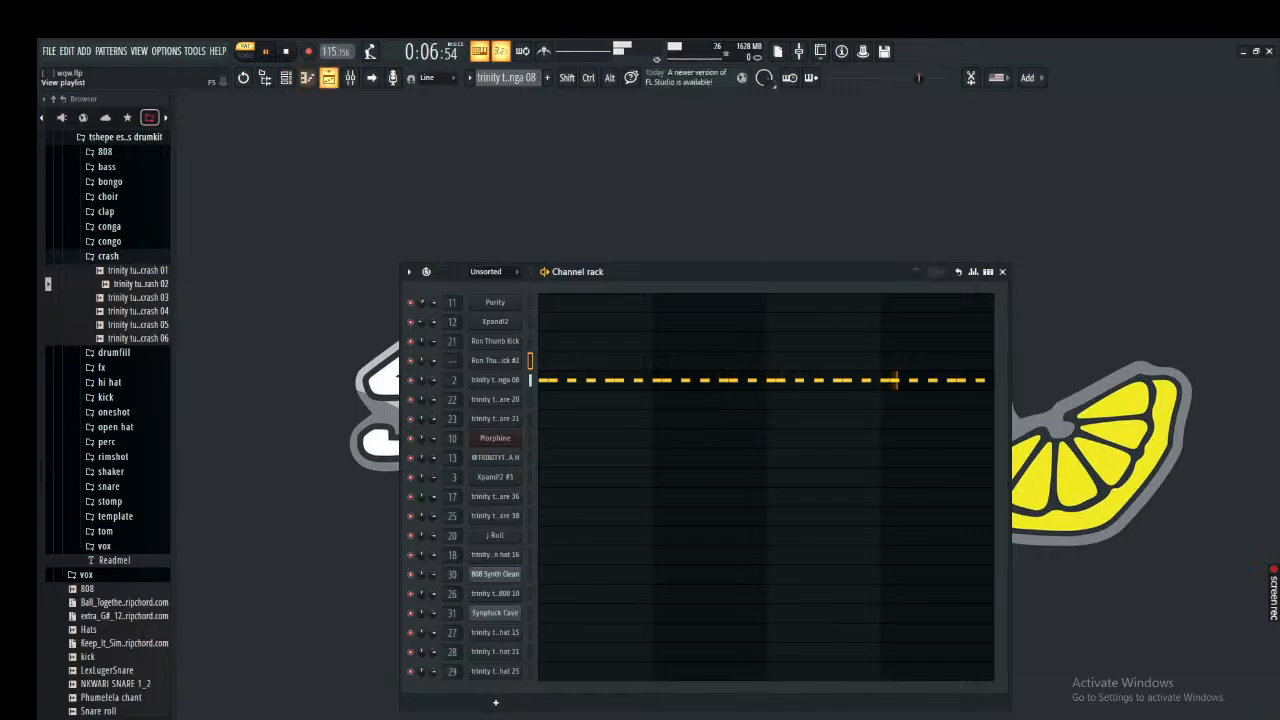
left_click(328, 77)
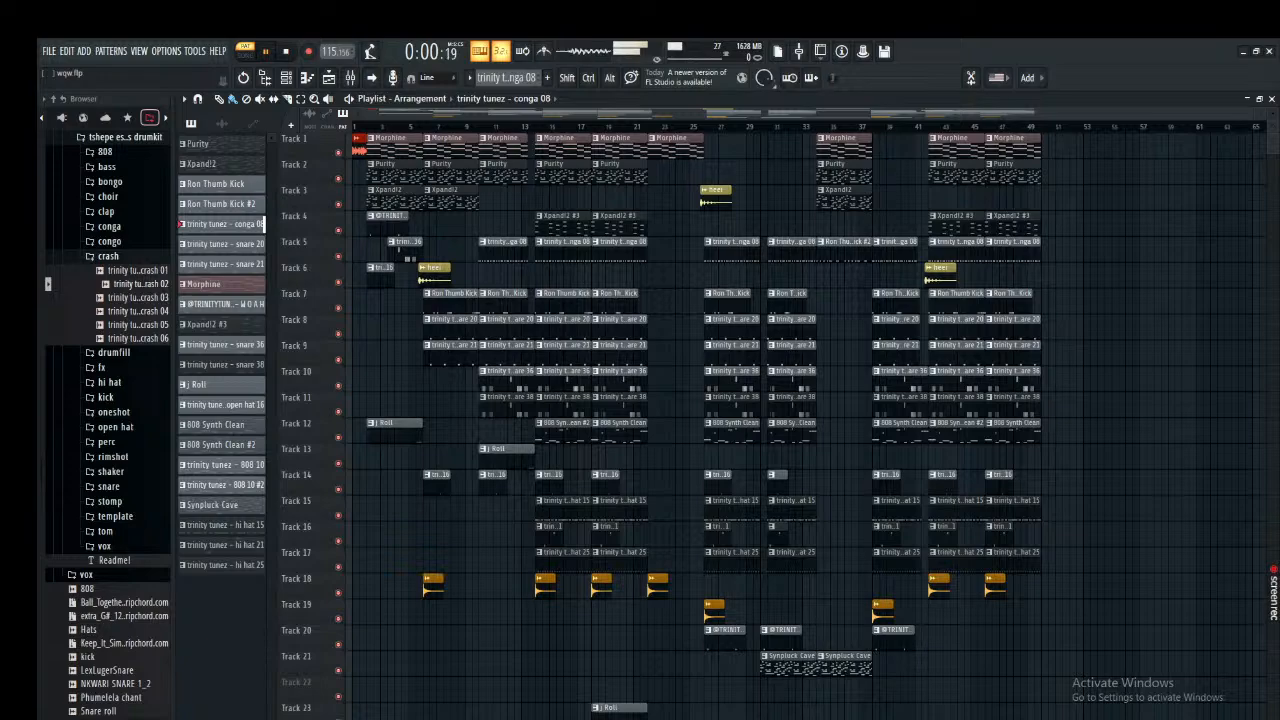
key("F5")
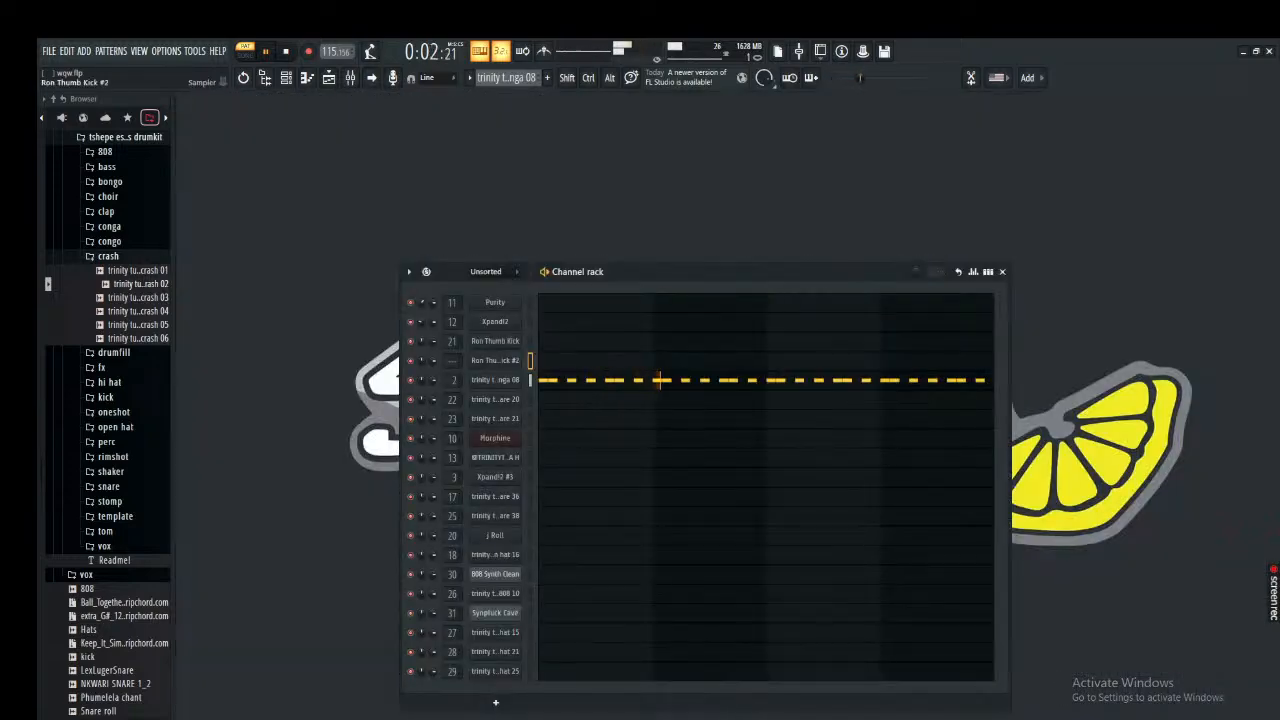
key("KP_Add")
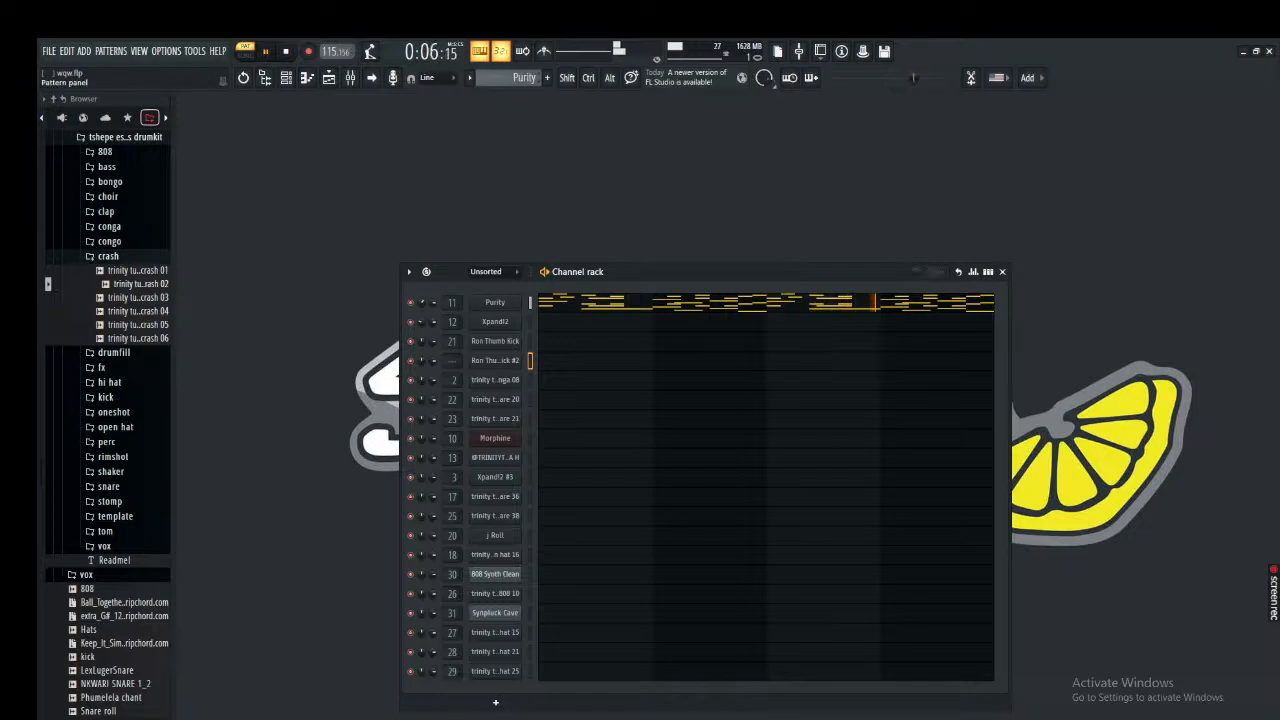
key("KP_Add")
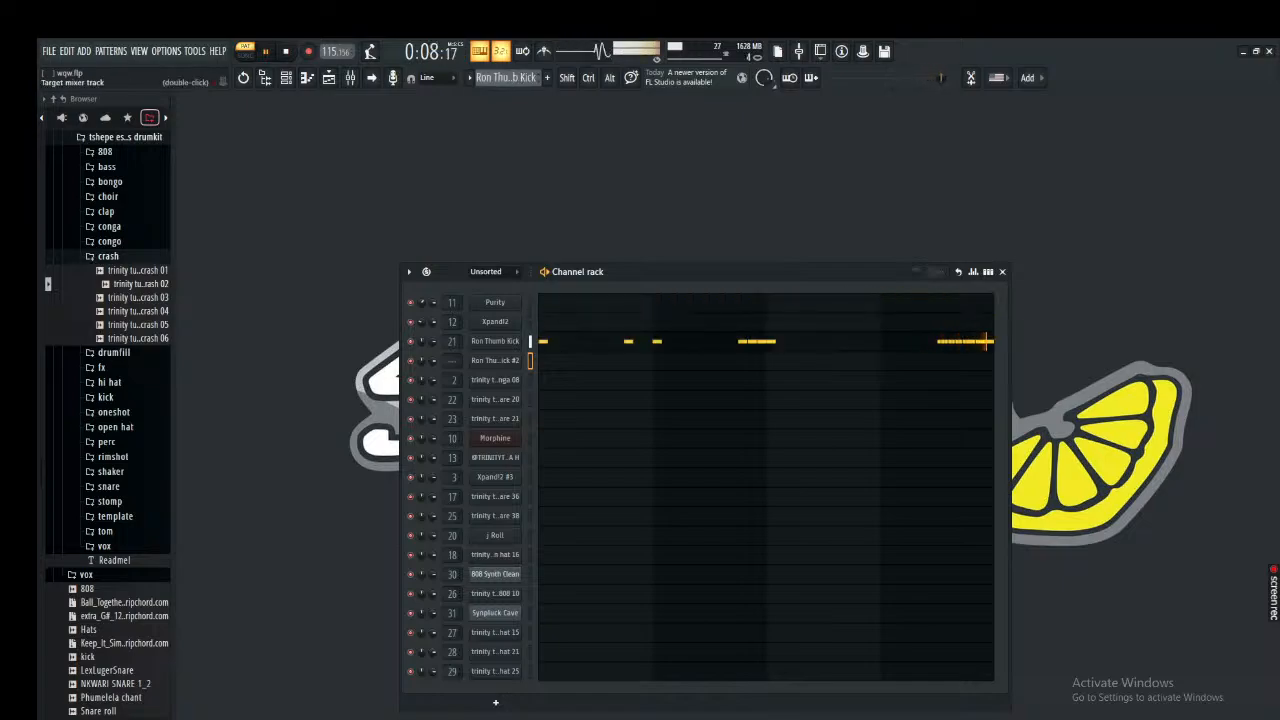
Show the Ron Thumb Kick mixer track, inspect its Fruity Parametric EQ 2 curve, and close the equalizer.
key("F9")
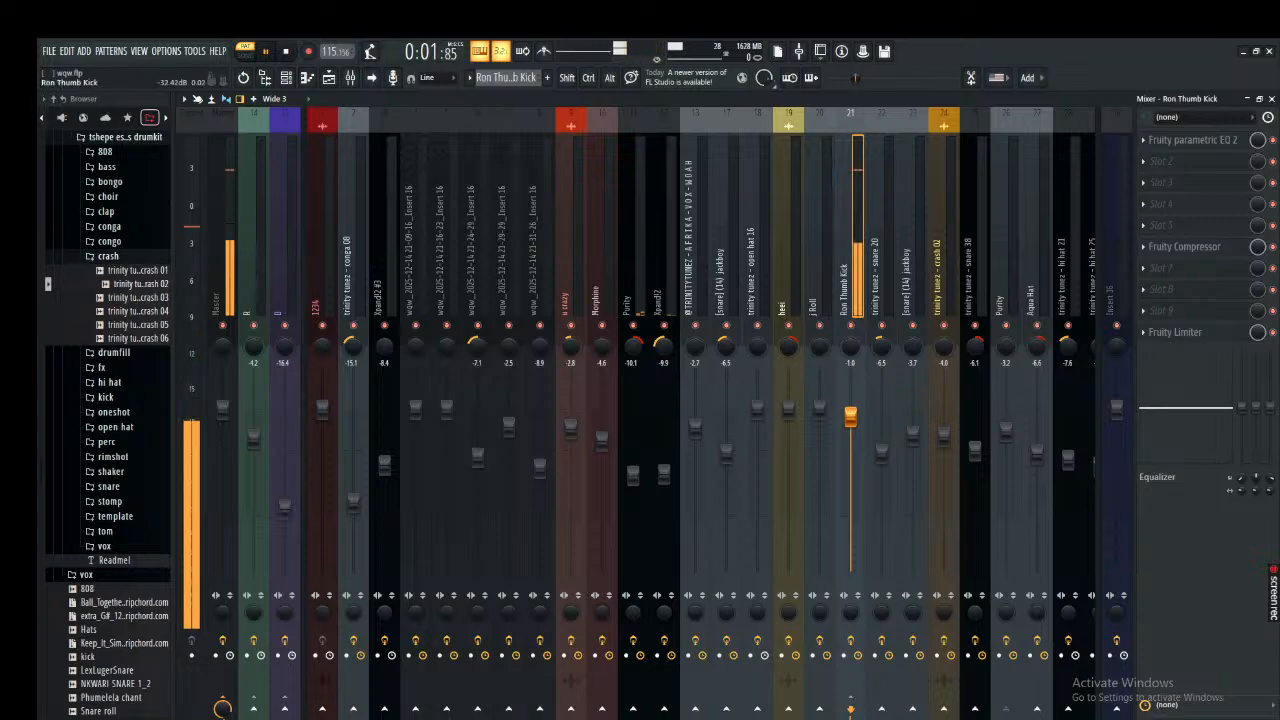
left_click(1193, 140)
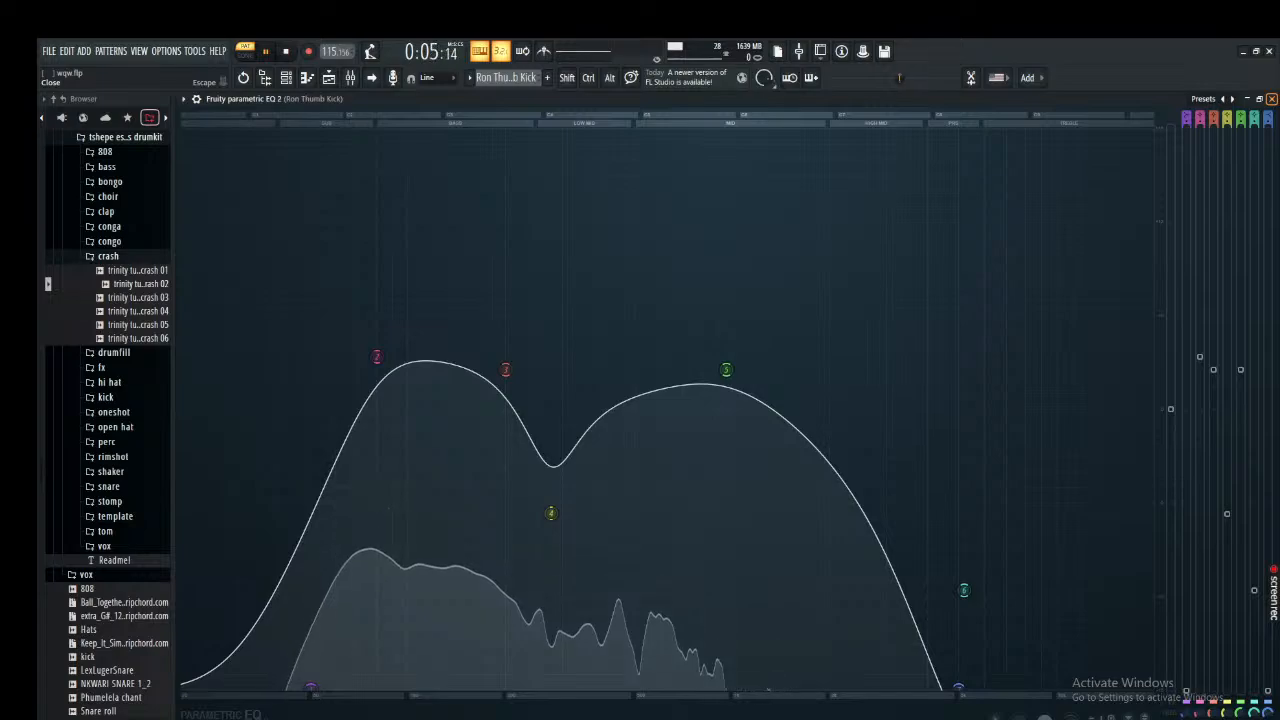
left_click(1271, 98)
Apply the Drums preset to the Fruity Compressor on the Ron Thumb Kick track and close the compressor.
left_click(1185, 247)
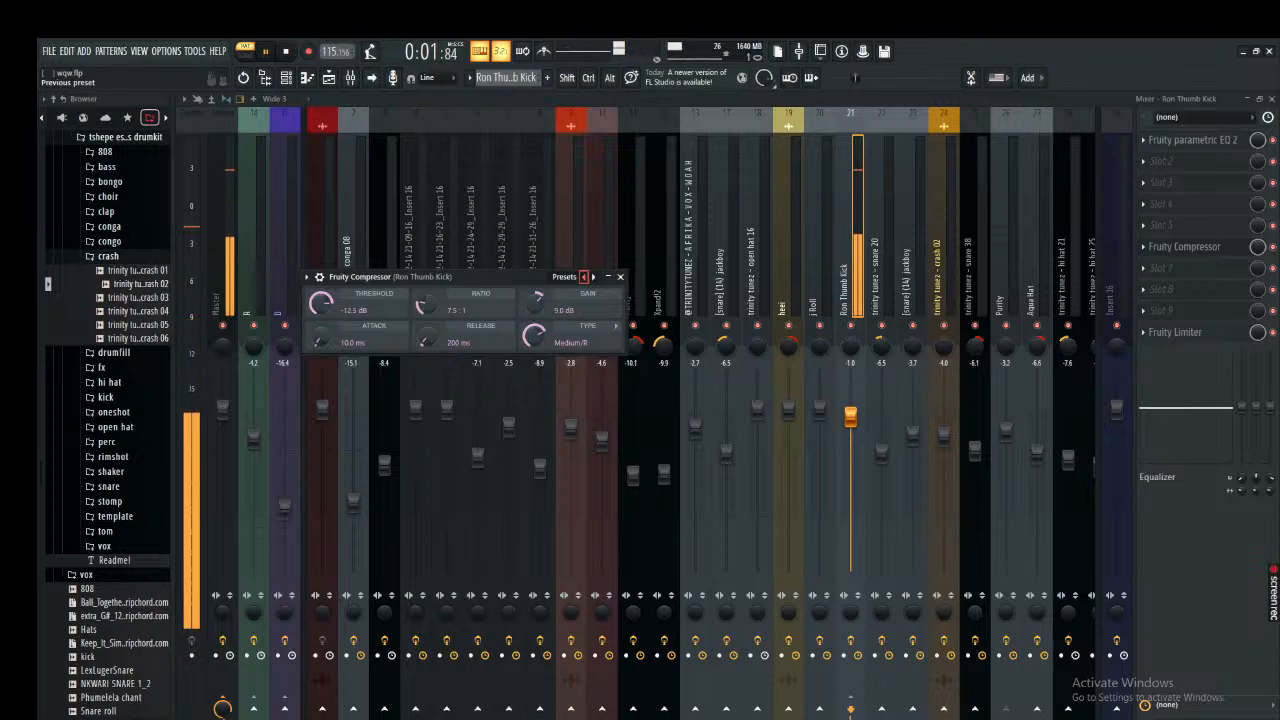
left_click(593, 277)
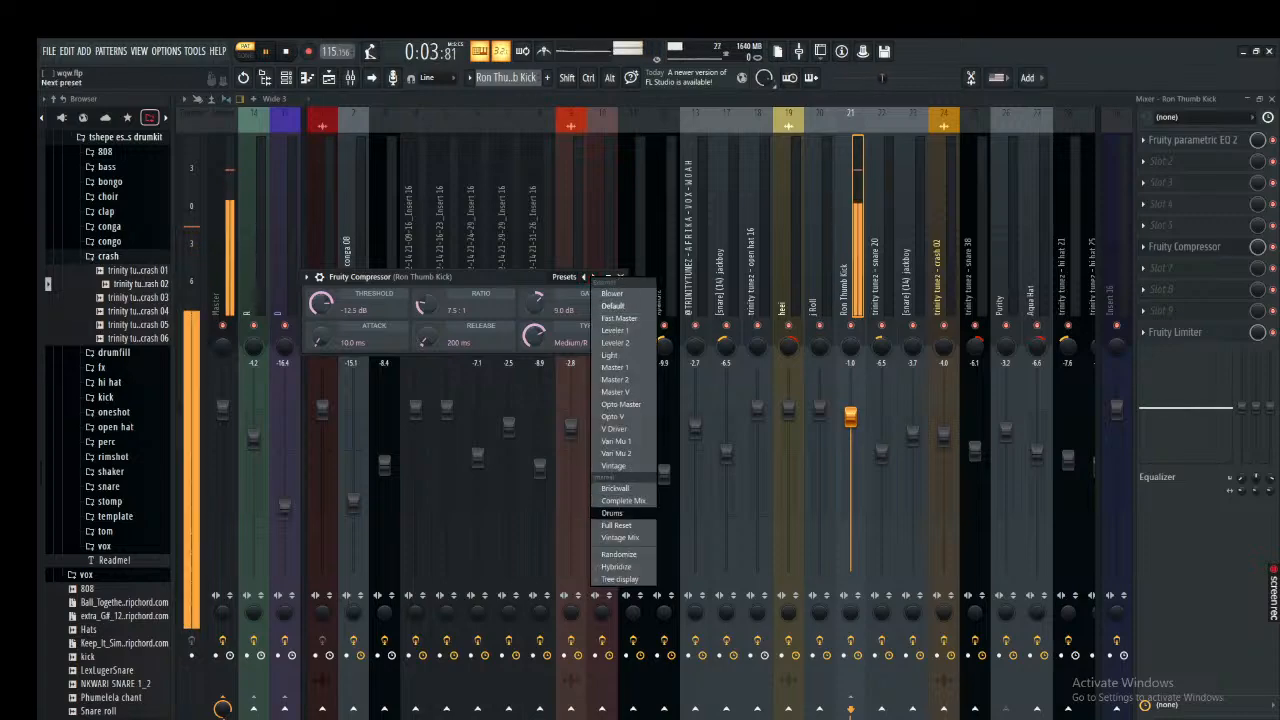
left_click(611, 512)
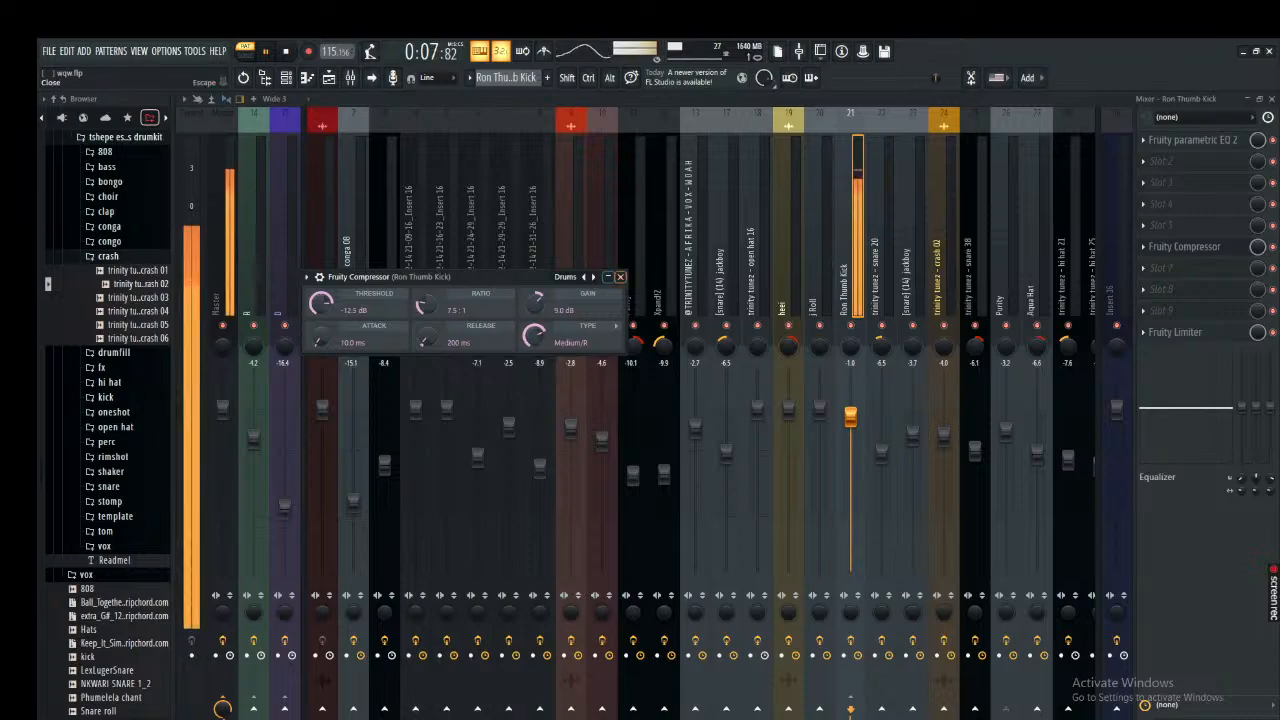
left_click(620, 276)
Inspect the Fruity Limiter on the Ron Thumb Kick track, close it, and look over the remaining mixer tracks.
left_click(1176, 332)
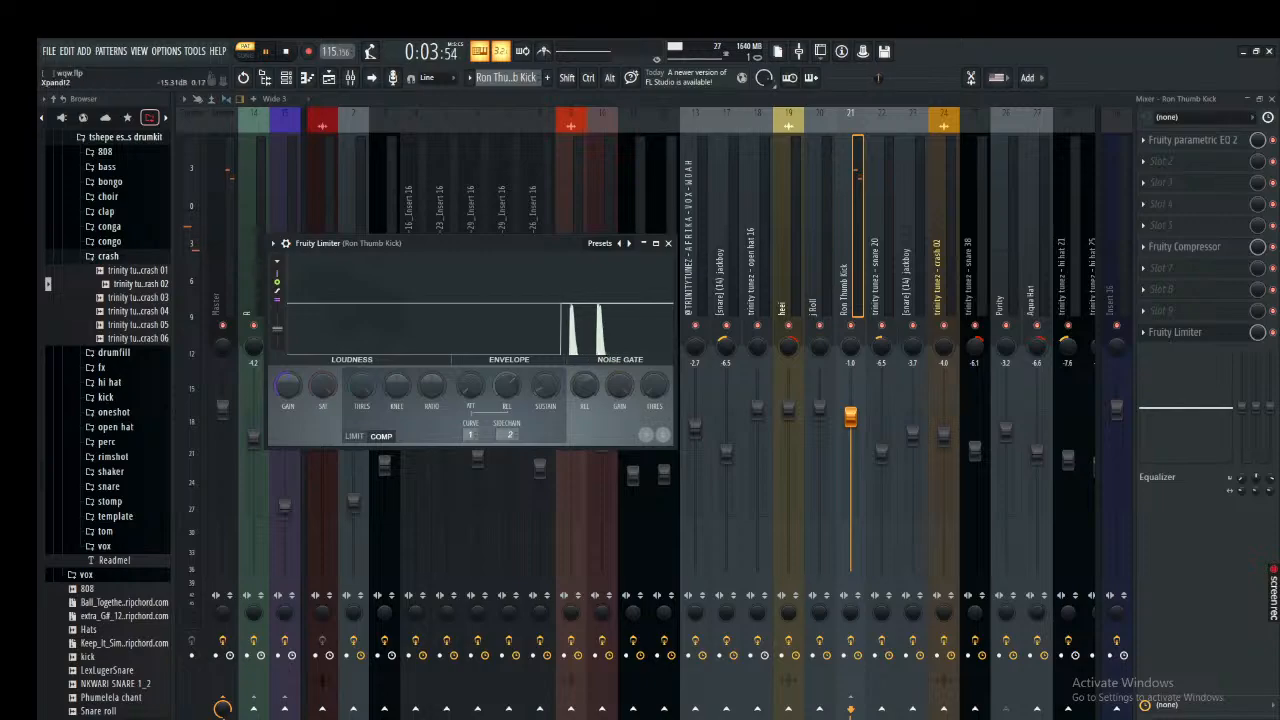
left_click(668, 243)
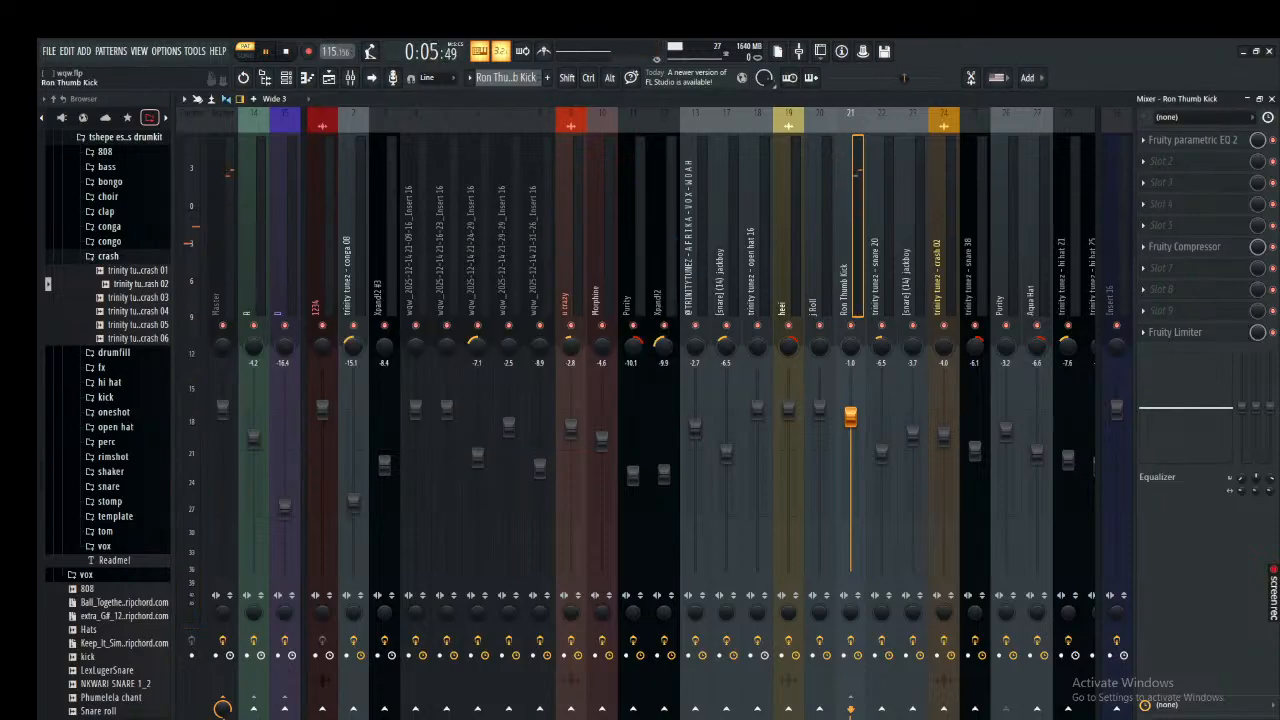
scroll(1085, 421, "right", 3)
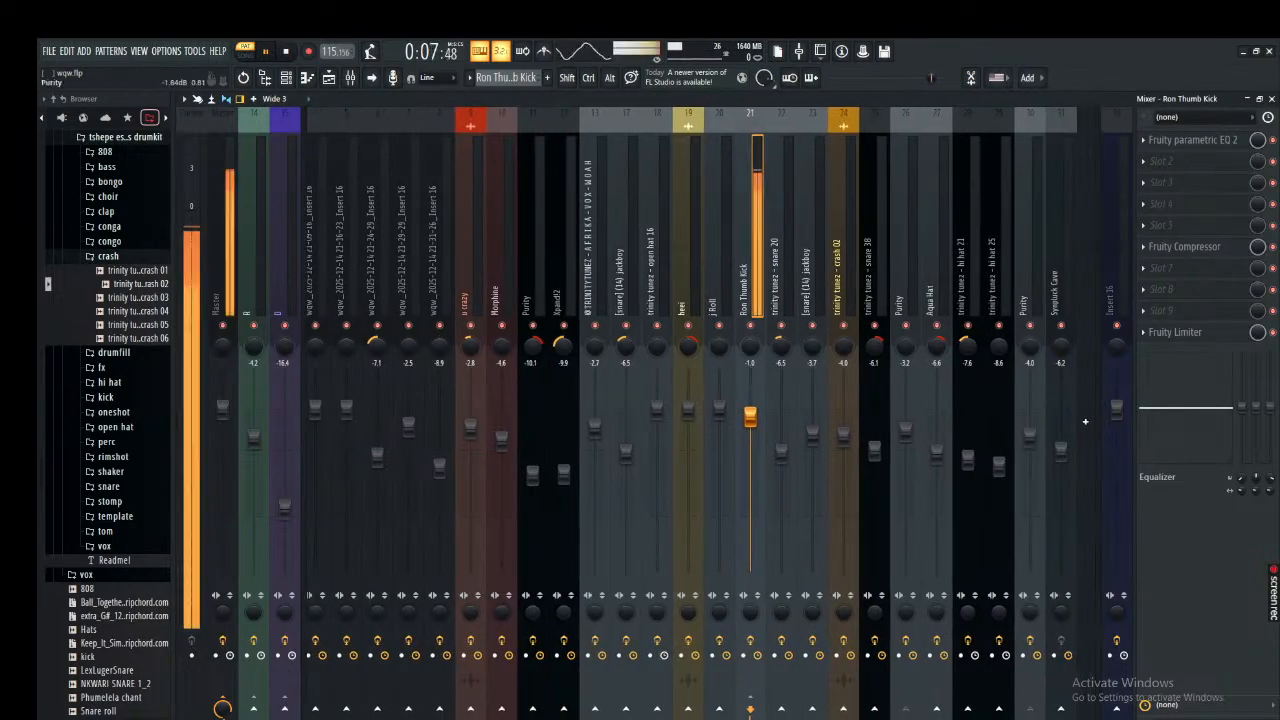
Return to the channel rack and route the Ron Thumb Kick #2 channel to mixer track 21.
key("F9")
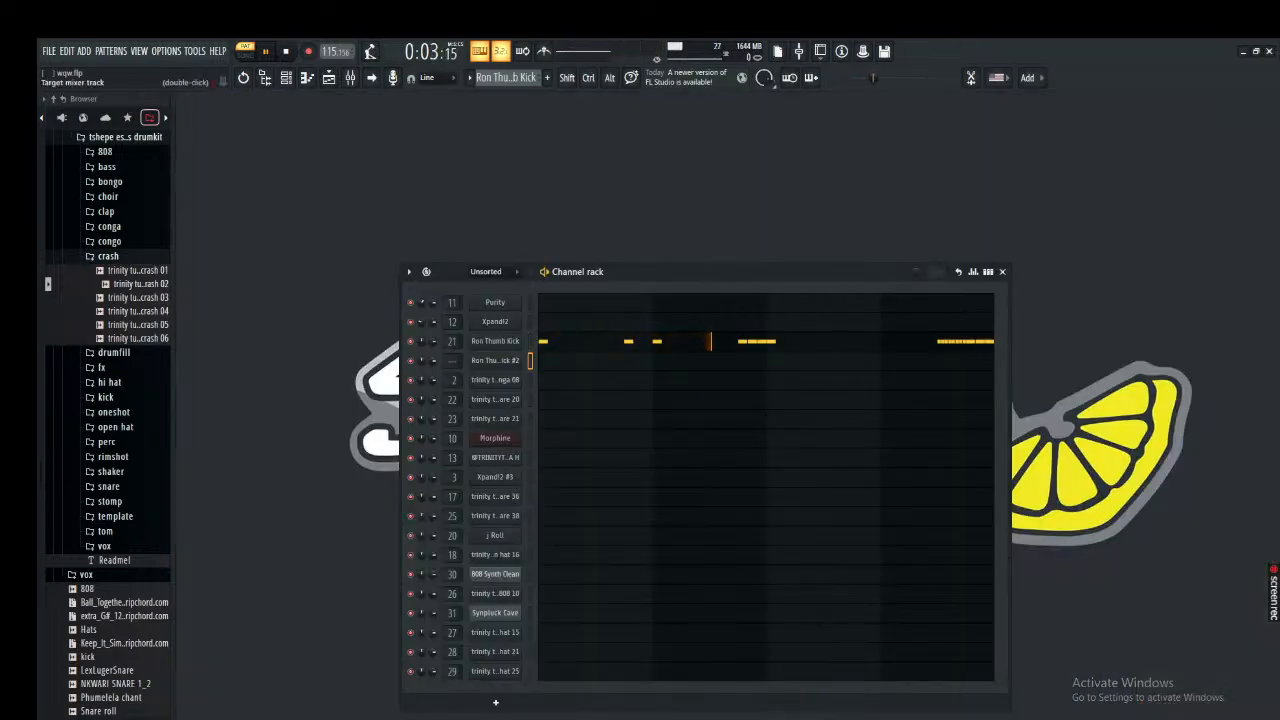
left_click_drag(452, 361, 452, 304)
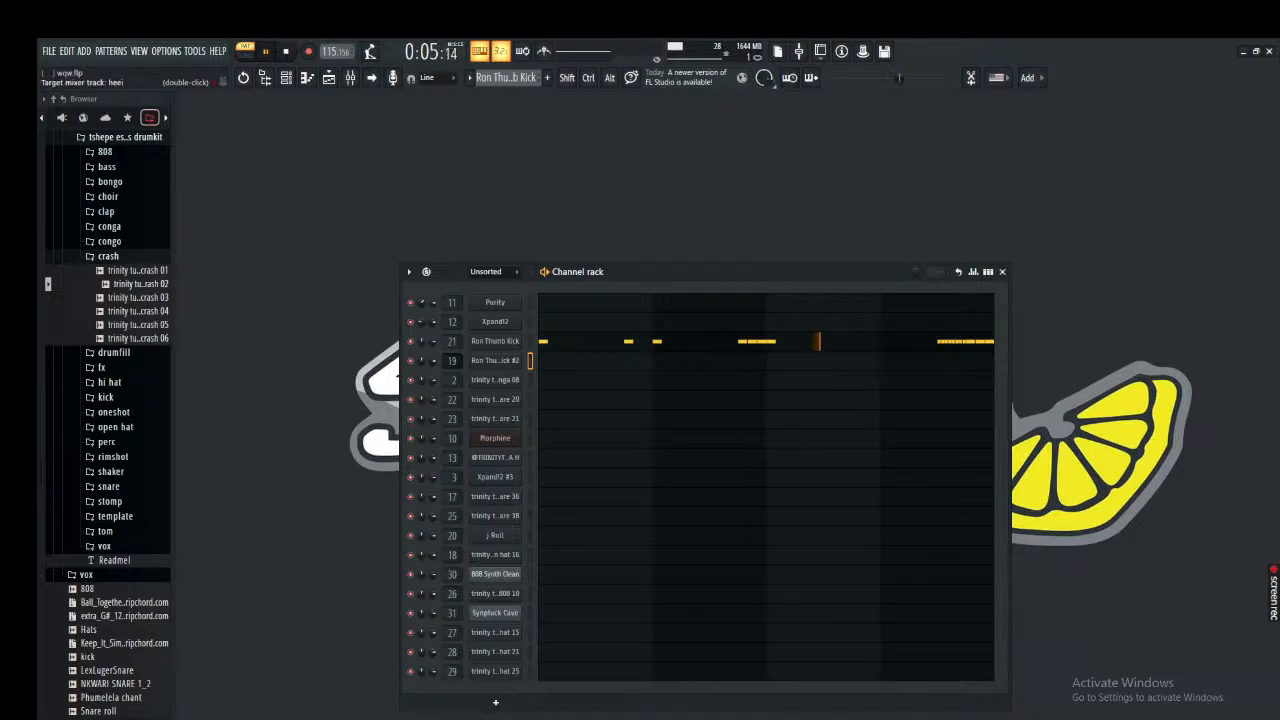
left_click_drag(452, 361, 452, 356)
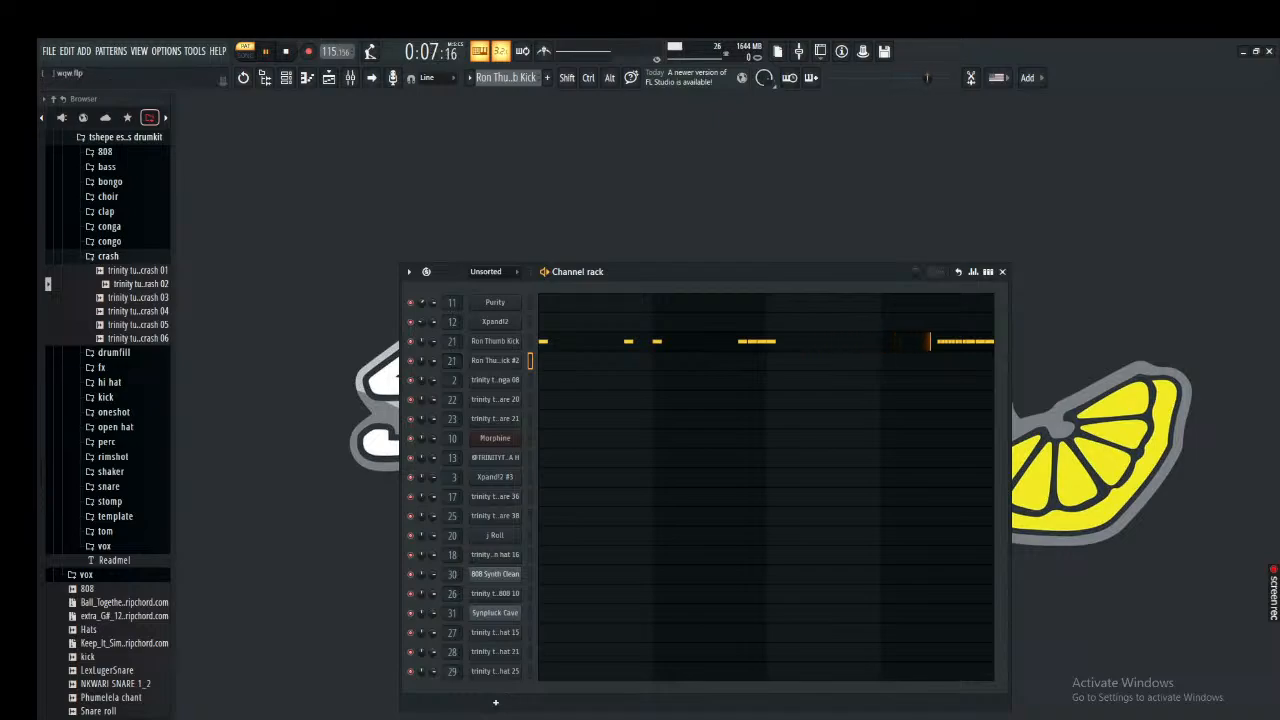
Play the patterns through to snare 20, inspect the Fruity Compressor on its mixer track, and return to the channel rack.
scroll(506, 78, "down", 1)
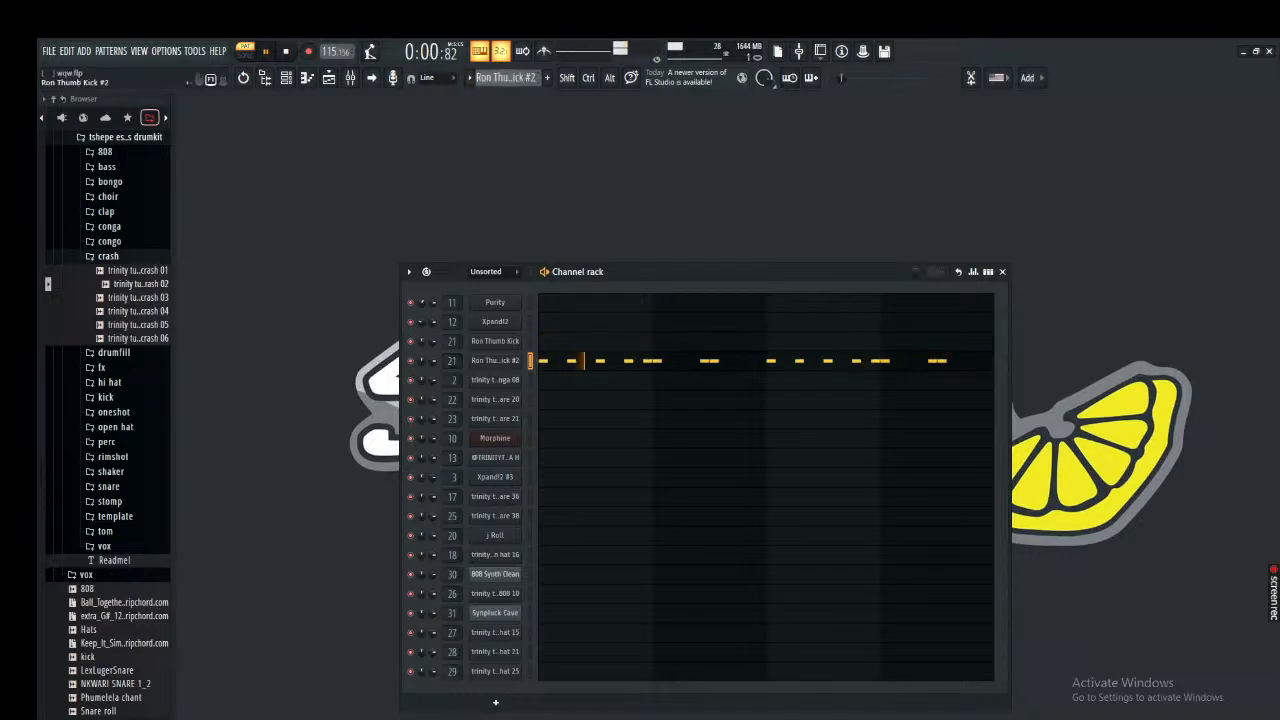
scroll(506, 78, "down", 1)
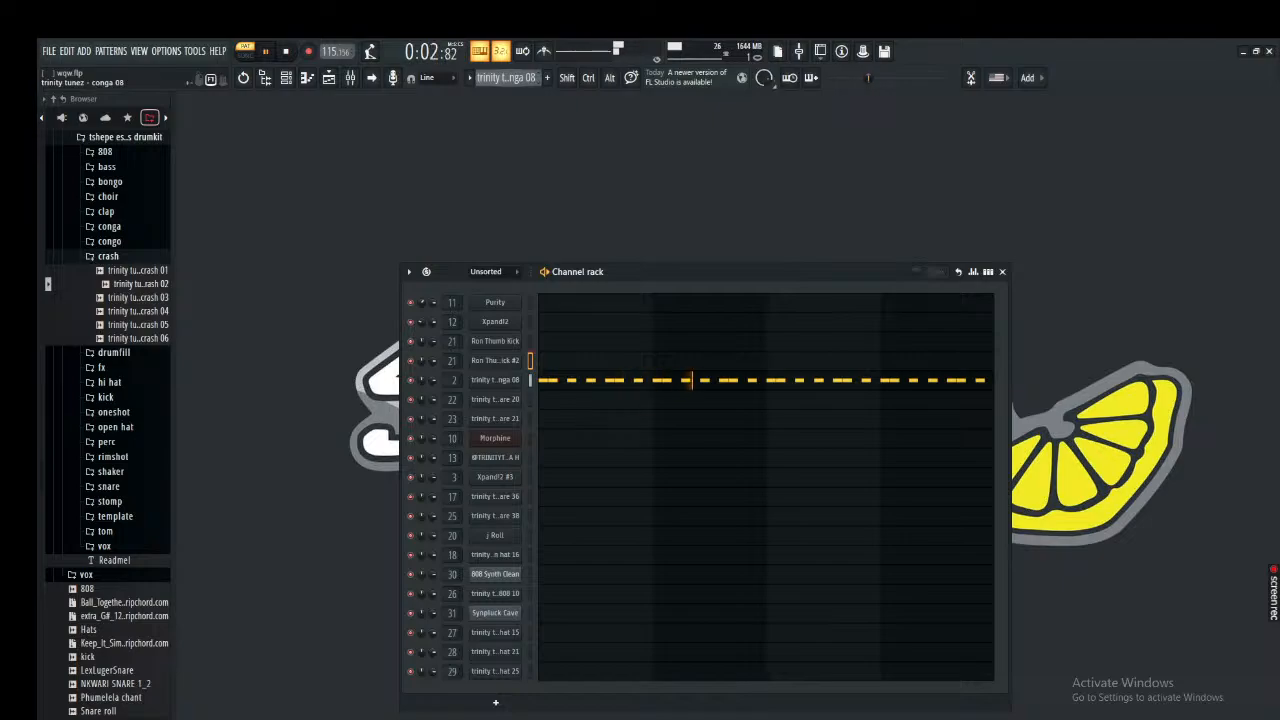
scroll(506, 78, "down", 1)
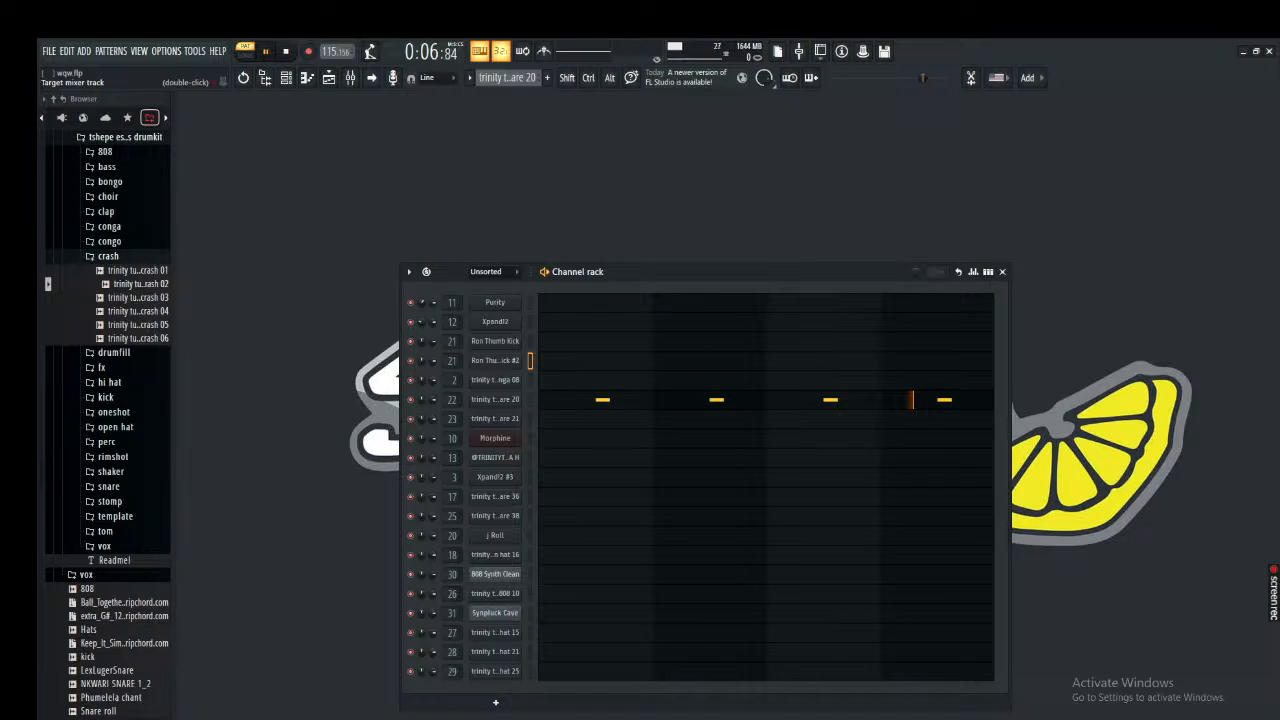
double_click(452, 399)
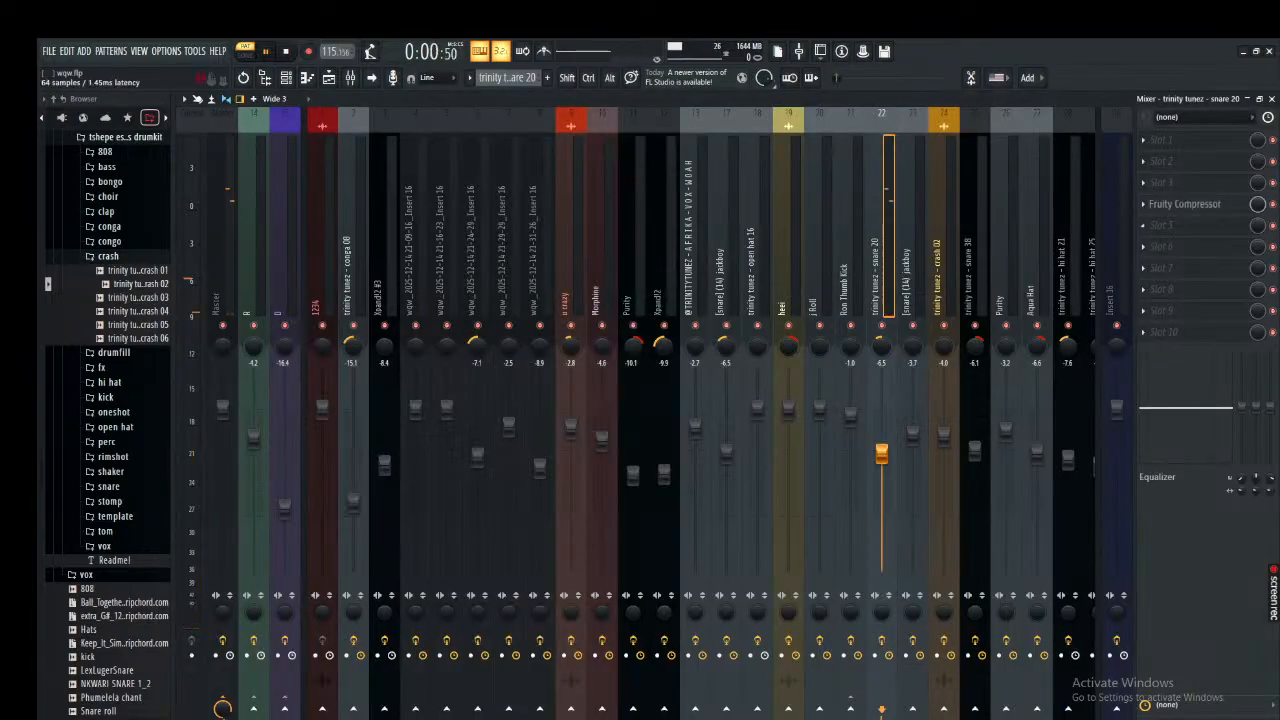
left_click(1185, 204)
left_click(1185, 204)
key("F9")
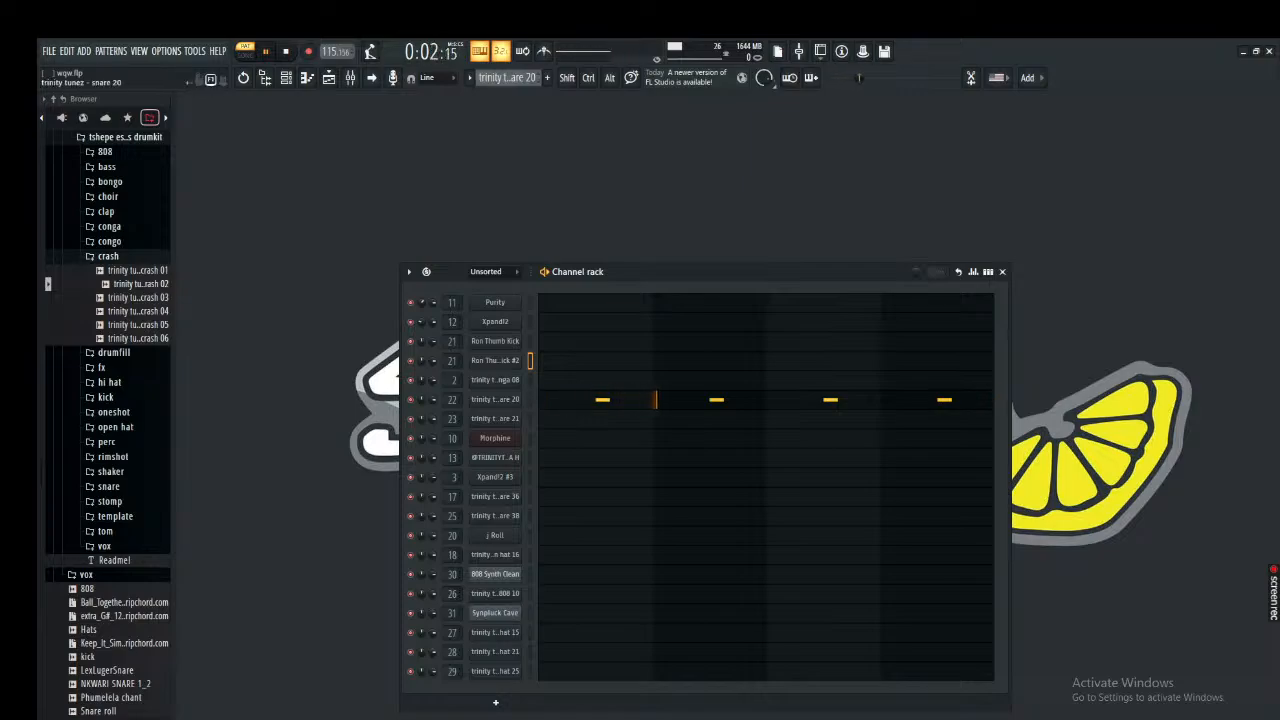
Play the snare 21 pattern, inspect the Fruity Parametric EQ 2 on mixer track 23, and close the equalizer and mixer.
key("Right")
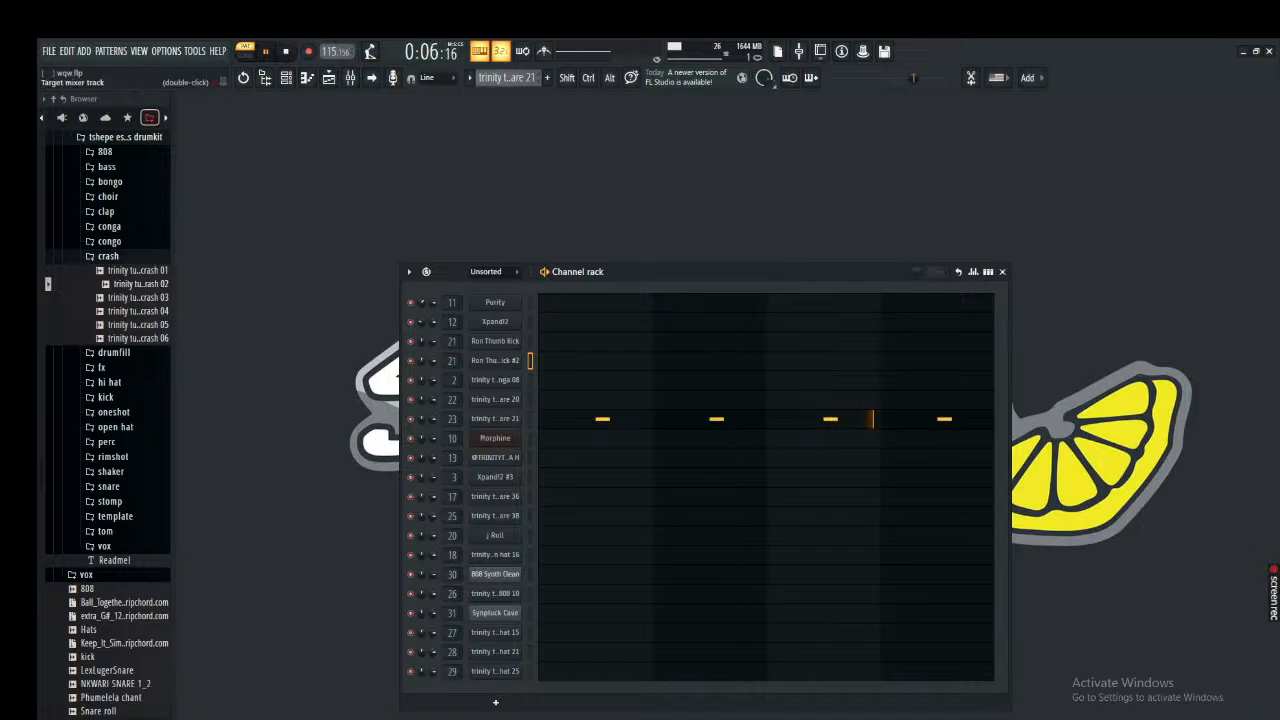
double_click(452, 419)
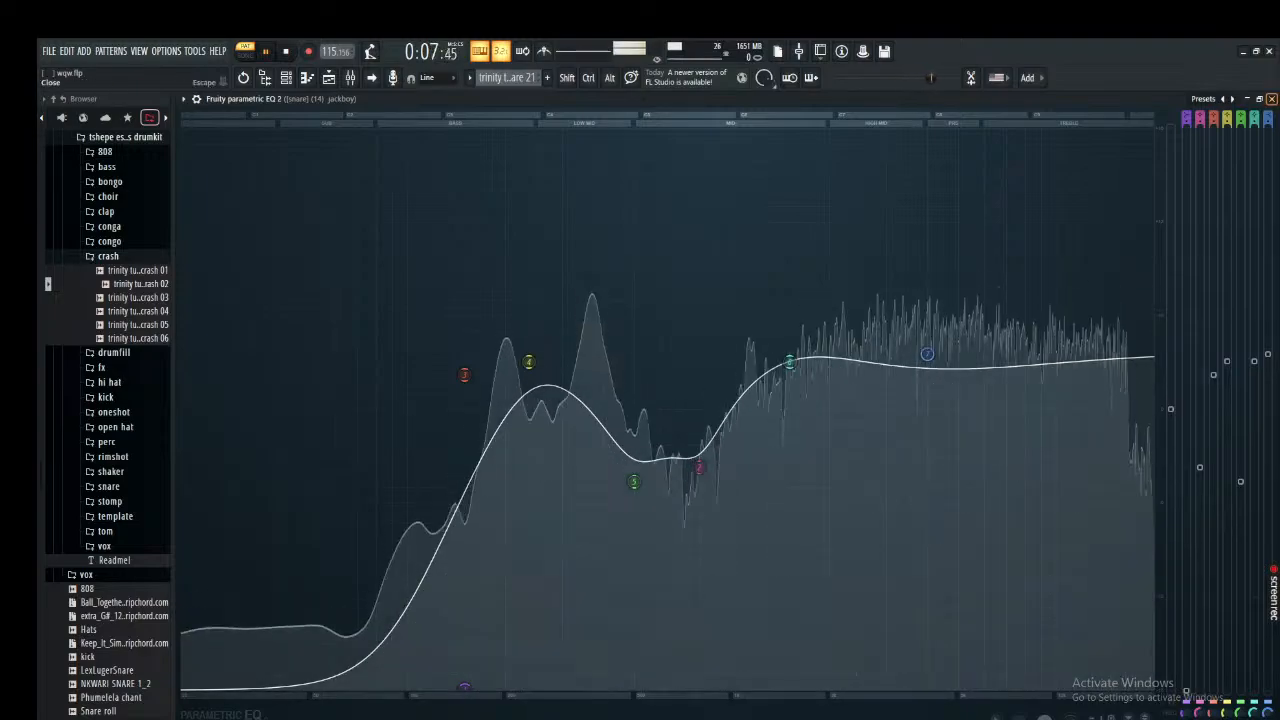
left_click(1271, 98)
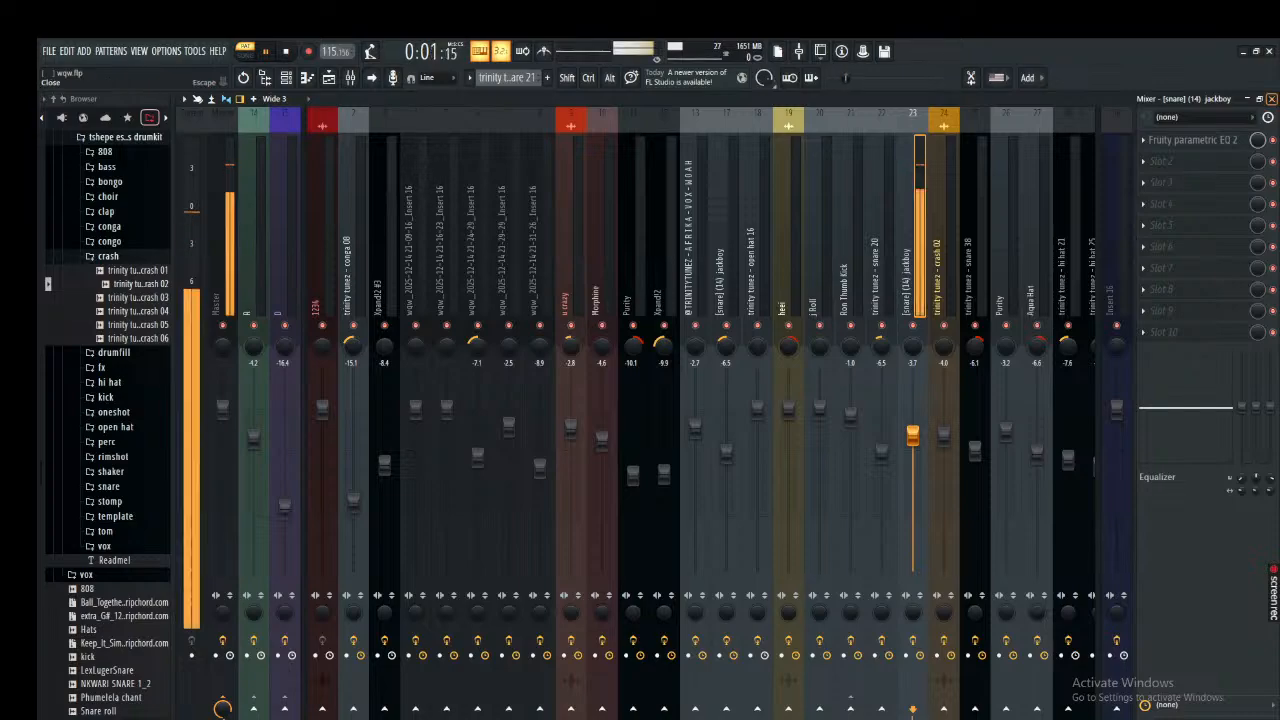
left_click(1271, 98)
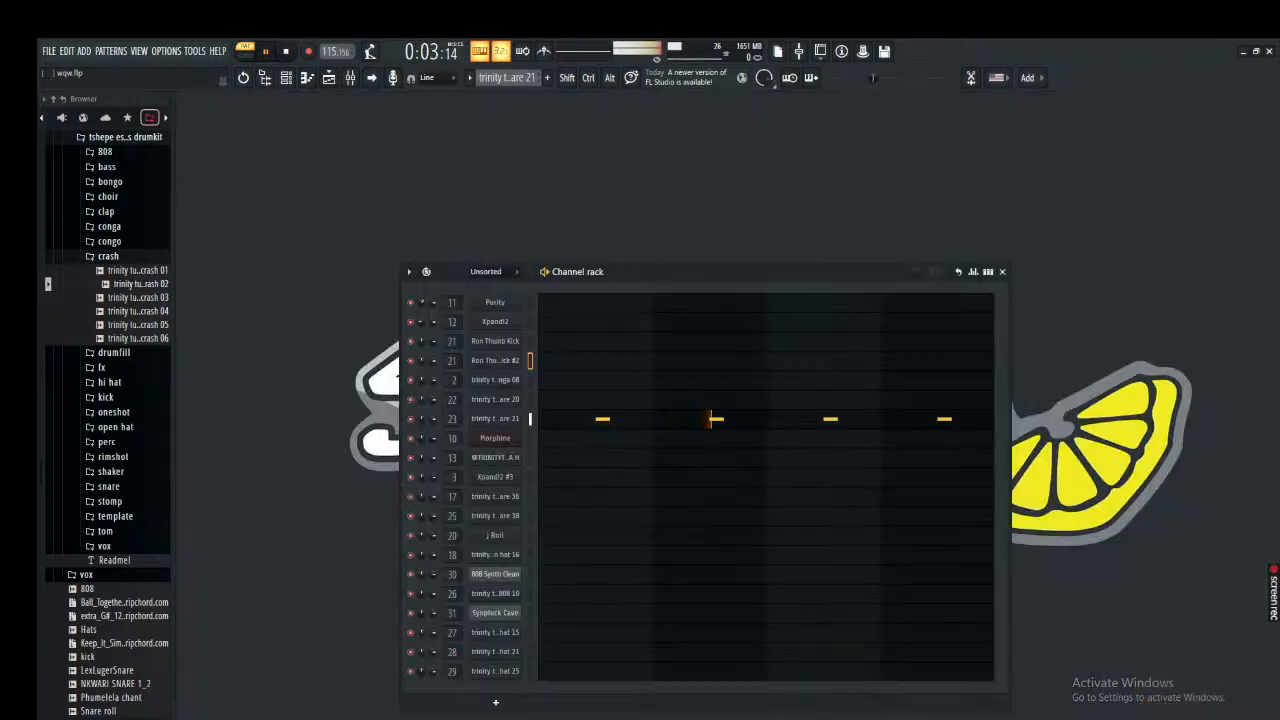
Play the Morphine pattern and inspect the Fruity Stereo Enhancer and the FabFilter Pro-Q 3 low band on its mixer track.
key("KP_Add")
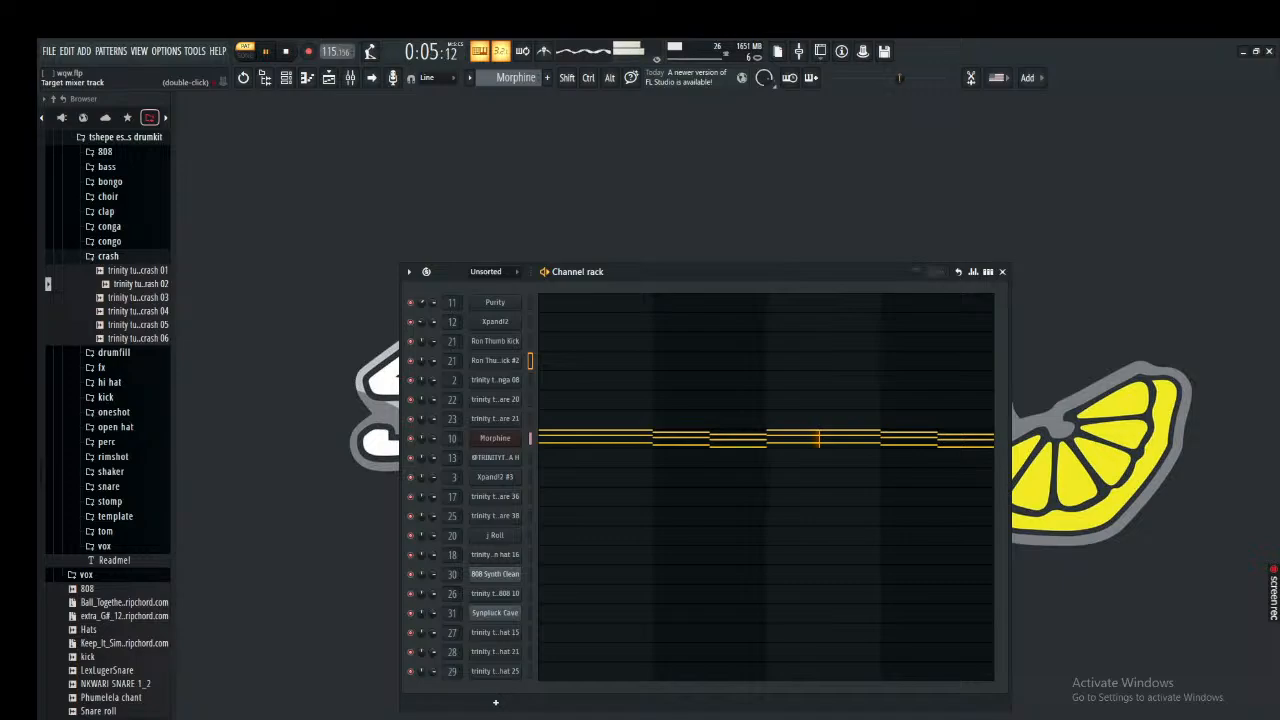
double_click(452, 438)
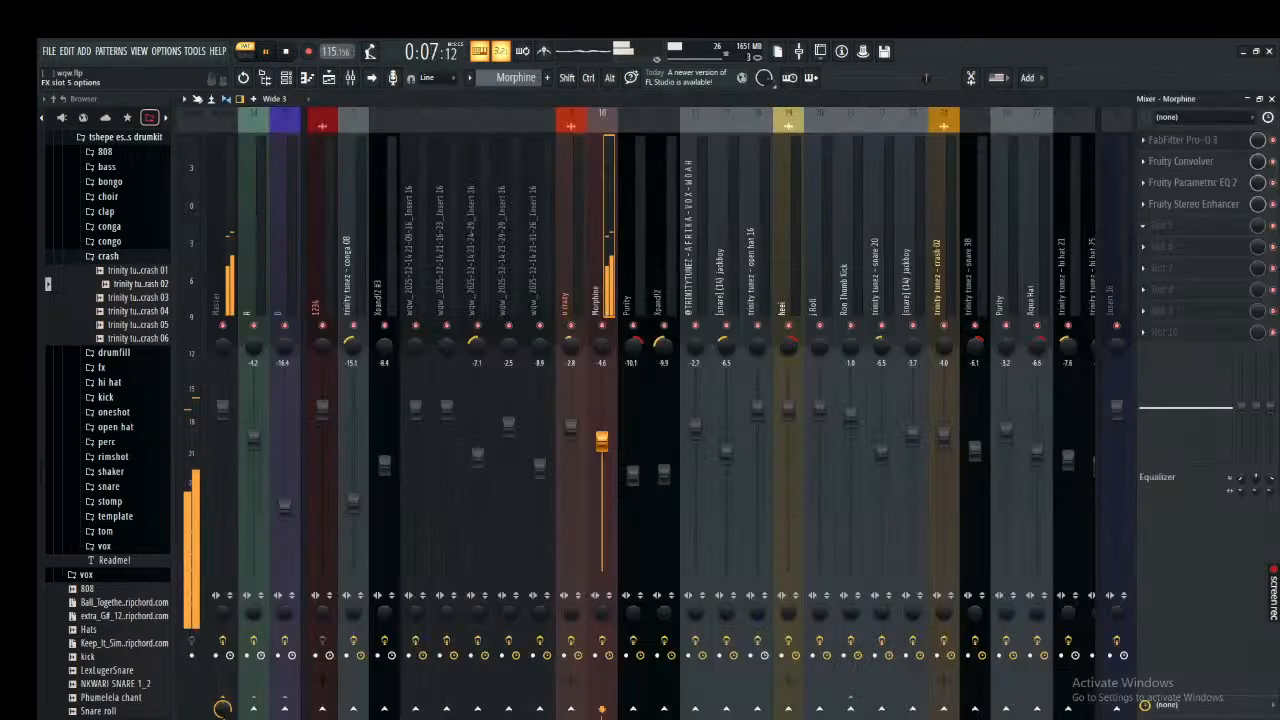
left_click(1194, 204)
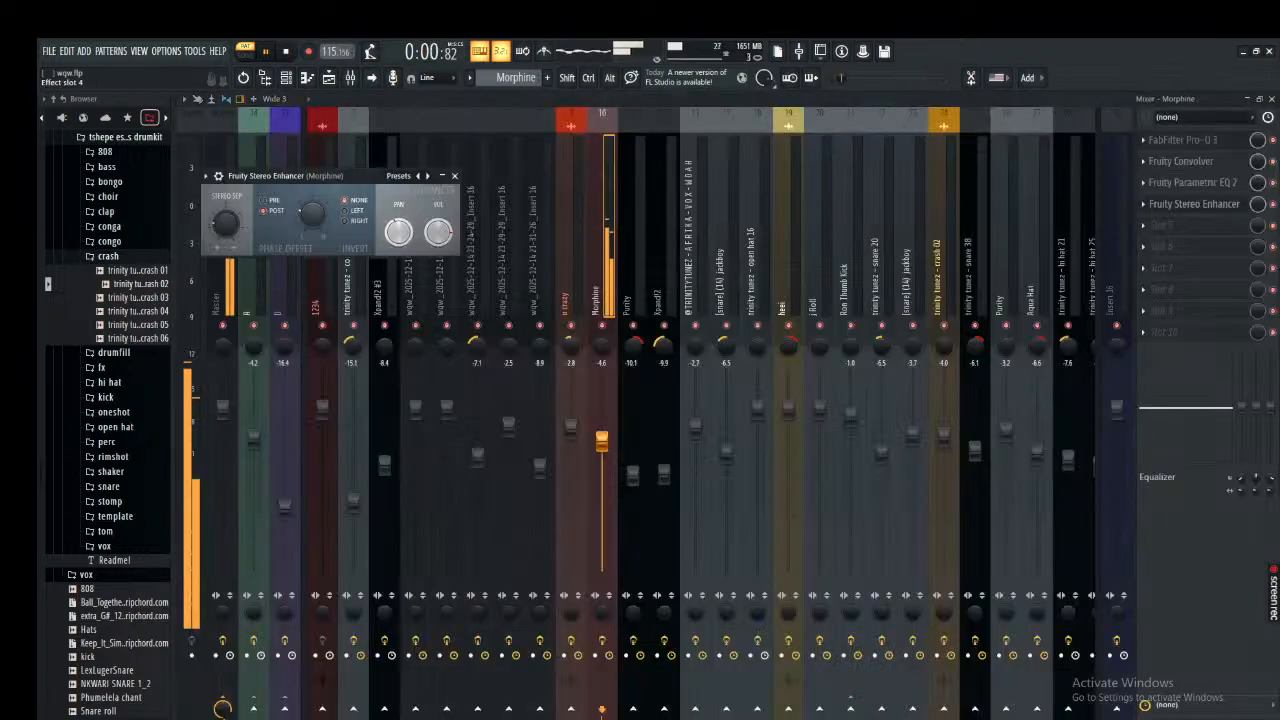
left_click(1194, 204)
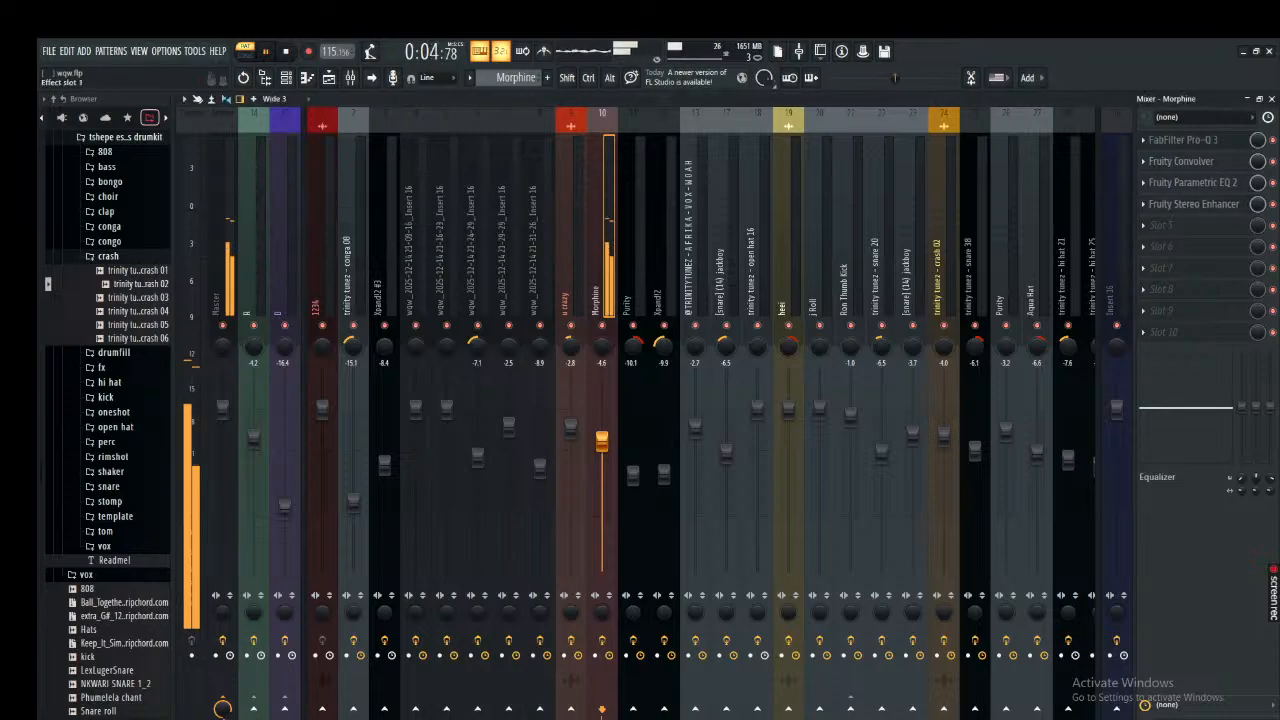
left_click(1183, 139)
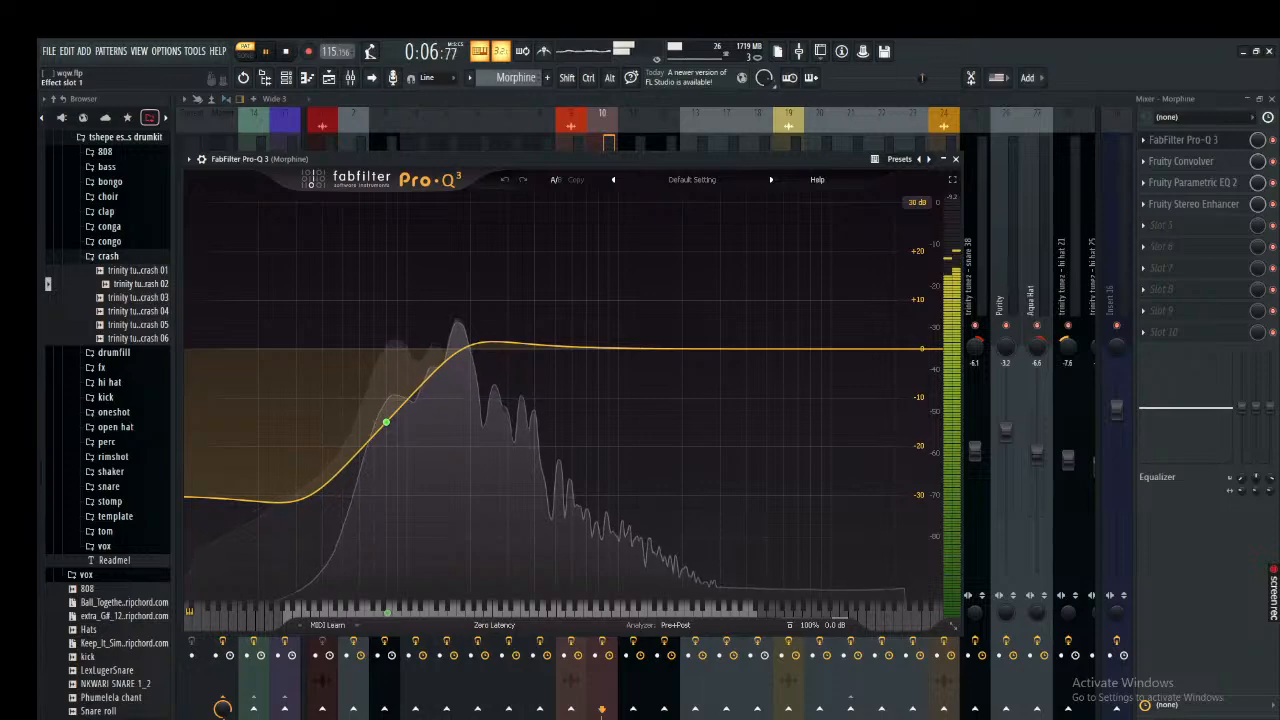
mouse_move(386, 423)
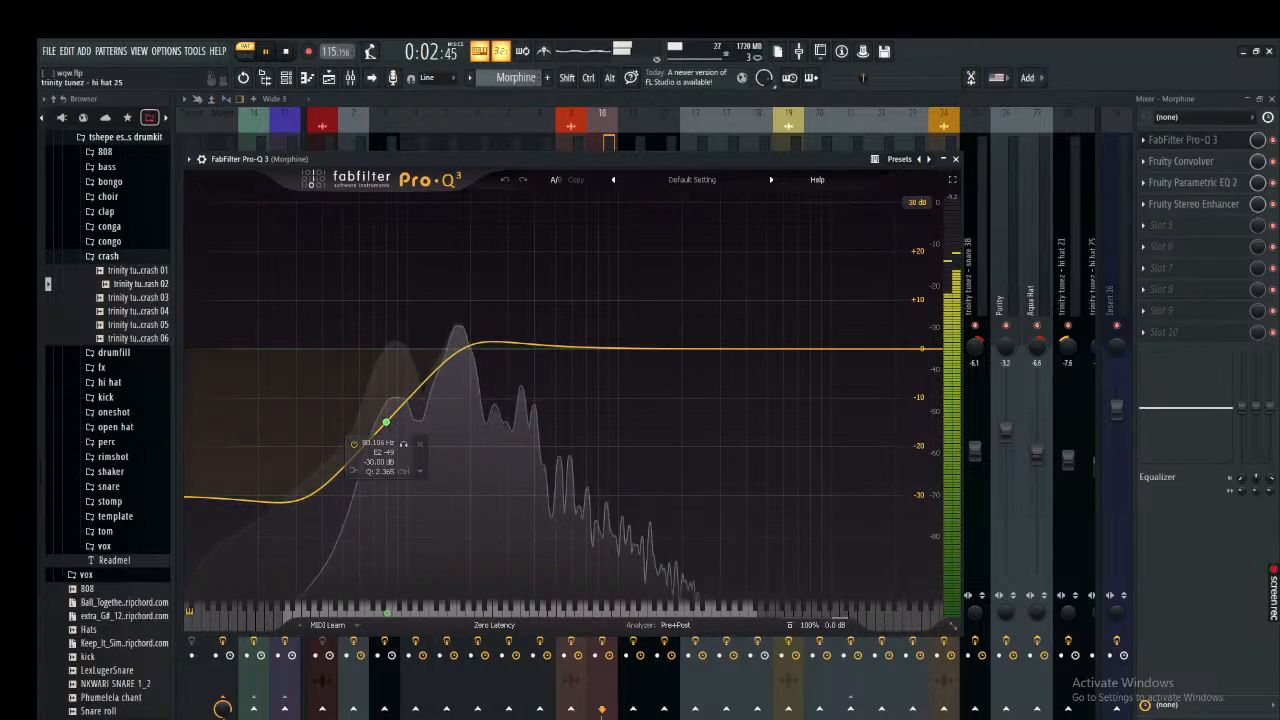
Close the FabFilter Pro-Q 3 and inspect the Fruity Convolver and Fruity Parametric EQ 2 on the Morphine mixer track.
left_click(955, 159)
left_click(1181, 161)
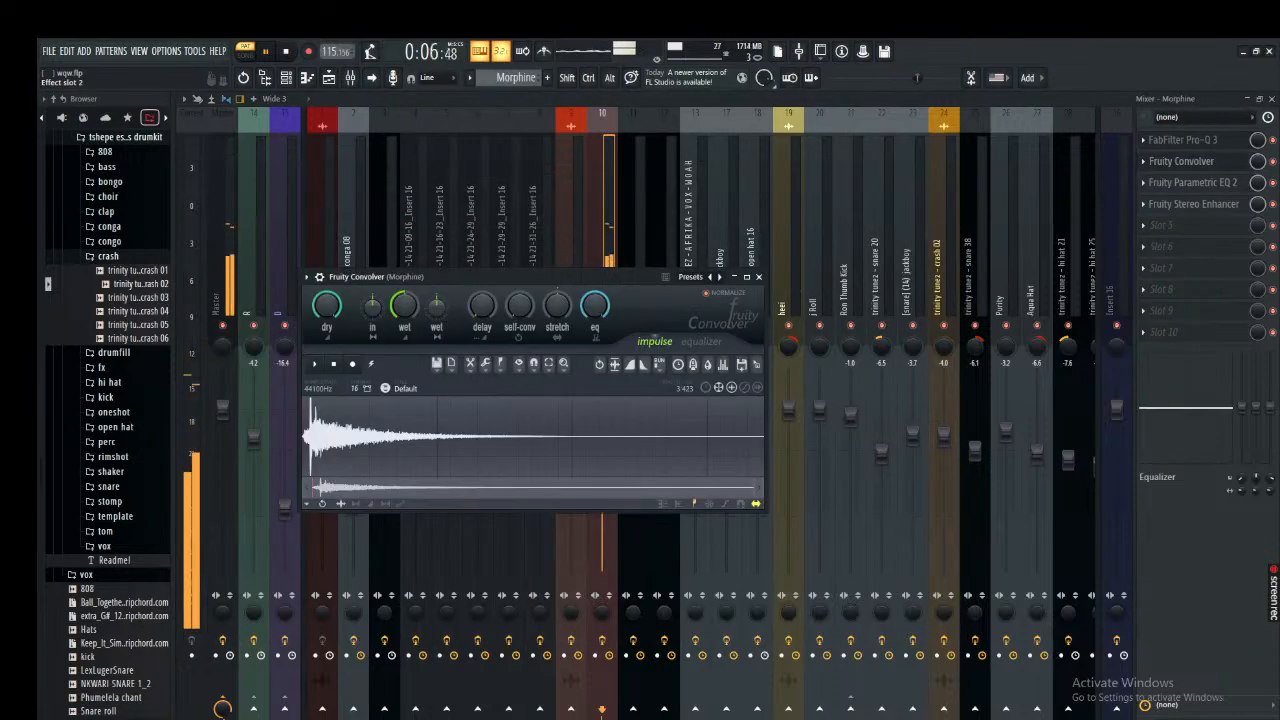
left_click(1181, 161)
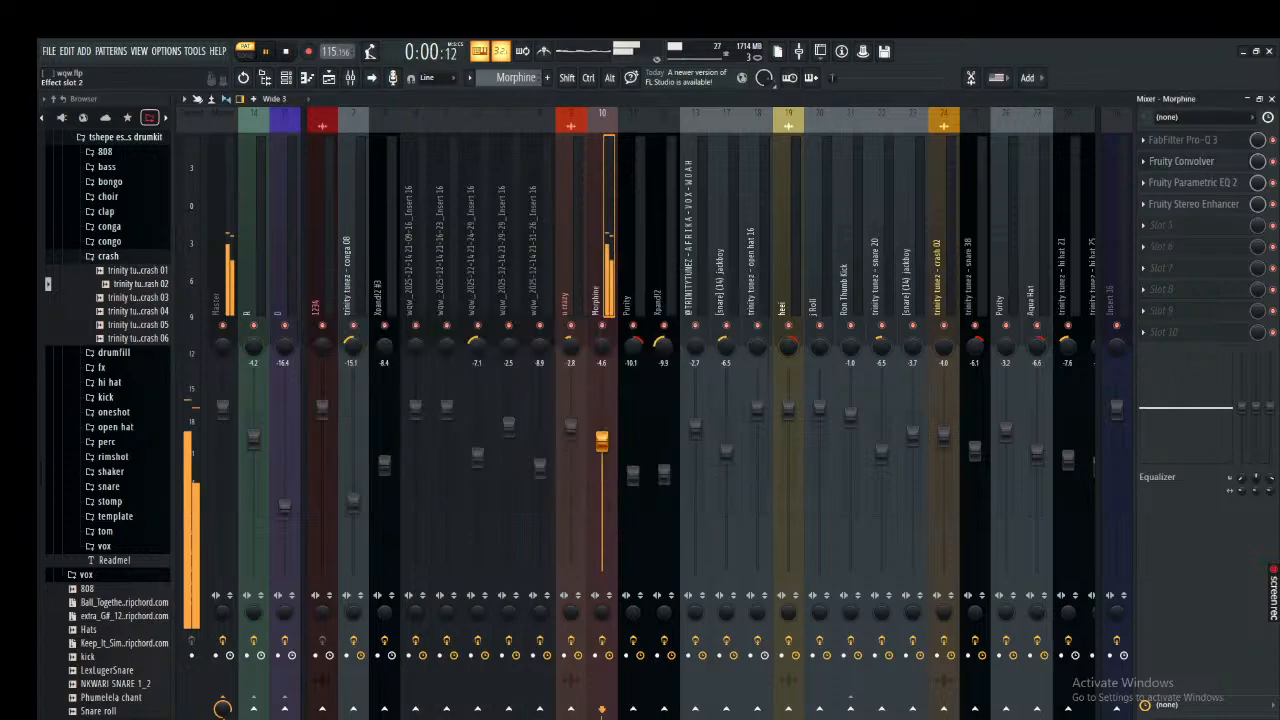
left_click(1193, 183)
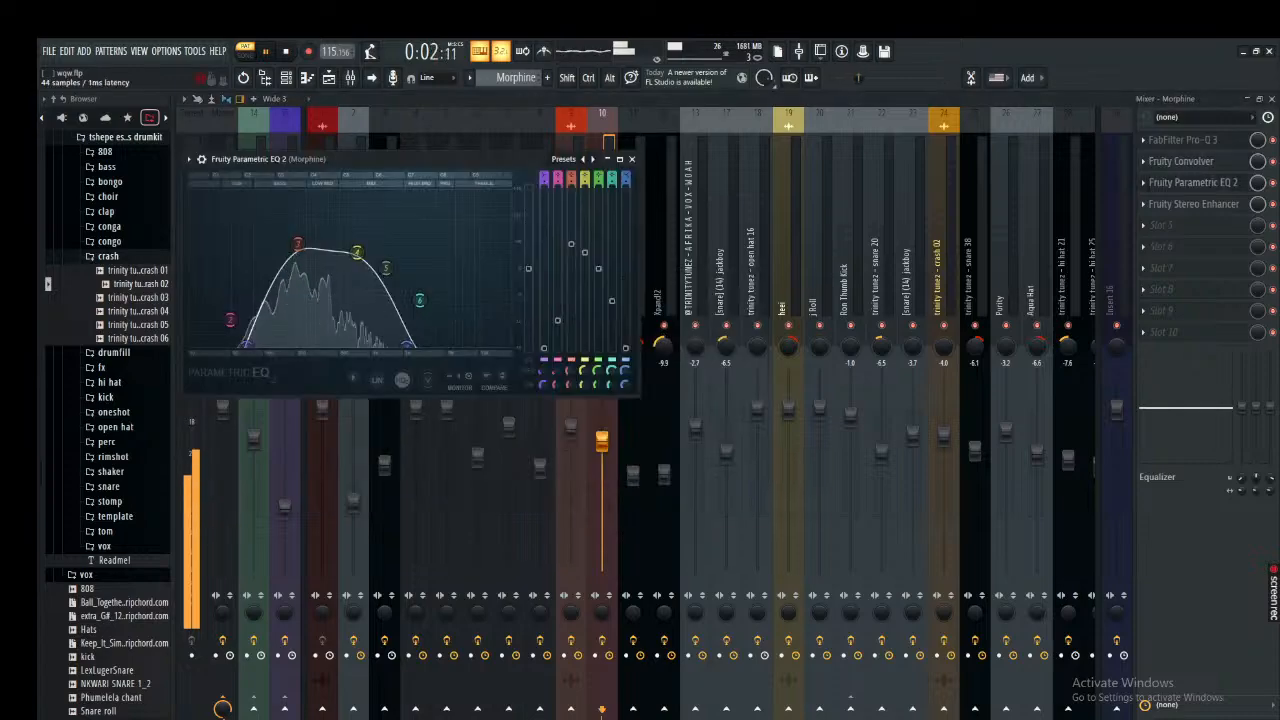
mouse_move(406, 346)
left_mouse_down()
mouse_move(485, 345)
mouse_move(401, 346)
left_mouse_up()
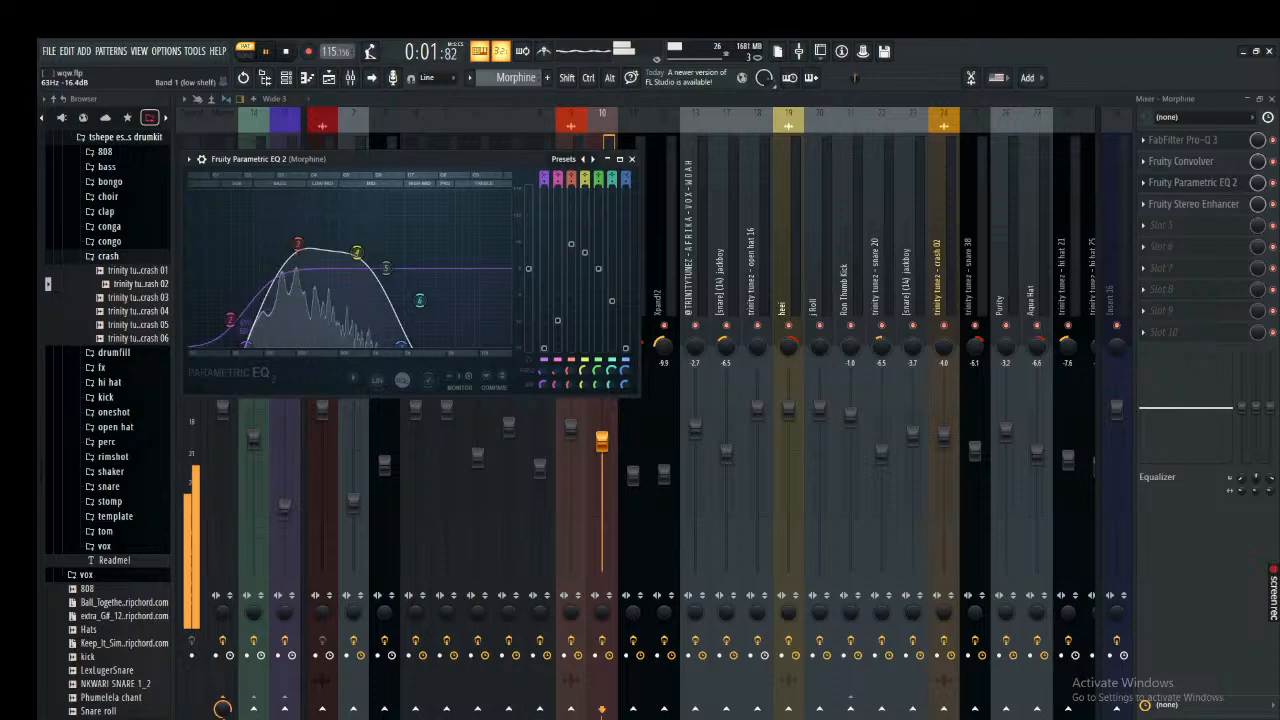
left_click(631, 159)
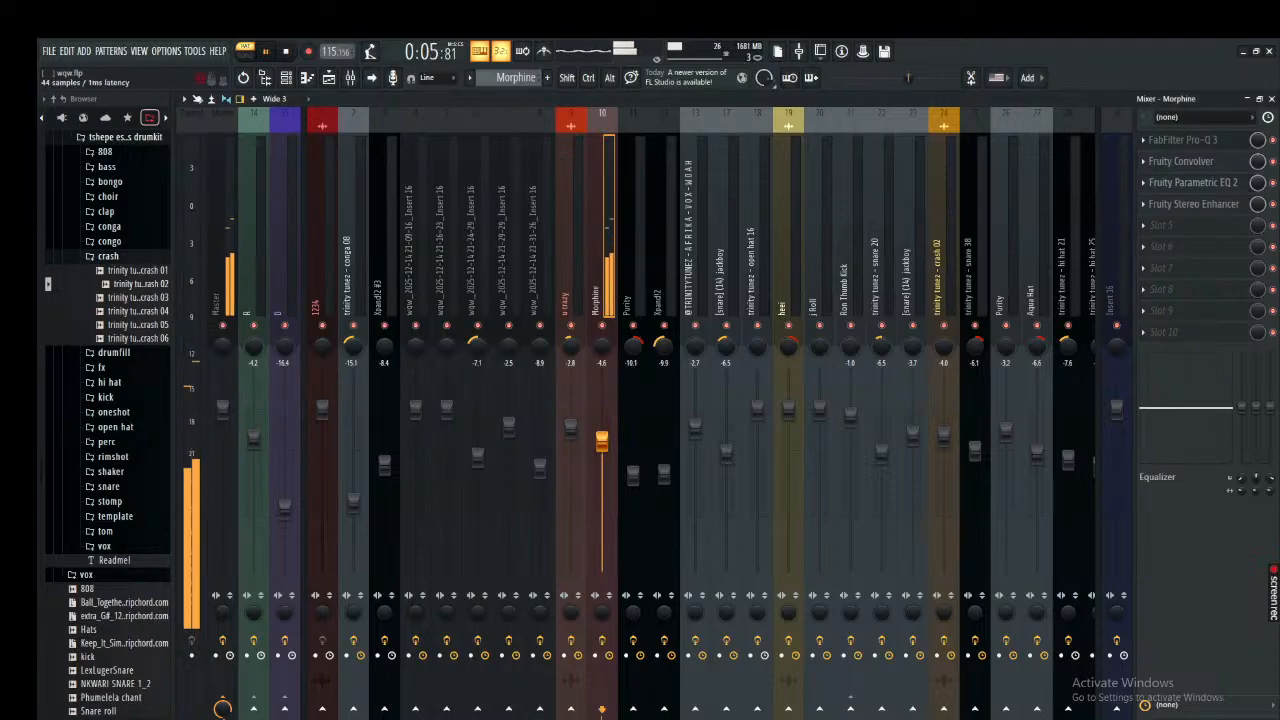
Inspect the Fruity Stereo Enhancer on the Morphine mixer track and return to the channel rack.
left_click(1193, 204)
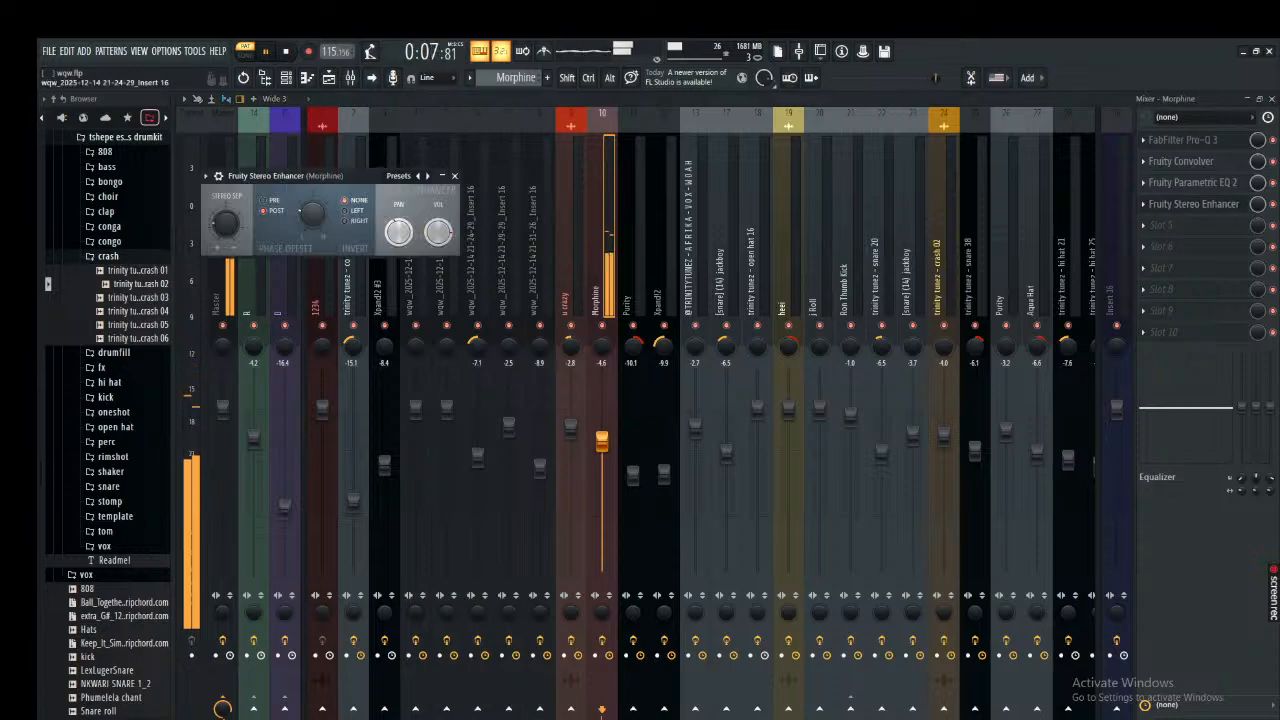
left_click(455, 176)
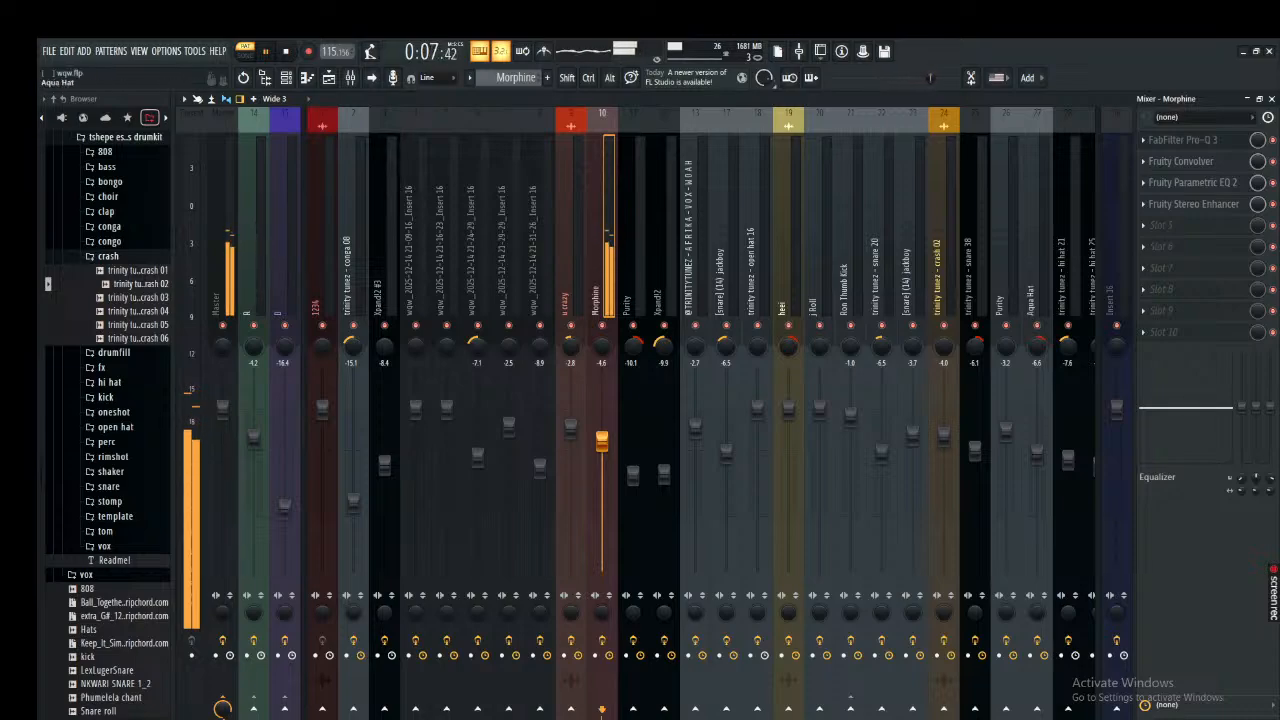
left_click(1271, 98)
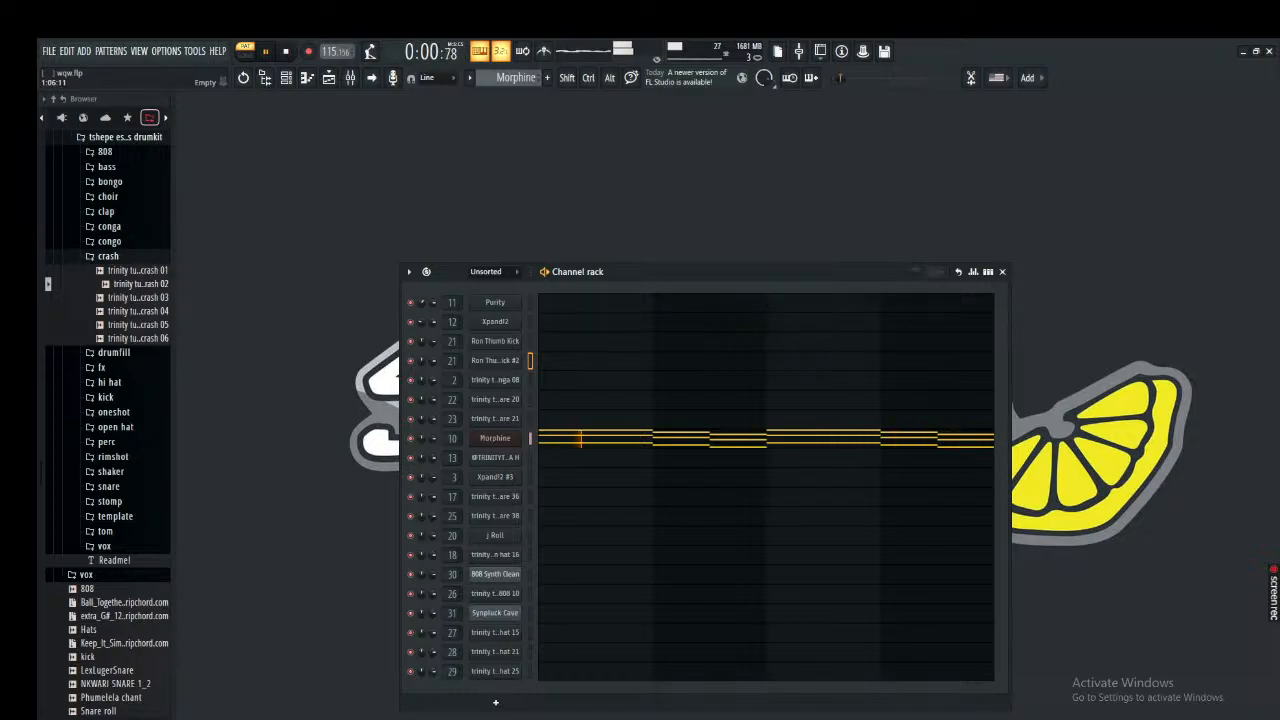
left_click(285, 77)
left_click(285, 77)
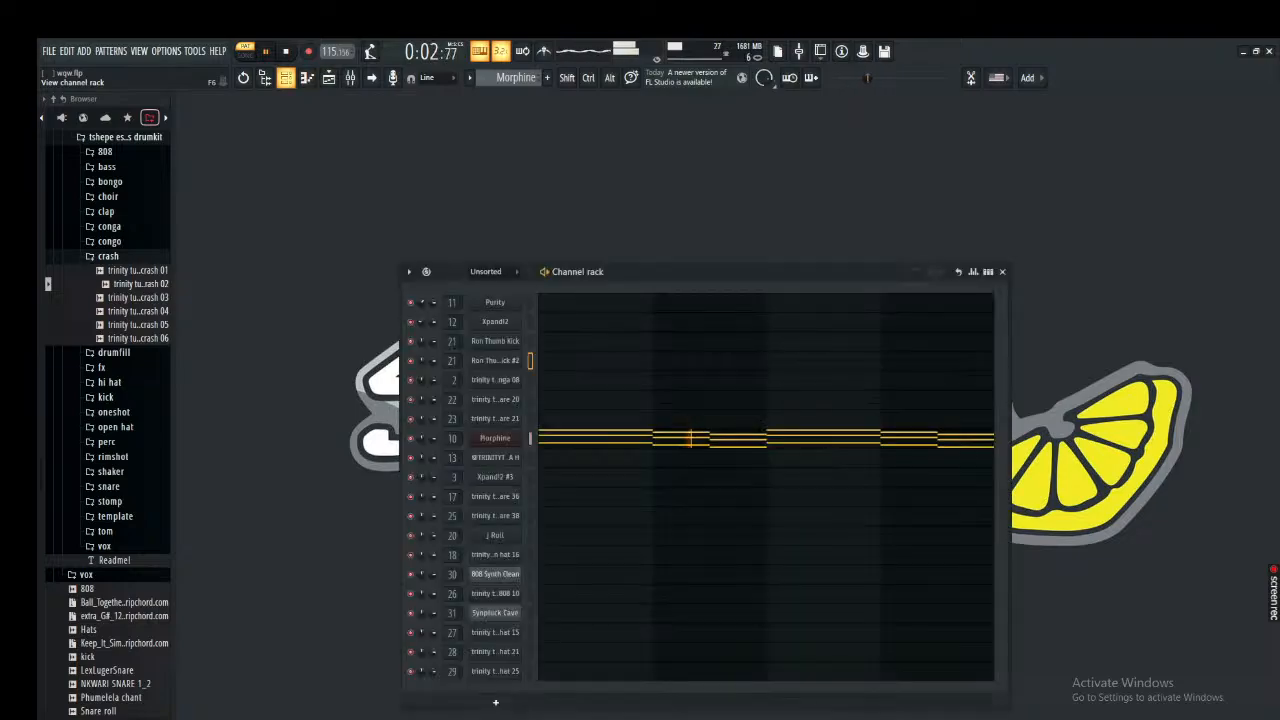
Play the vox pattern, inspect the Fruity Reeverb 2 and Fruity Compressor on mixer track 13, and close the mixer.
key("KP_Add")
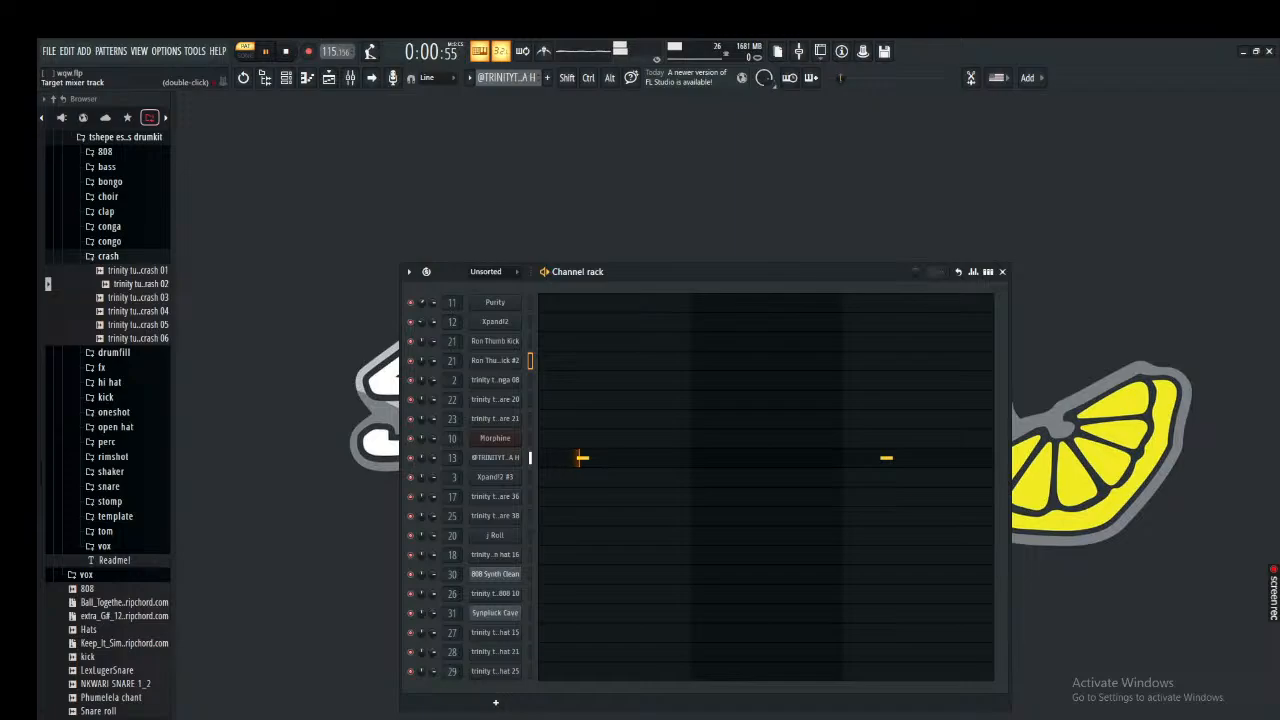
double_click(452, 457)
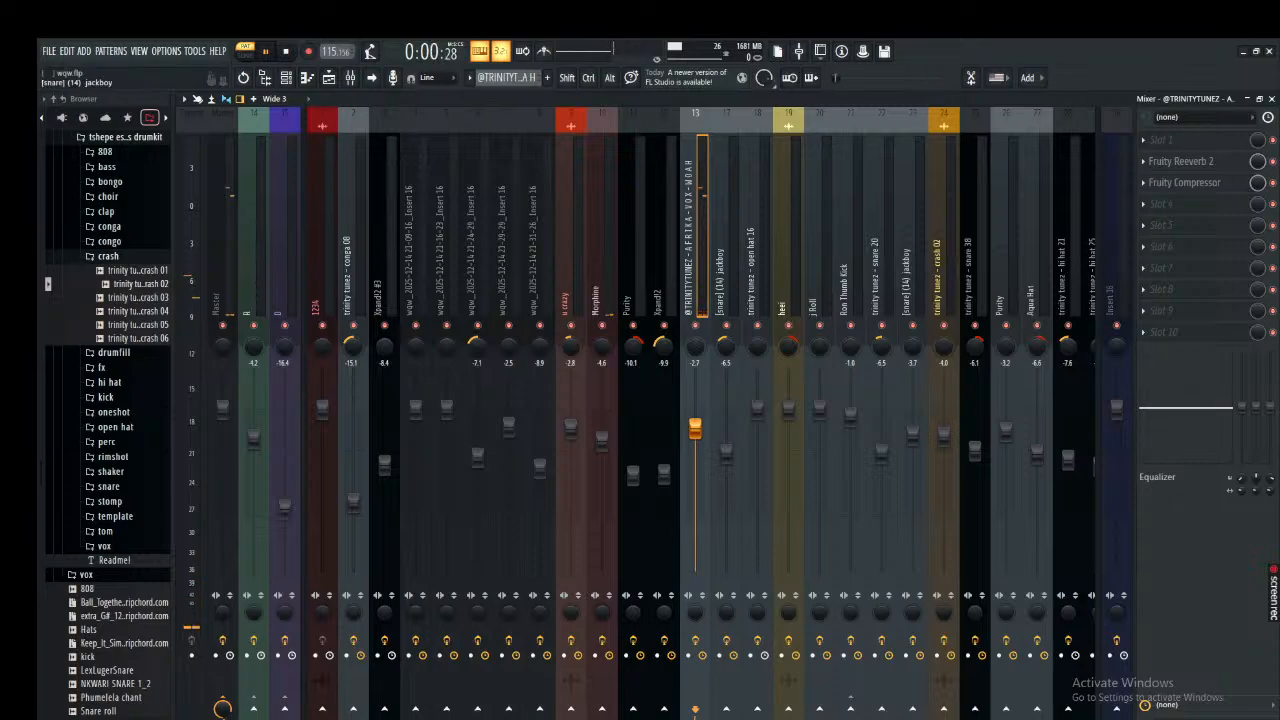
left_click(1181, 161)
left_click(1181, 161)
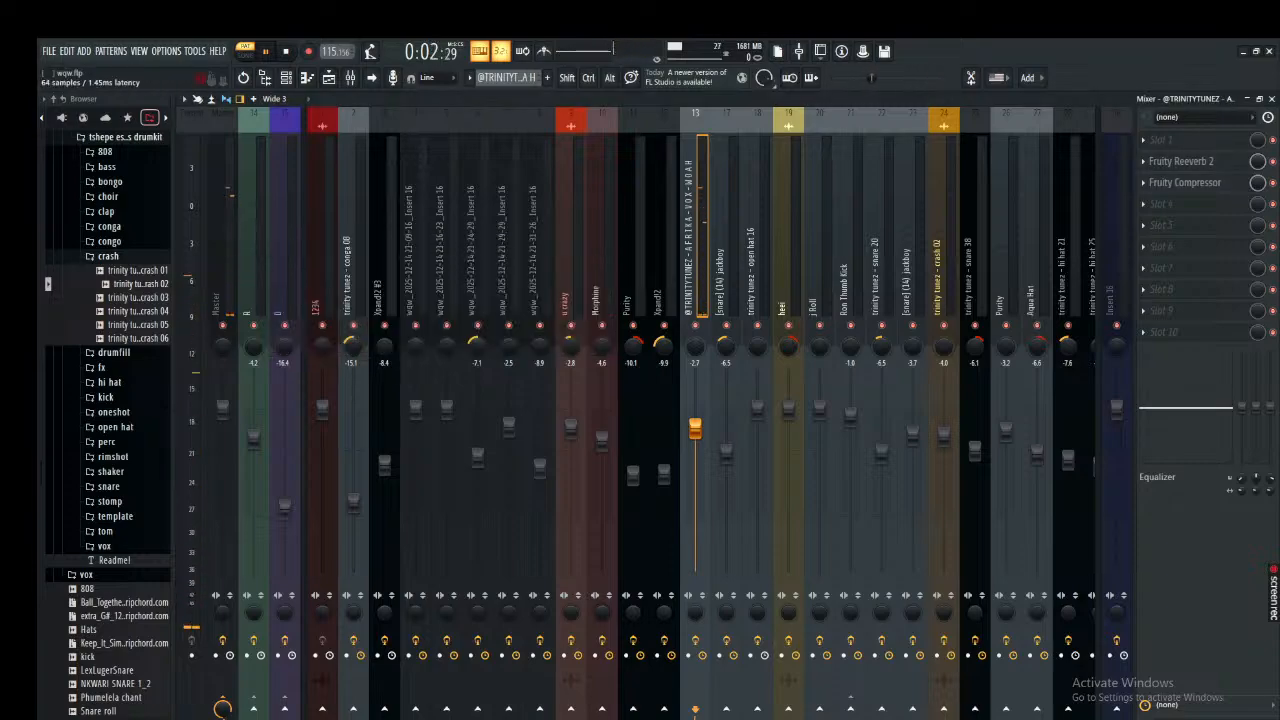
left_click(1184, 183)
left_click(1184, 183)
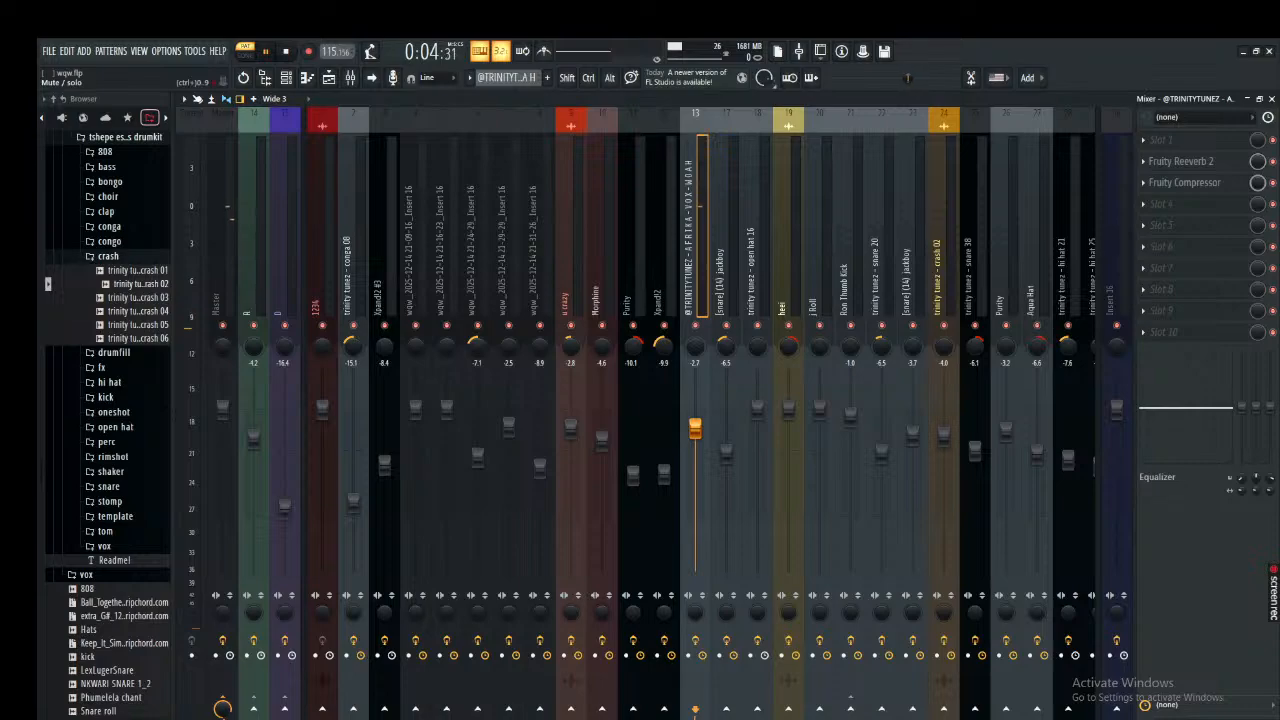
left_click(1272, 161)
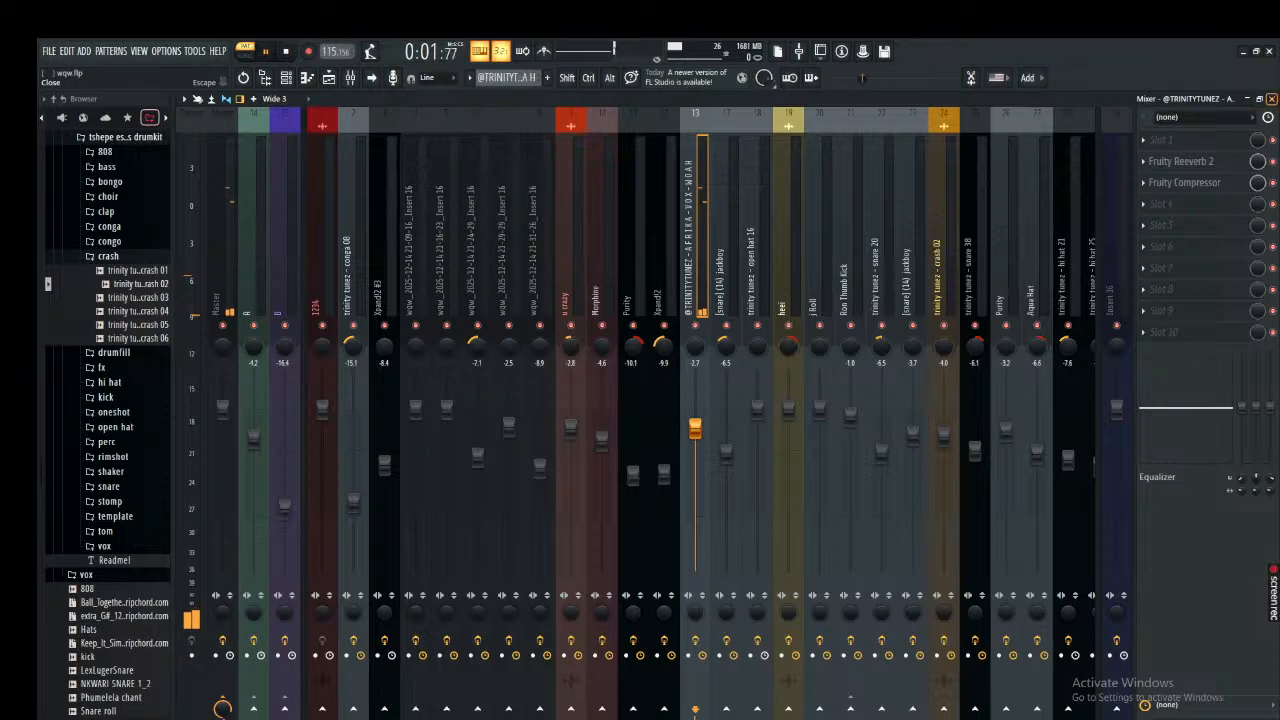
left_click(1271, 99)
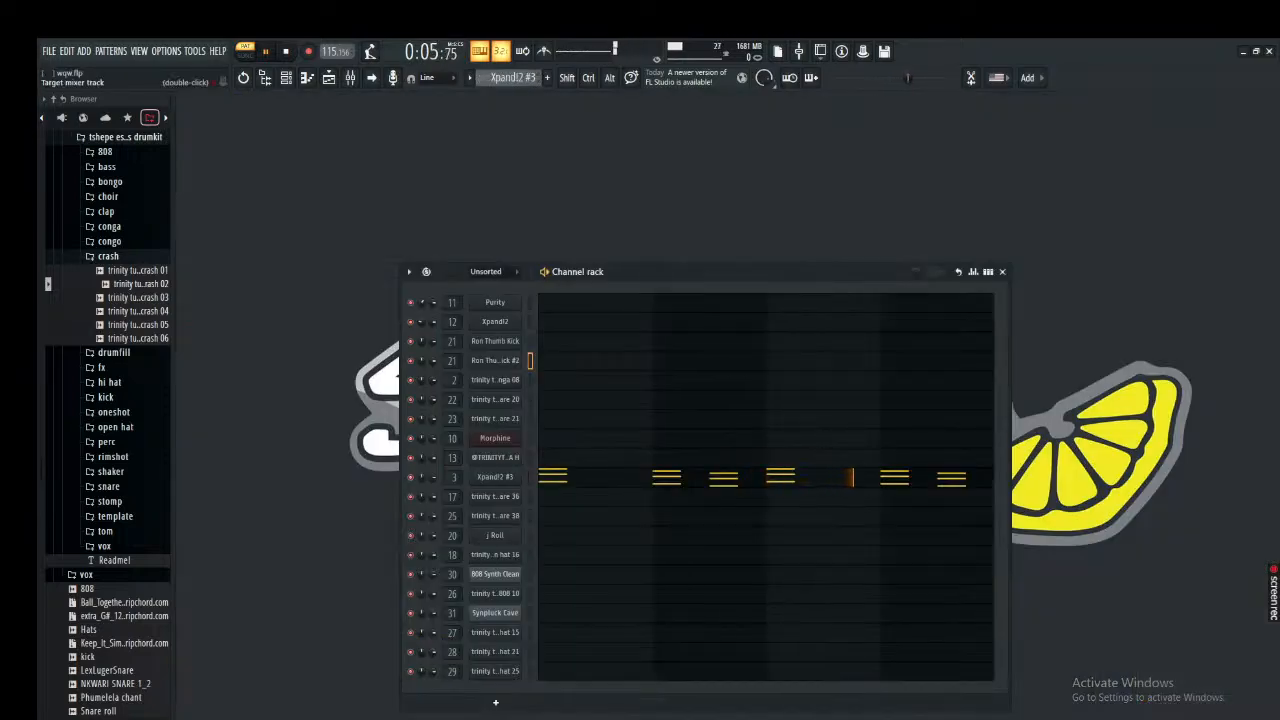
Inspect the Fruity Convolver, Fruity Stereo Enhancer and track equalizer of the Xpand!2 #3 mixer track, and return to the channel rack.
double_click(452, 477)
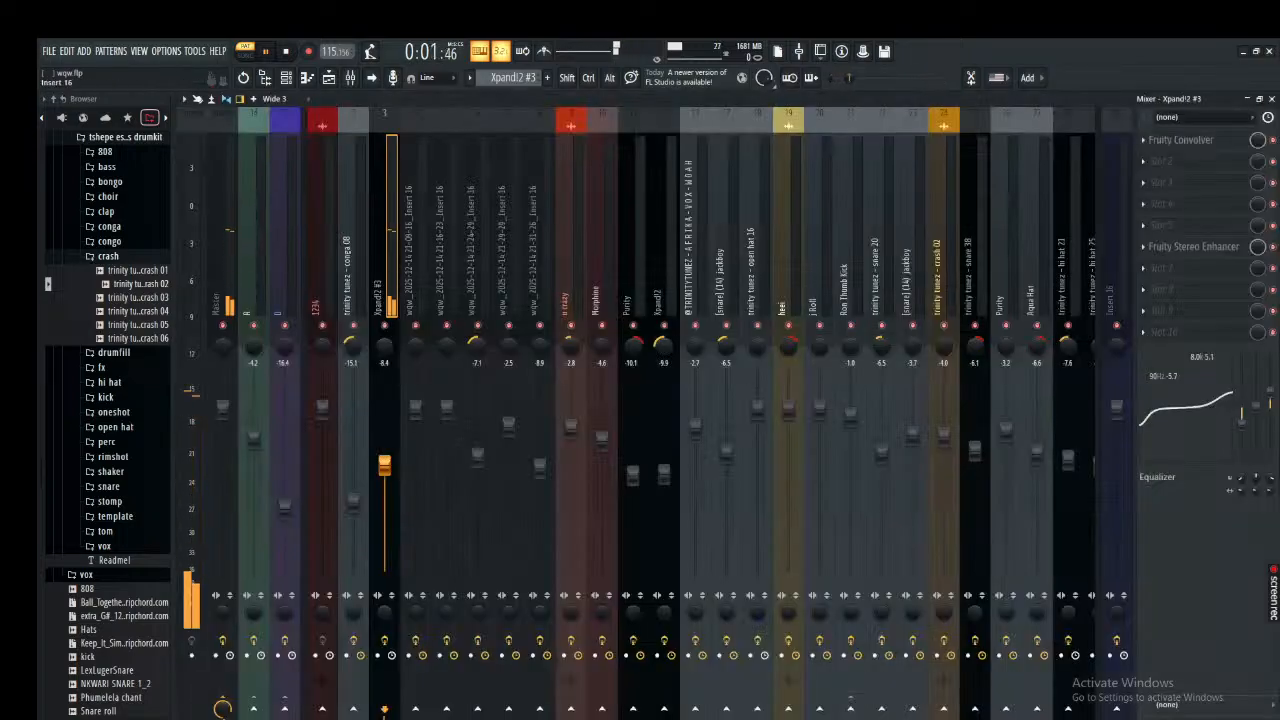
left_click(1180, 140)
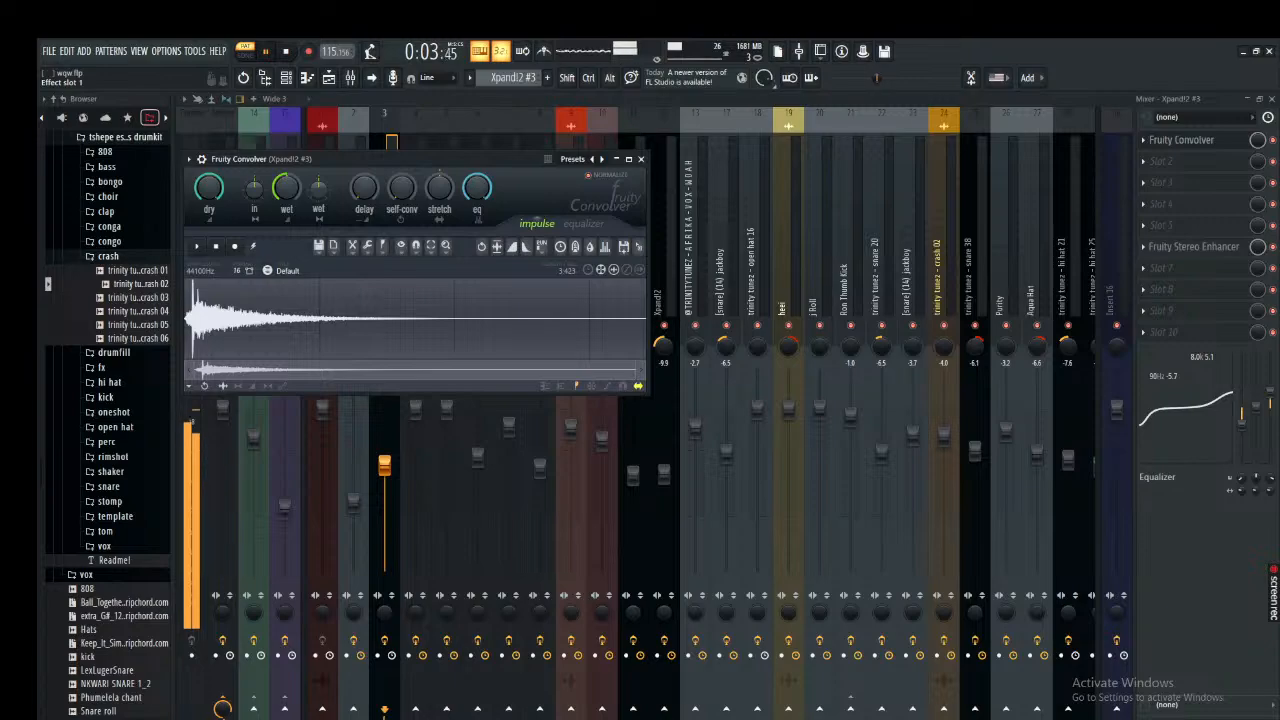
left_click(1180, 140)
left_click(1194, 246)
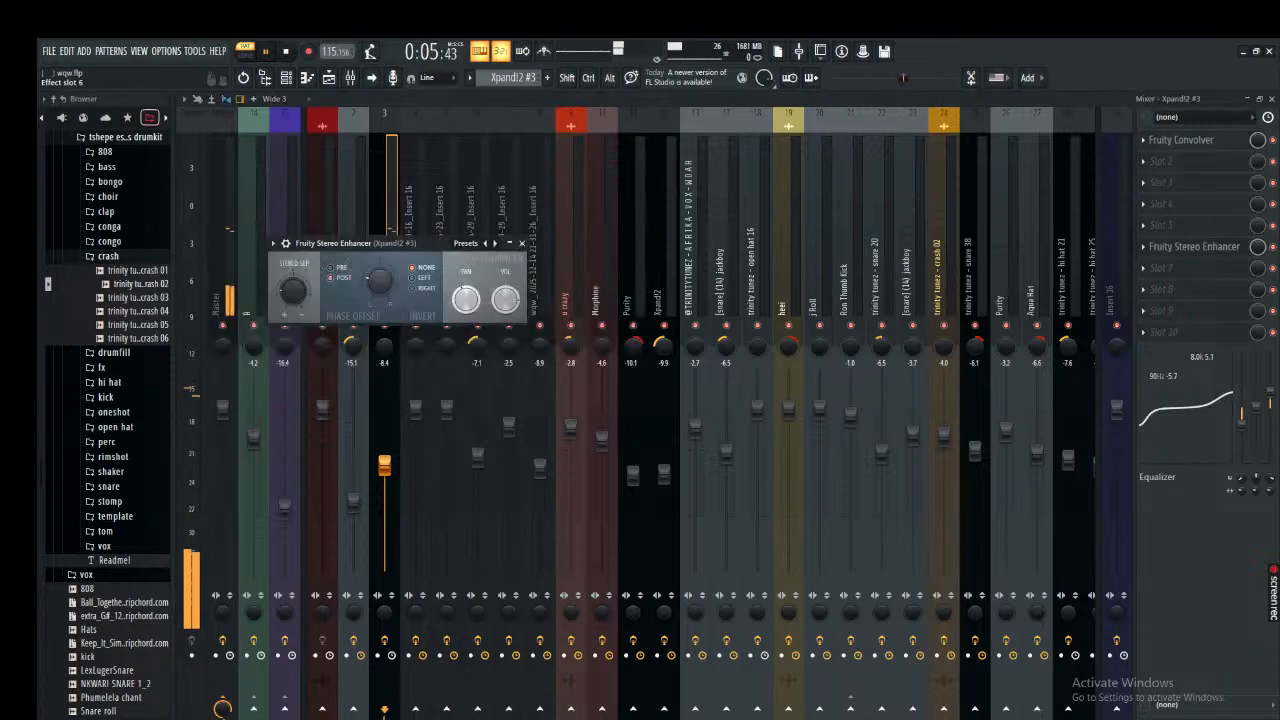
left_click(1194, 246)
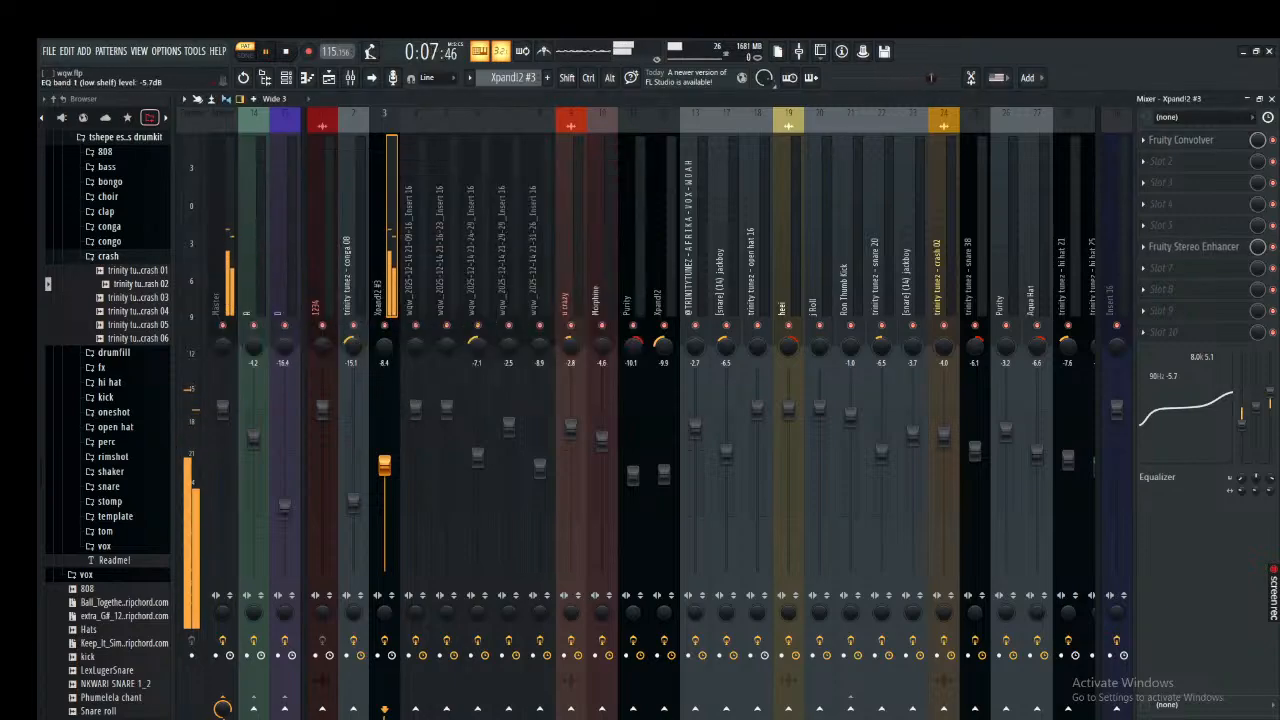
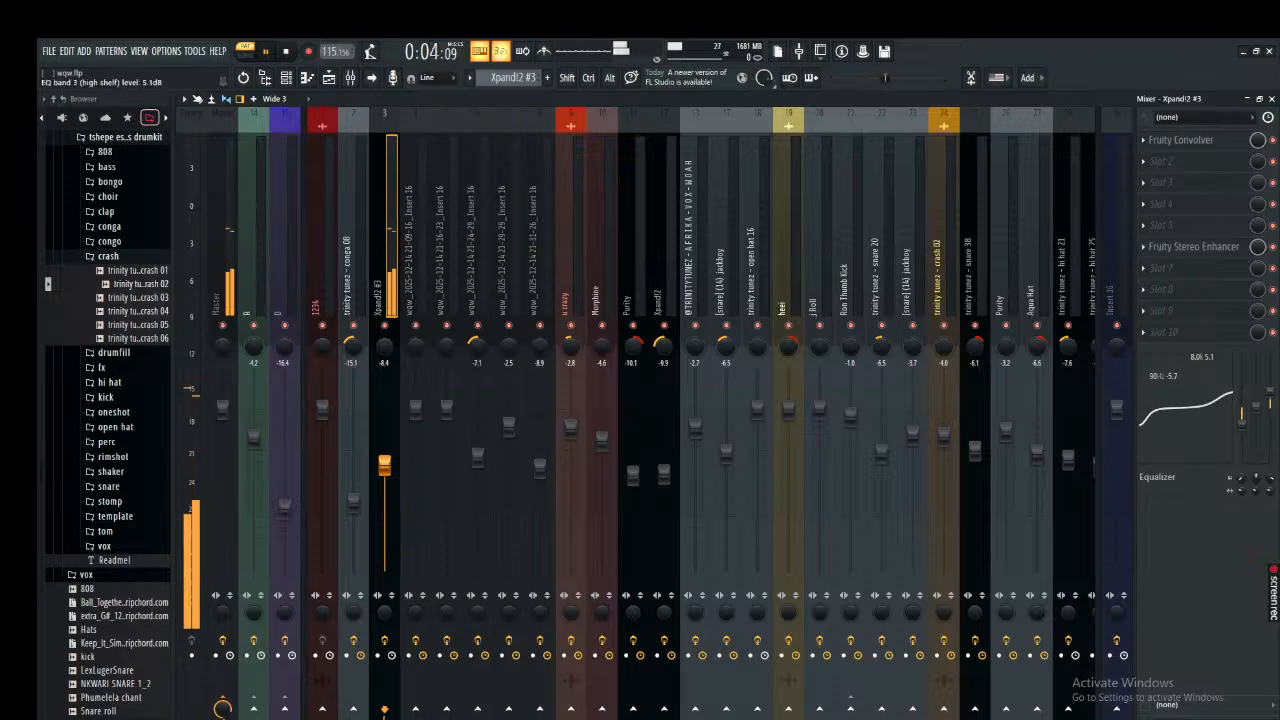
key("F9")
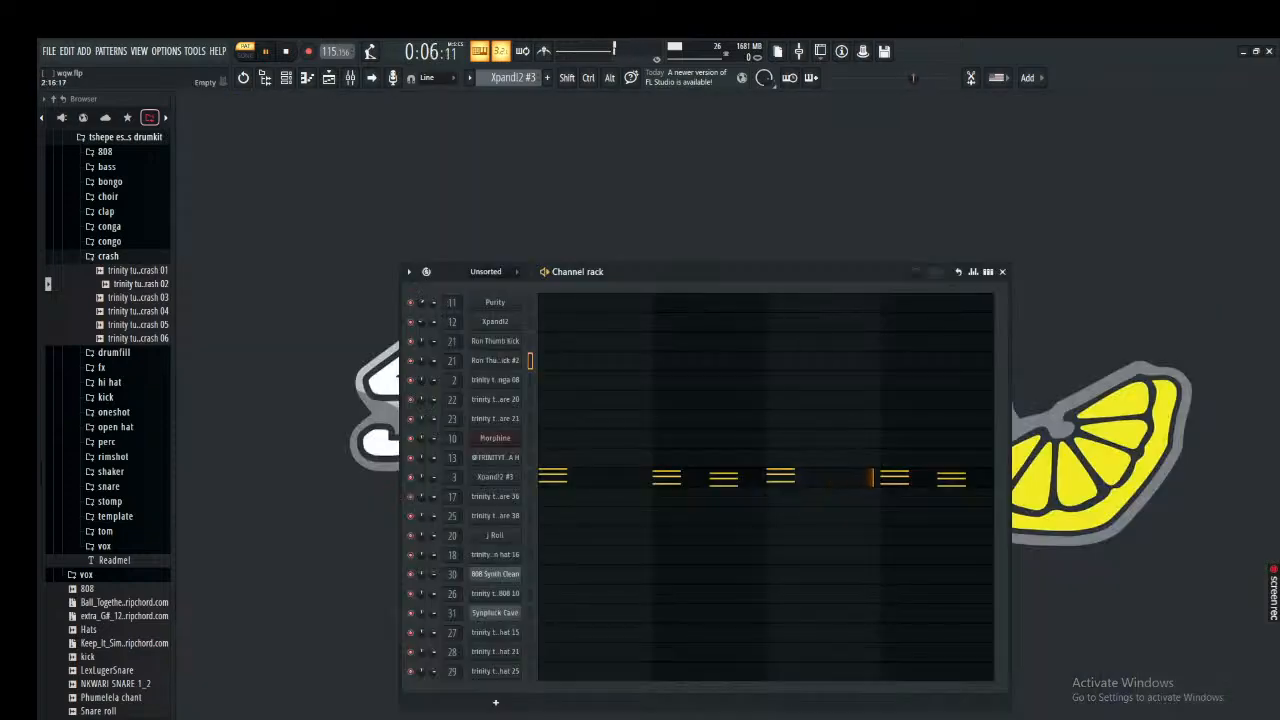
Play the snare 36 pattern, check its sampler settings and the effects on mixer track 17, and return to the channel rack.
key("KP_Add")
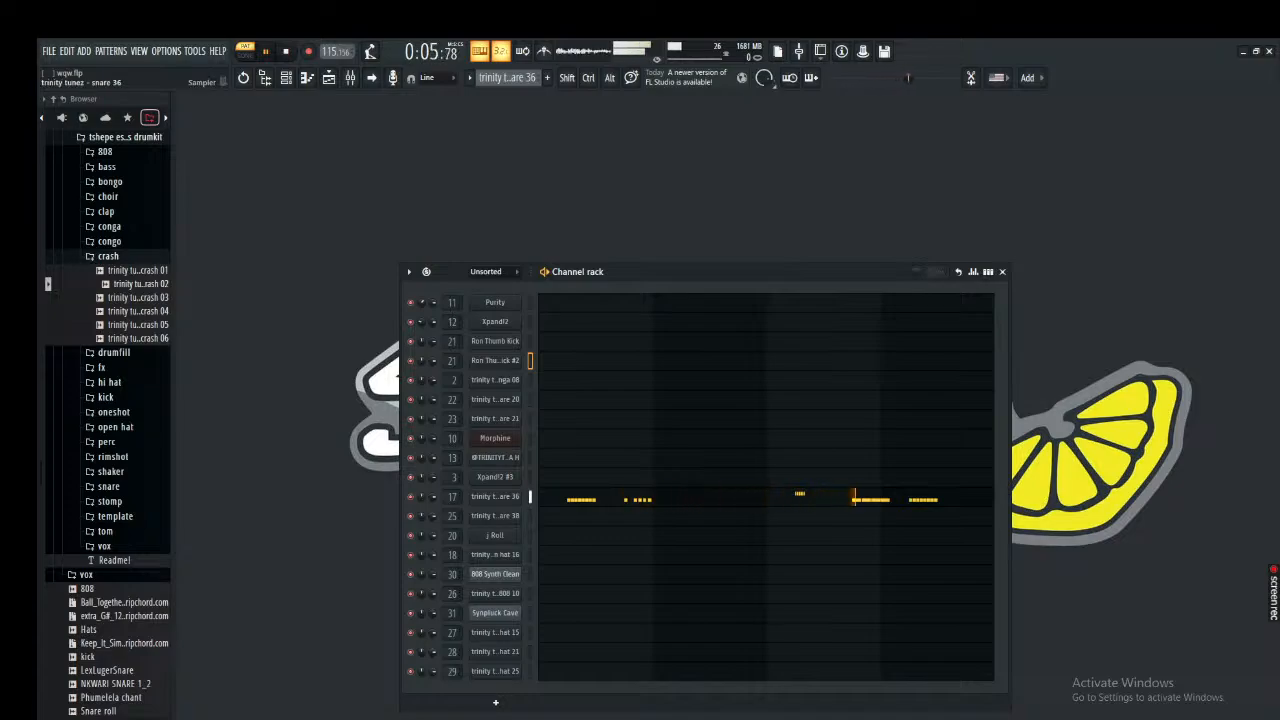
left_click(495, 497)
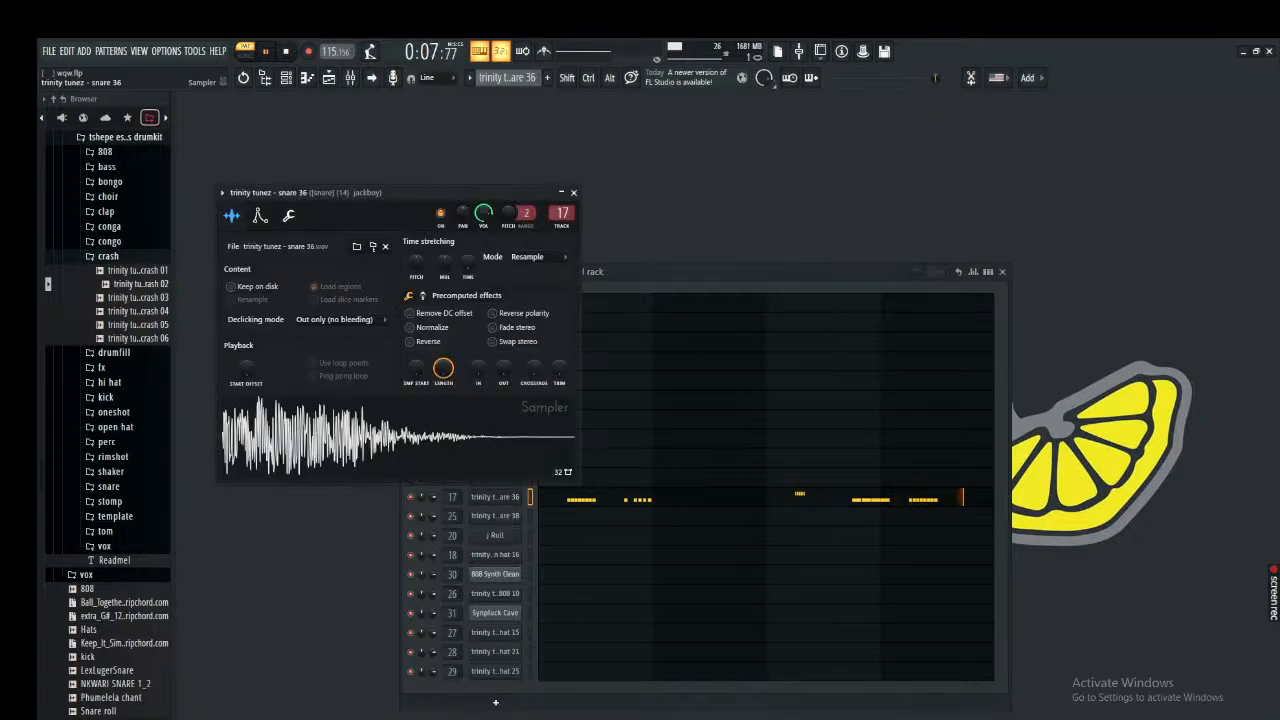
left_click(495, 497)
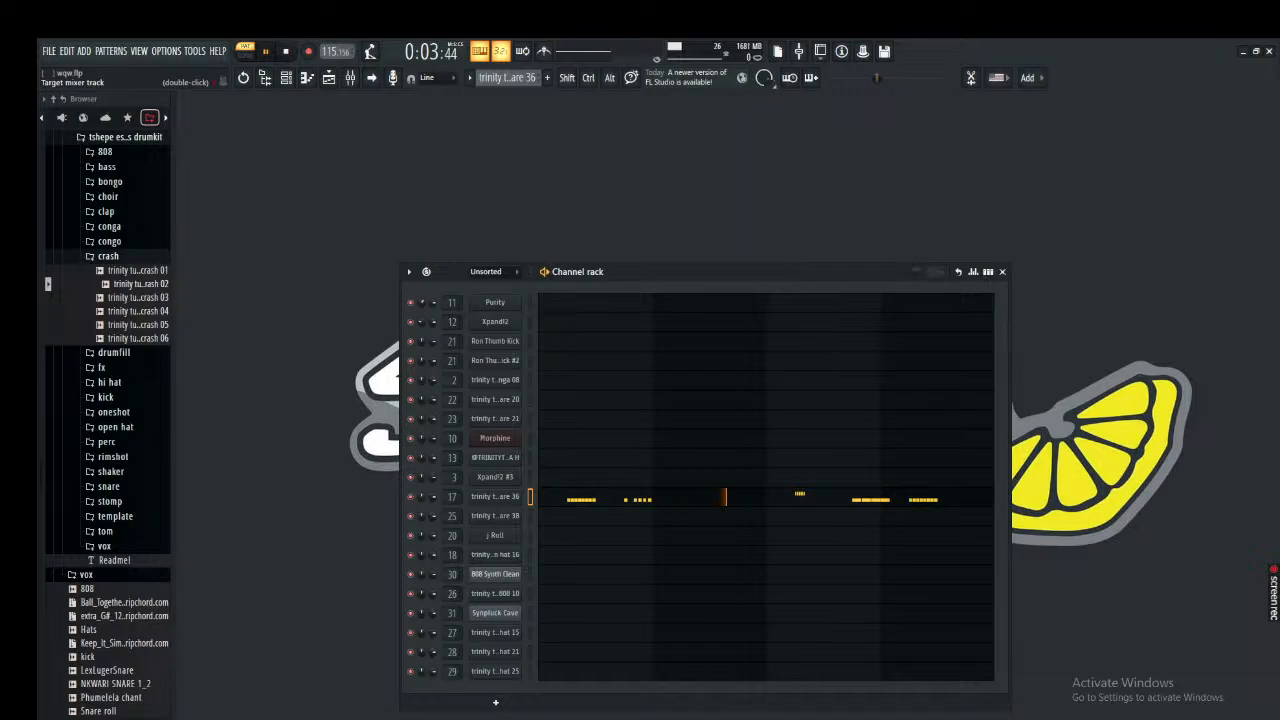
double_click(452, 497)
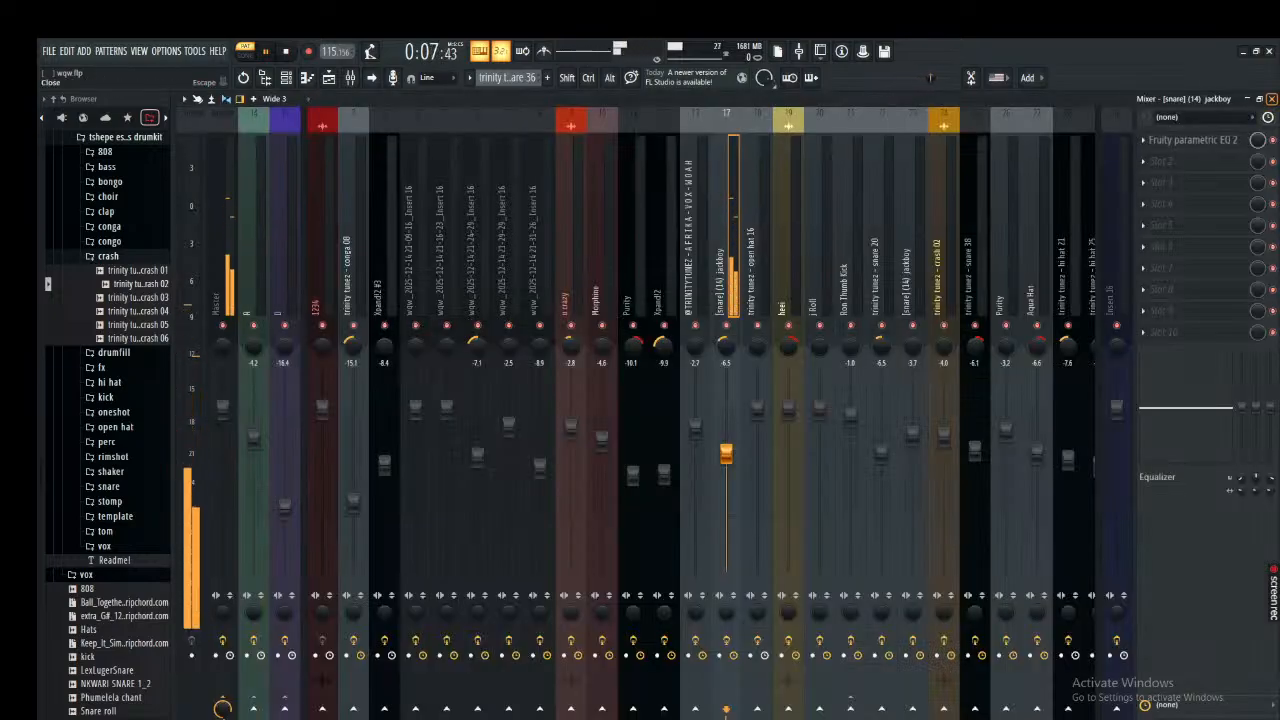
key("F9")
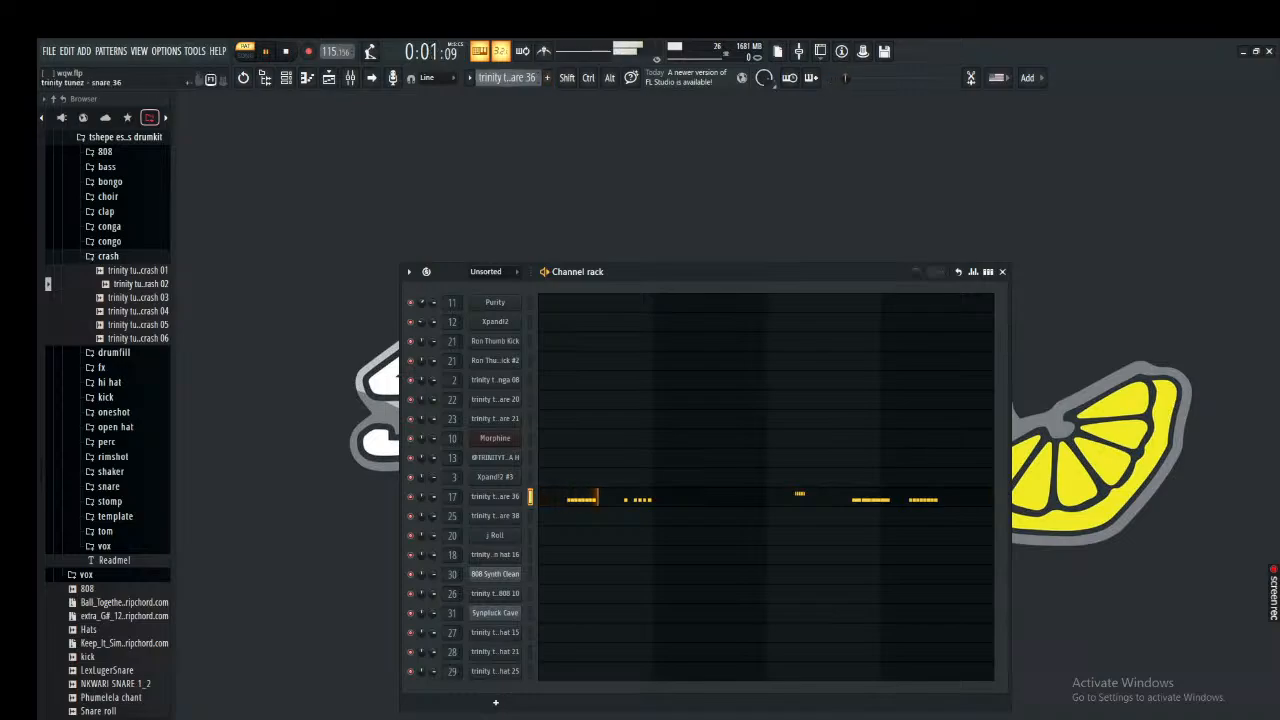
Play the snare 38 pattern, review the effects on mixer track 25, and return to the channel rack.
scroll(508, 78, "down", 1)
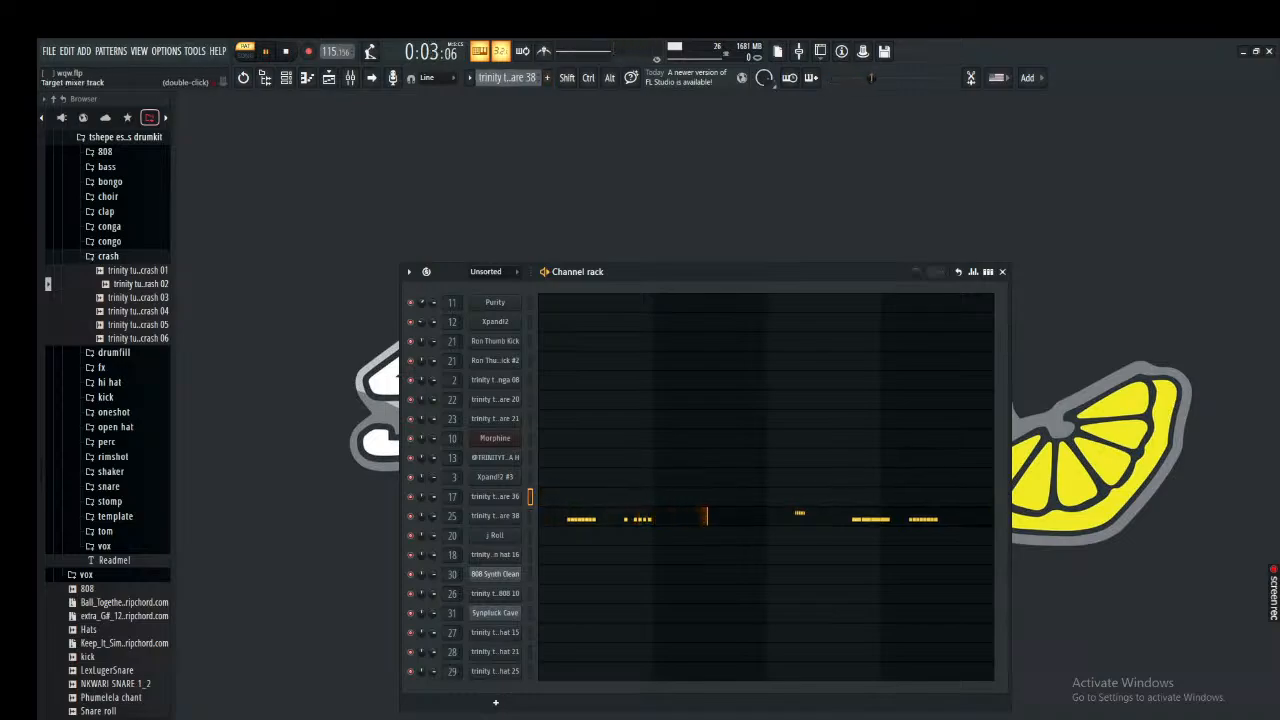
key("F9")
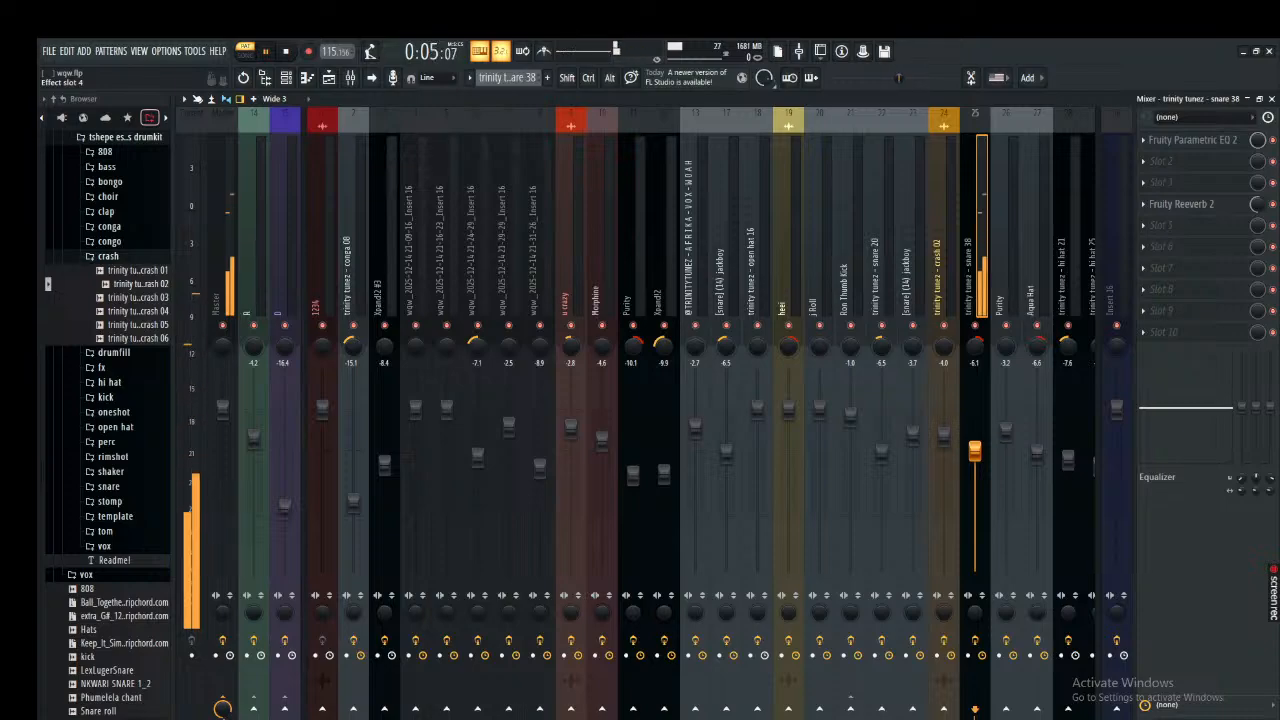
key("F9")
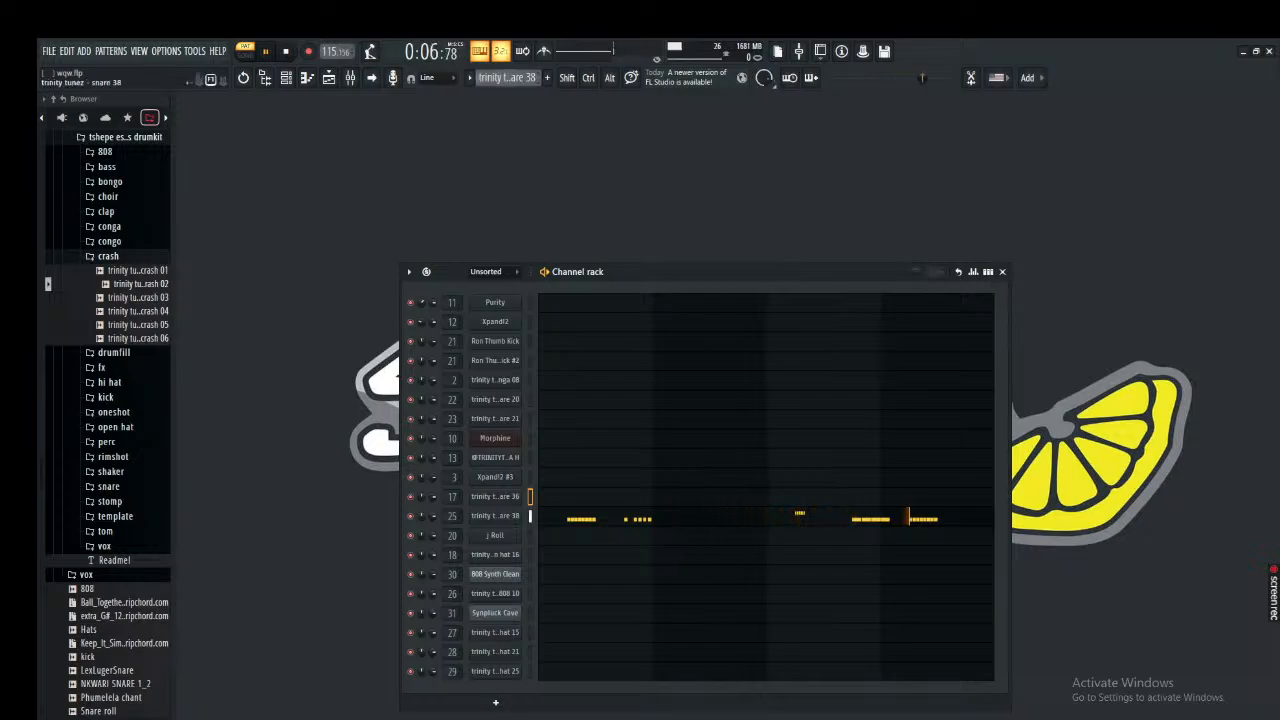
Play the j Roll pattern, inspect the Fruity Compressor on mixer track 20, and close the mixer.
scroll(508, 78, "down", 1)
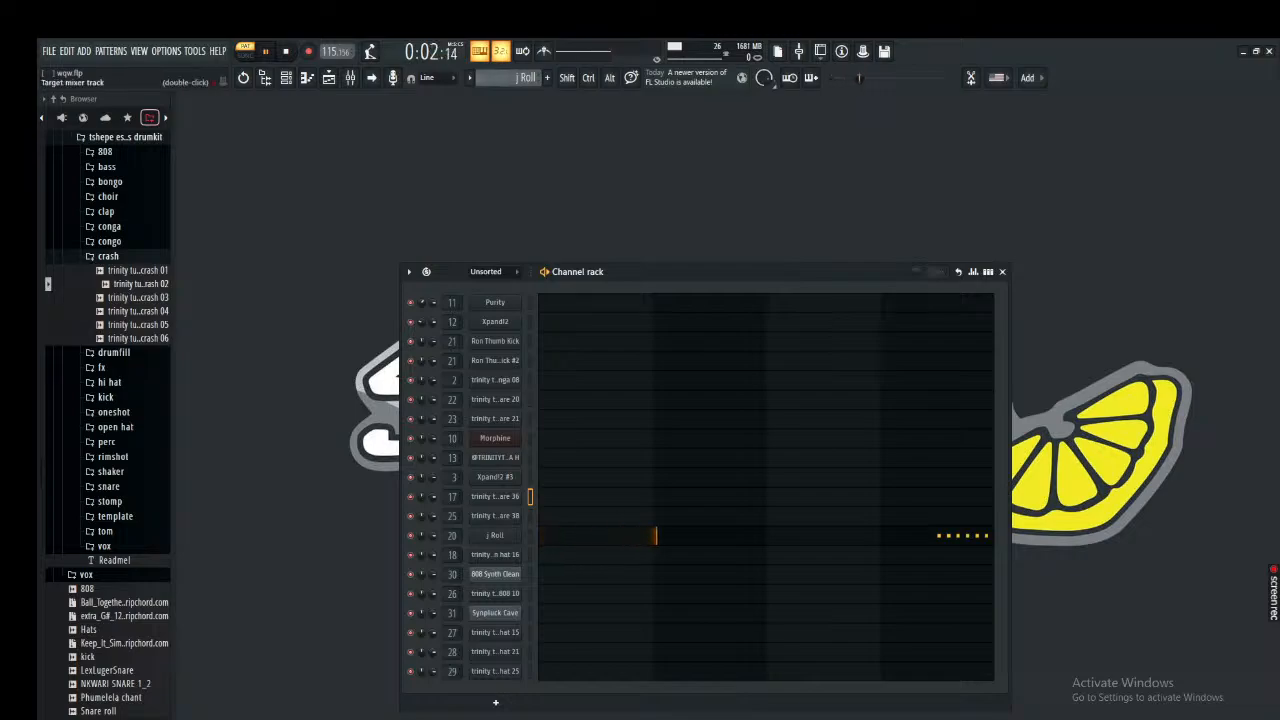
double_click(452, 536)
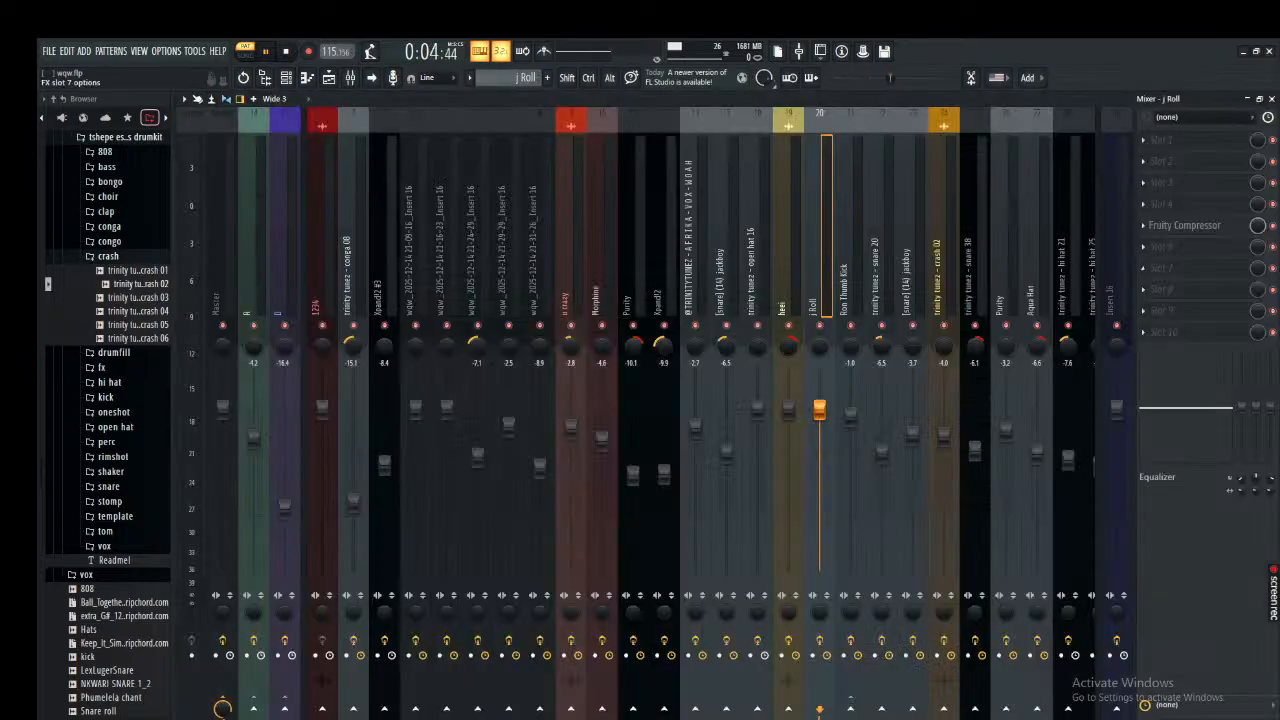
left_click(1185, 225)
left_click(1185, 225)
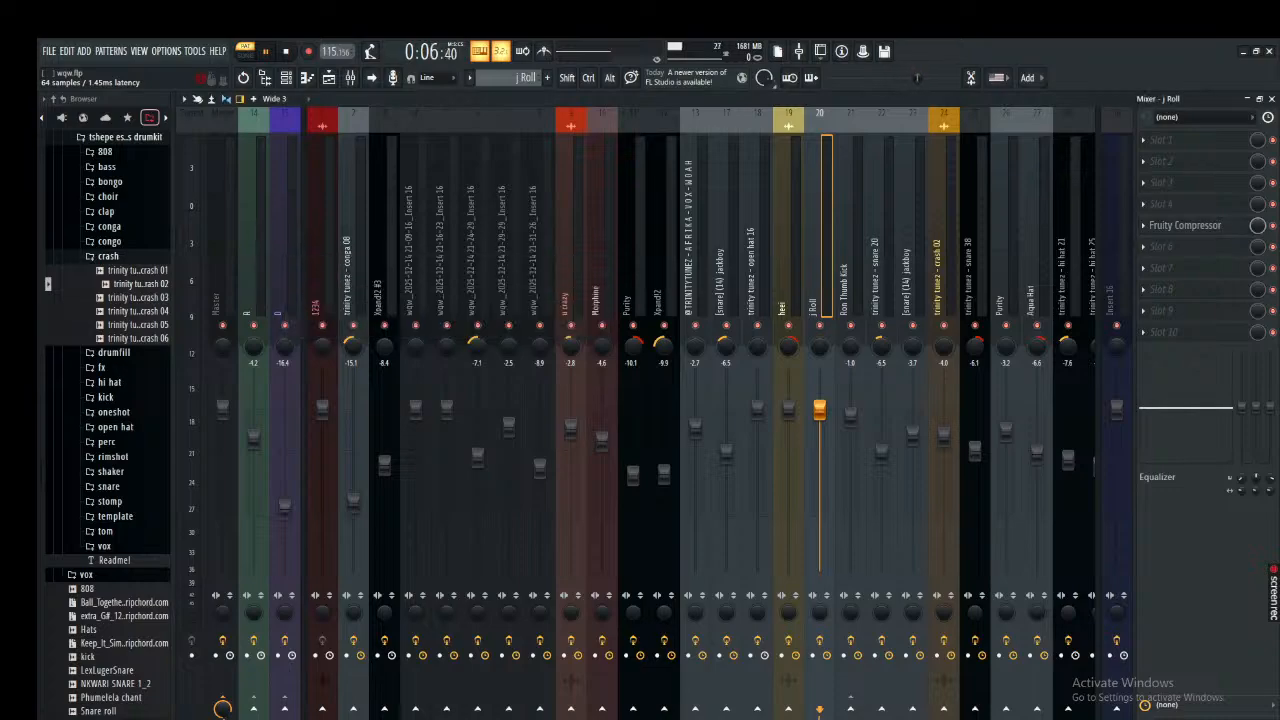
left_click(1271, 99)
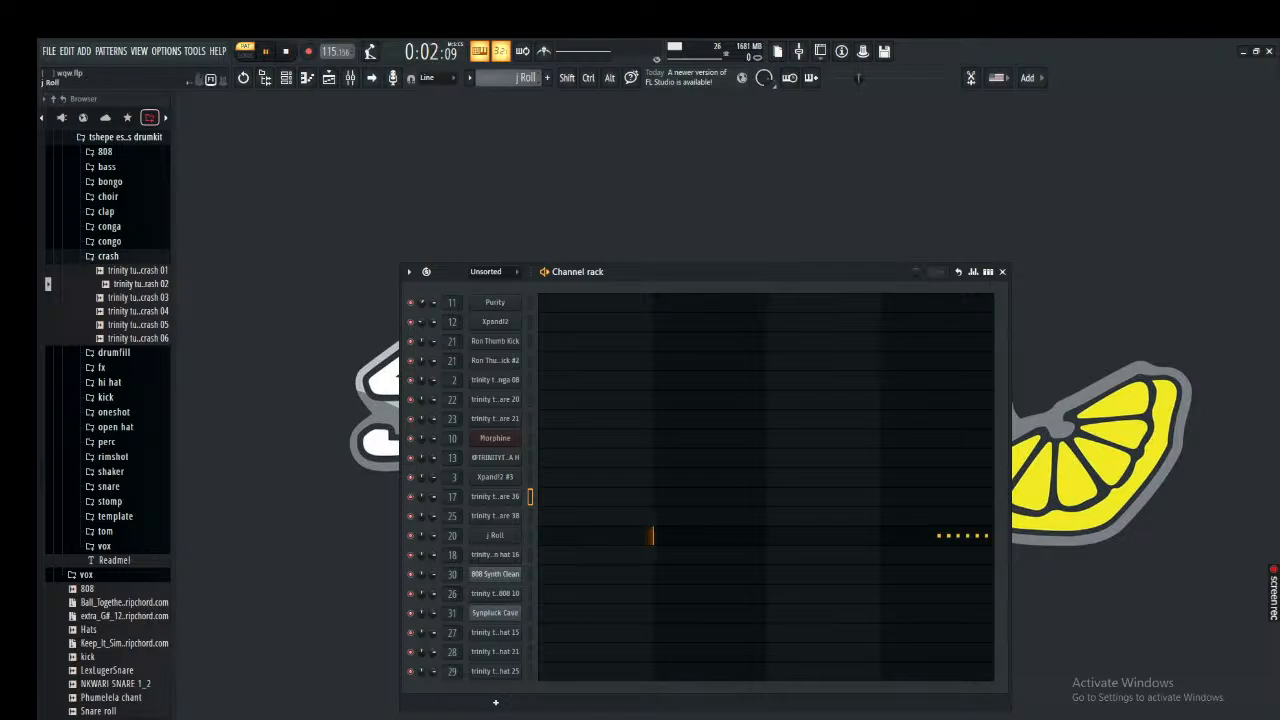
Play the open hat 16 pattern, inspect Fresh Air and Fruity Reeverb 2 on mixer track 18, and return to the channel rack.
key("Right")
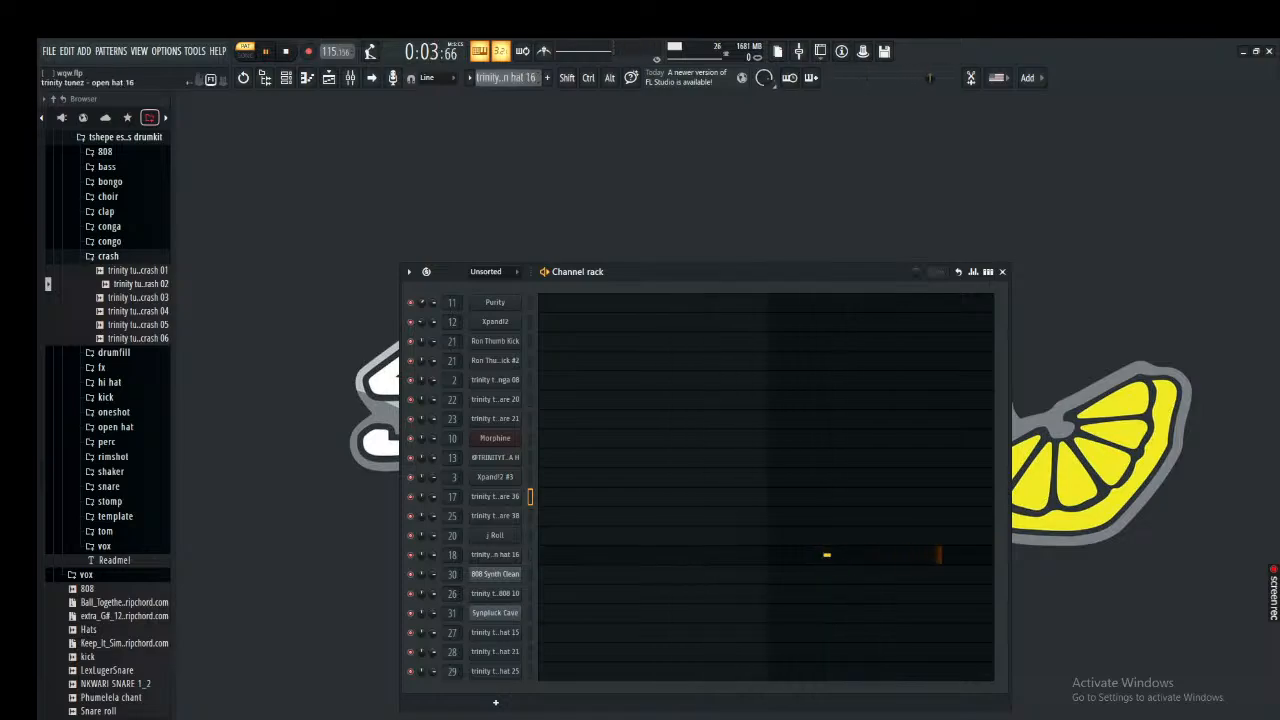
key("F9")
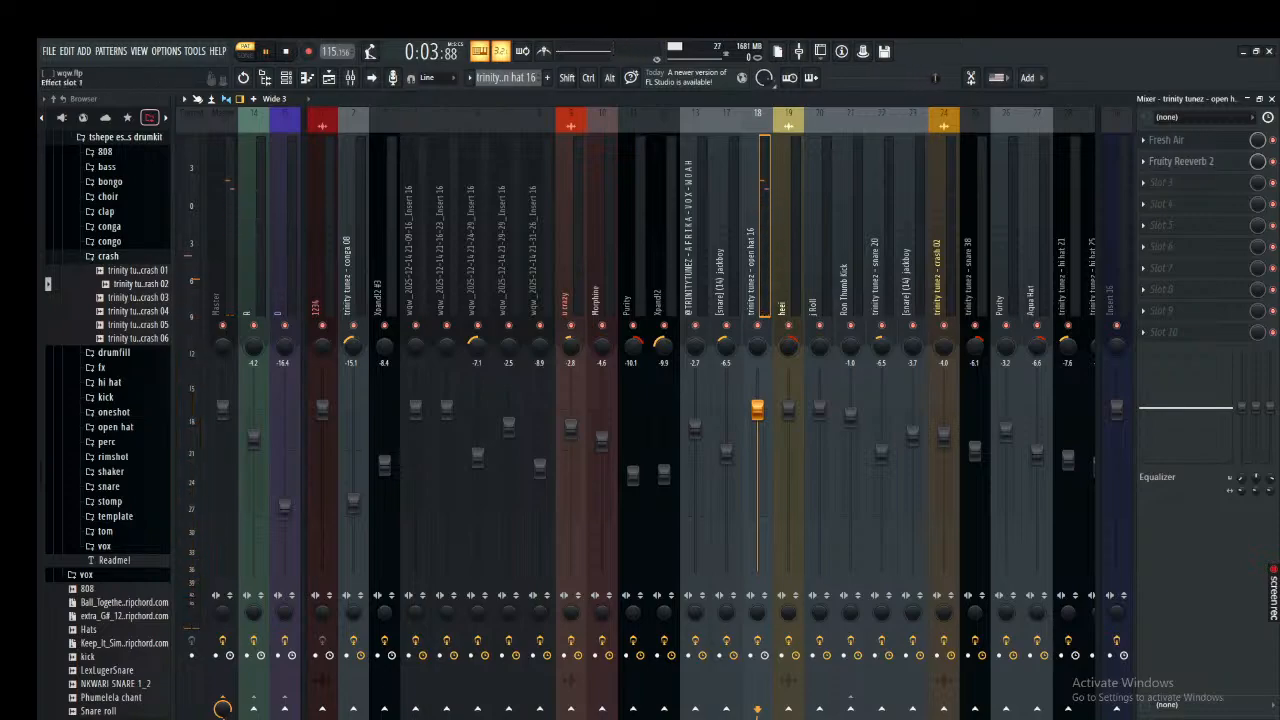
left_click(1180, 140)
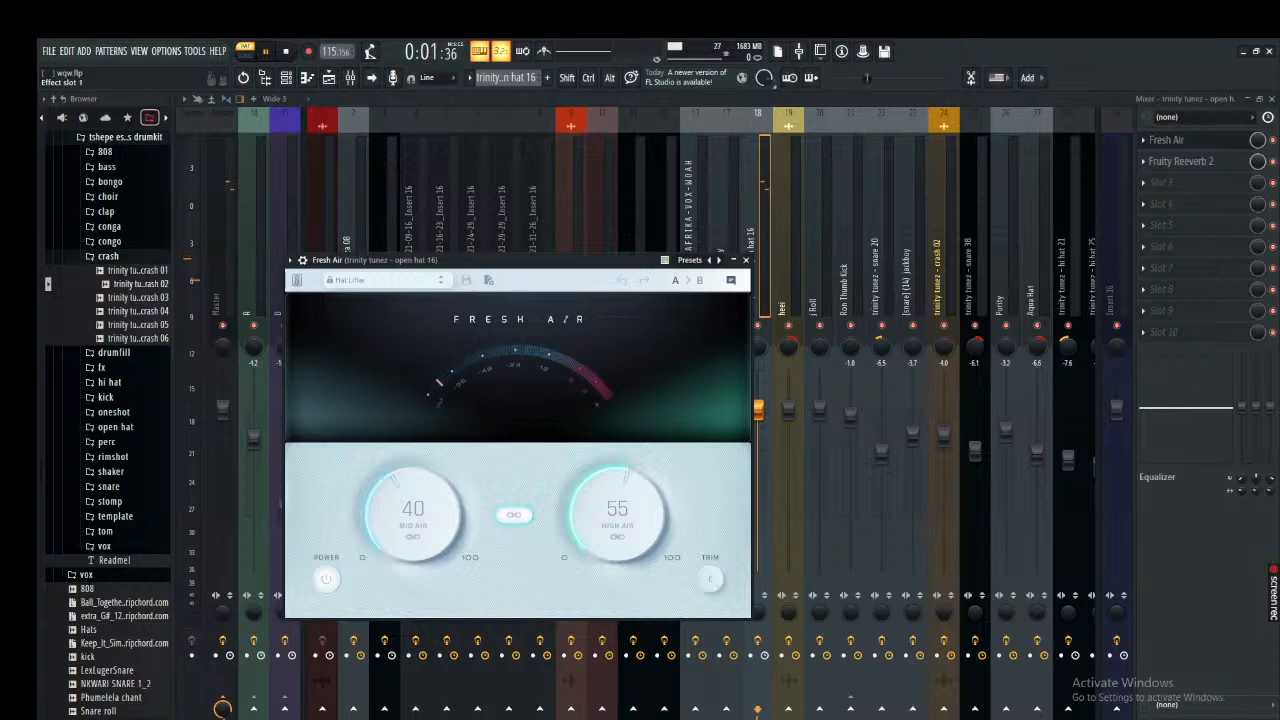
left_click(1168, 140)
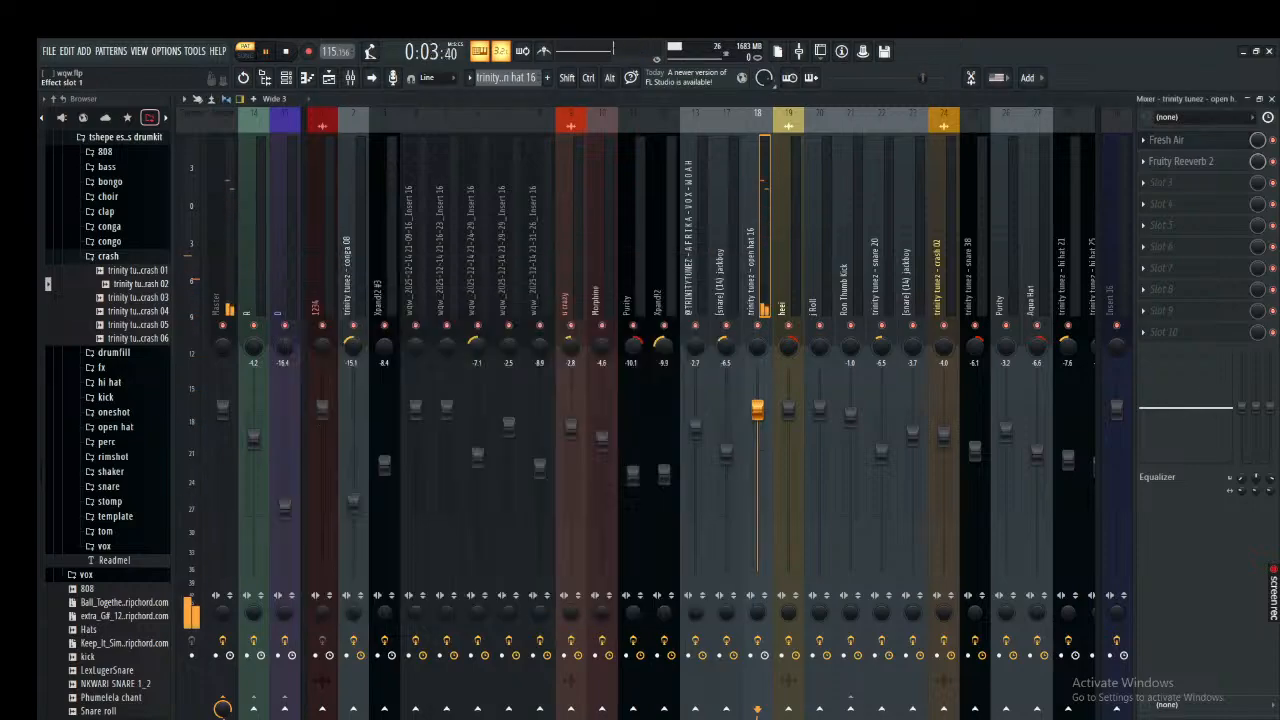
left_click(1182, 161)
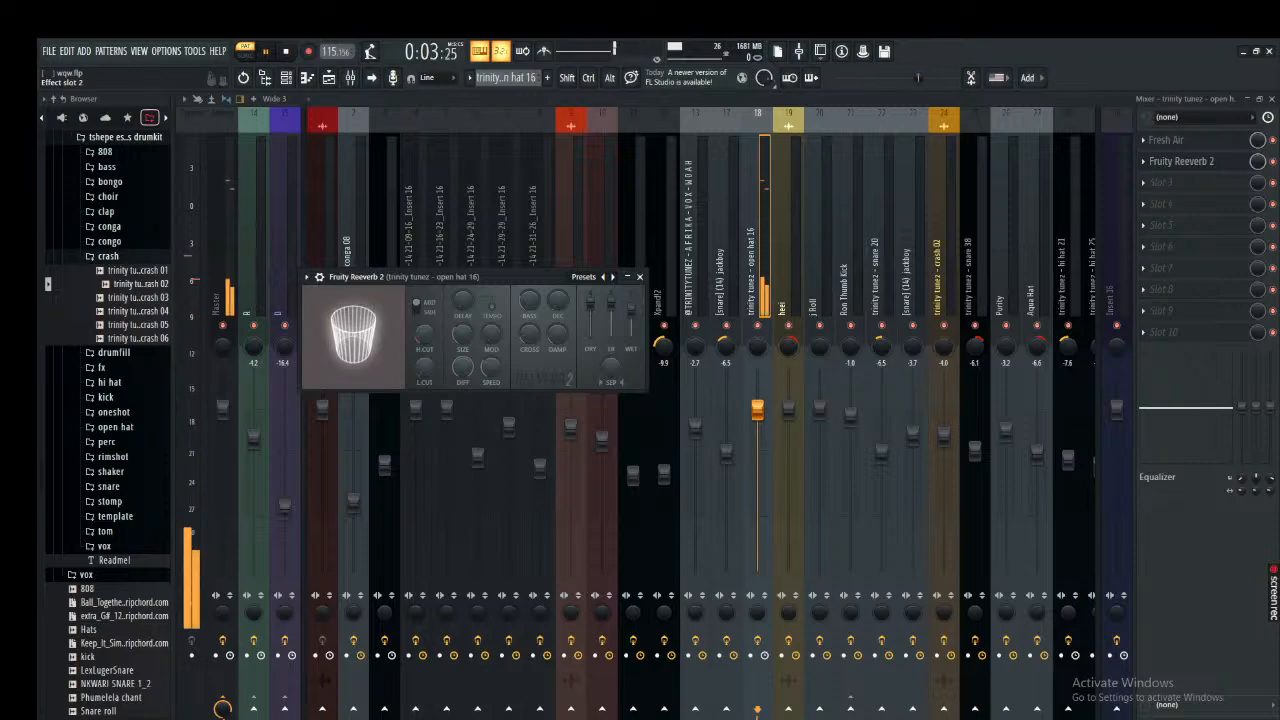
left_click(1182, 161)
left_click(1271, 98)
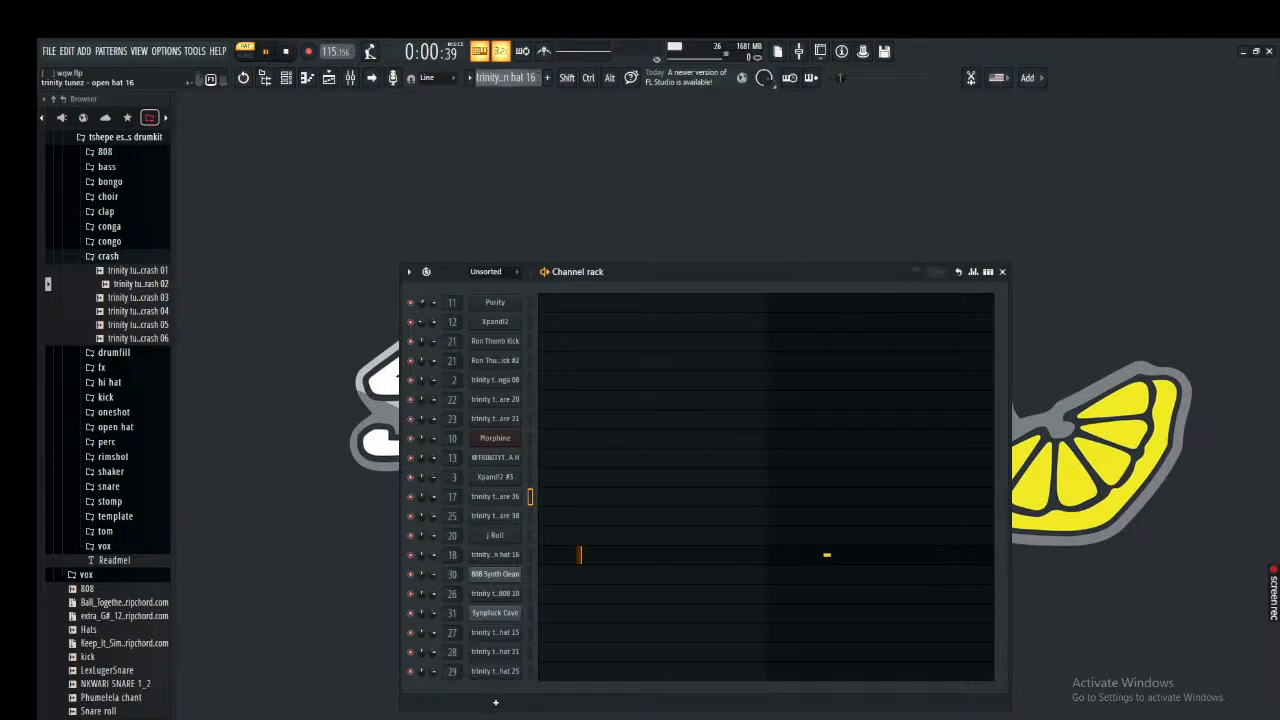
Play the 808 Synth Clean pattern, inspect Fruity parametric EQ 2 and Fruity Fast Dist on mixer track 30, and return to the channel rack.
scroll(507, 78, "down", 1)
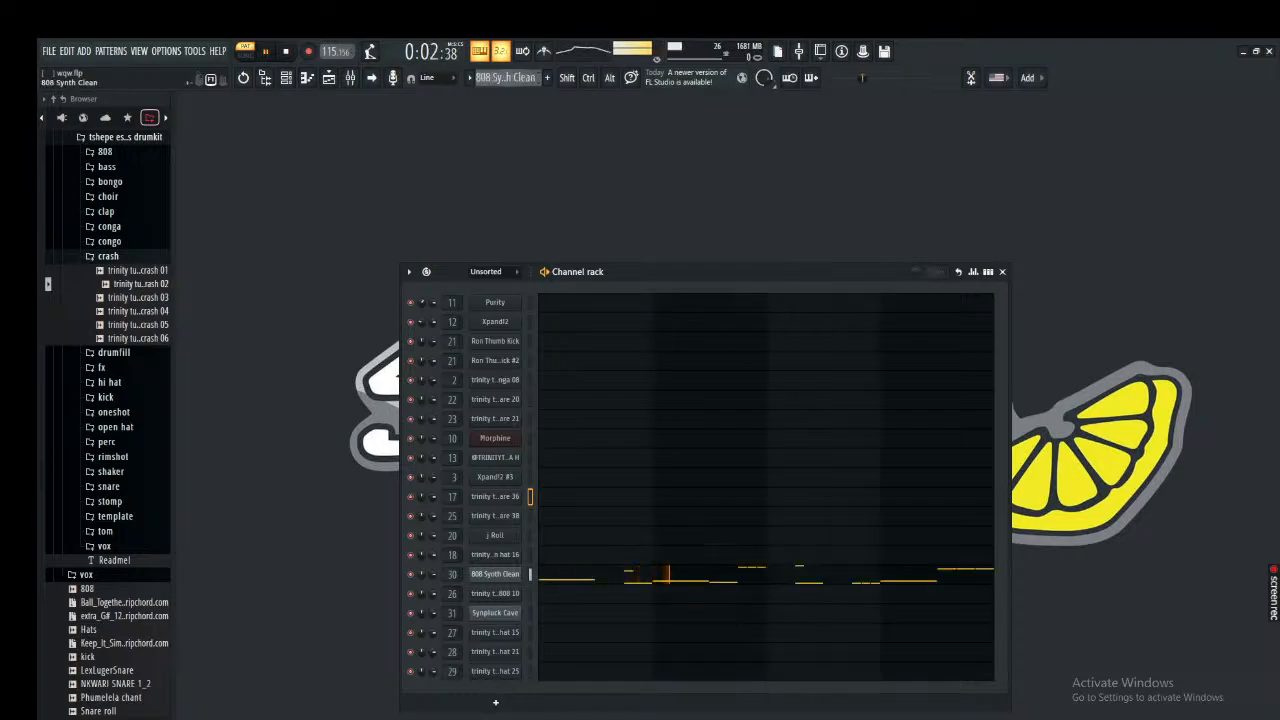
key("space")
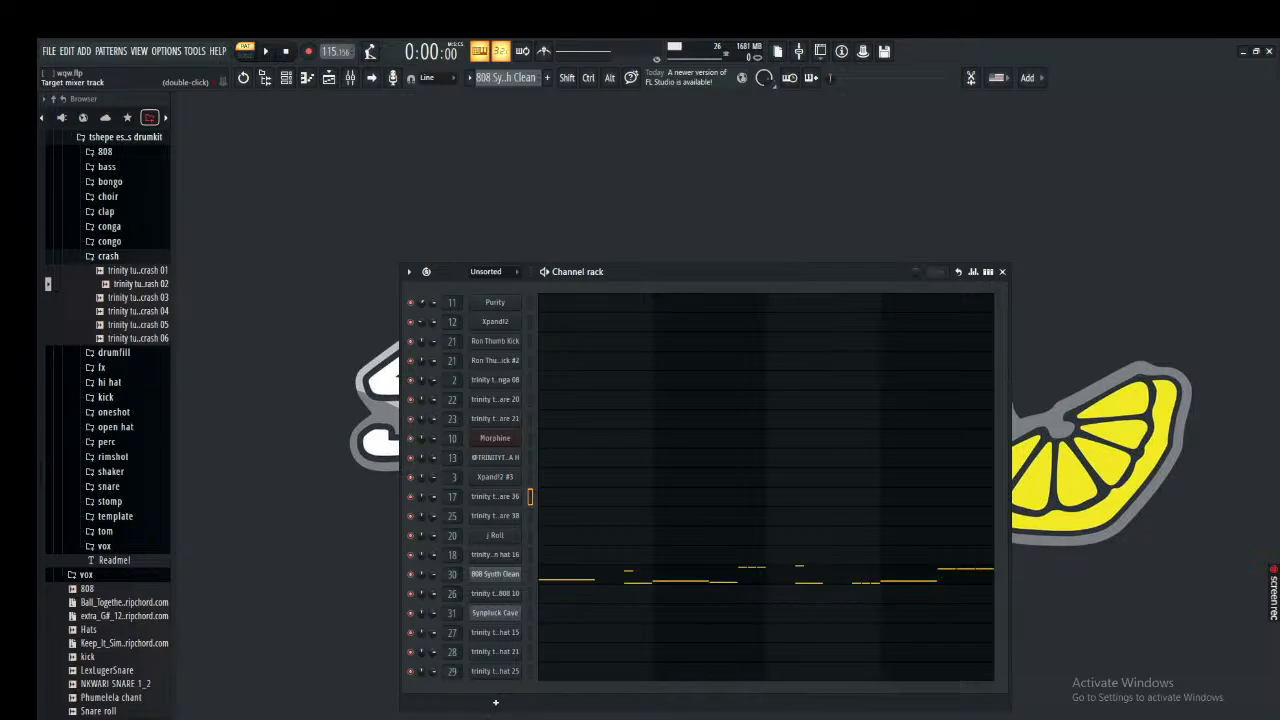
double_click(452, 574)
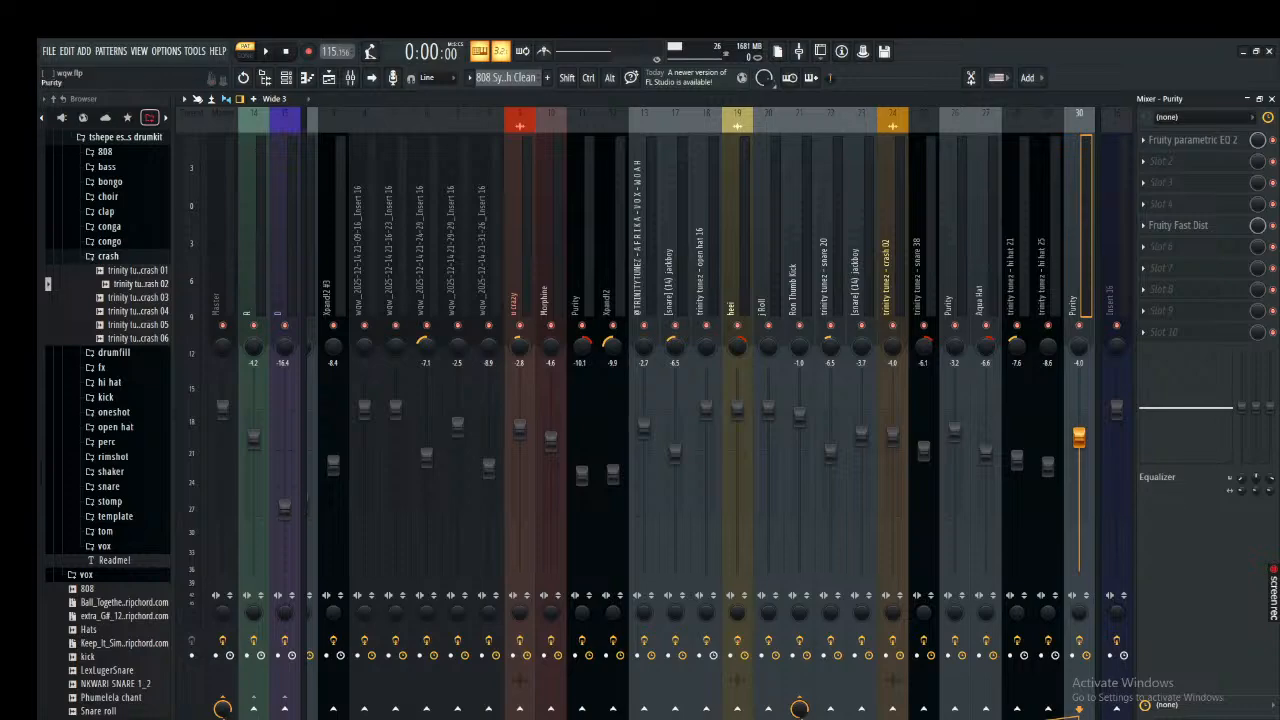
left_click(1192, 140)
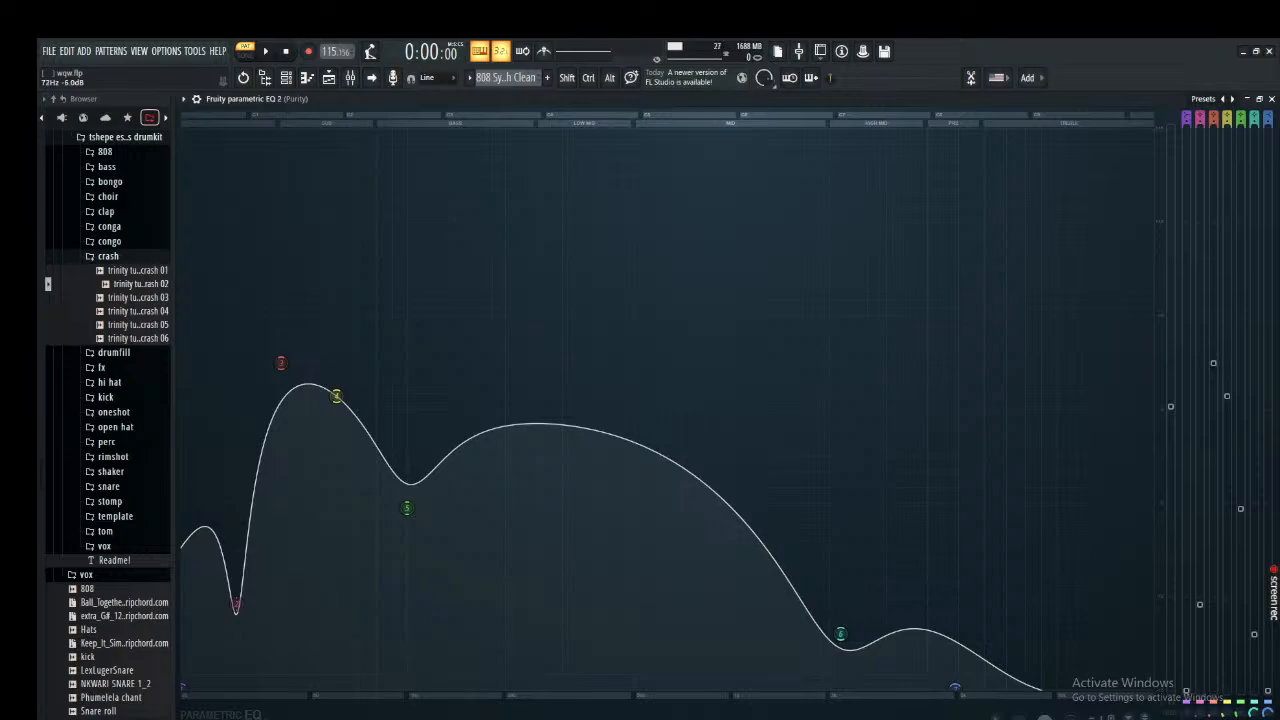
key("space")
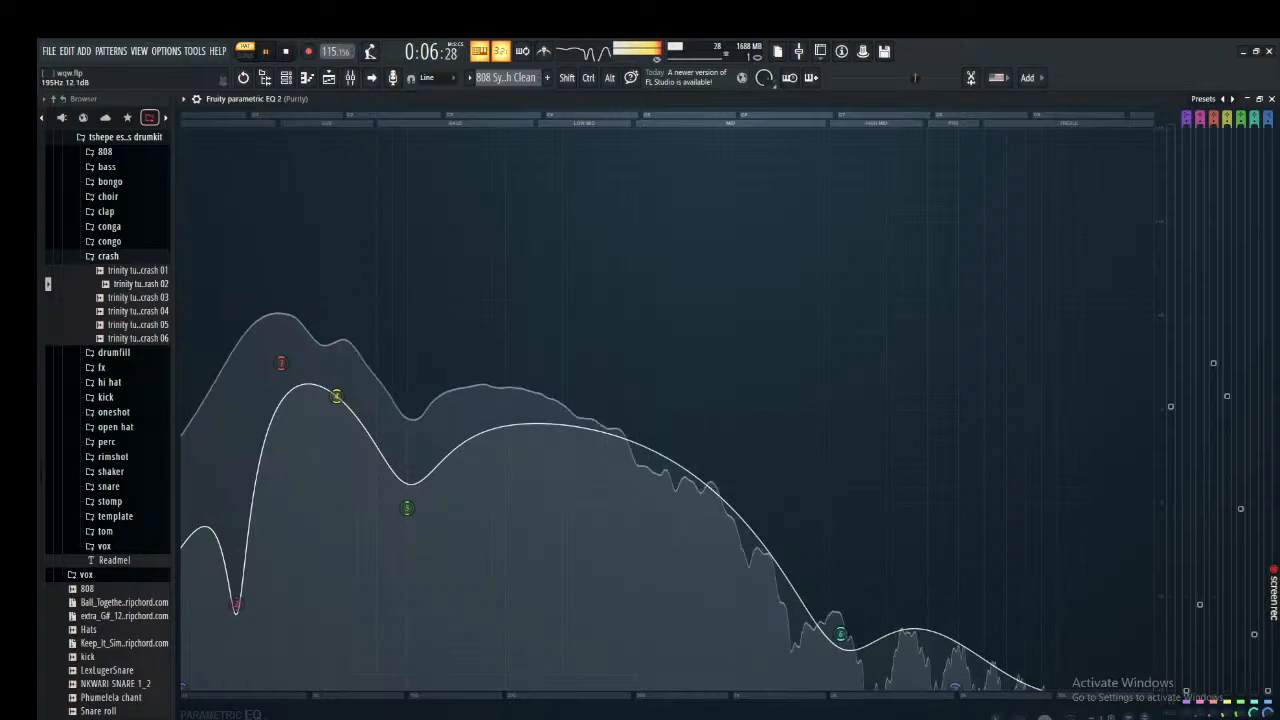
left_click(1272, 99)
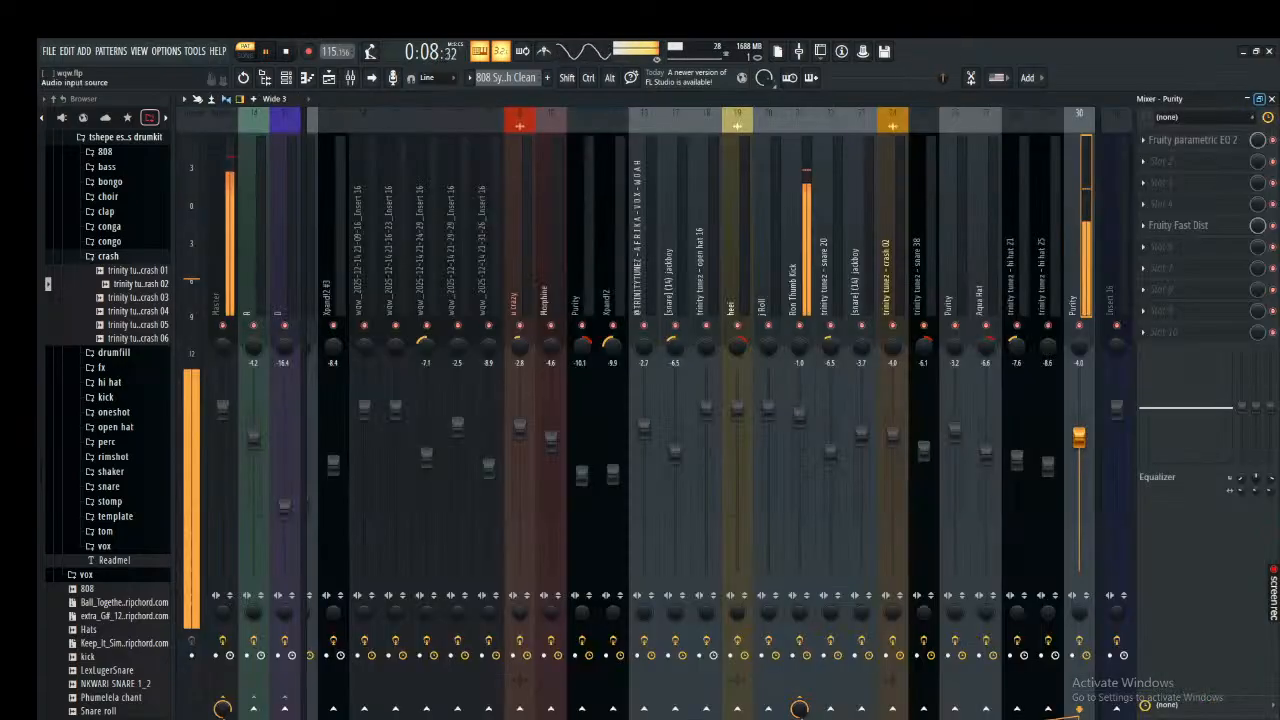
left_click(1180, 226)
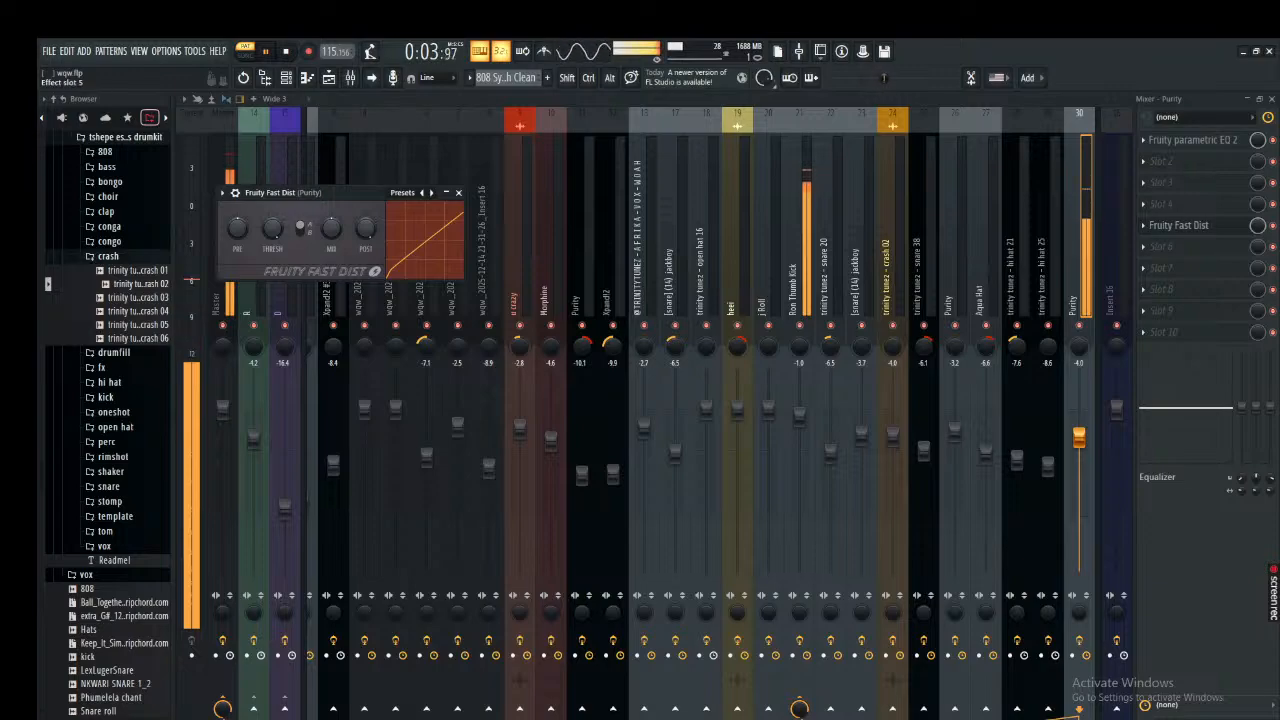
left_click(459, 193)
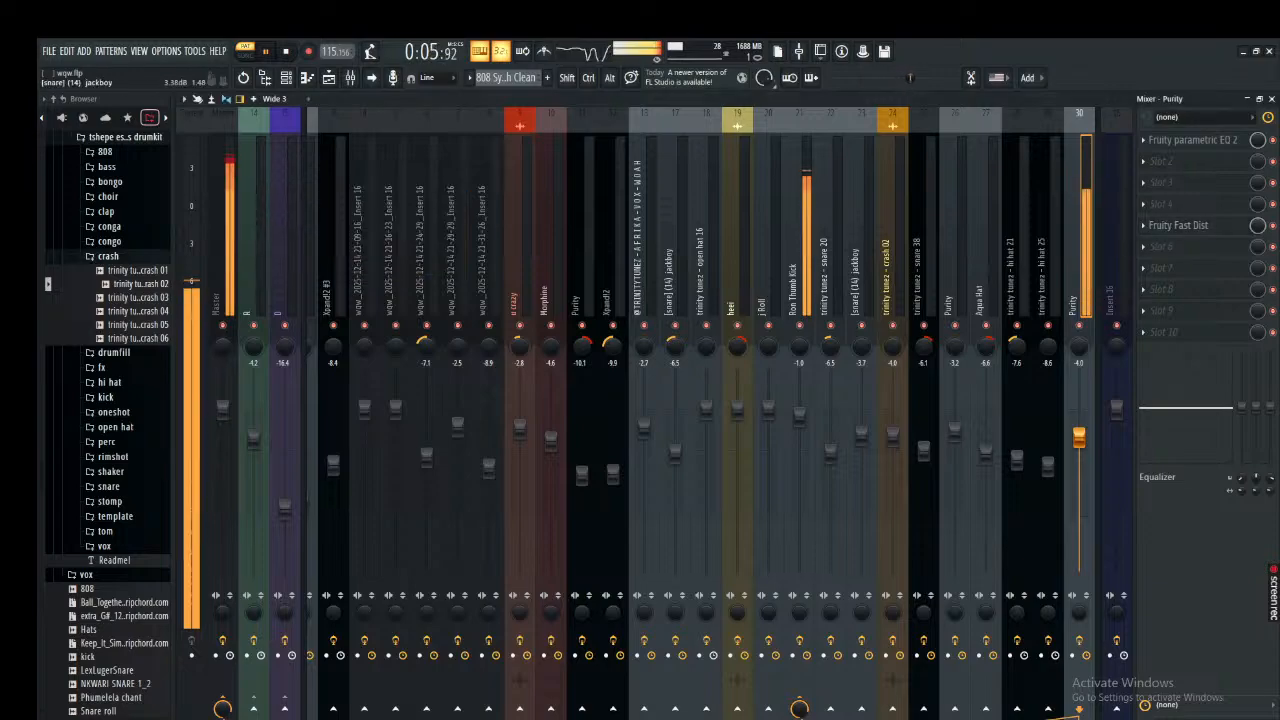
left_click(1272, 99)
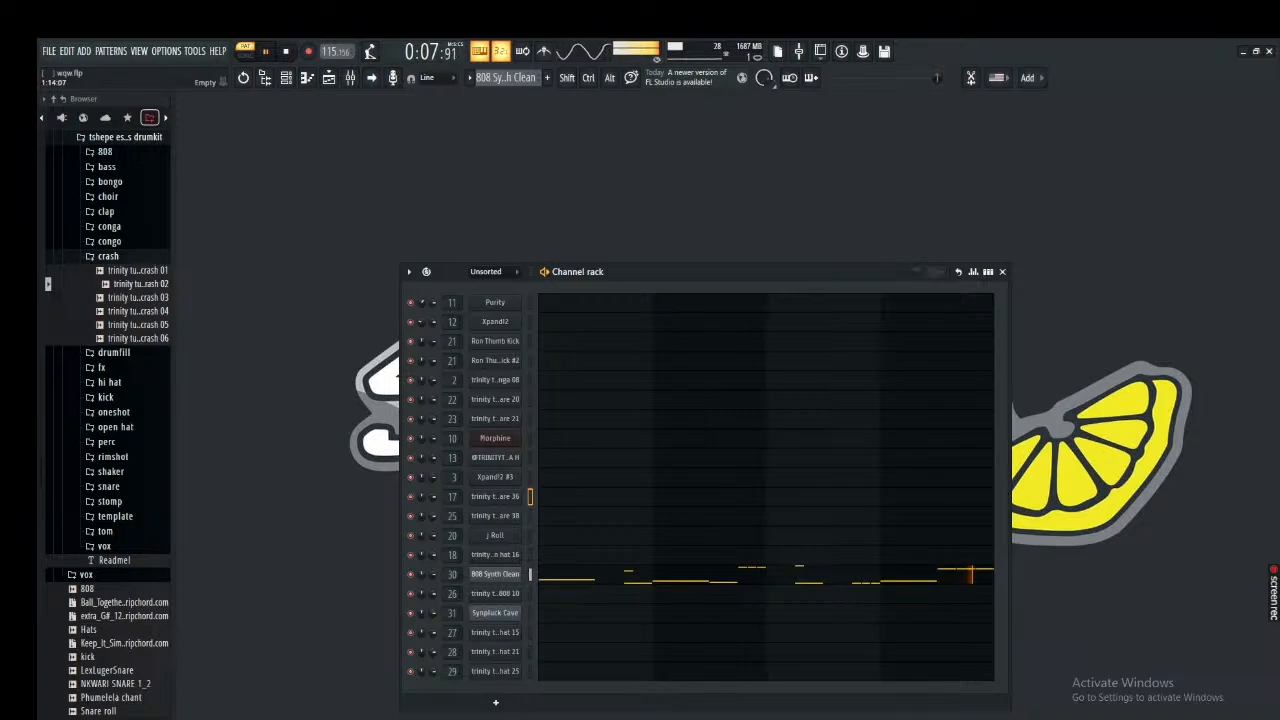
Listen to the 808 Synth Clean #2 pattern and the 808 10 pattern in the channel rack, stopping playback after each.
scroll(507, 78, "down", 1)
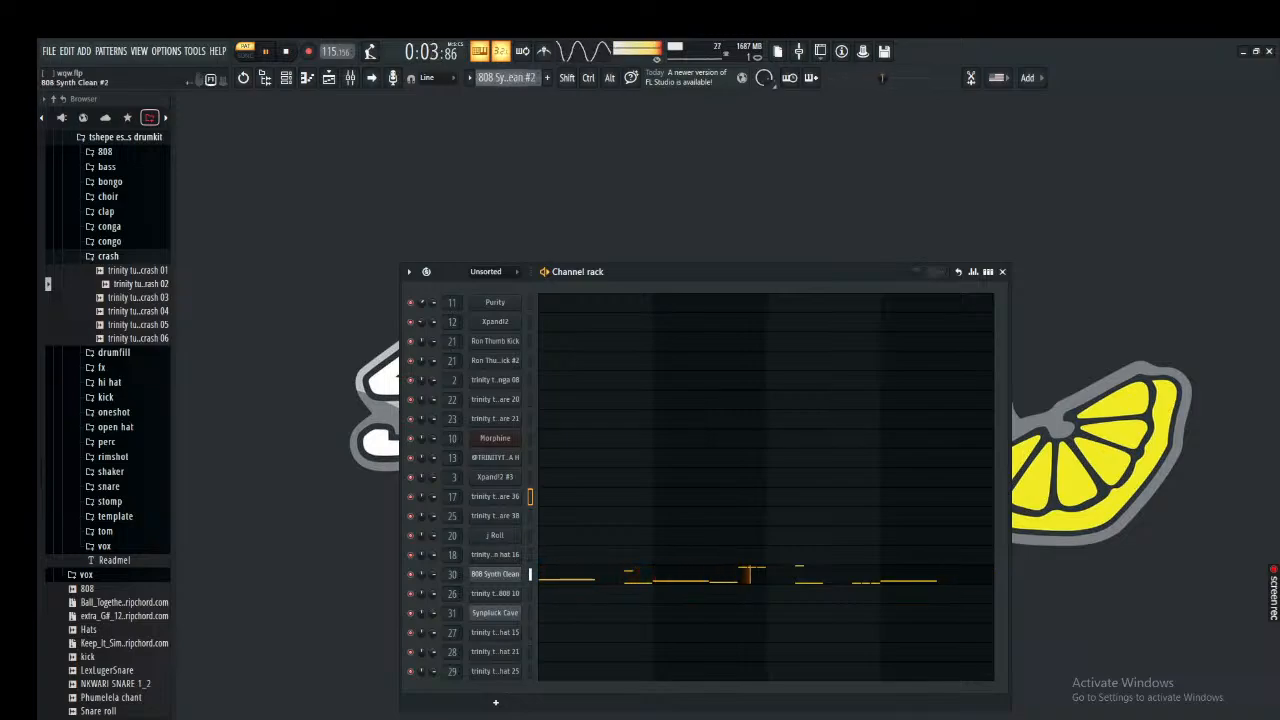
key("space")
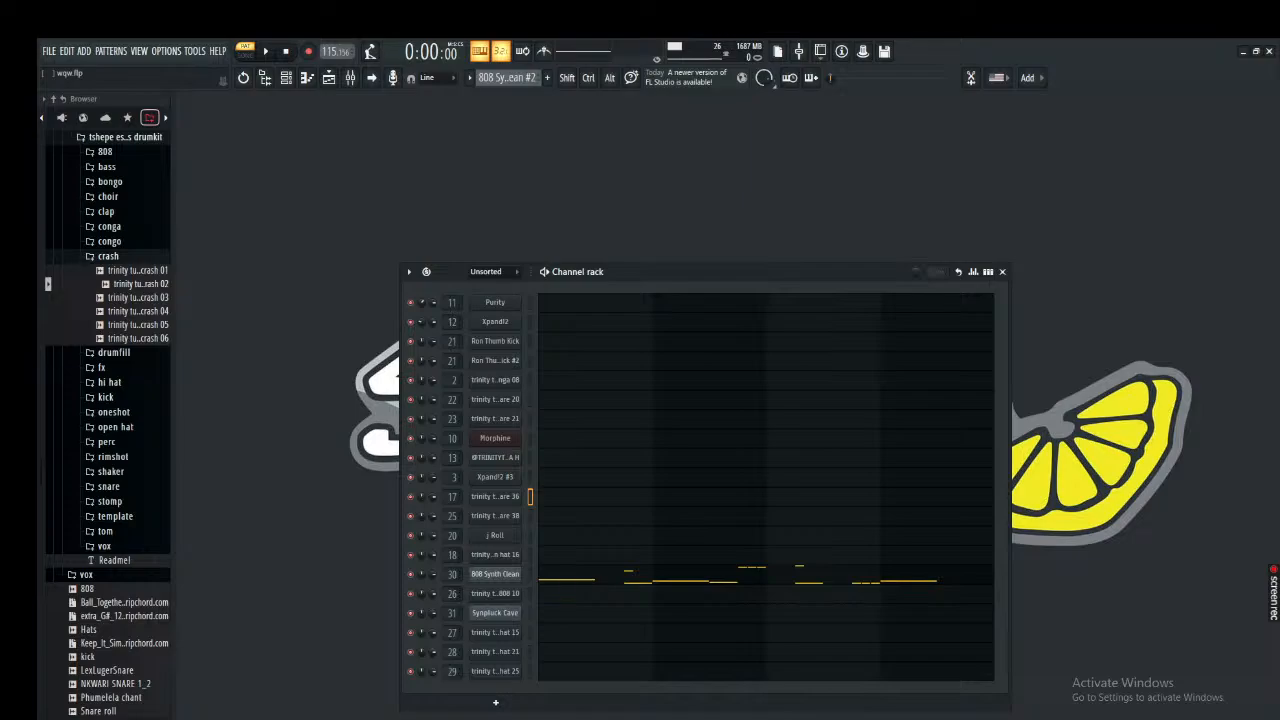
key("KP_Subtract")
key("KP_Add")
key("KP_Add")
key("space")
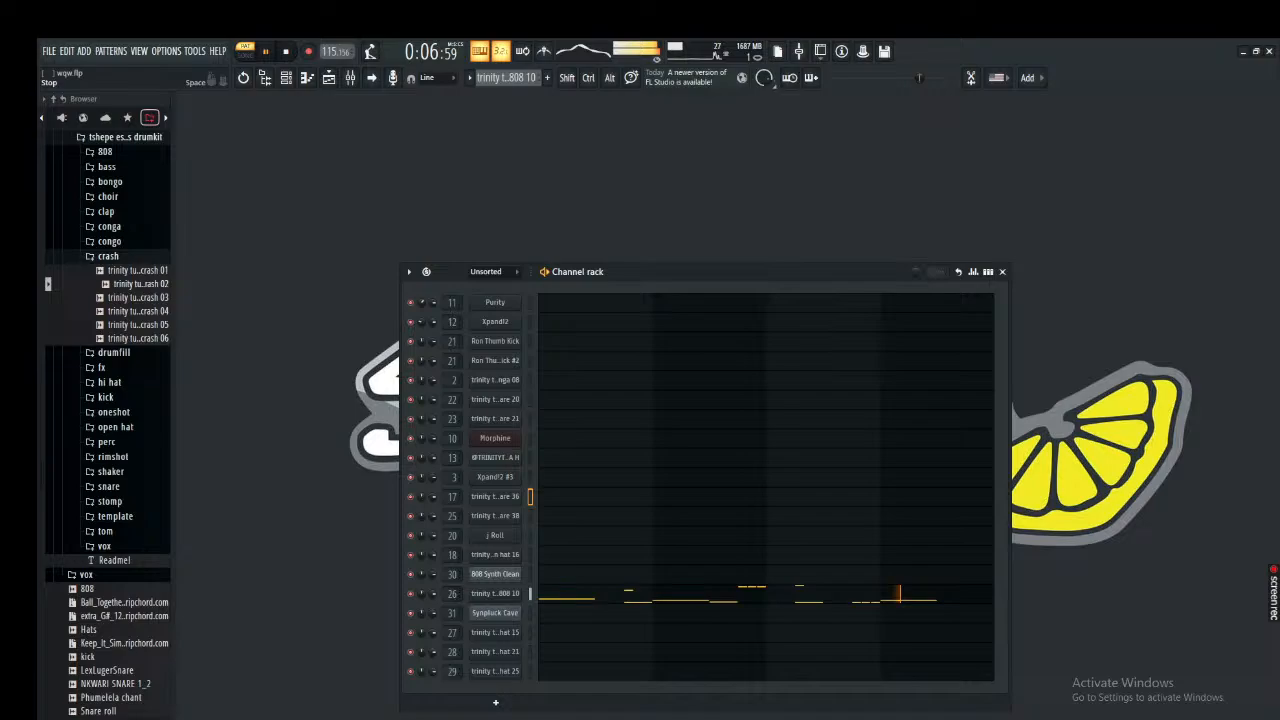
key("space")
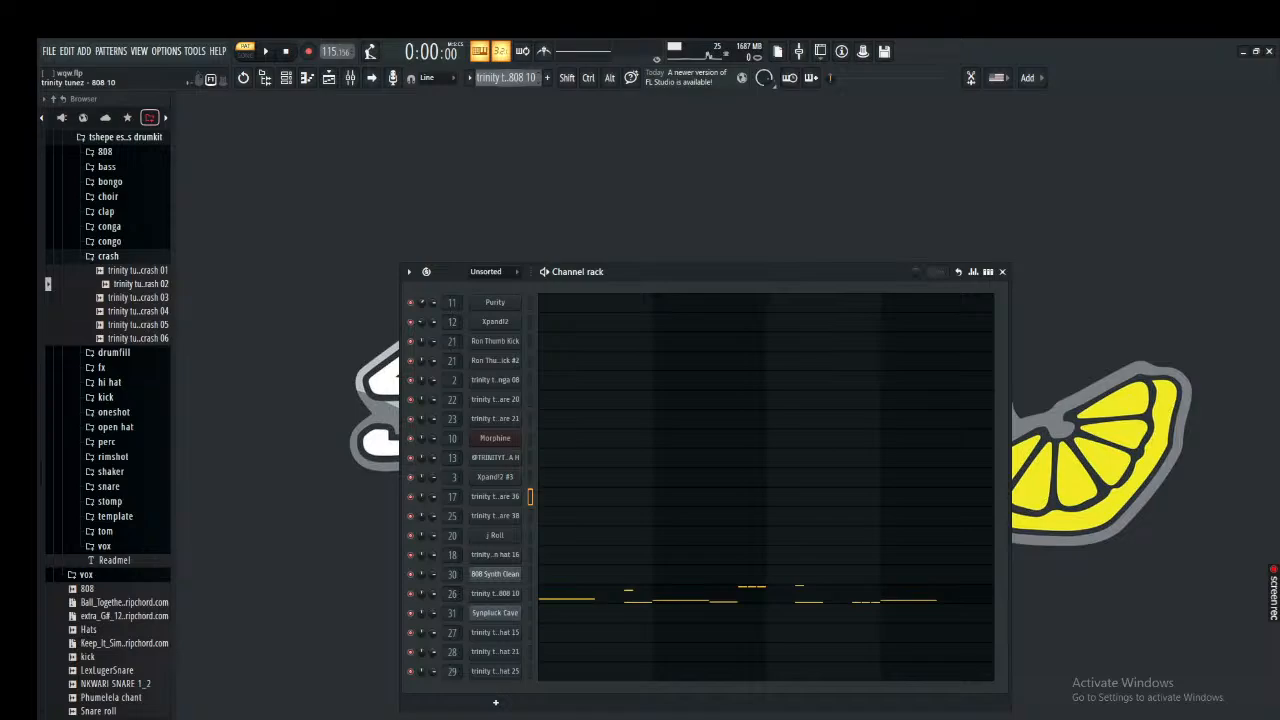
Select the Synpluck Cave pattern, check its mixer track for effects, and play the pattern from the channel rack.
scroll(507, 78, "down", 1)
scroll(507, 78, "down", 1)
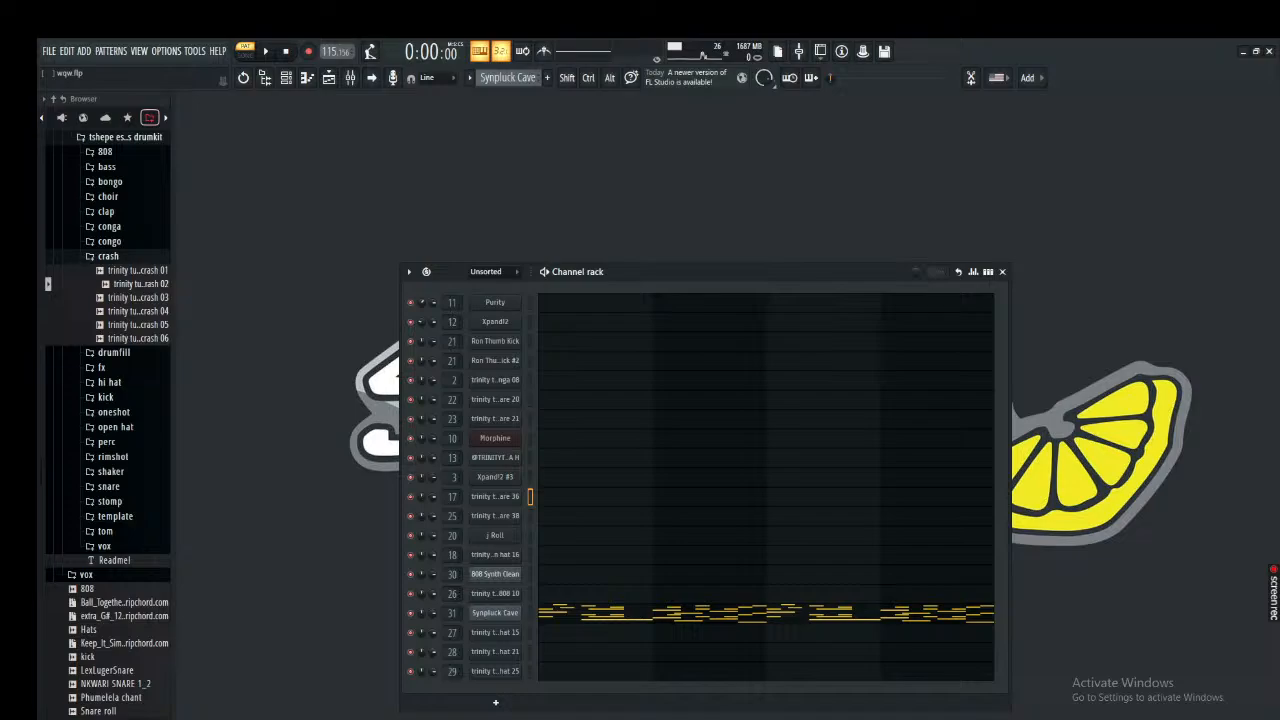
key("F9")
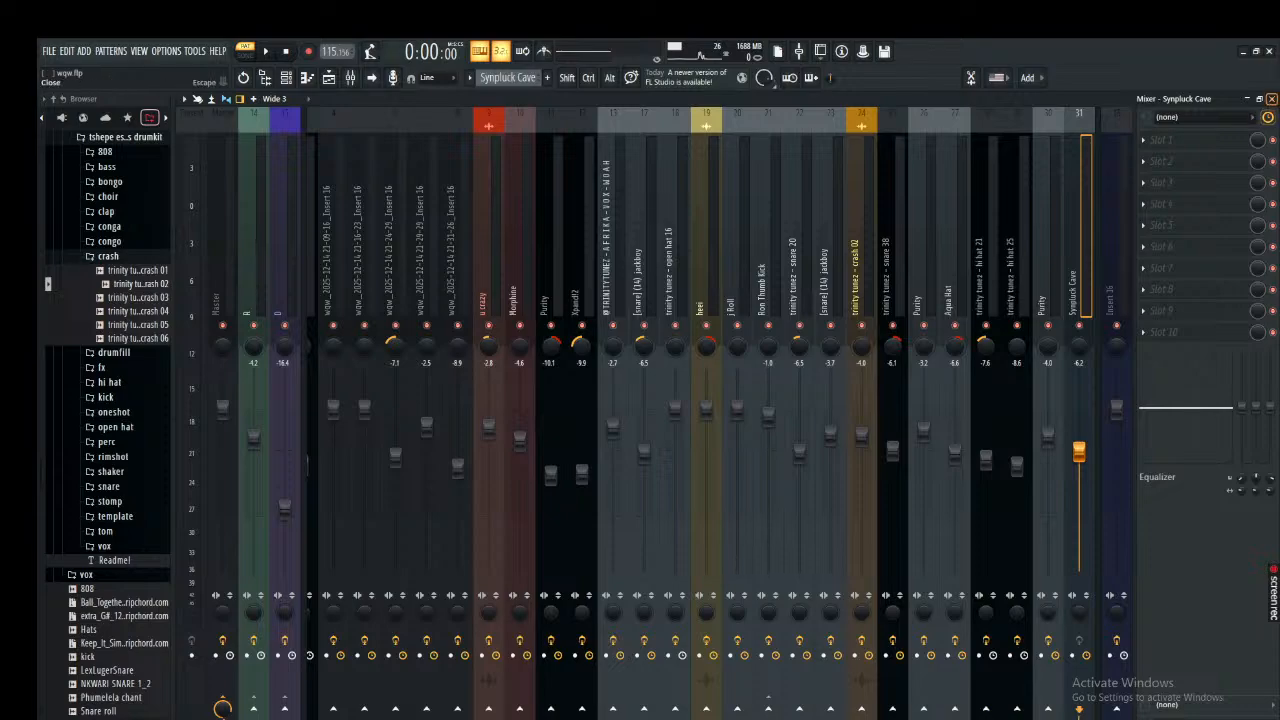
key("F9")
key("space")
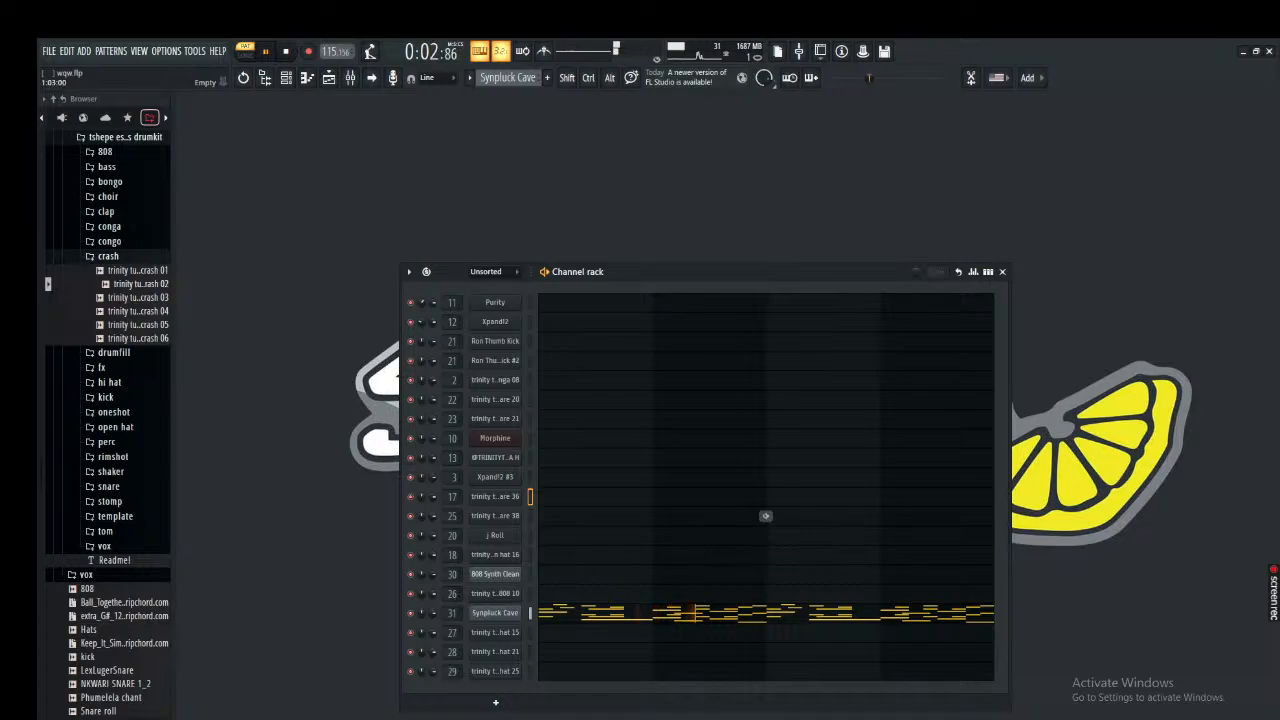
Play the hi hat 15 and hi hat 21 patterns and inspect Fresh Air on the hi hat 21 mixer track.
left_click(495, 632)
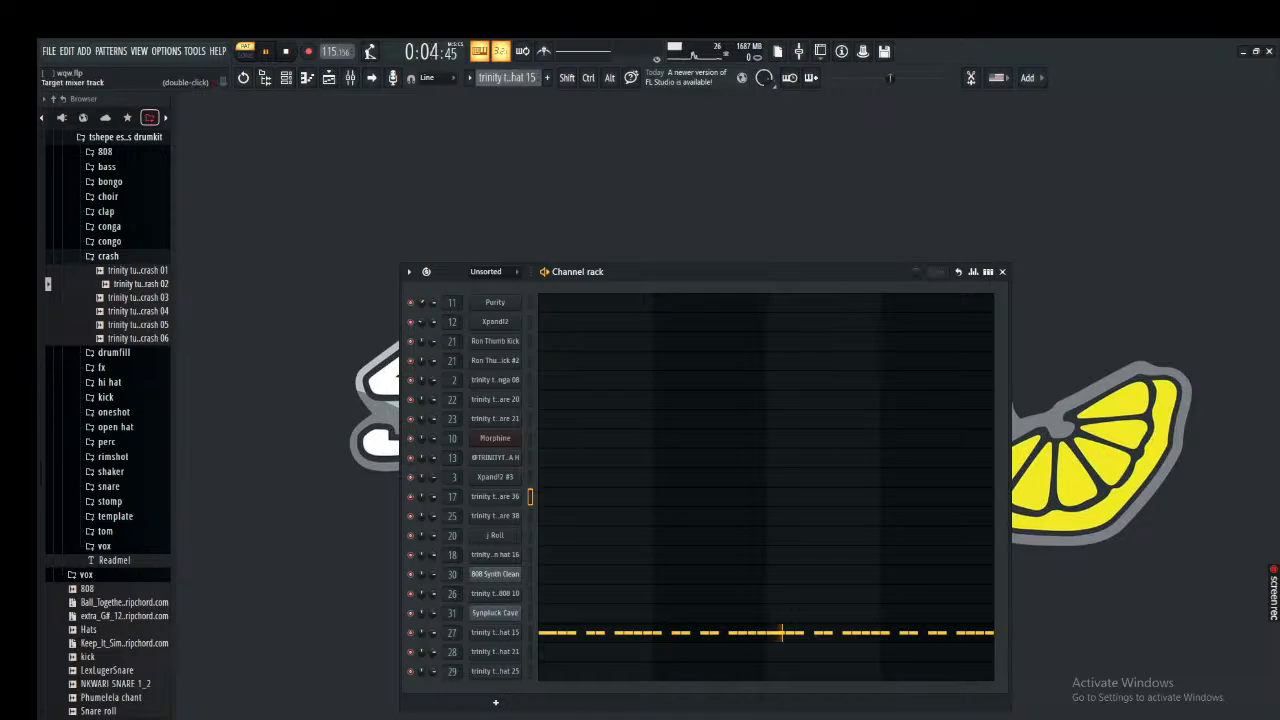
key("F9")
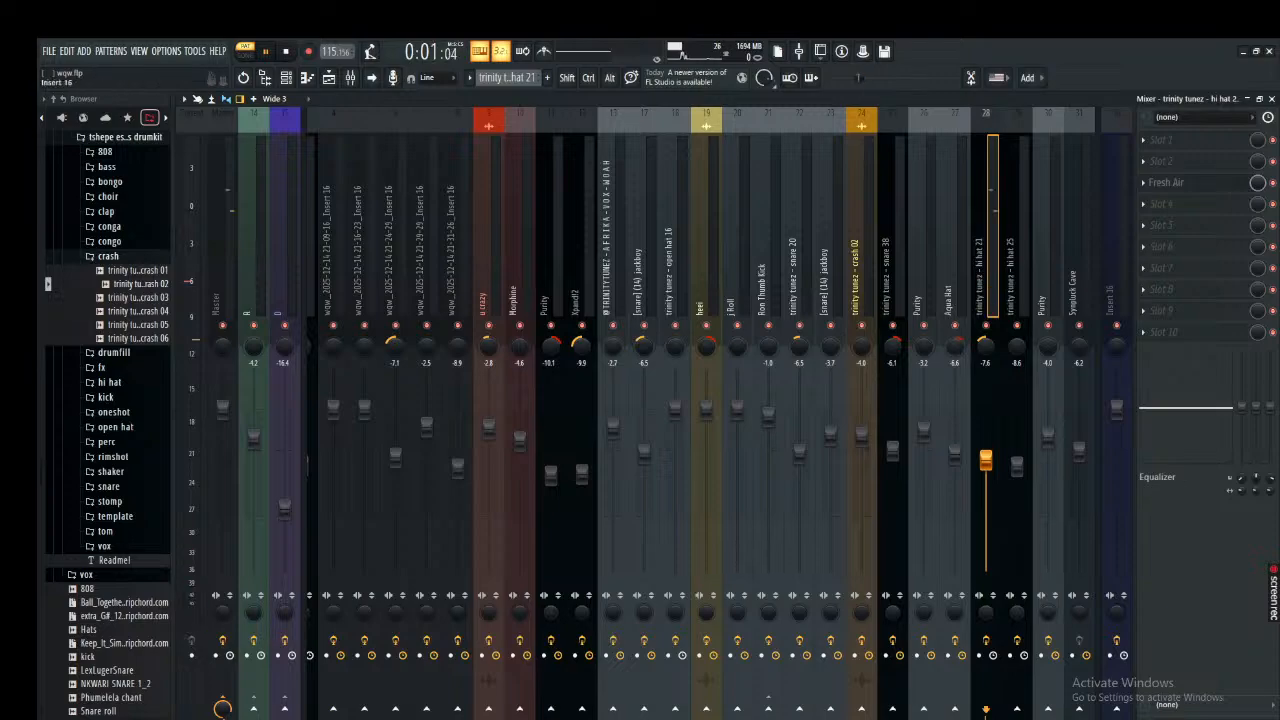
left_click(1170, 182)
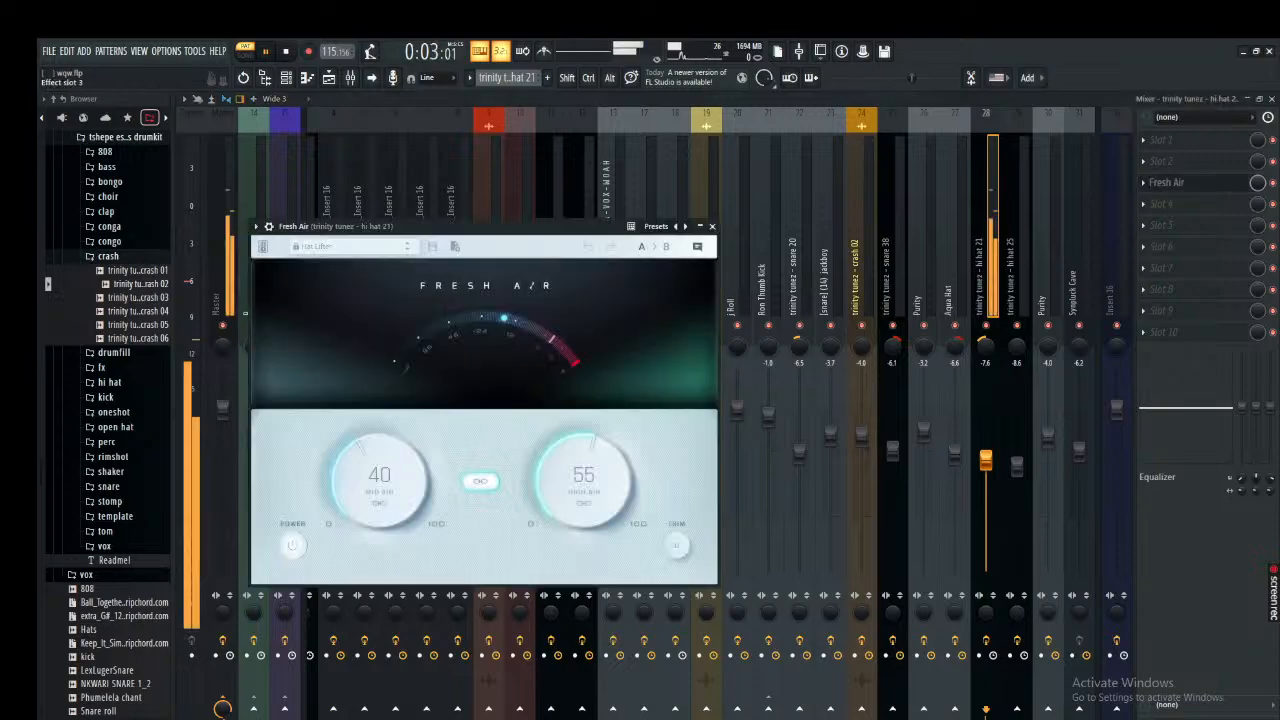
key("F9")
key("F9")
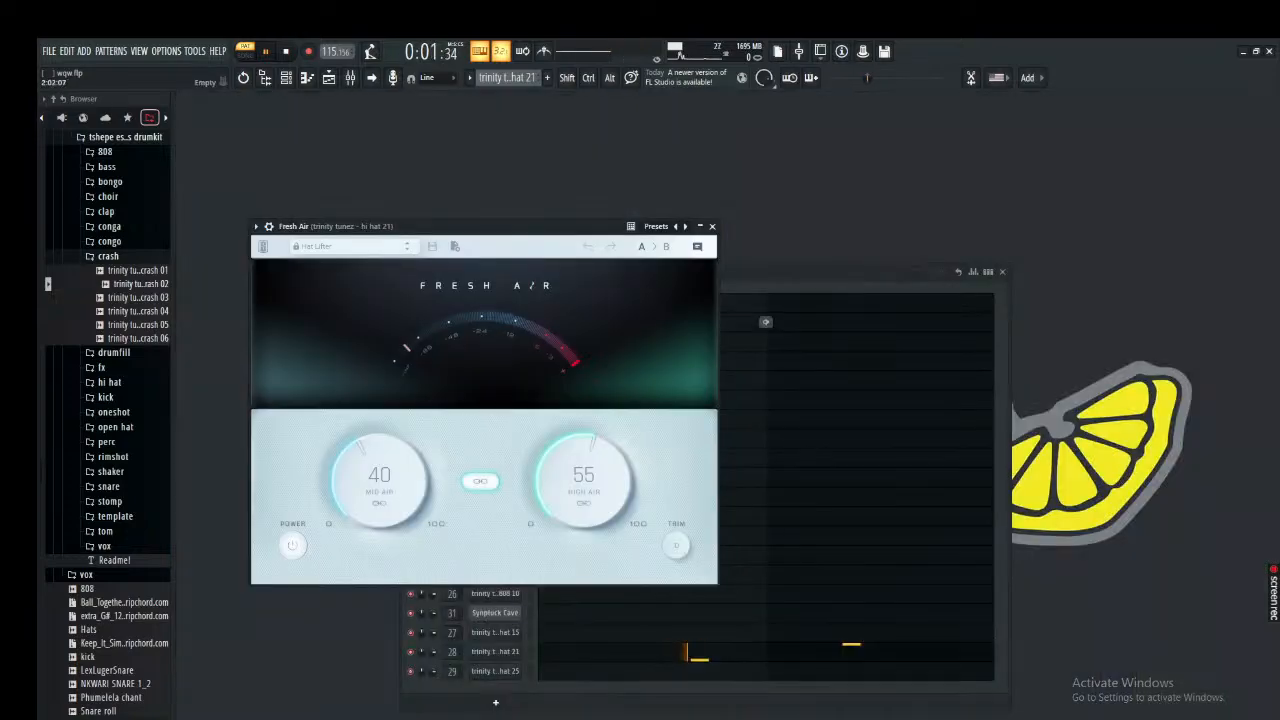
key("Escape")
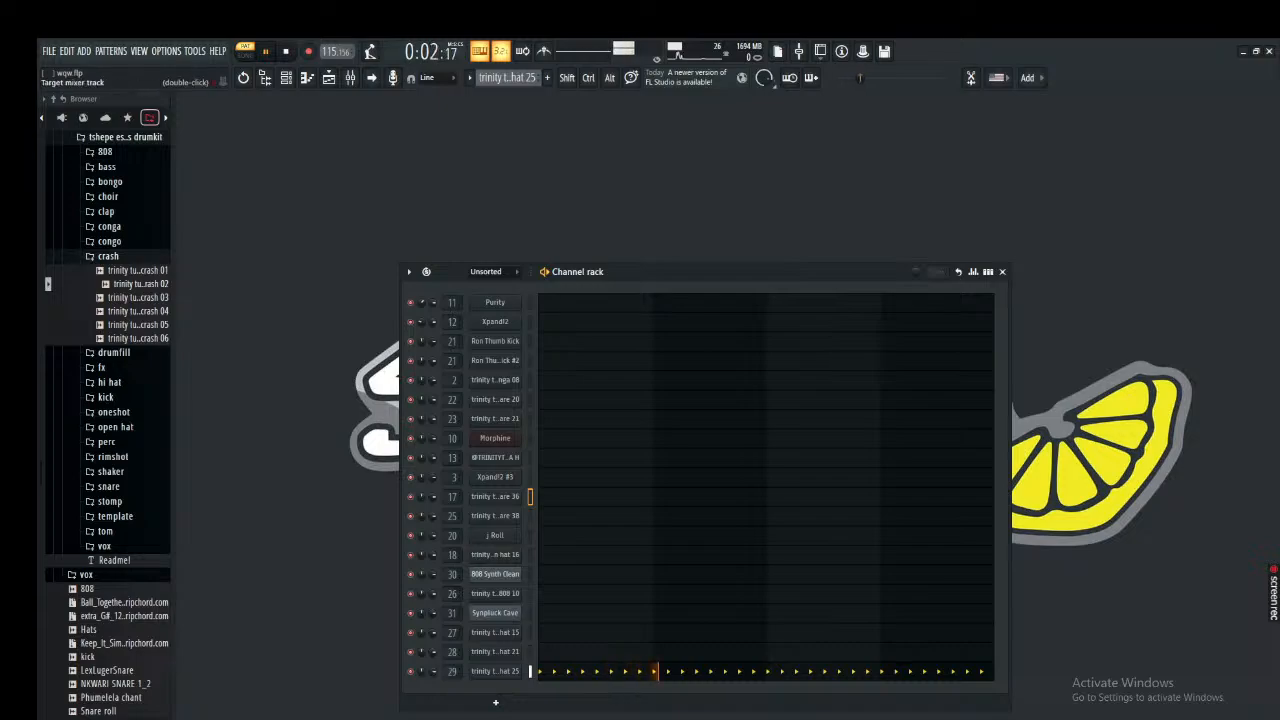
Inspect Fresh Air on the hi hat 25 mixer track while its pattern plays, and close the plugin.
key("F9")
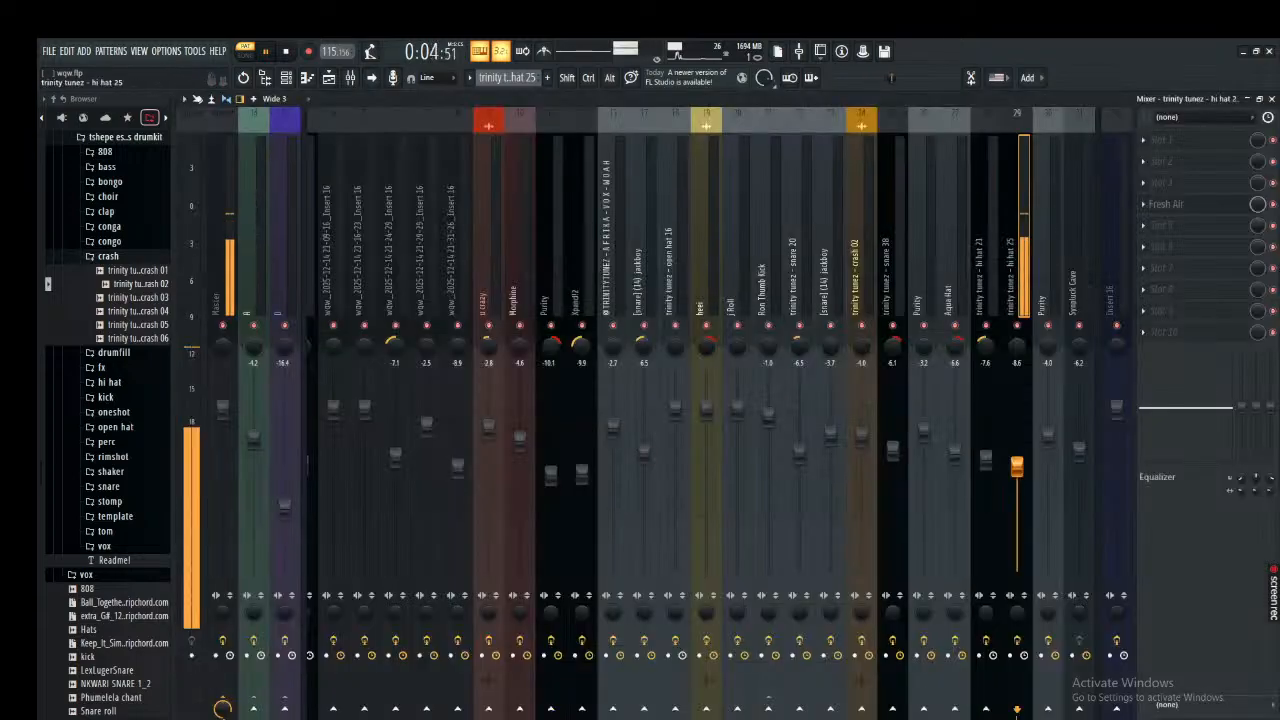
left_click(1168, 204)
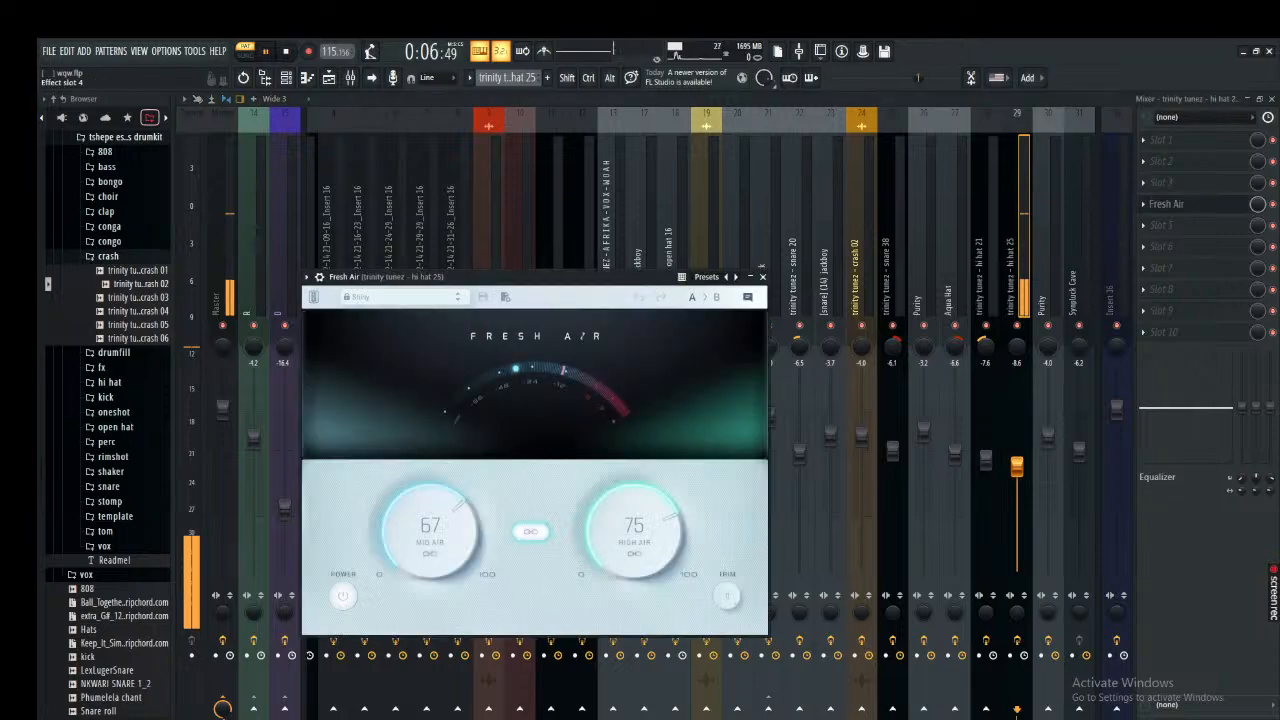
key("Escape")
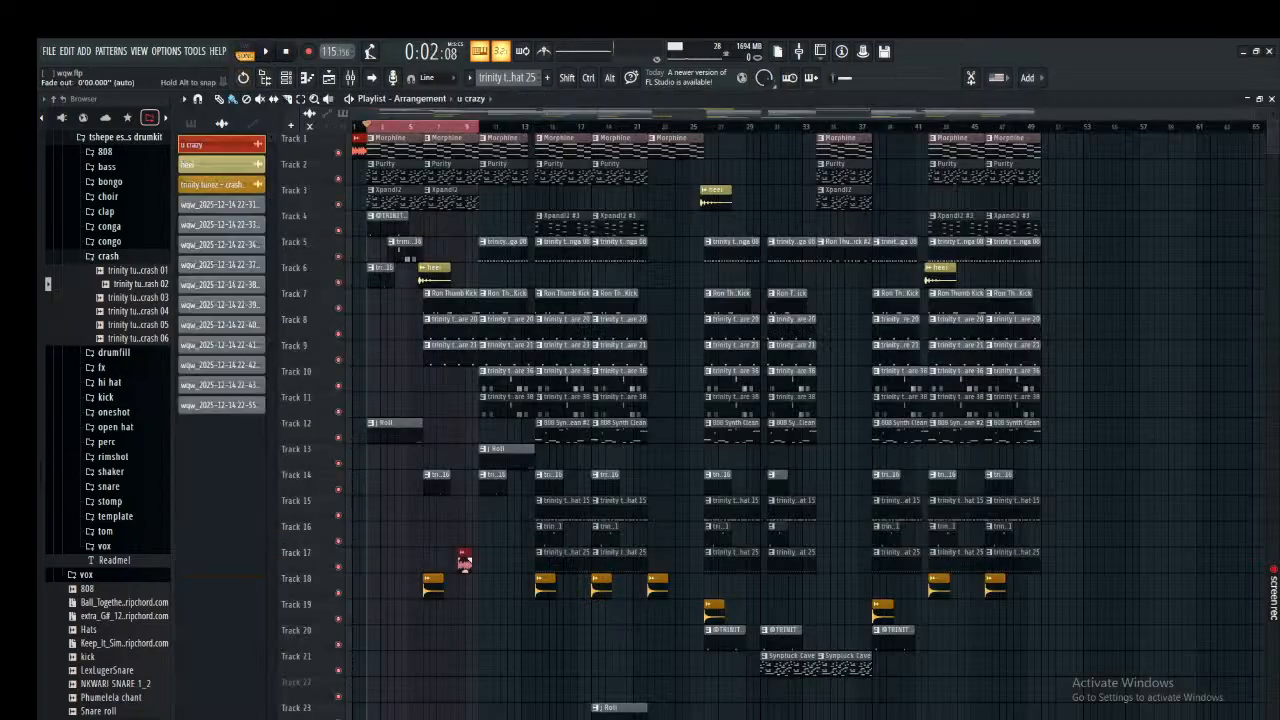
Delete the short red audio clip near bar 8 on Track 17 of the playlist.
left_click(463, 554)
left_click(460, 558)
right_click(463, 558)
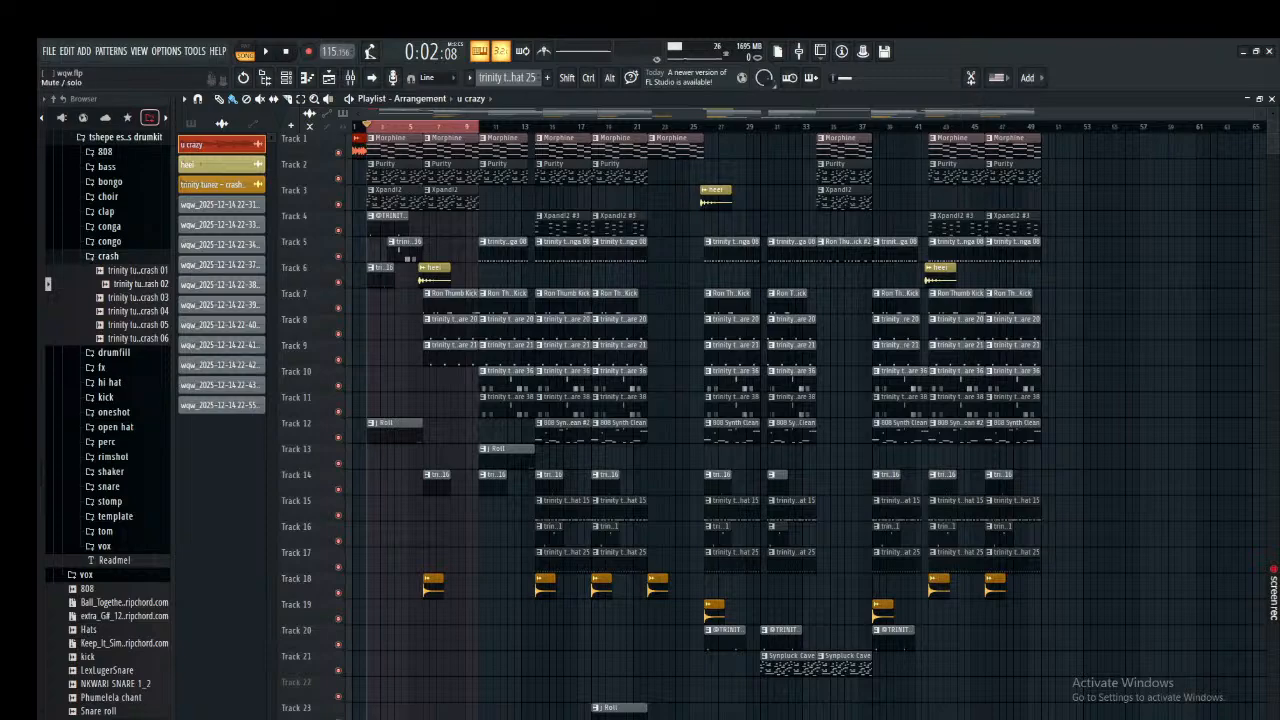
Mute playlist tracks 4 to 9, 12, 14 and 18, and play the selected intro section.
left_click_drag(338, 230, 338, 360)
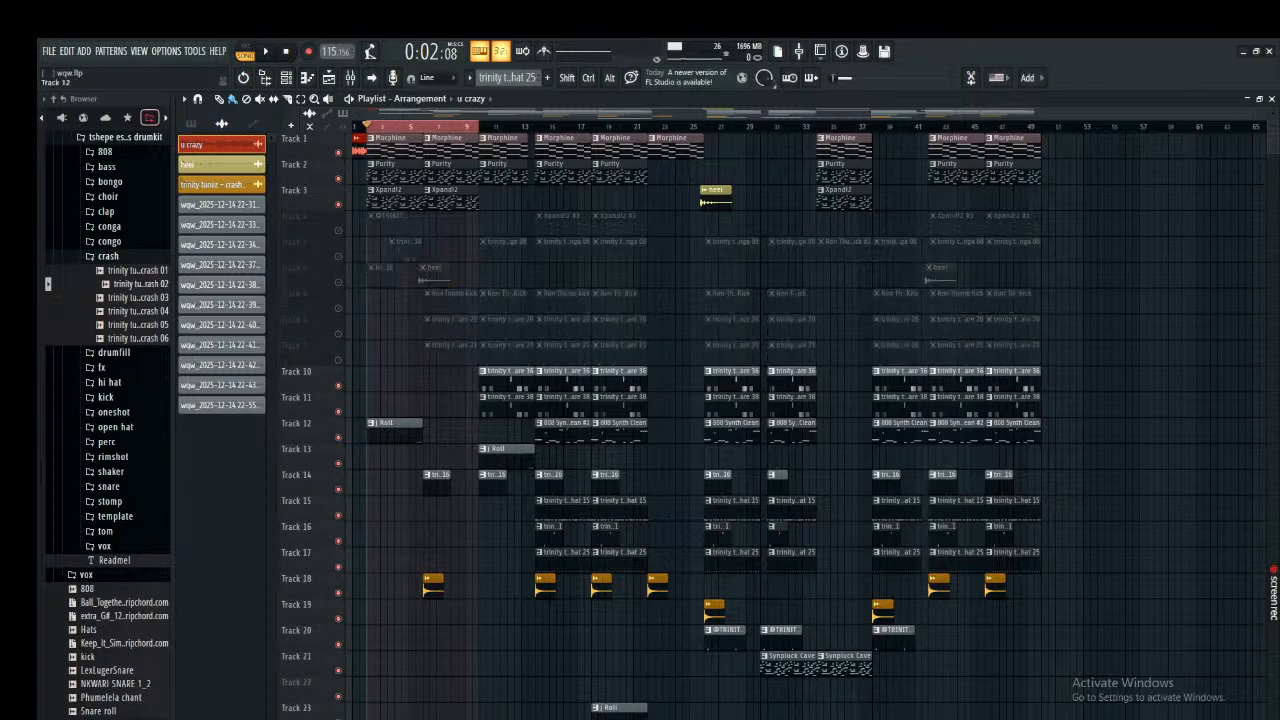
left_click(338, 437)
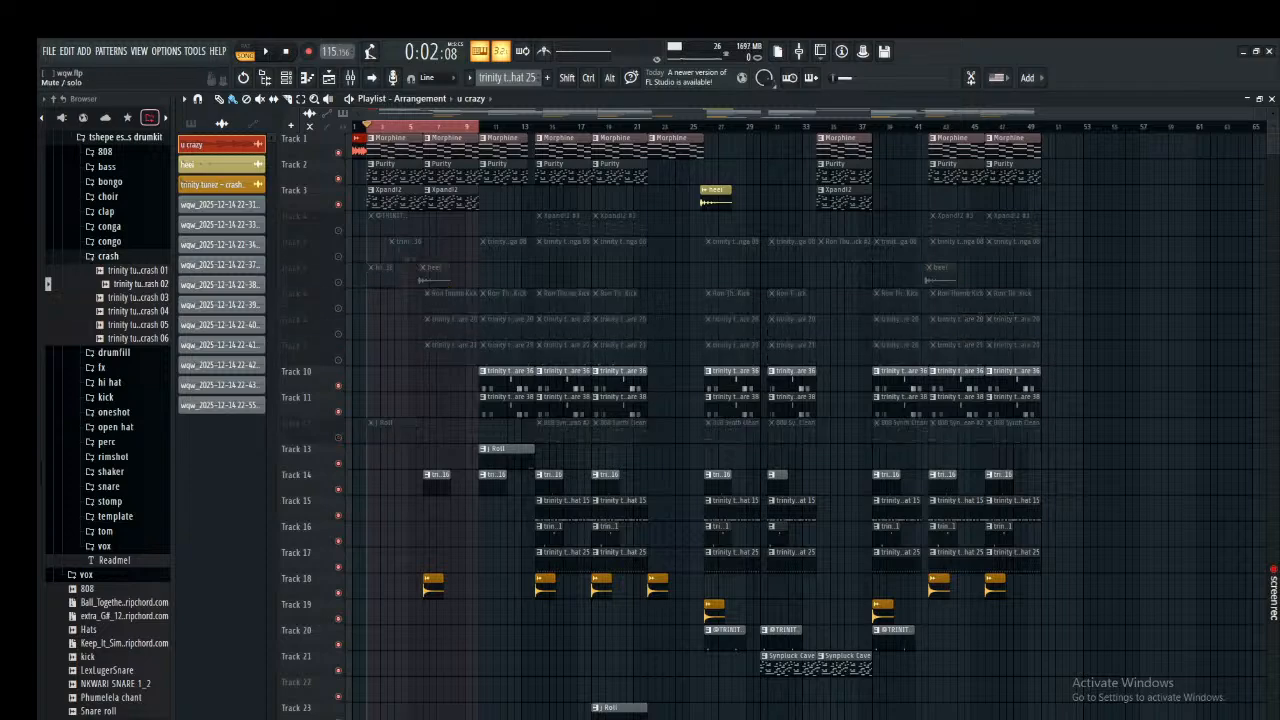
left_click(338, 489)
left_click(338, 593)
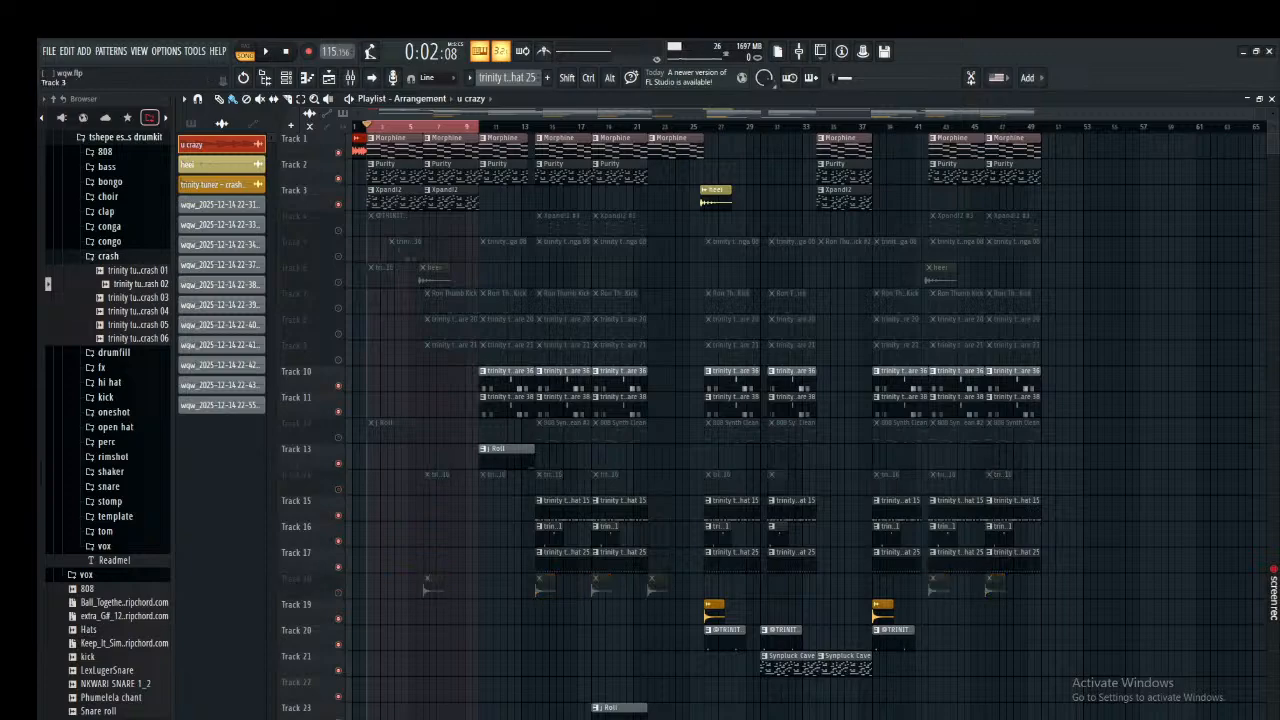
key("space")
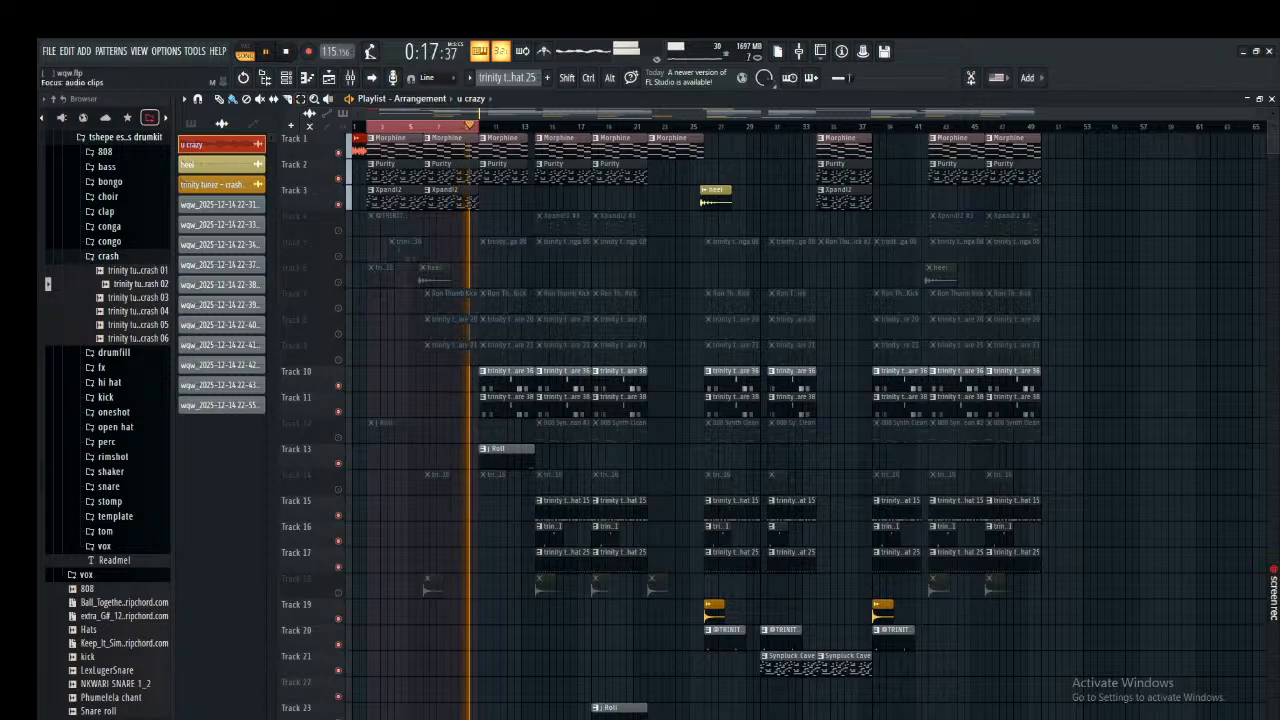
Mute playlist Track 1 and play the start of the selected intro section without the Morphine part.
key("space")
left_click(338, 153)
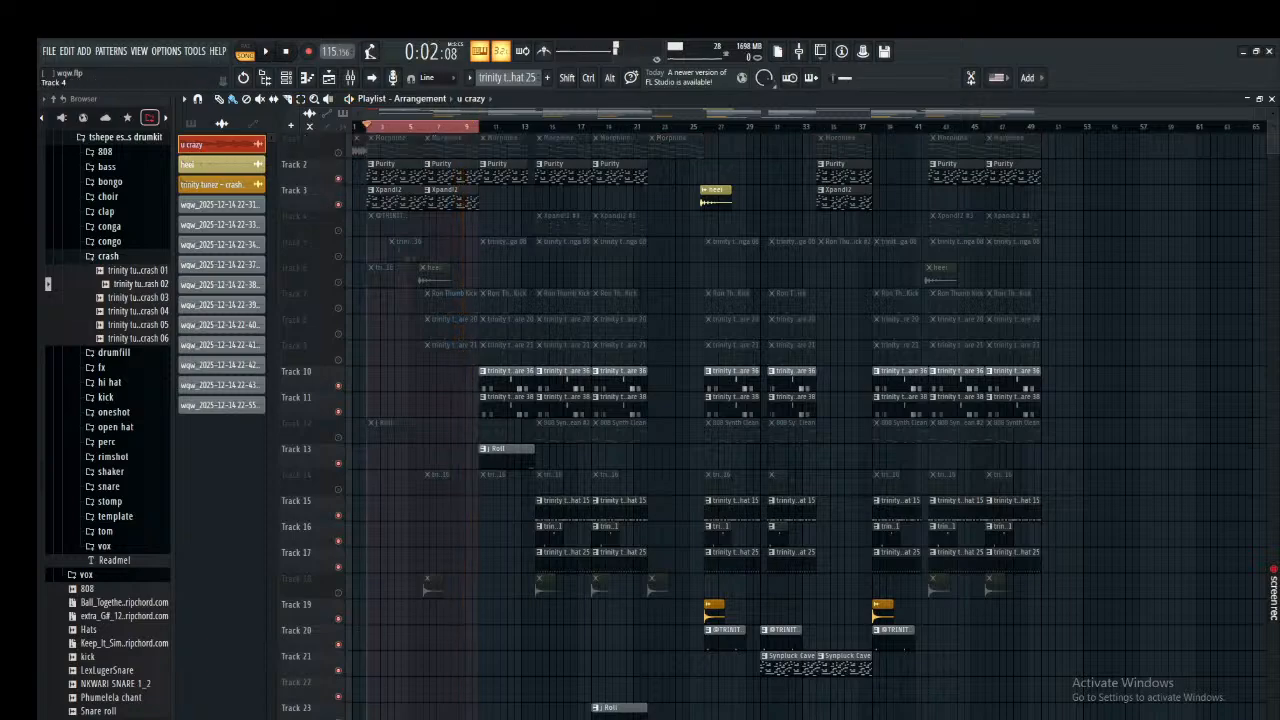
key("space")
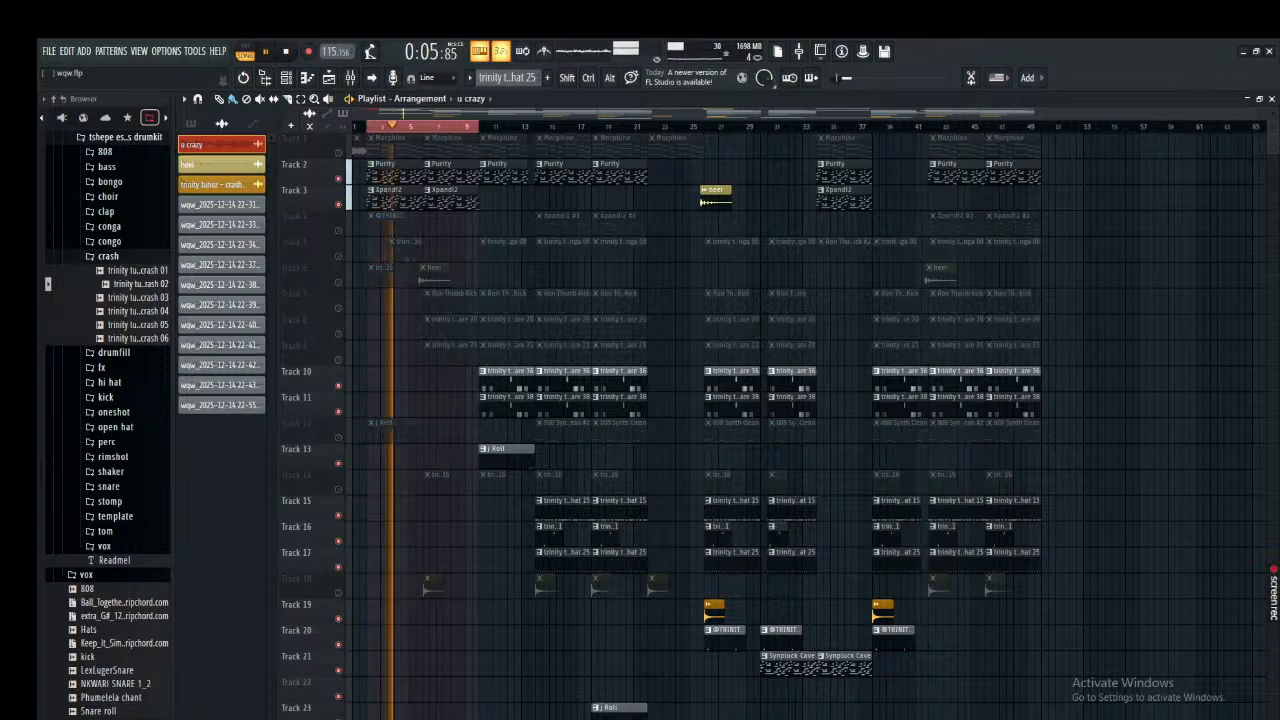
key("space")
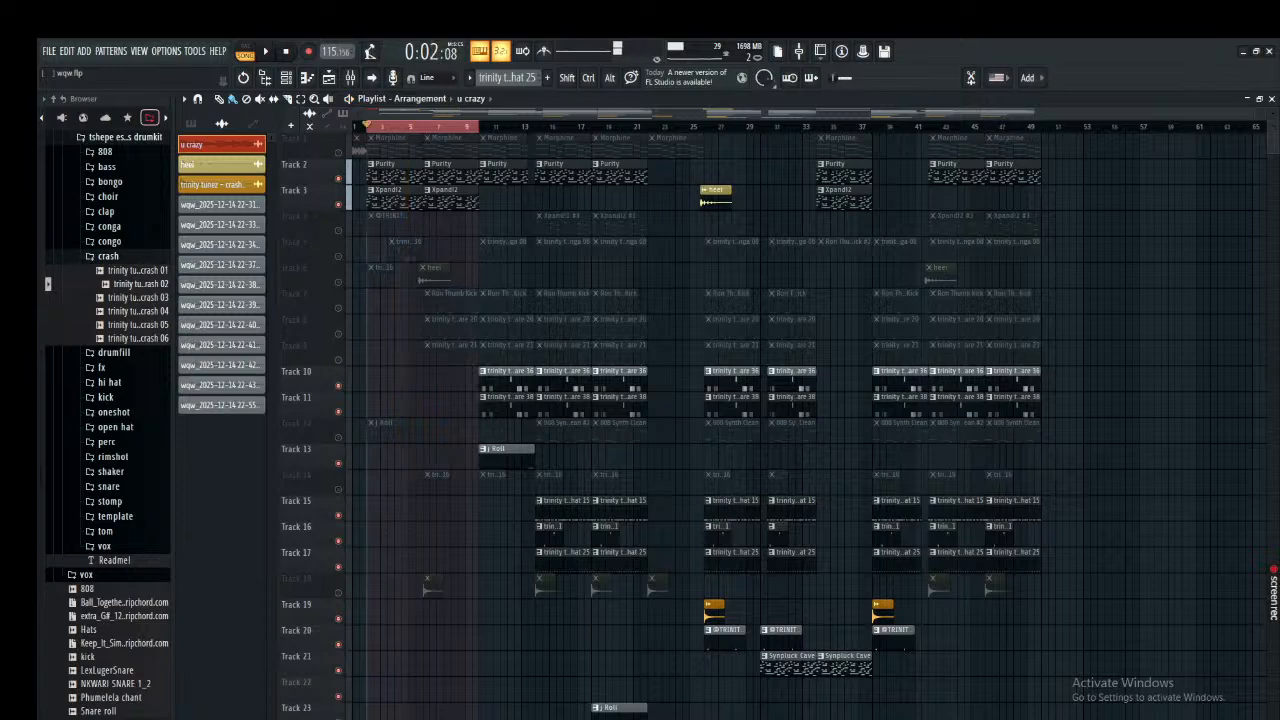
Switch to the browser and play the opening of the MAGIC SYSTEM - Premier Gaou lyric video on YouTube as a reference, pausing it after listening.
key("alt+Tab")
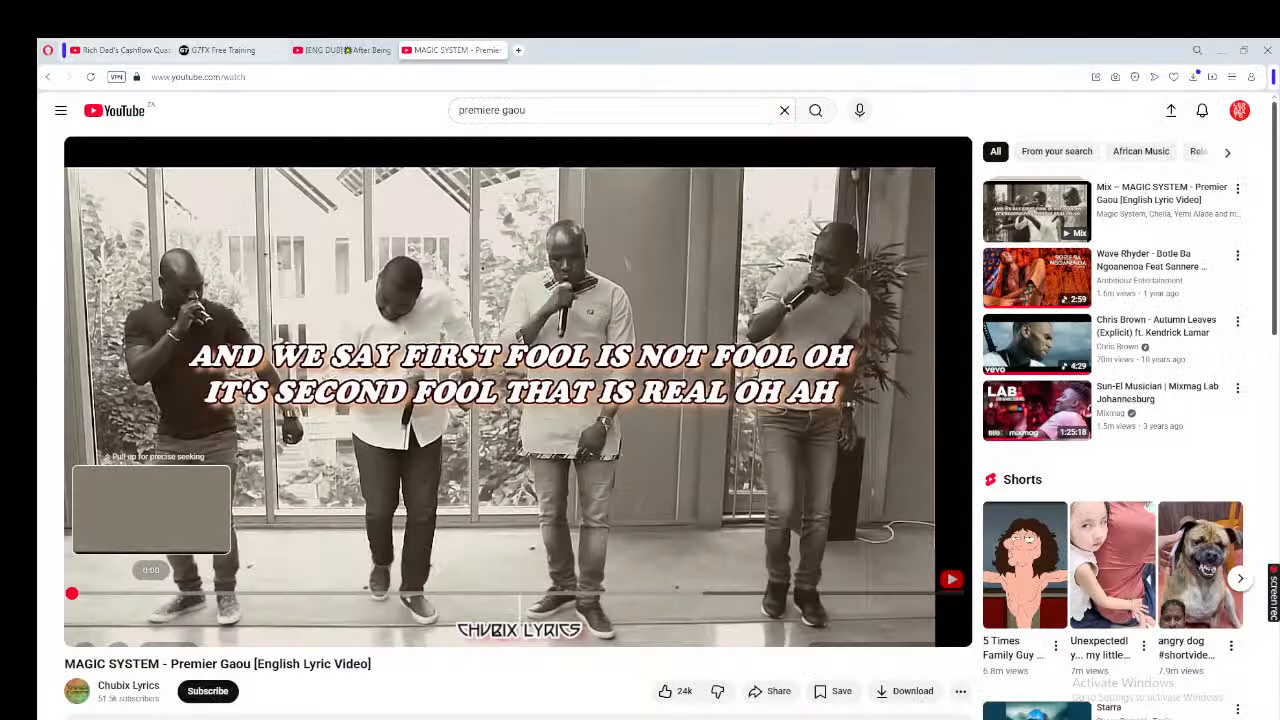
key("space")
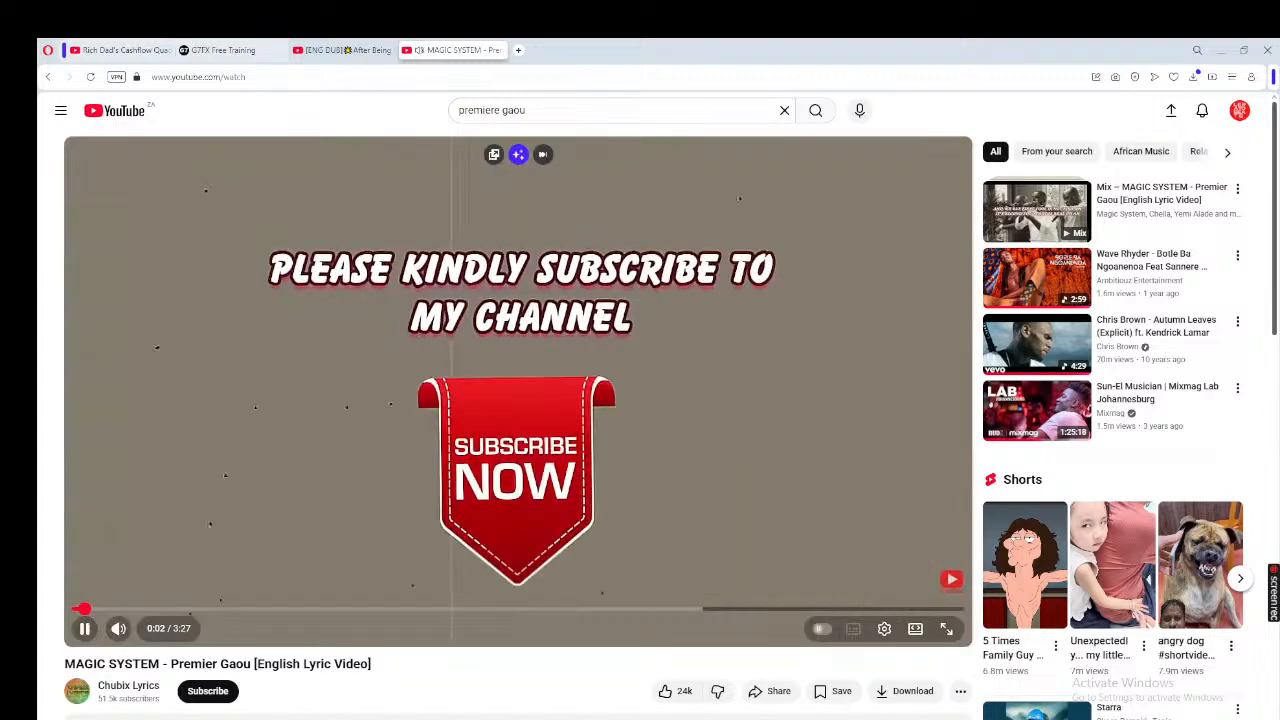
key("Right")
key("Left")
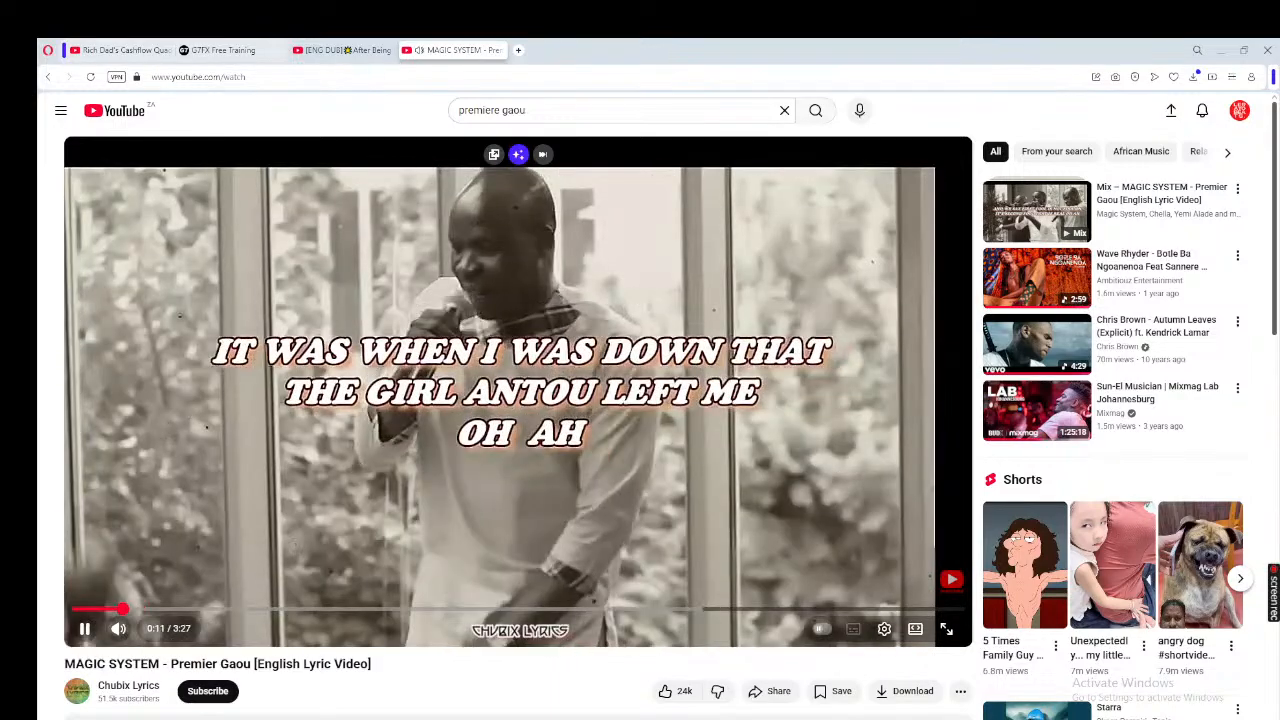
key("space")
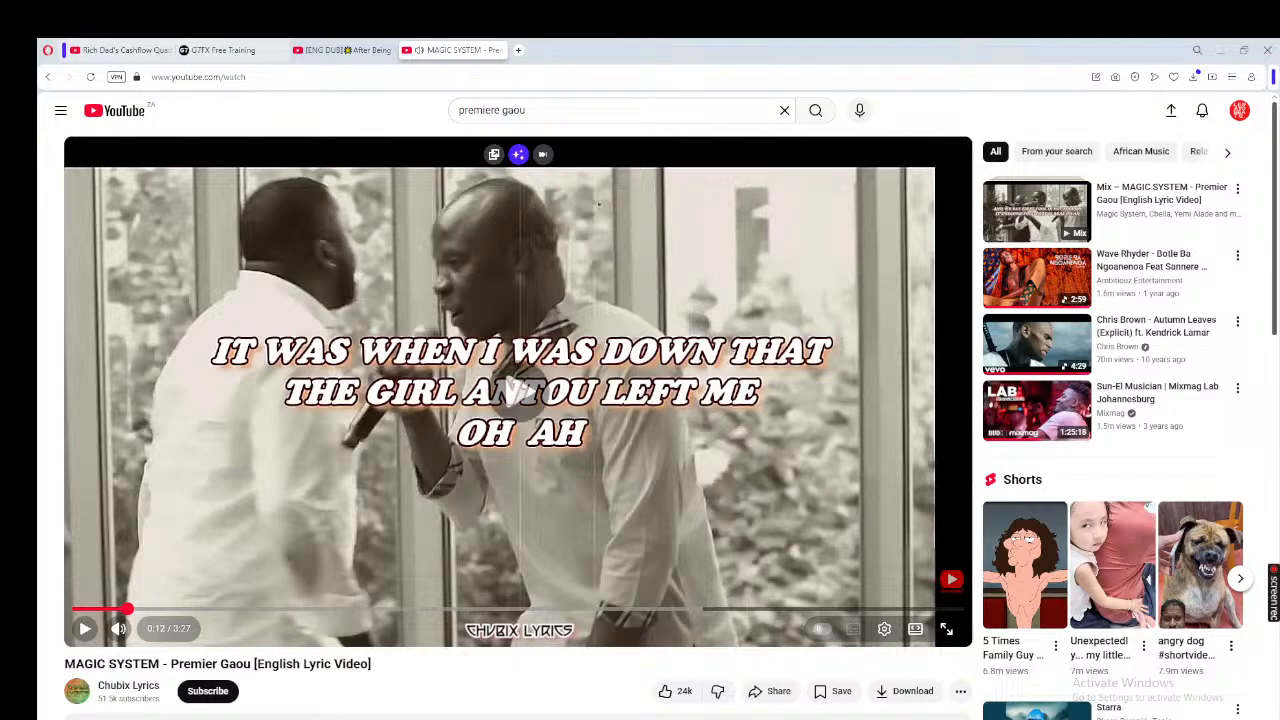
key("space")
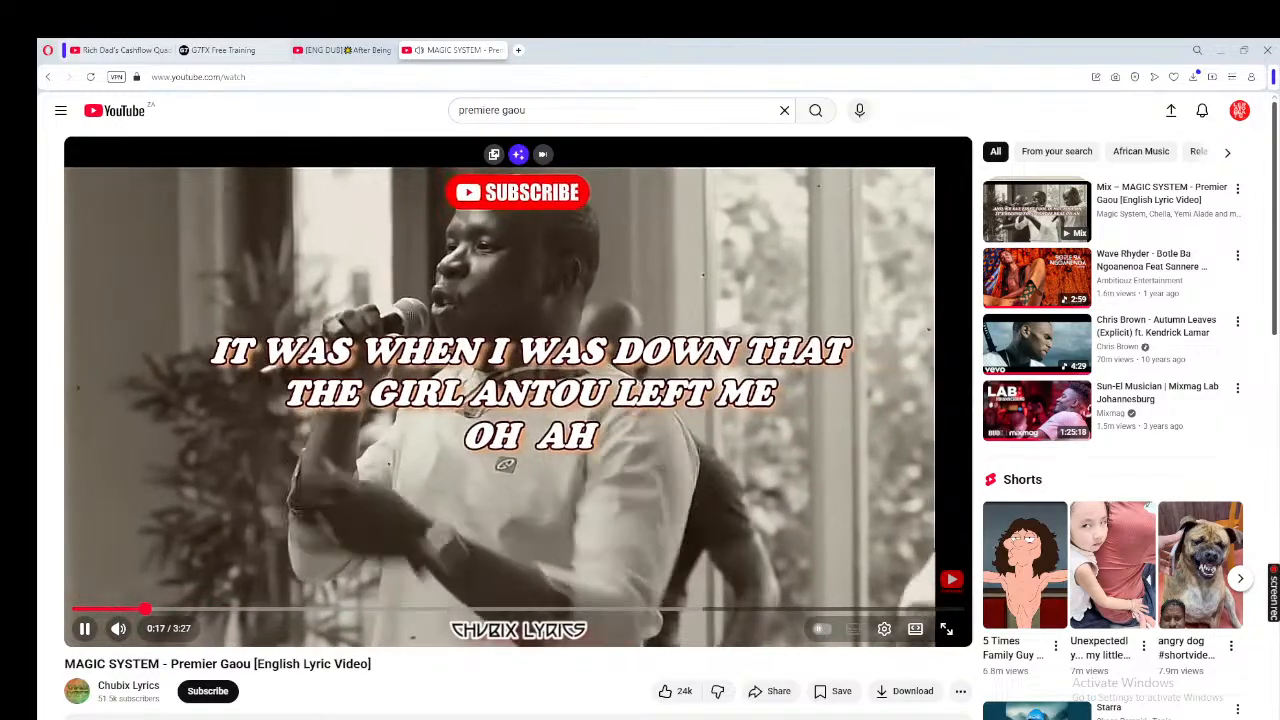
key("space")
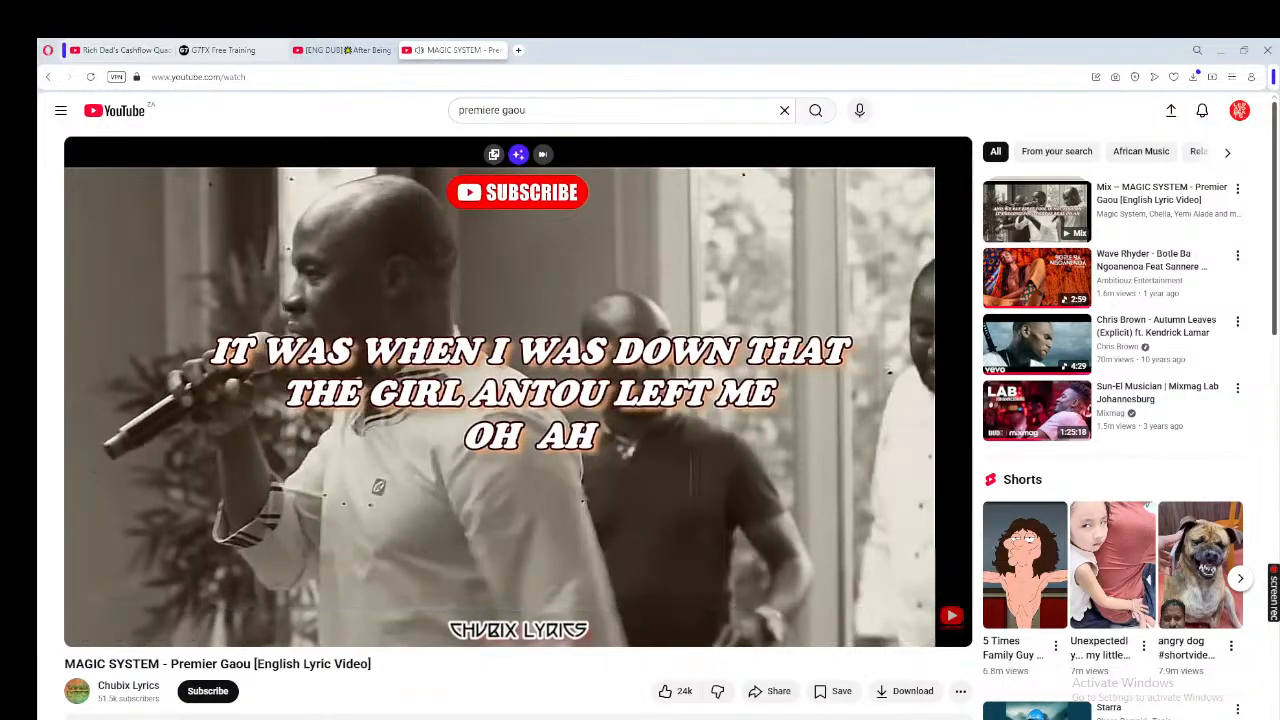
Switch back to FL Studio and unmute playlist tracks 1, 4 to 9, 12, 14 and 18 while the selected intro section plays.
key("alt+Tab")
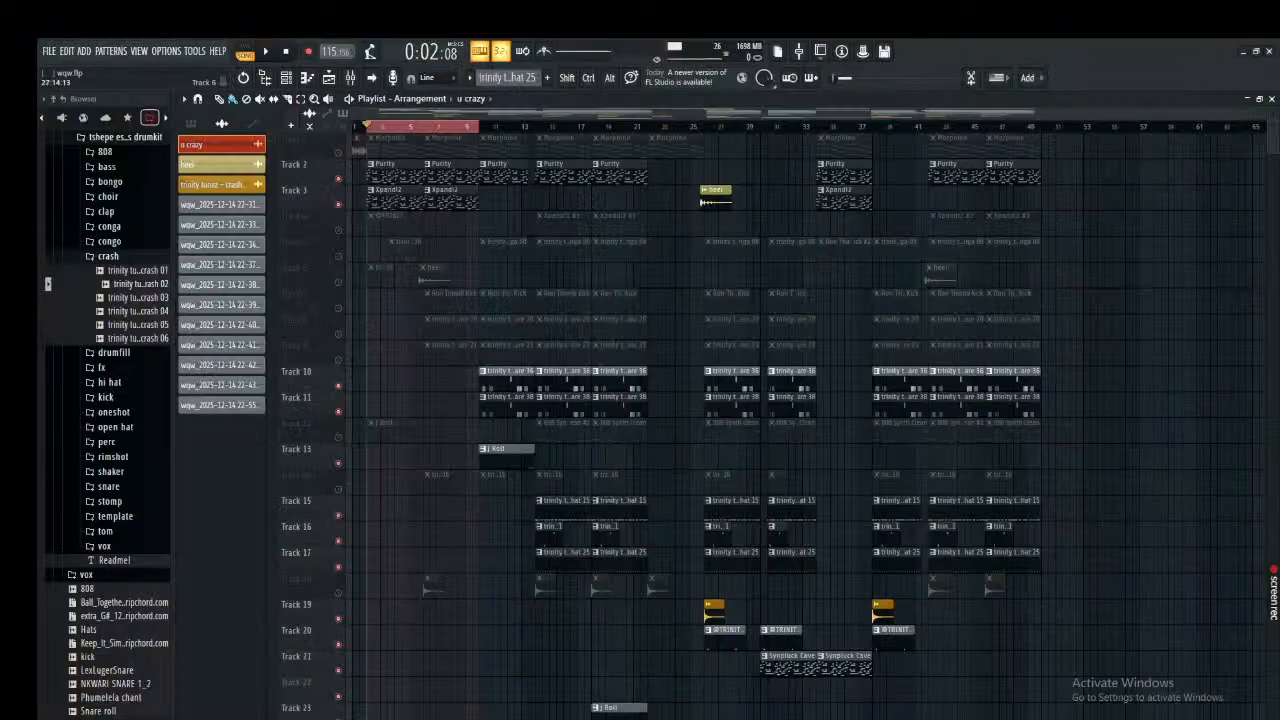
key("space")
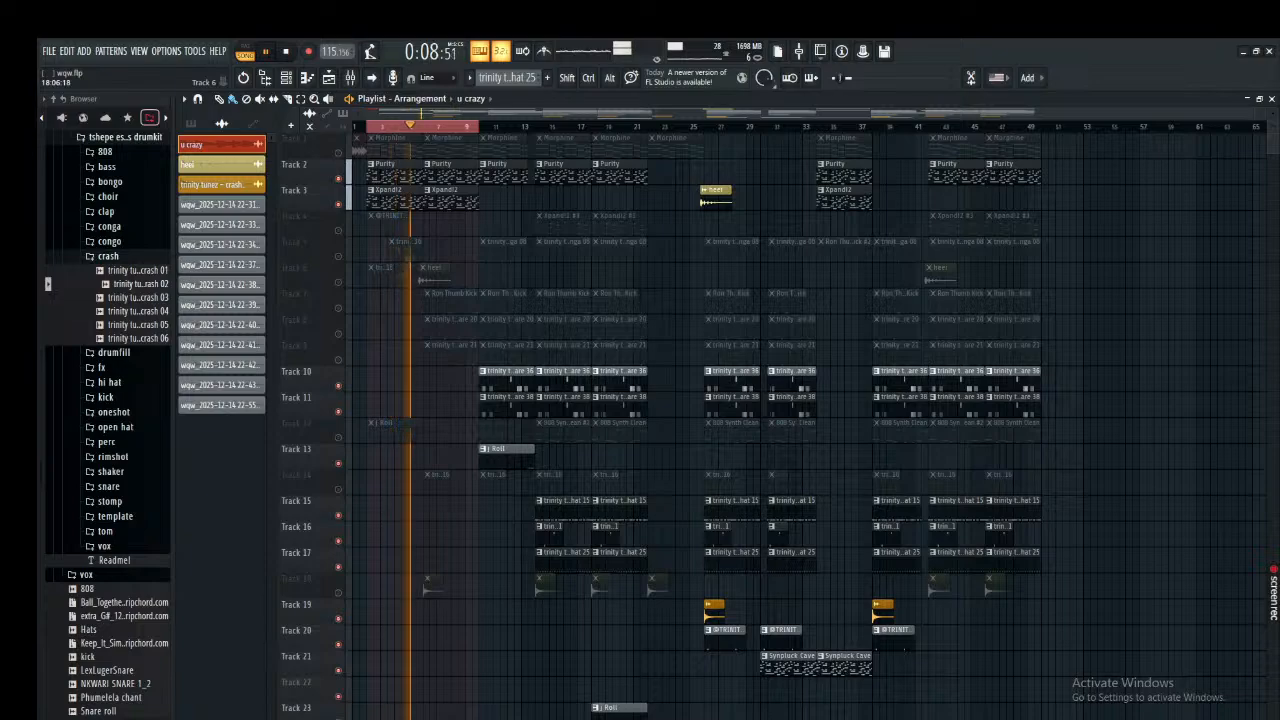
left_click_drag(338, 592, 338, 153)
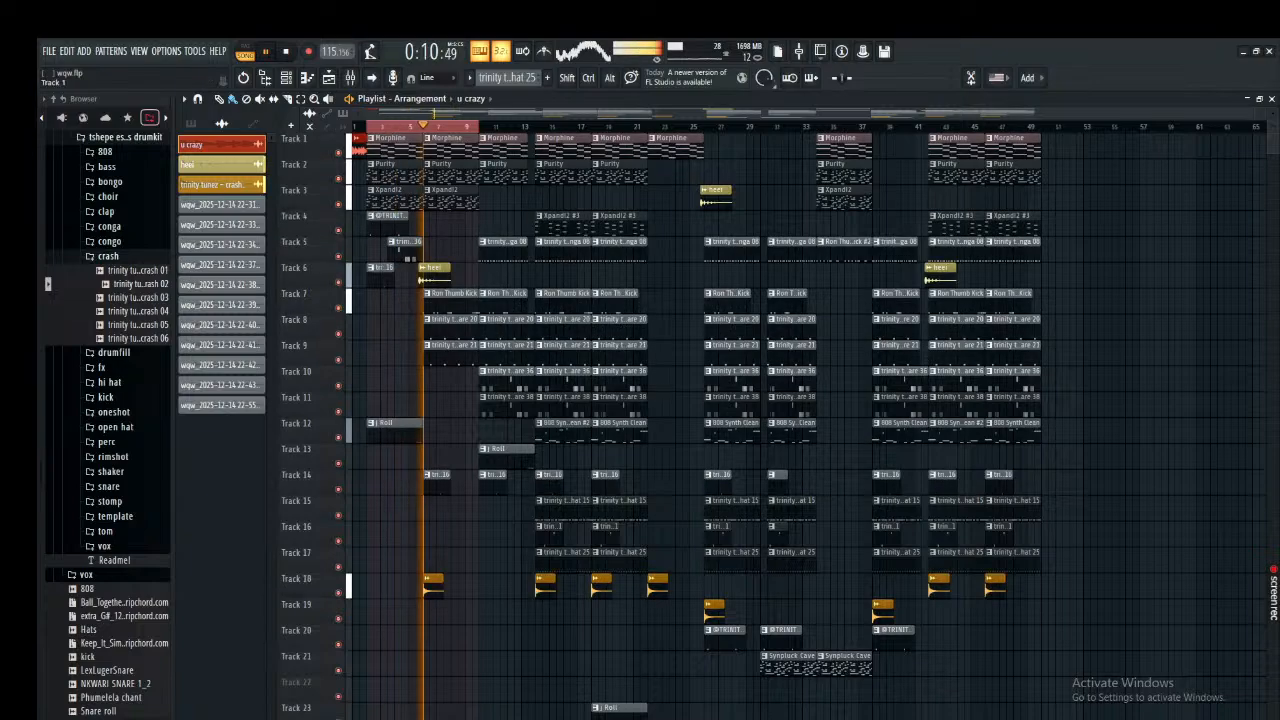